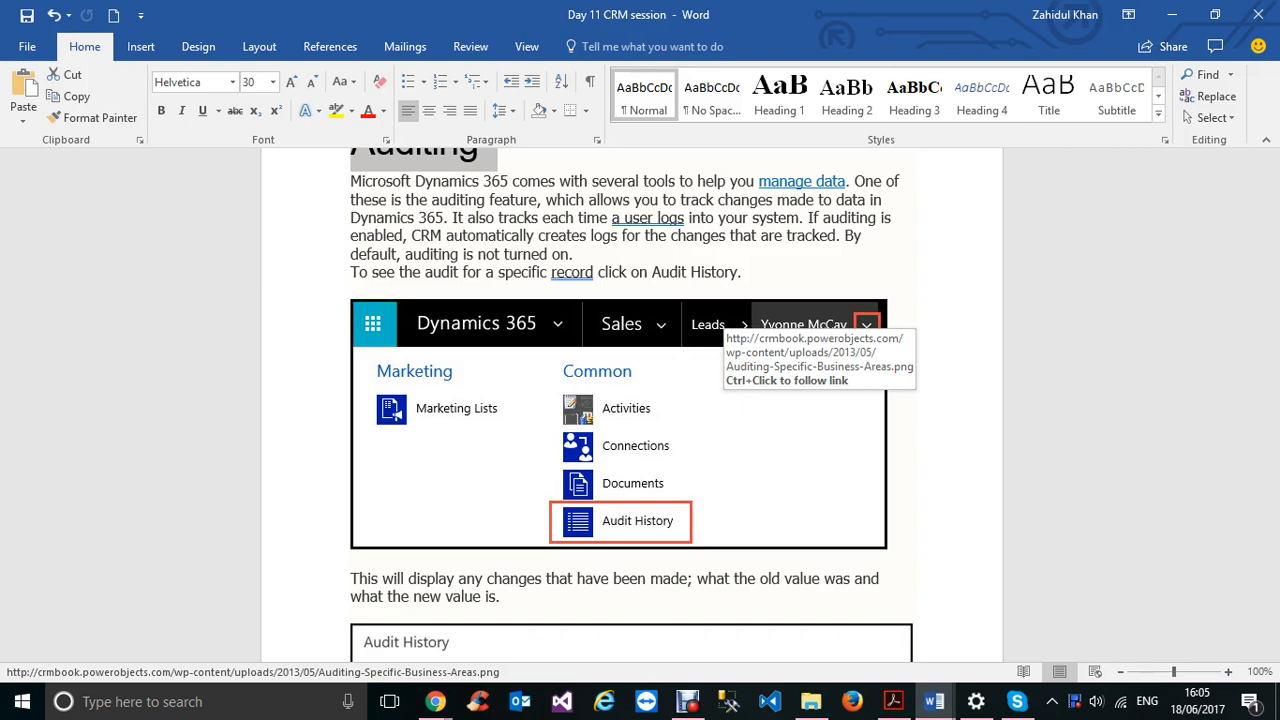
# Step: Switch from the Auditing notes in Word to Dynamics 365 in Chrome and open the Administration page under Settings
pyautogui.scroll(2, 630, 420)
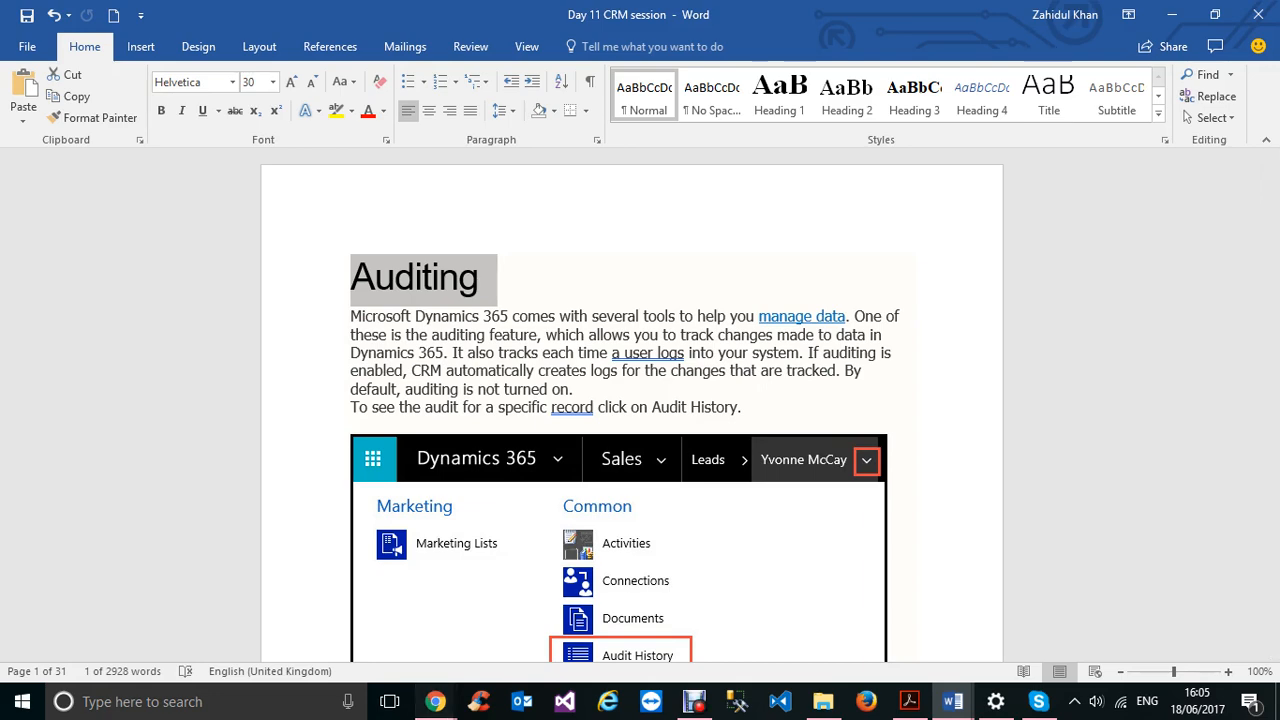
pyautogui.moveTo(435, 701)
pyautogui.click(330, 625)
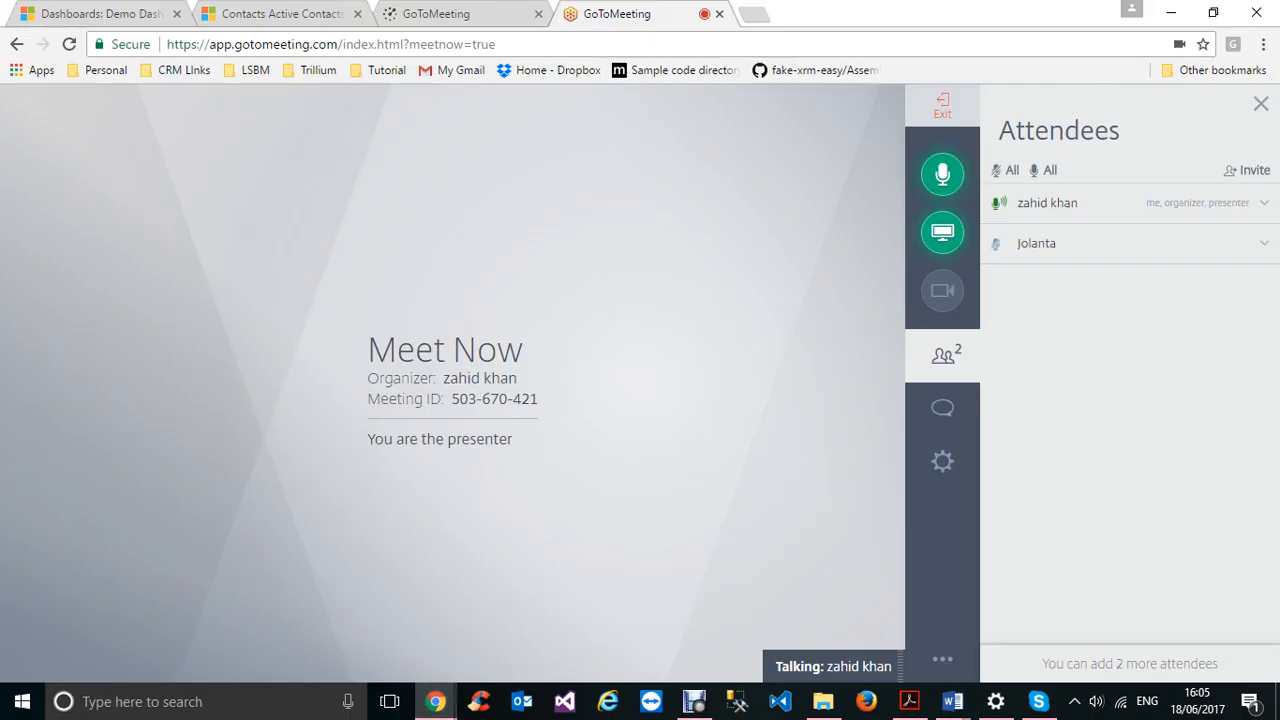
pyautogui.click(290, 13)
pyautogui.click(101, 14)
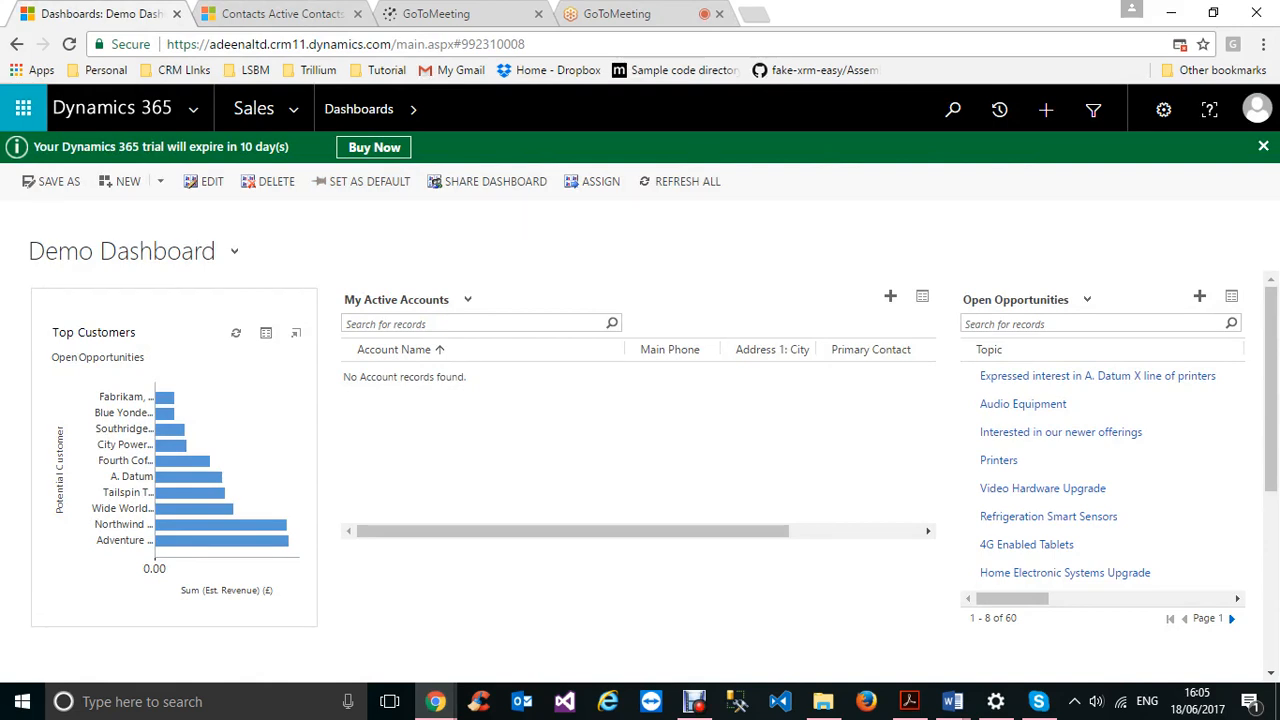
pyautogui.click(294, 109)
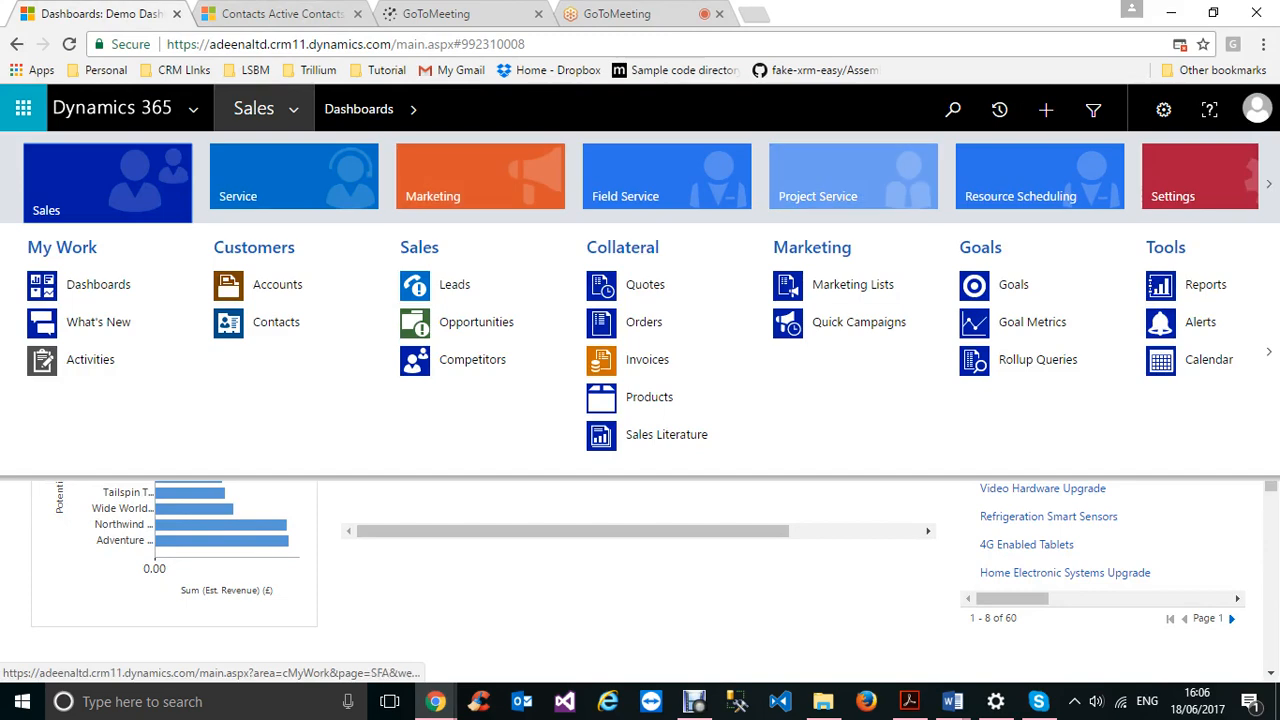
pyautogui.click(1200, 180)
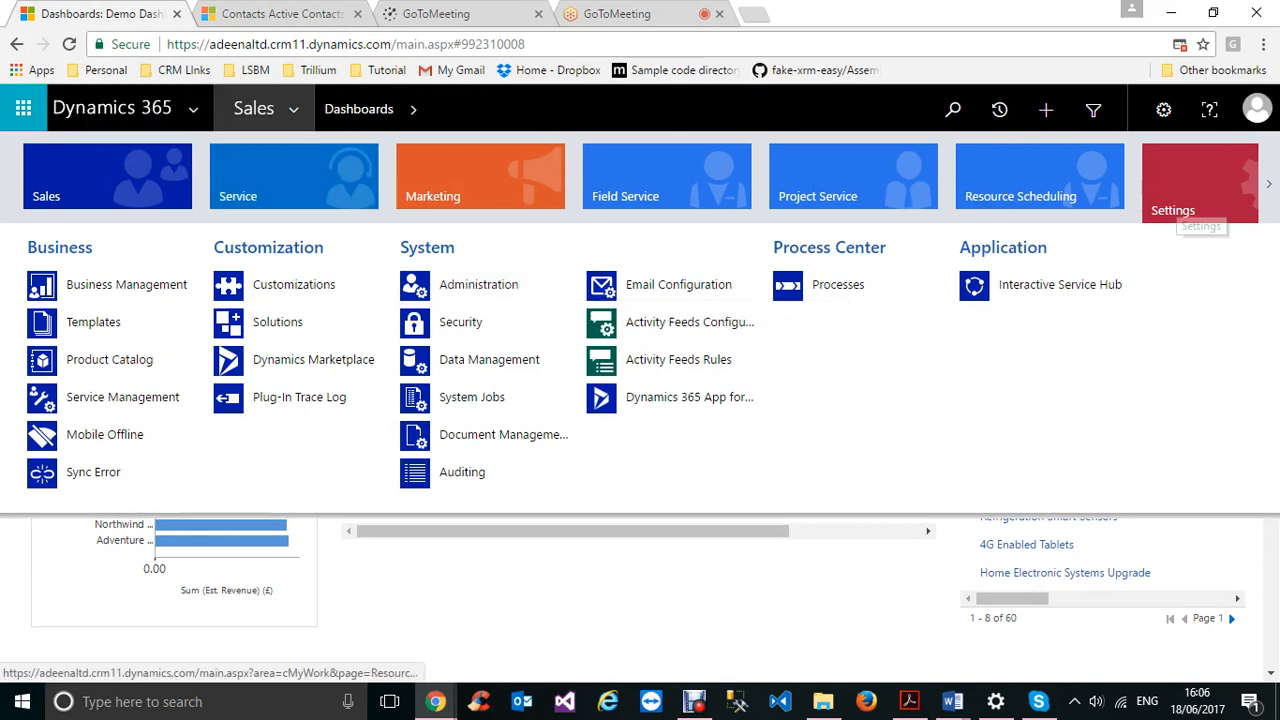
pyautogui.click(478, 285)
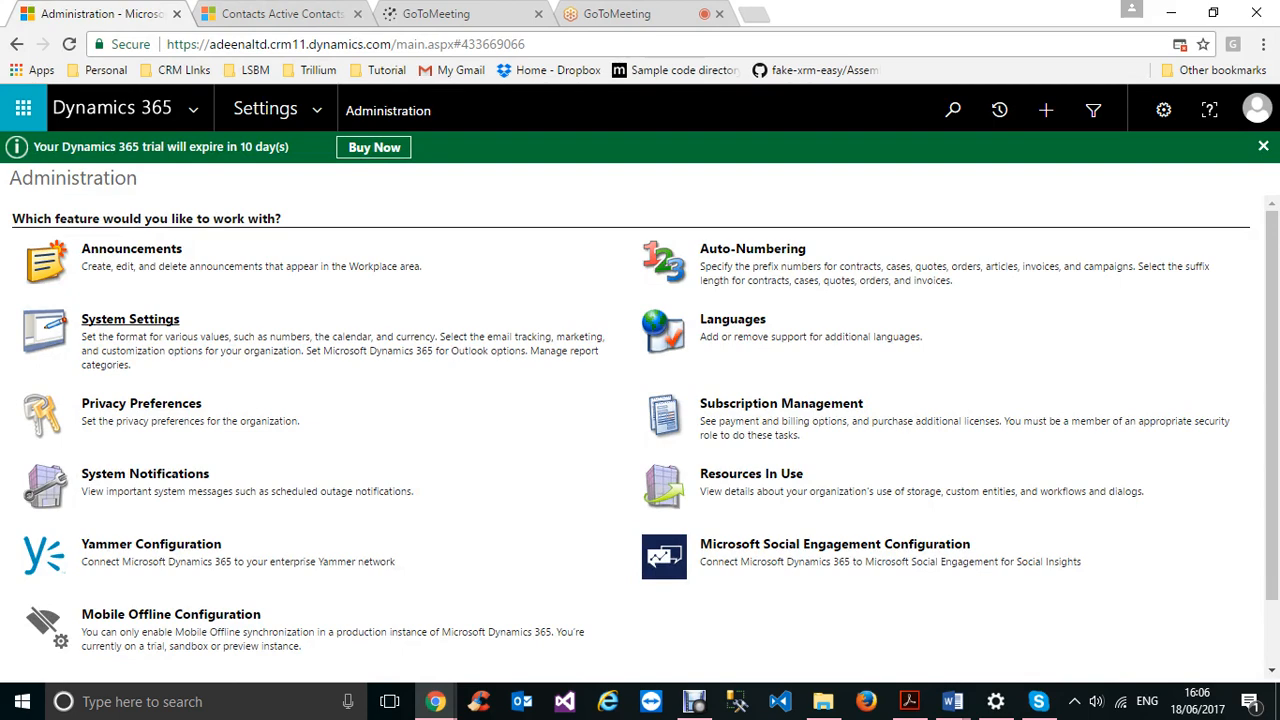
# Step: View the Auditing options in System Settings and close the dialog without saving
pyautogui.click(130, 319)
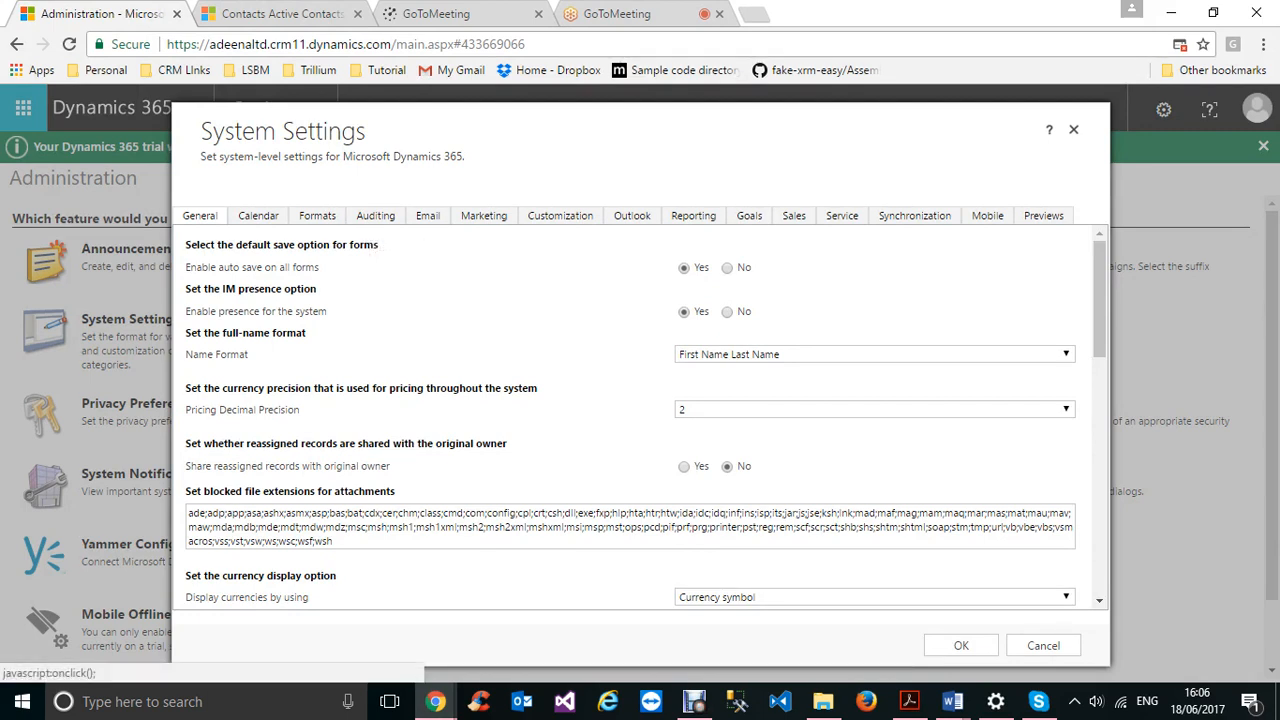
pyautogui.click(375, 215)
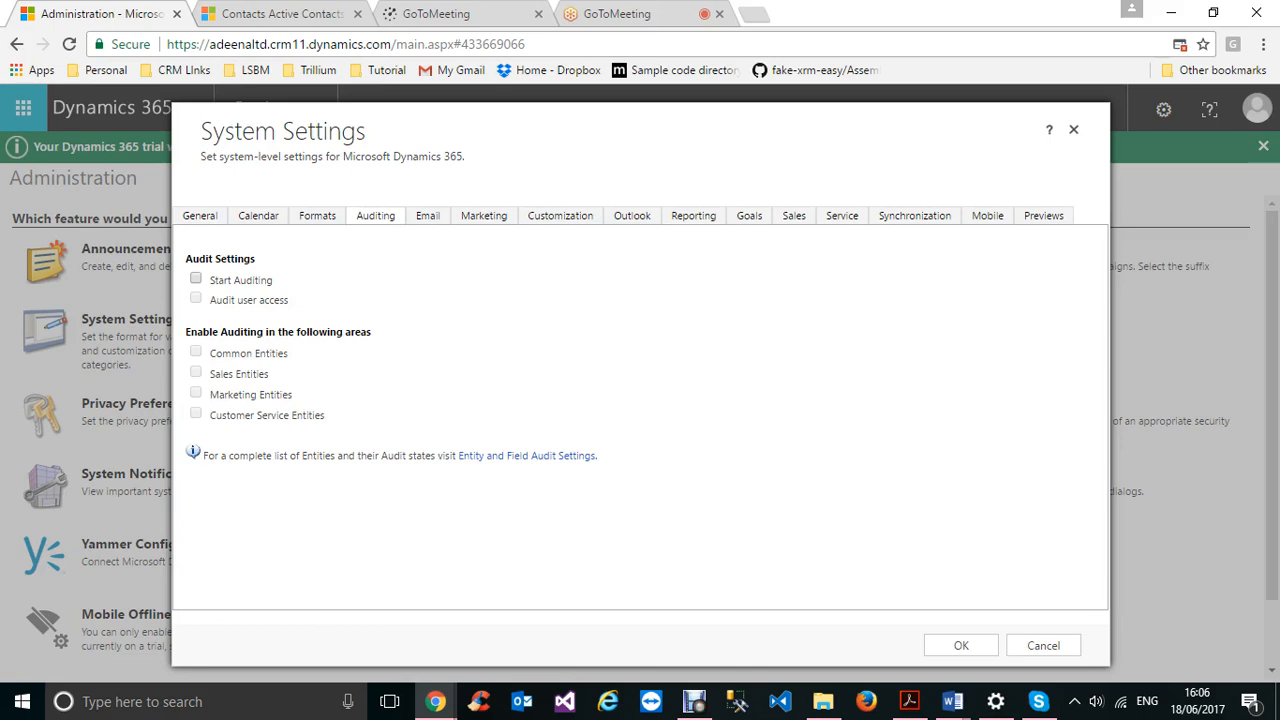
pyautogui.click(1073, 129)
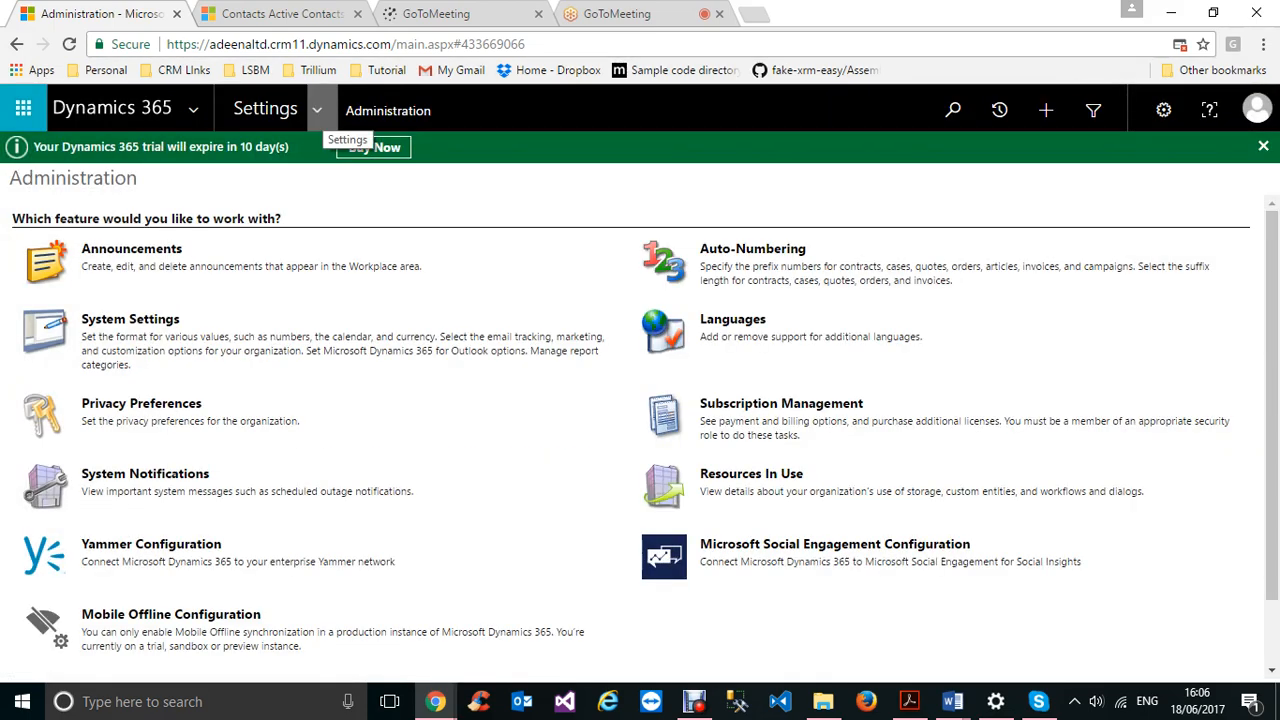
pyautogui.click(317, 110)
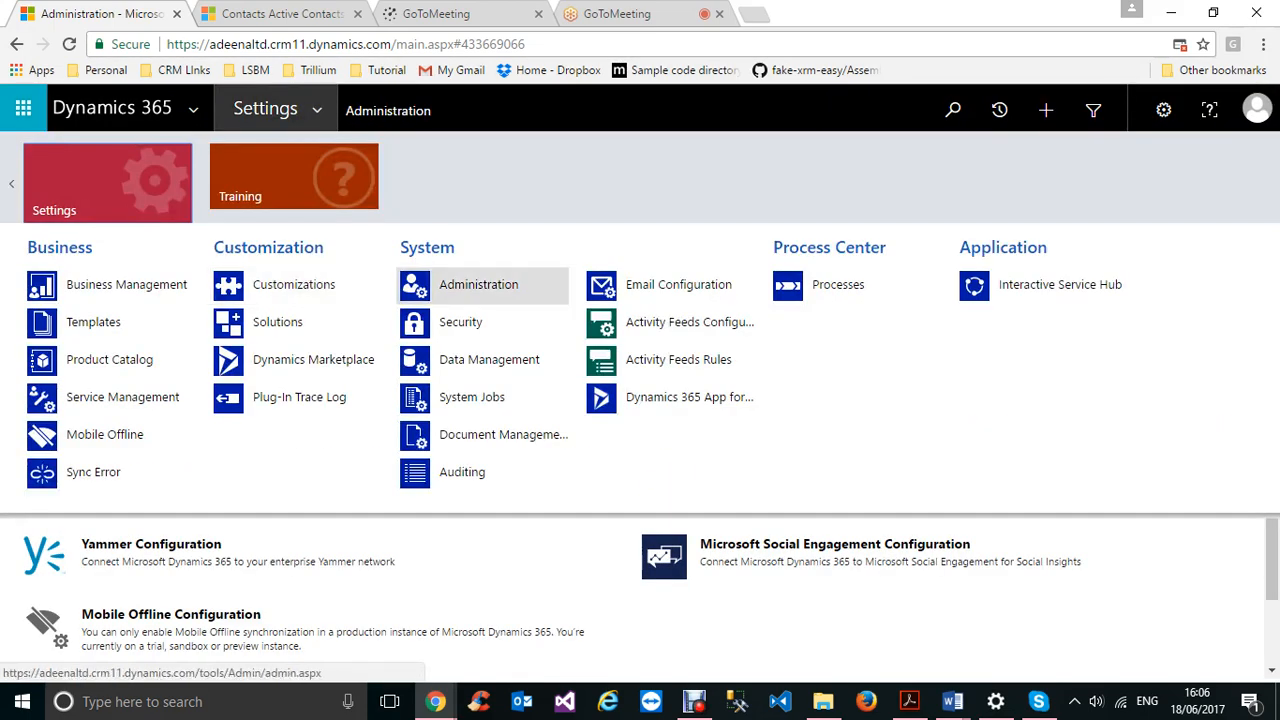
pyautogui.click(478, 284)
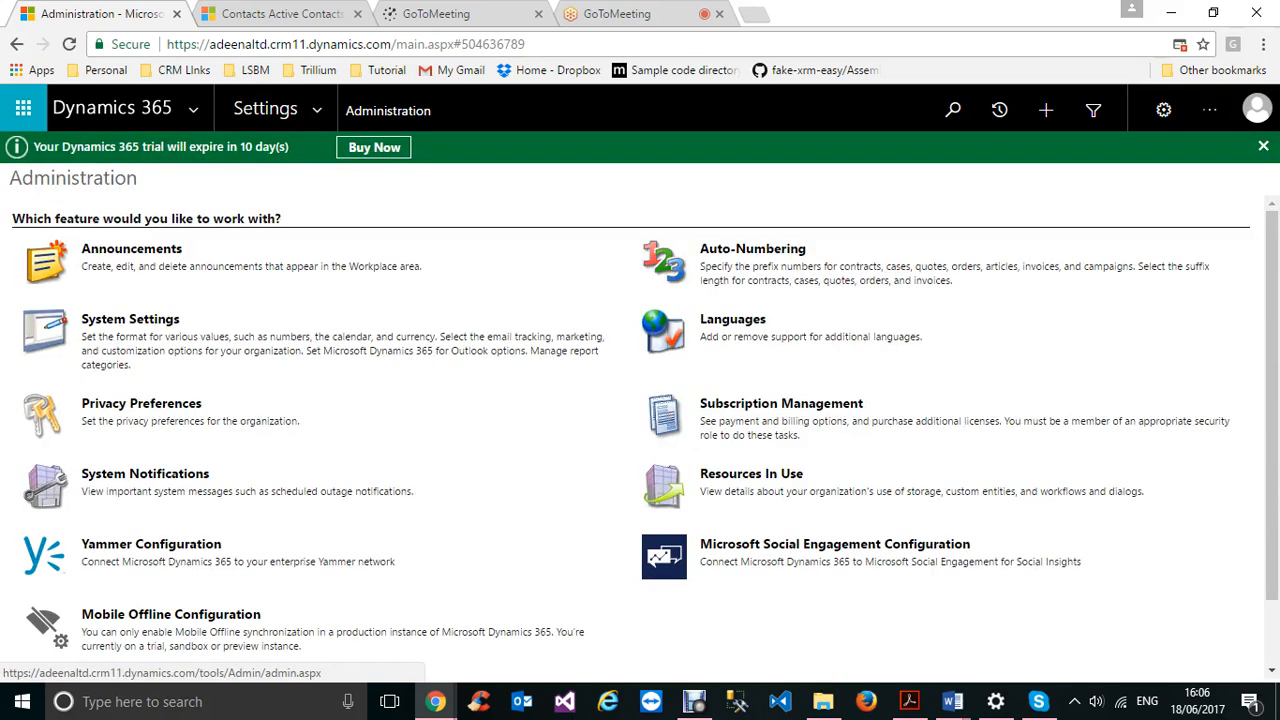
pyautogui.click(130, 319)
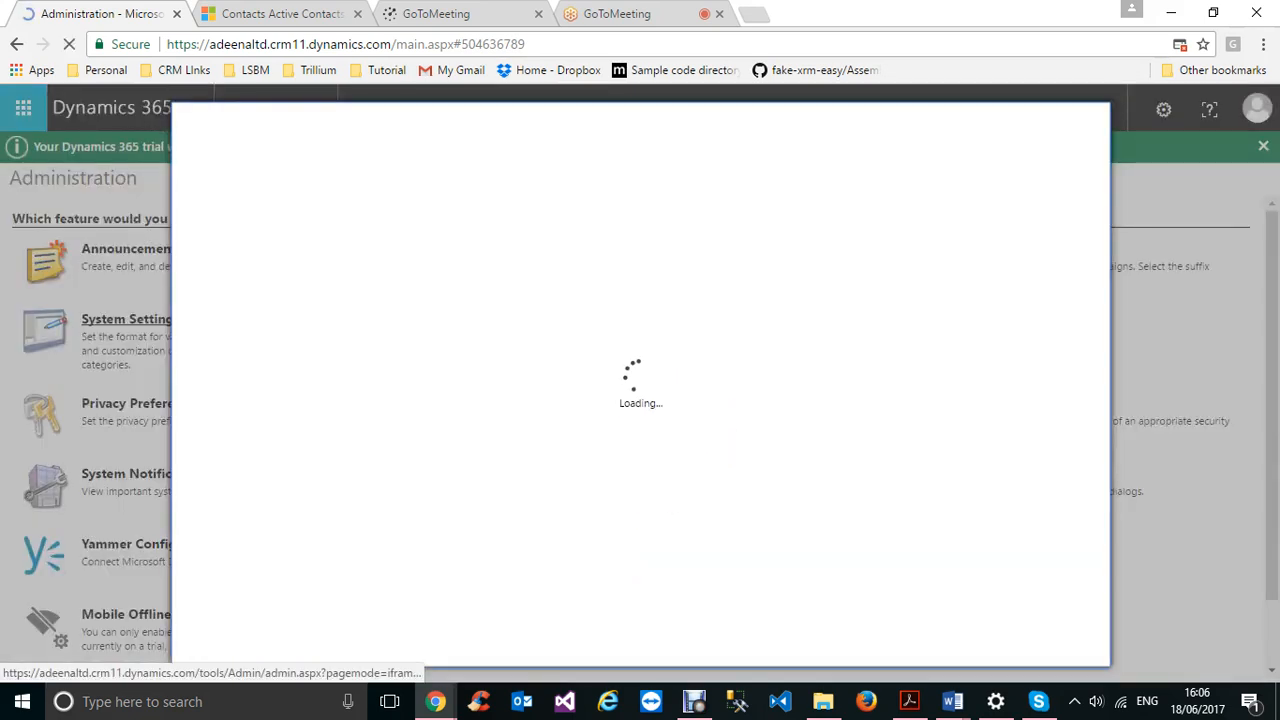
pyautogui.click(376, 216)
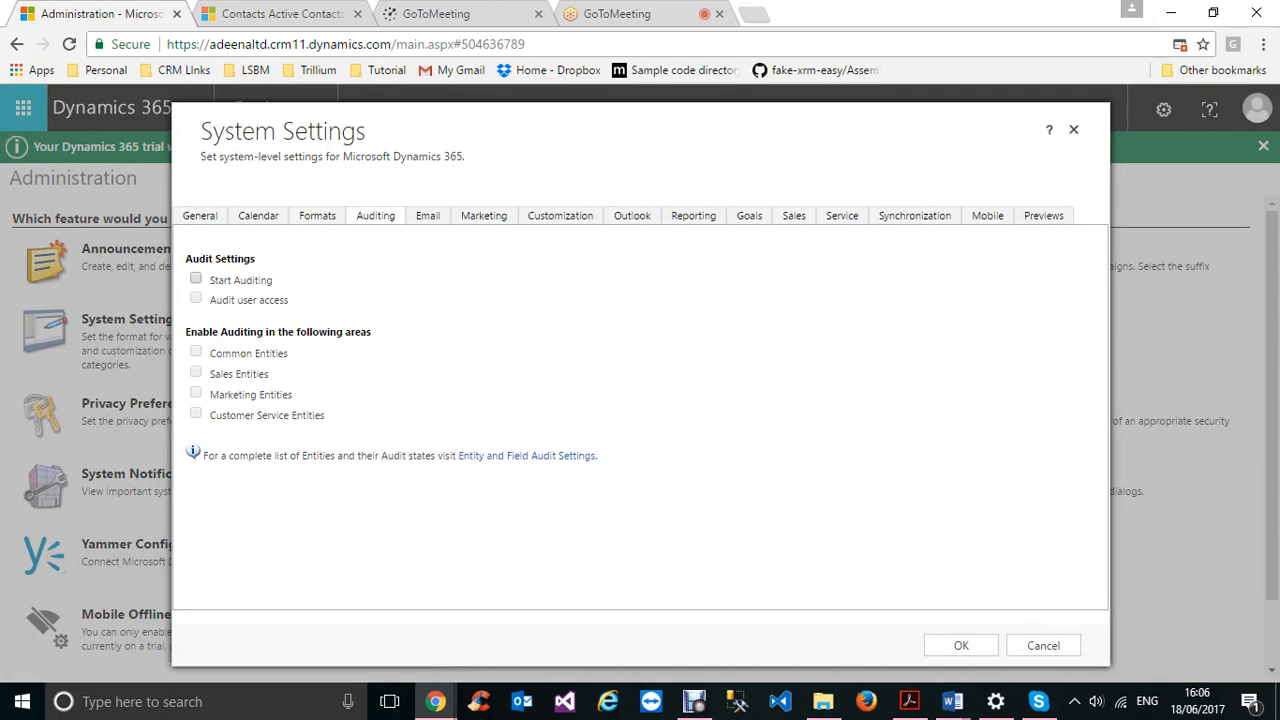
pyautogui.click(196, 279)
pyautogui.click(1073, 129)
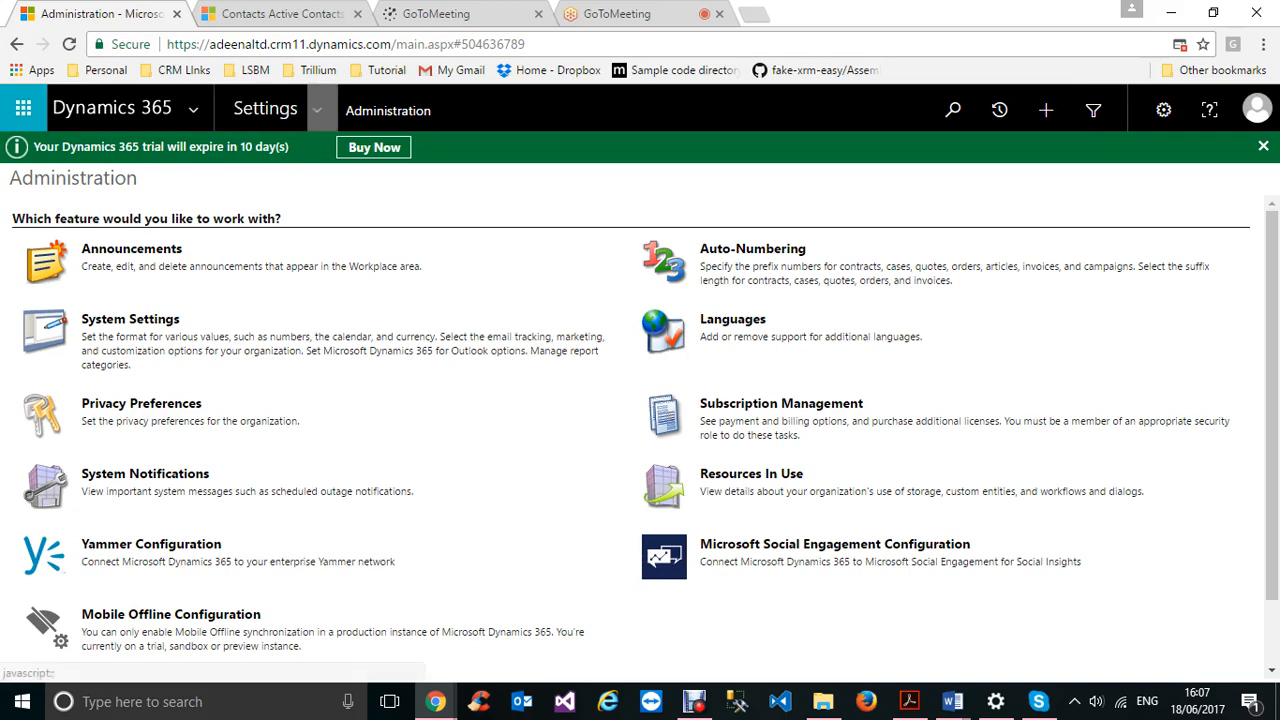
# Step: Look at the record types offered in the Service area of the site navigation
pyautogui.click(266, 108)
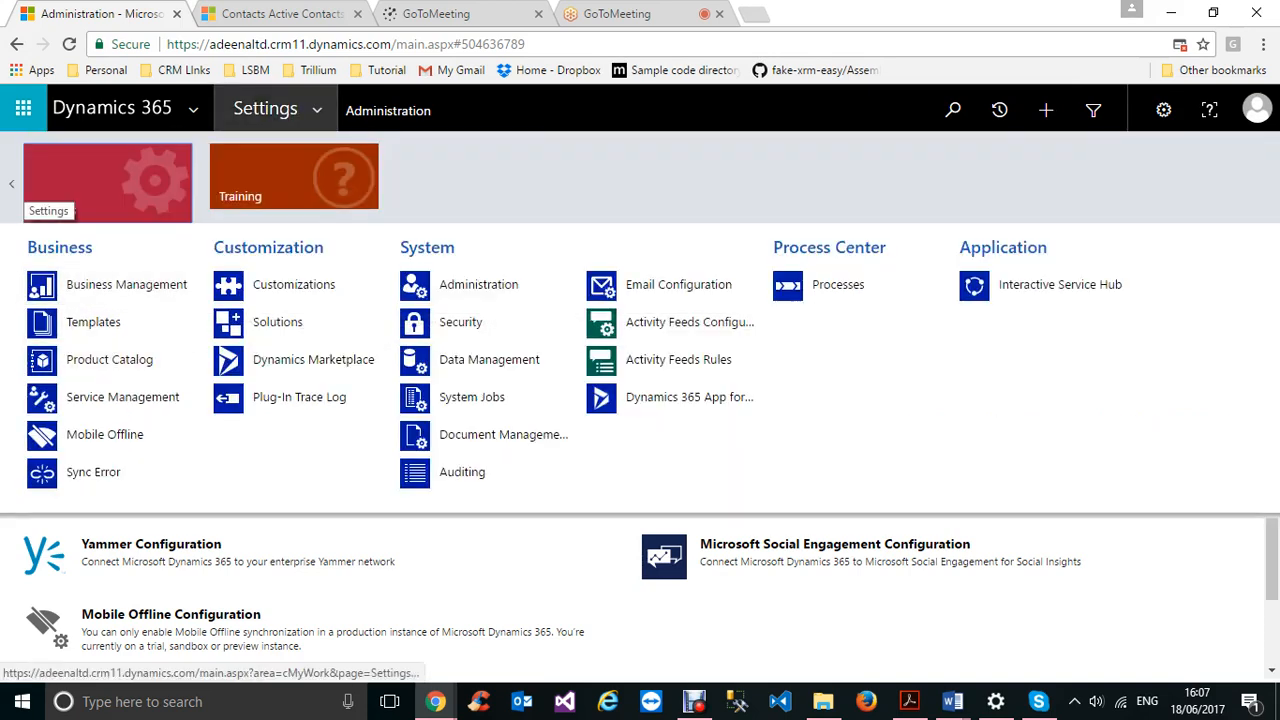
pyautogui.click(12, 184)
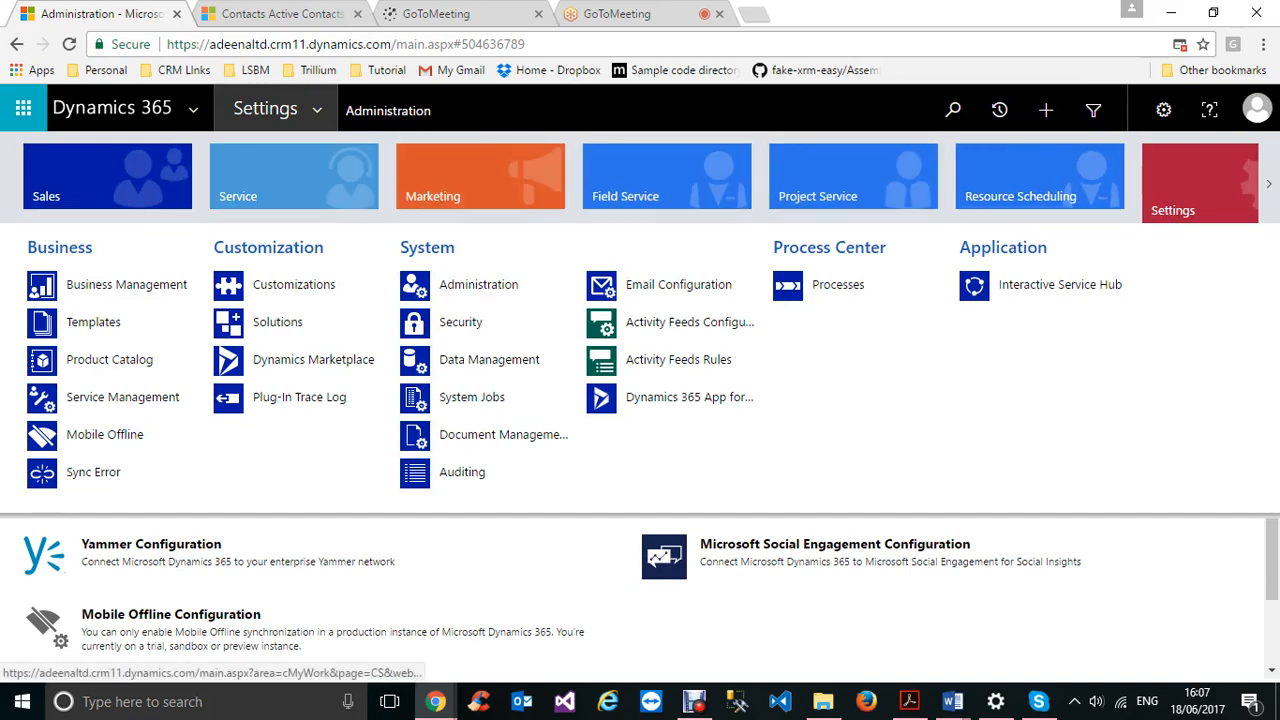
pyautogui.click(293, 180)
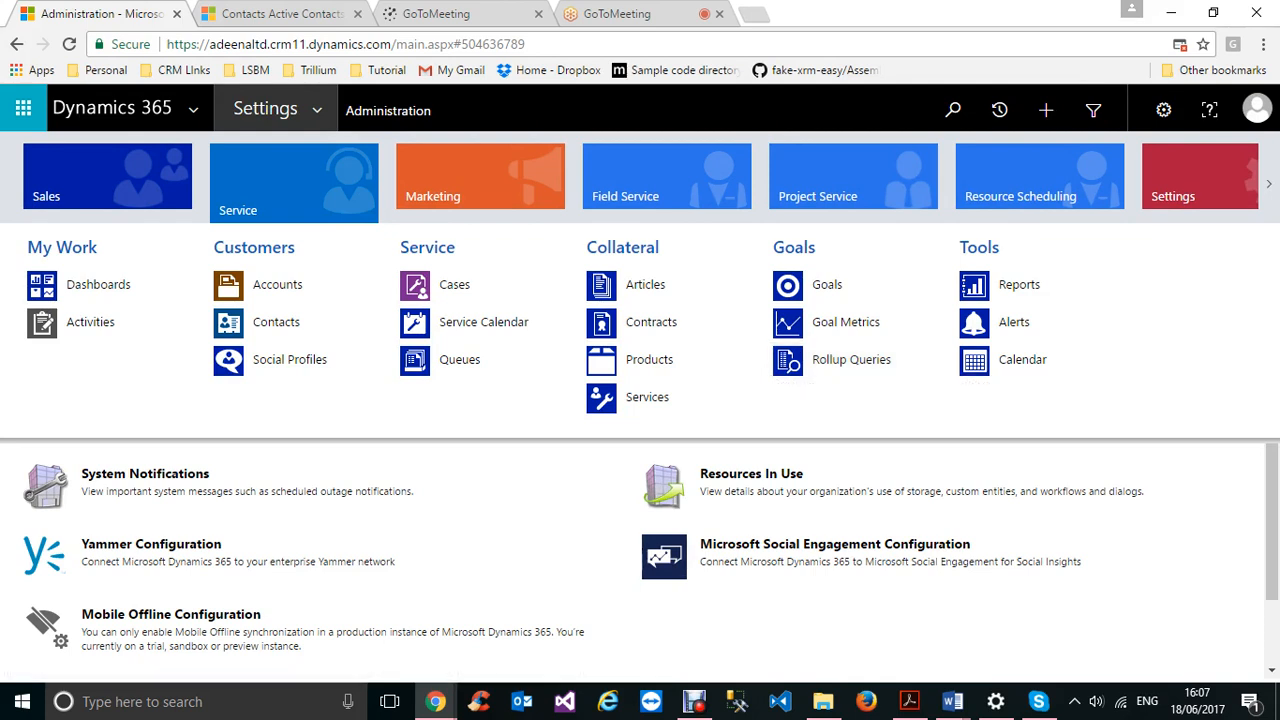
pyautogui.press('Escape')
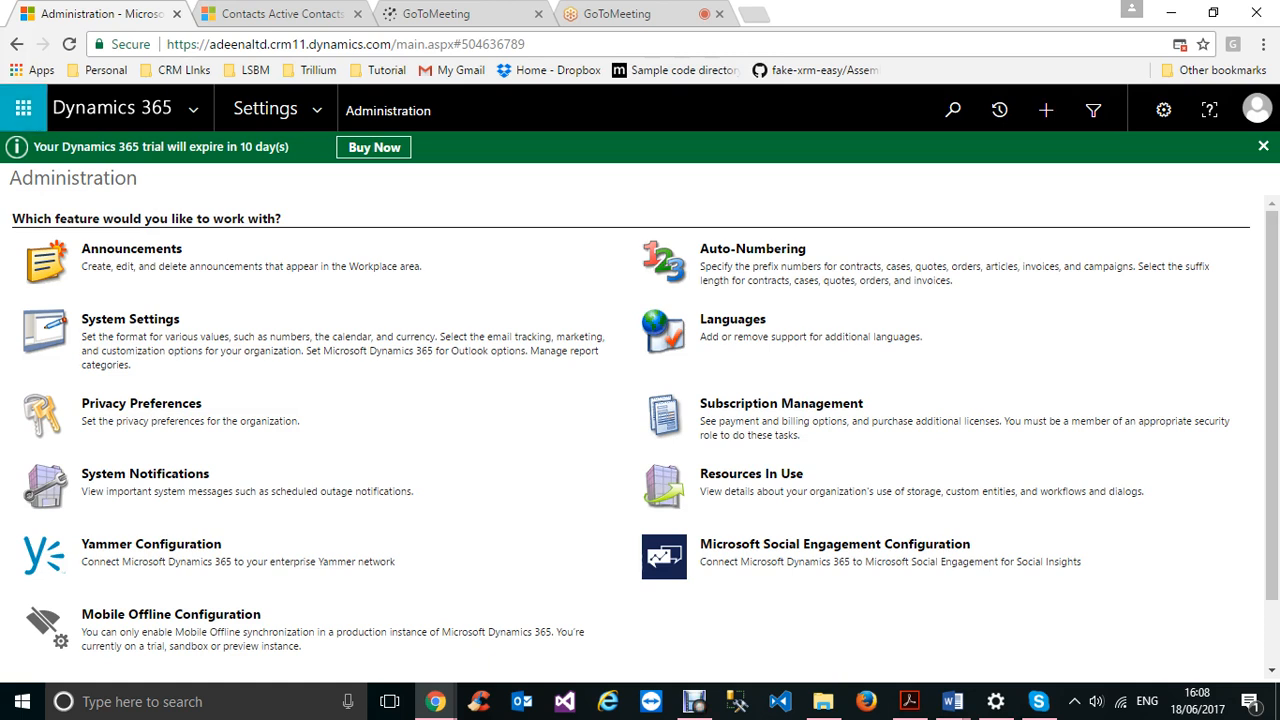
# Step: Turn on Start Auditing in the Auditing options of System Settings
pyautogui.click(130, 319)
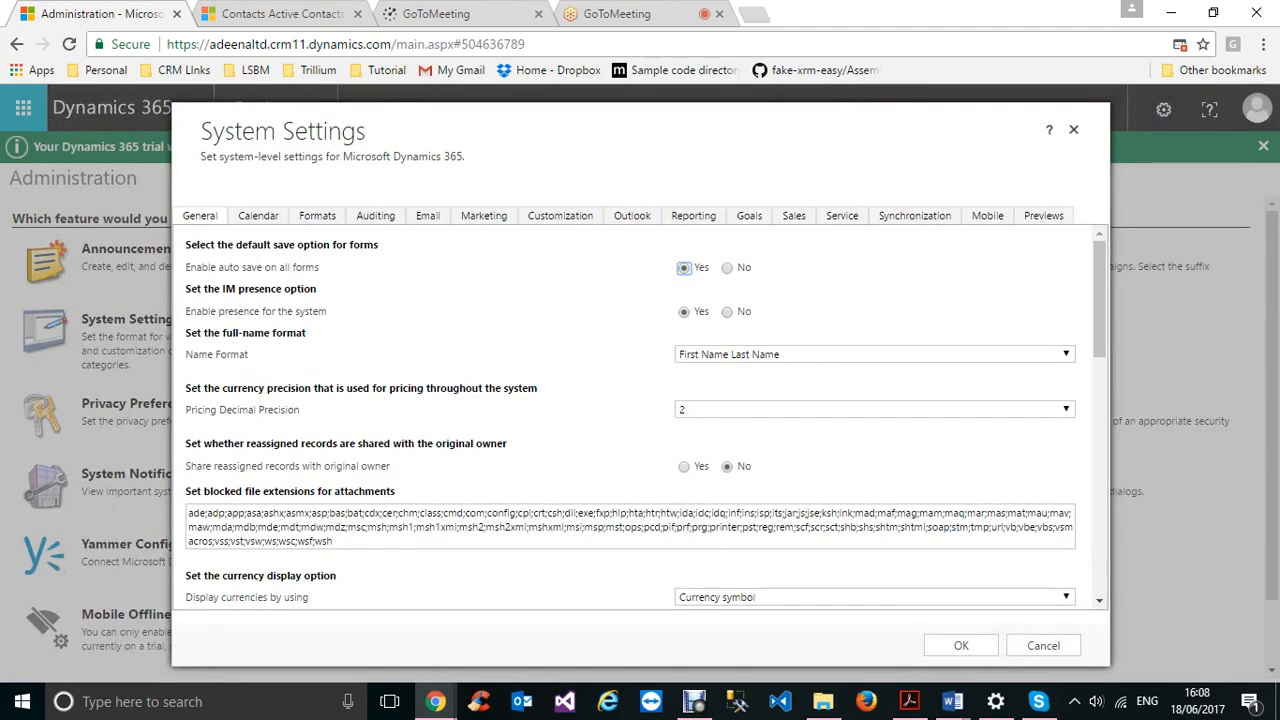
pyautogui.click(376, 216)
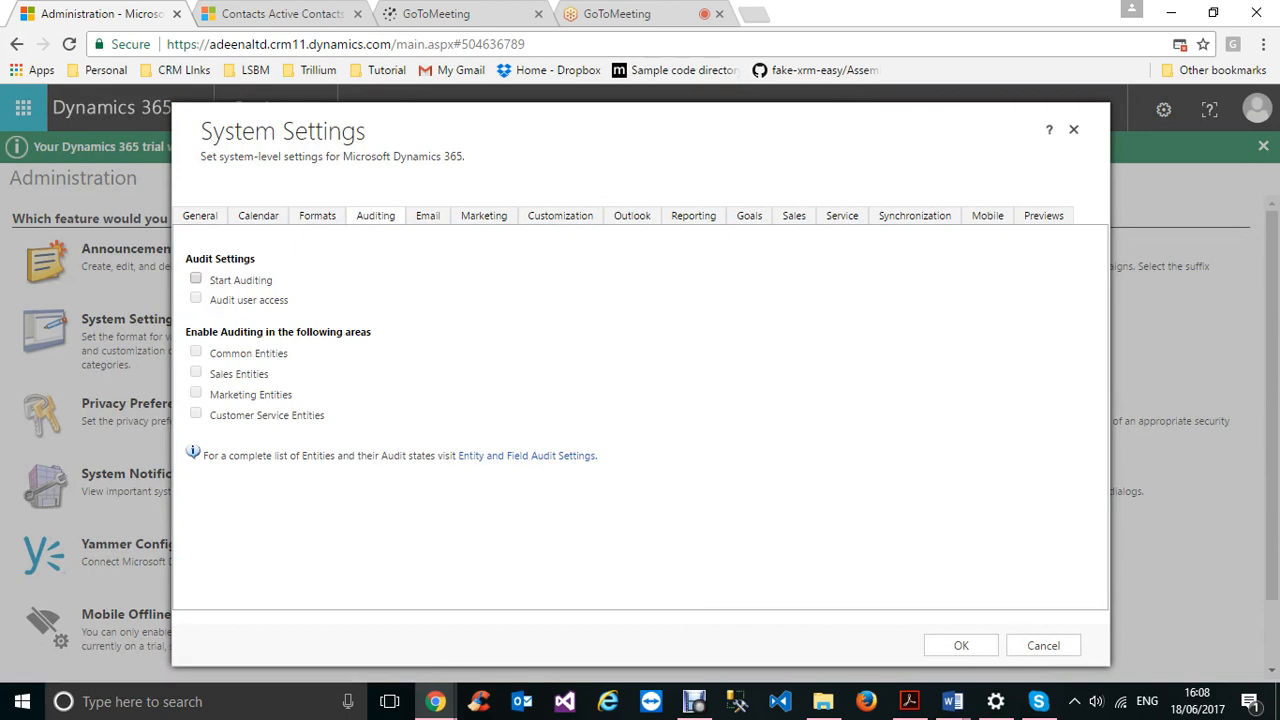
pyautogui.click(195, 279)
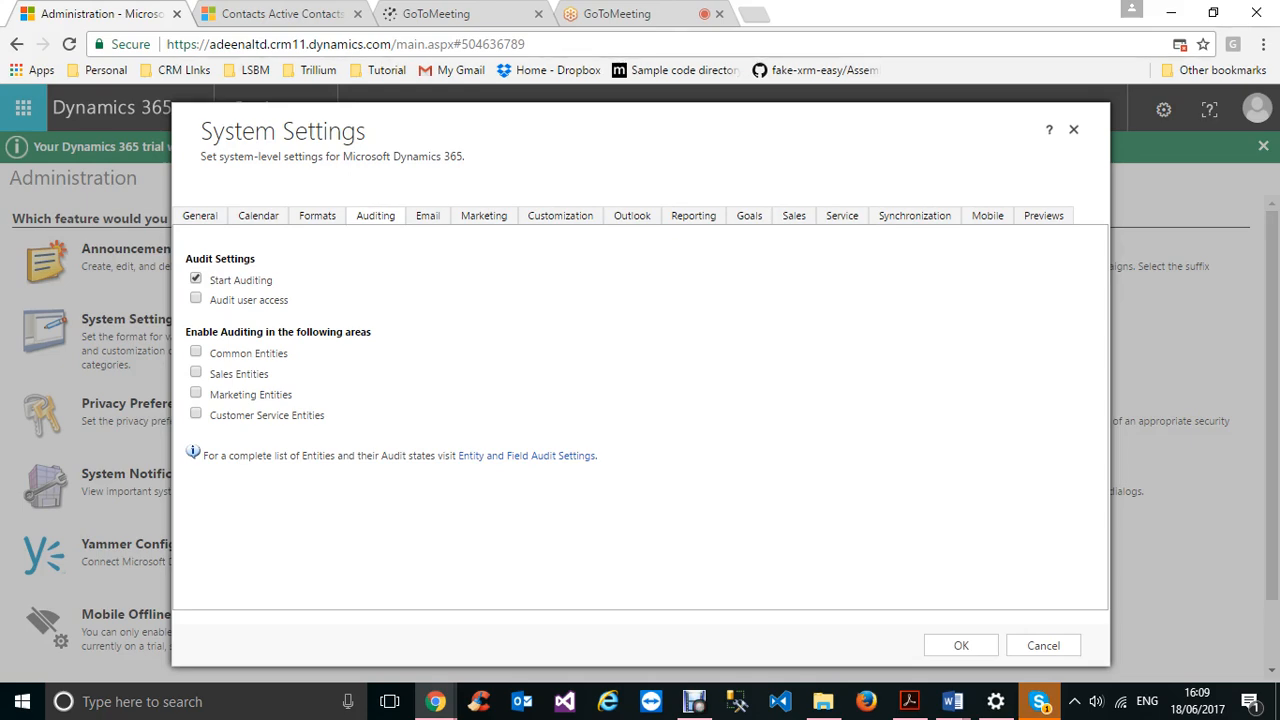
# Step: Switch to Skype, reply "no problem" in the group conversation and minimize the chat window
pyautogui.hotkey('alt', 'Tab')
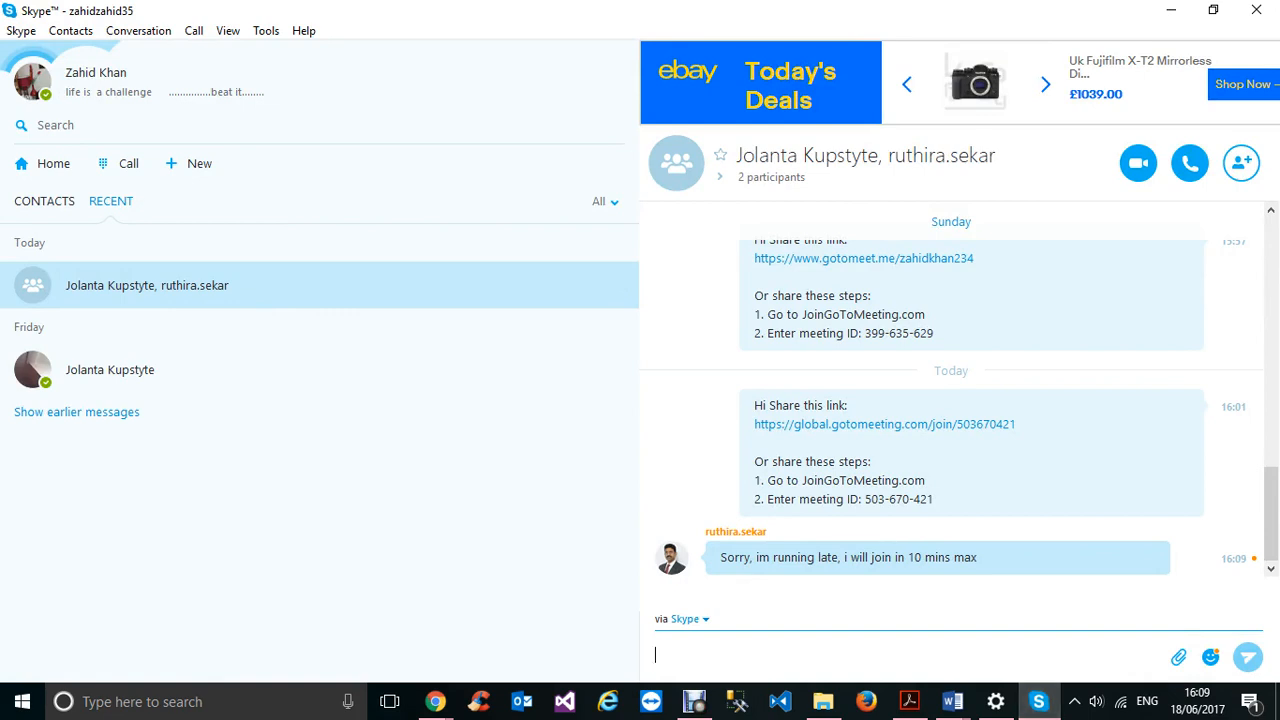
pyautogui.write('n')
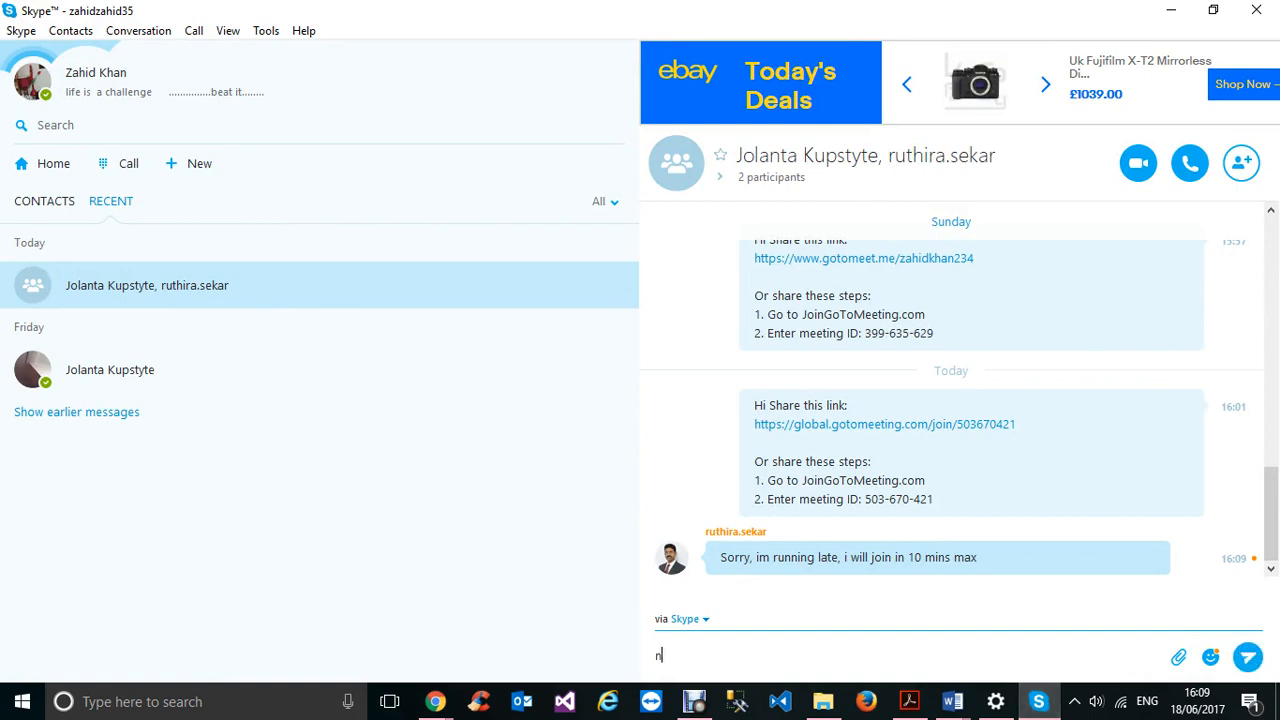
pyautogui.write('o problem')
pyautogui.press('Return')
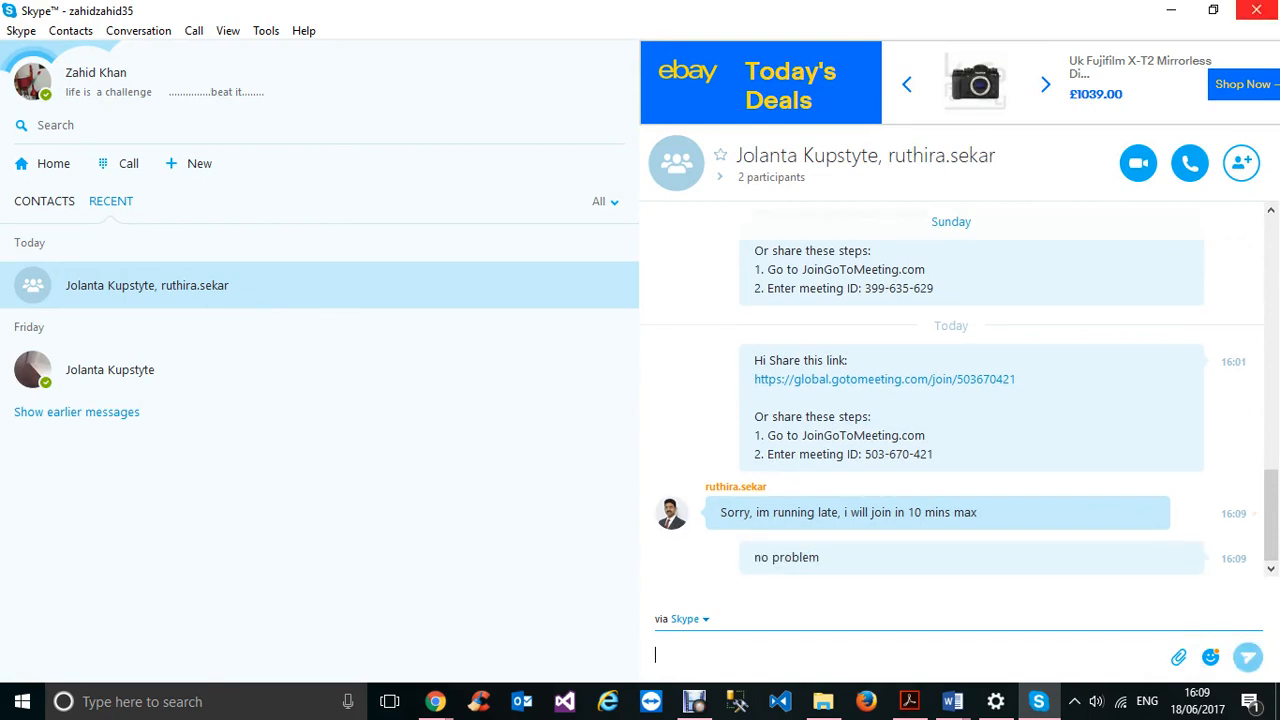
pyautogui.click(1171, 10)
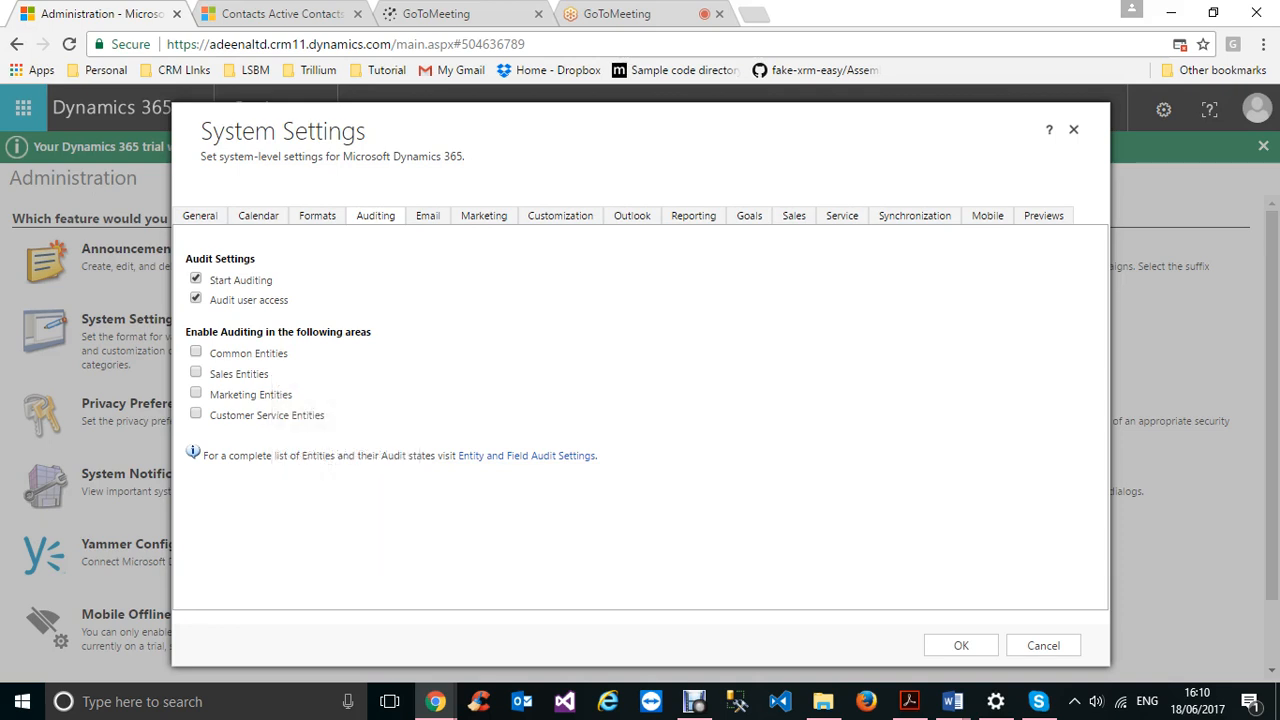
# Step: Enable auditing for Common, Sales, Marketing and Customer Service Entities and save the system settings
pyautogui.moveTo(229, 377)
pyautogui.click(196, 352)
pyautogui.click(196, 372)
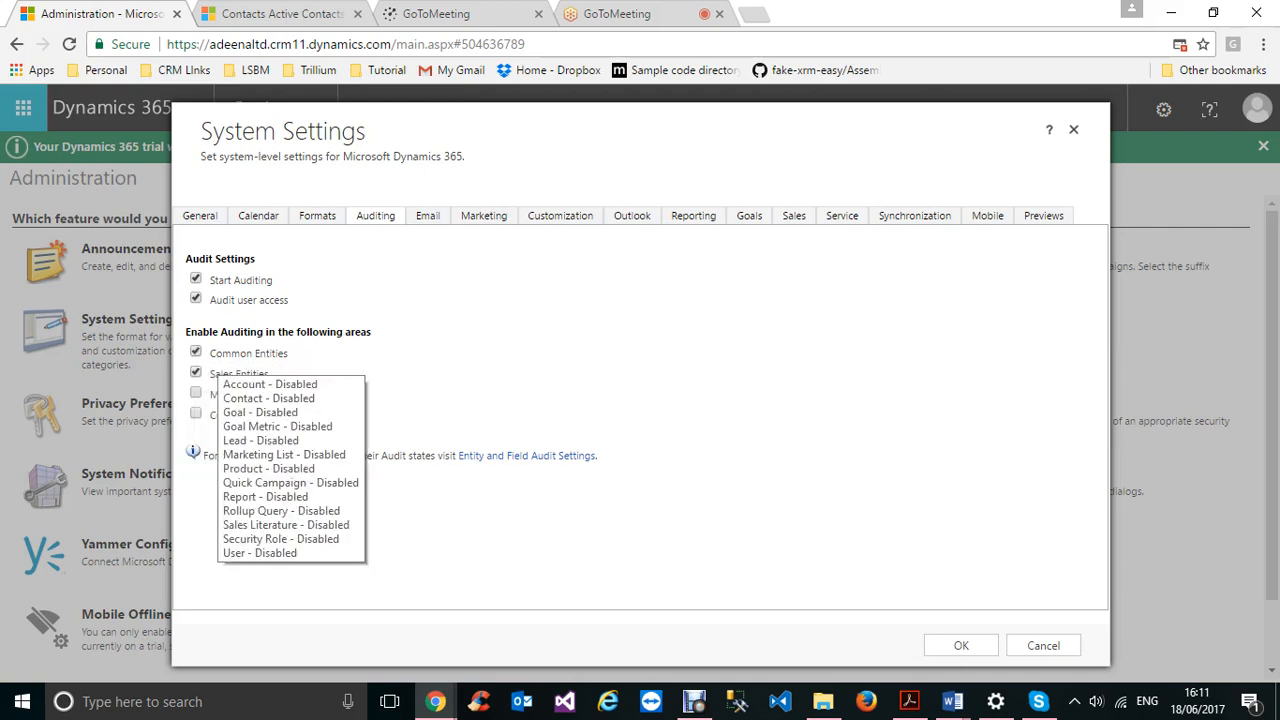
pyautogui.click(196, 392)
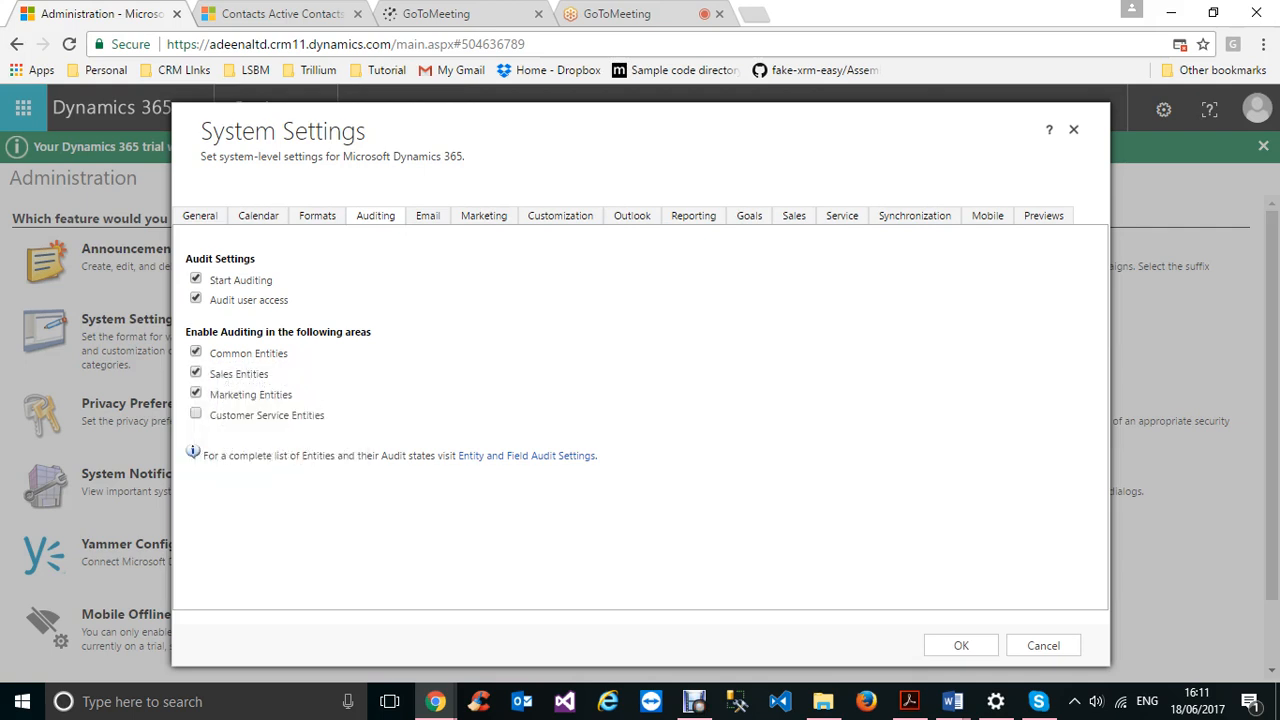
pyautogui.click(196, 413)
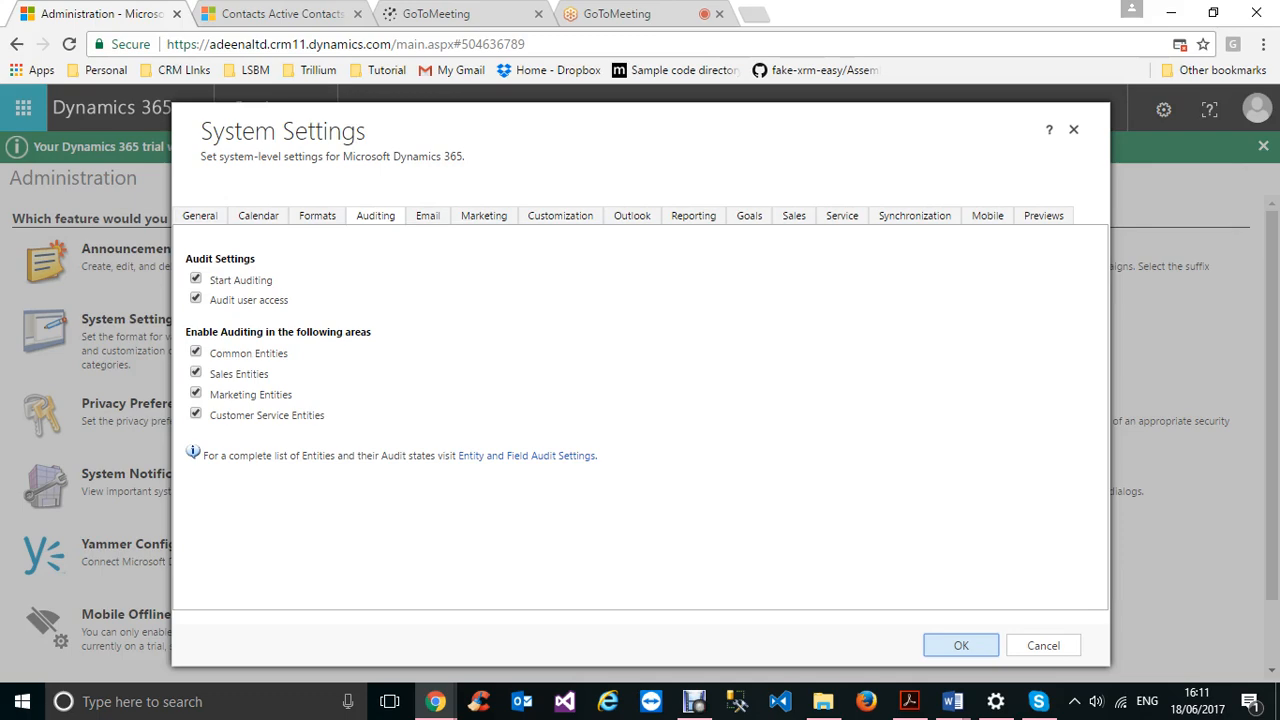
pyautogui.click(961, 645)
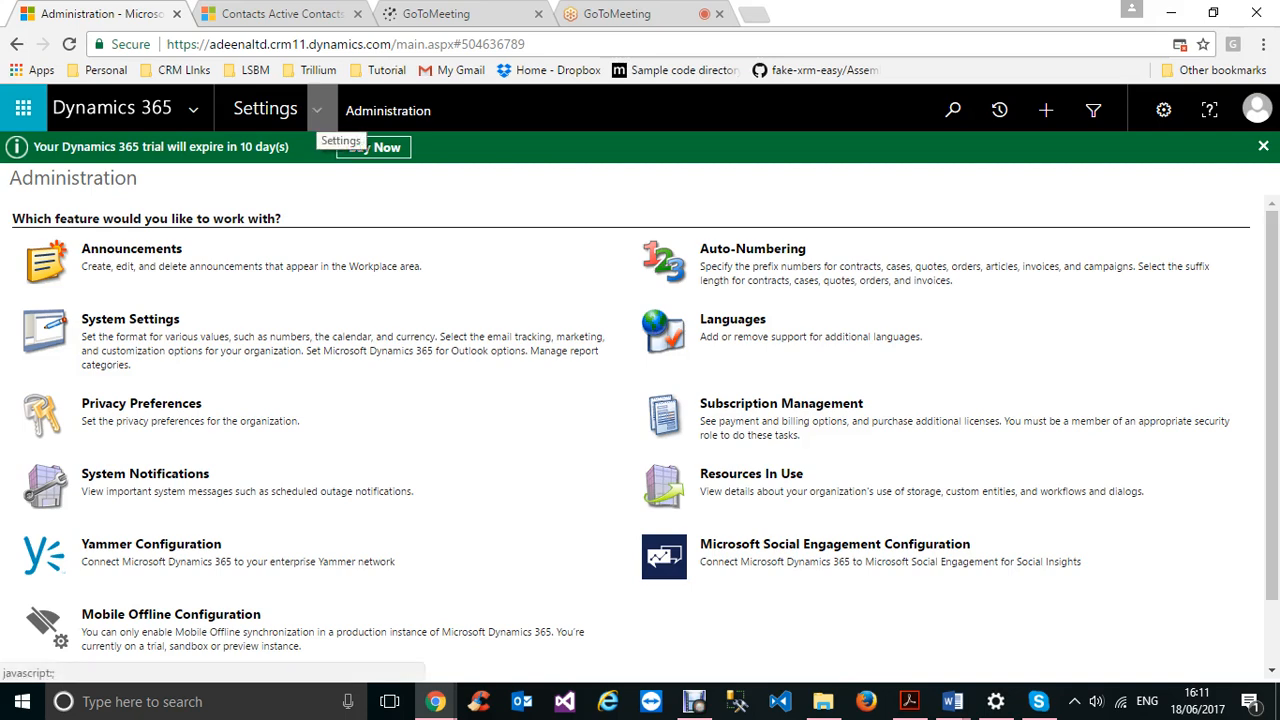
# Step: Open the default solution from Customizations and display the Account entity's definition
pyautogui.click(316, 110)
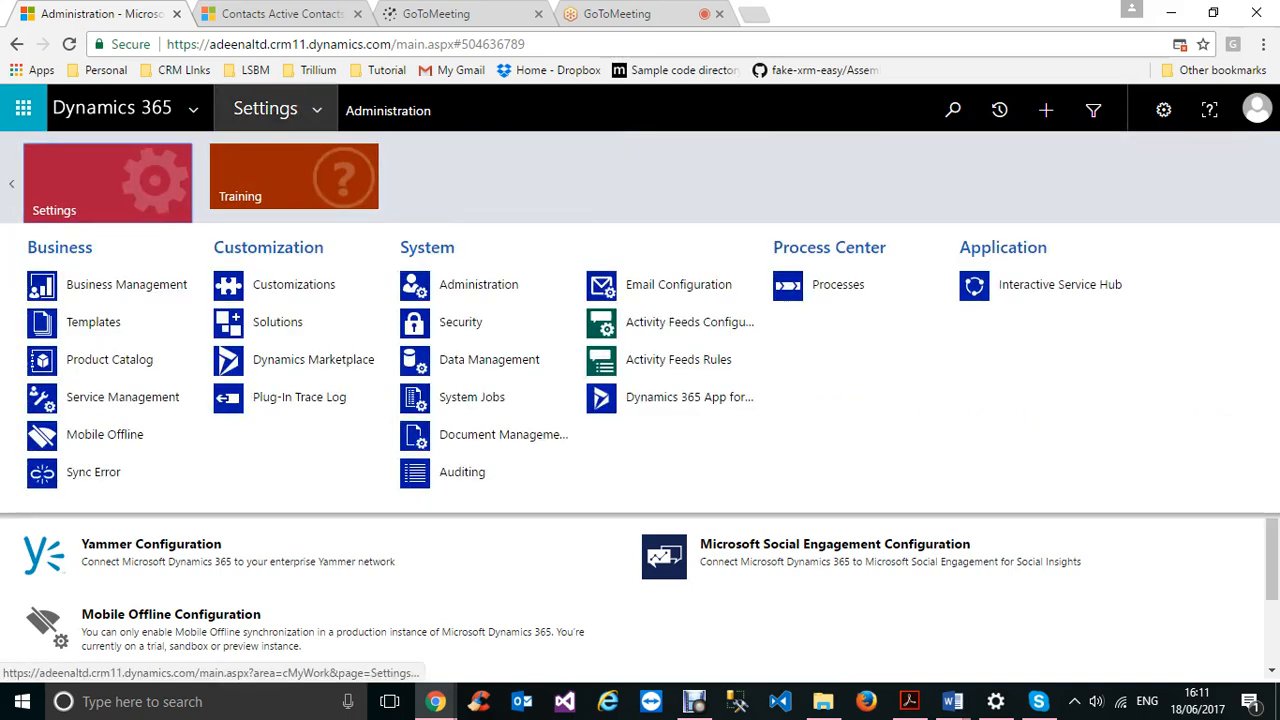
pyautogui.click(328, 290)
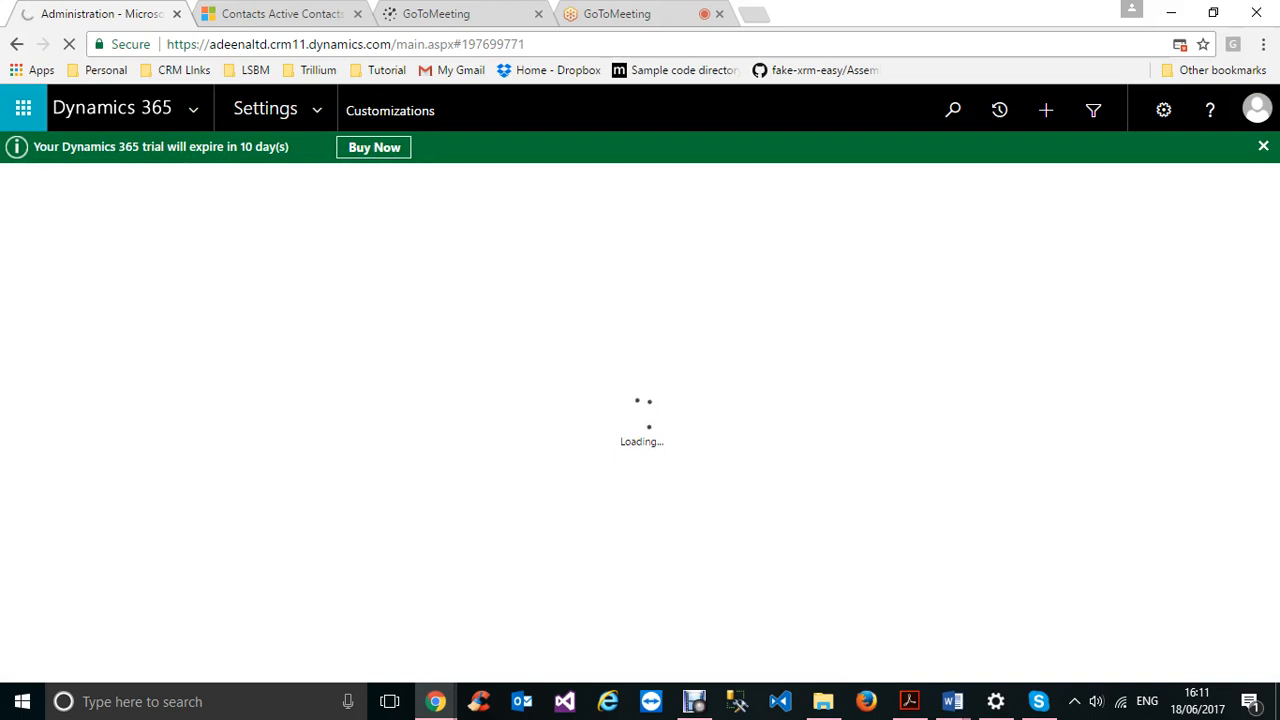
pyautogui.click(148, 249)
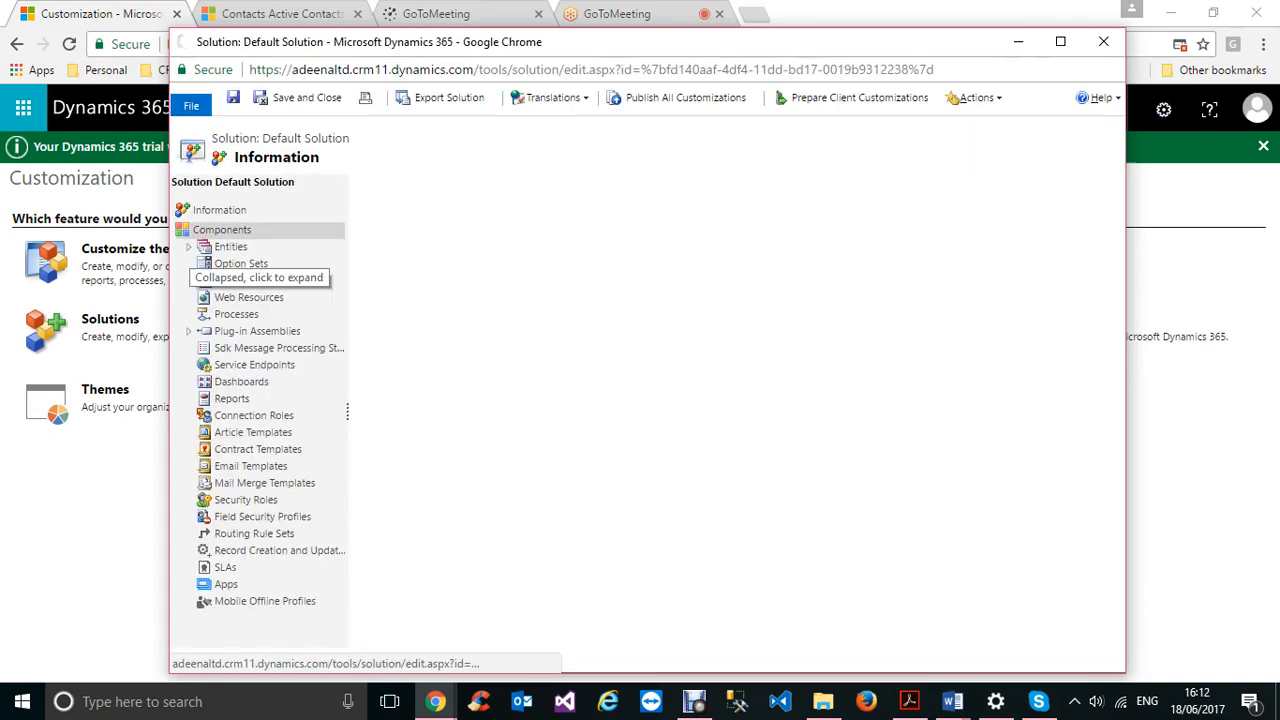
pyautogui.click(189, 247)
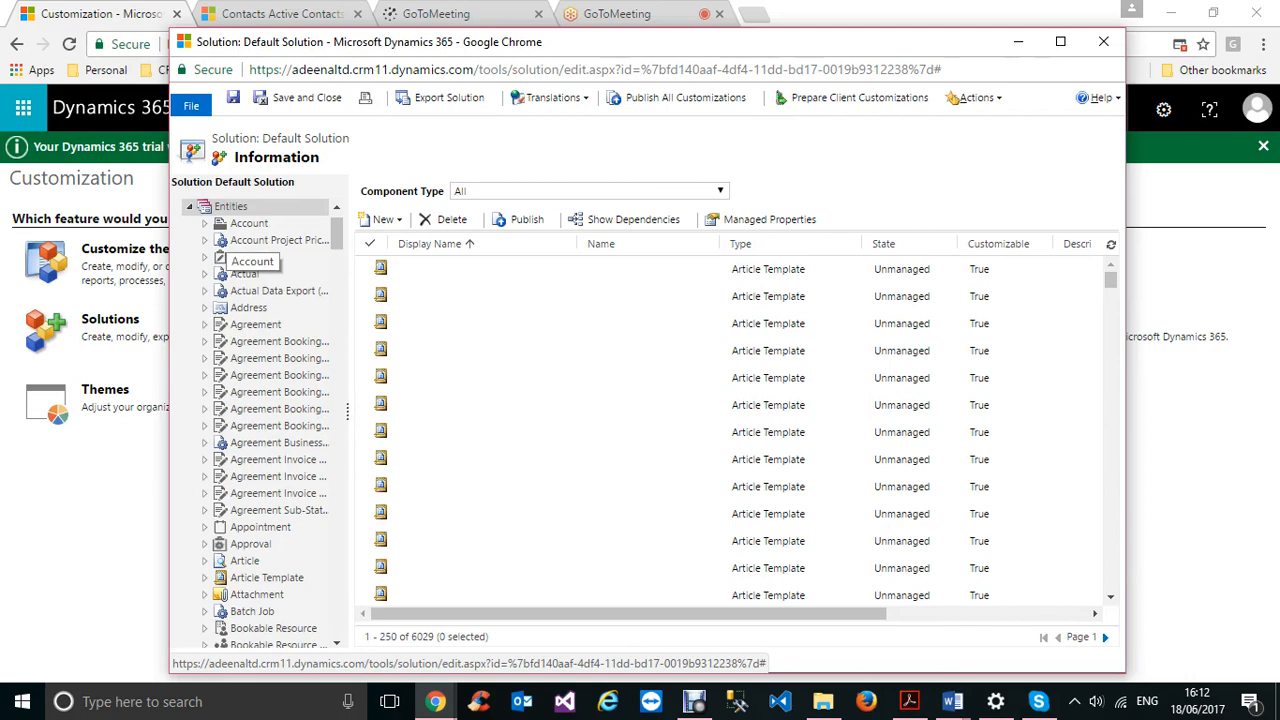
pyautogui.click(249, 223)
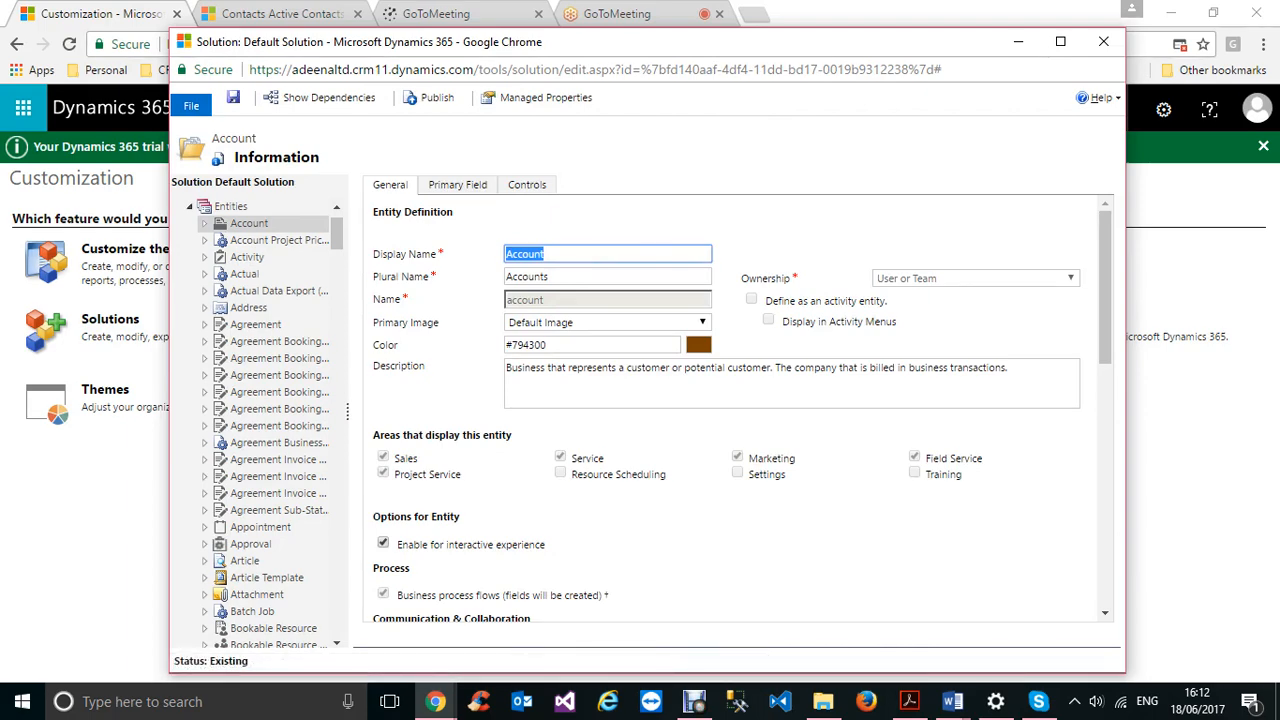
# Step: Turn Auditing off and back on in the Account entity's Data Services options
pyautogui.scroll(-1, 740, 408)
pyautogui.scroll(-2, 740, 408)
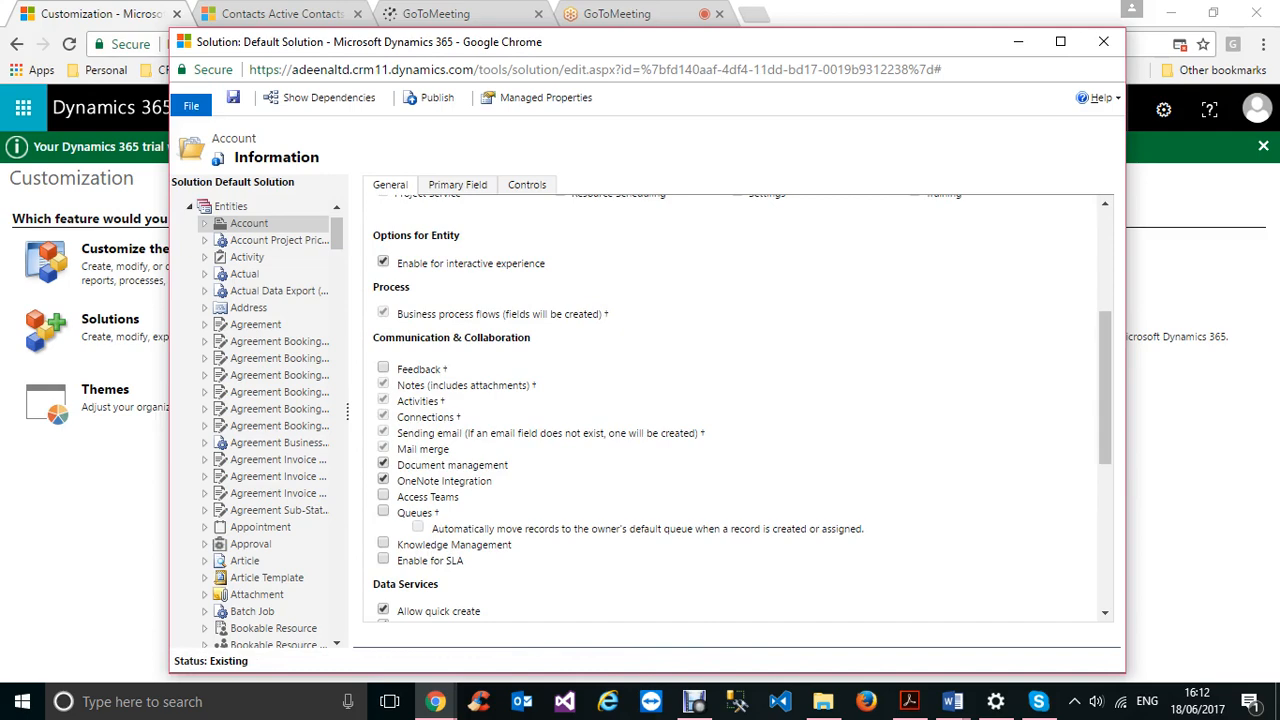
pyautogui.scroll(-2, 740, 408)
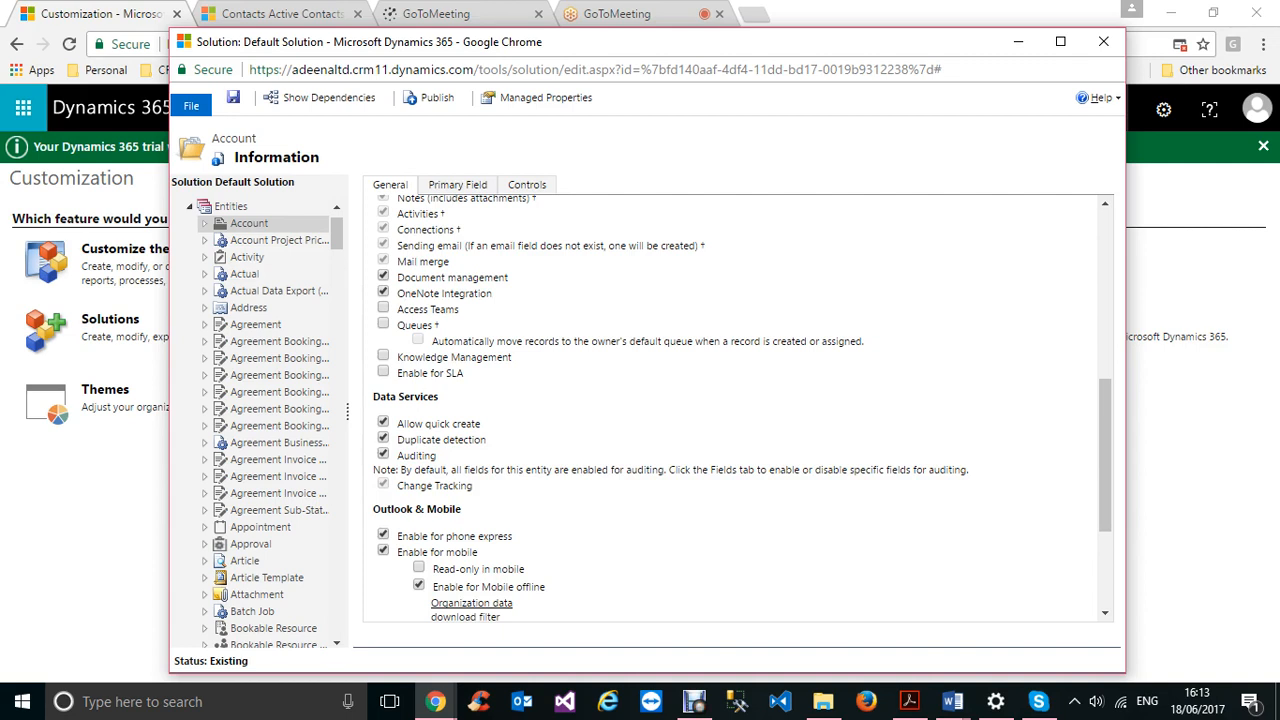
pyautogui.click(383, 454)
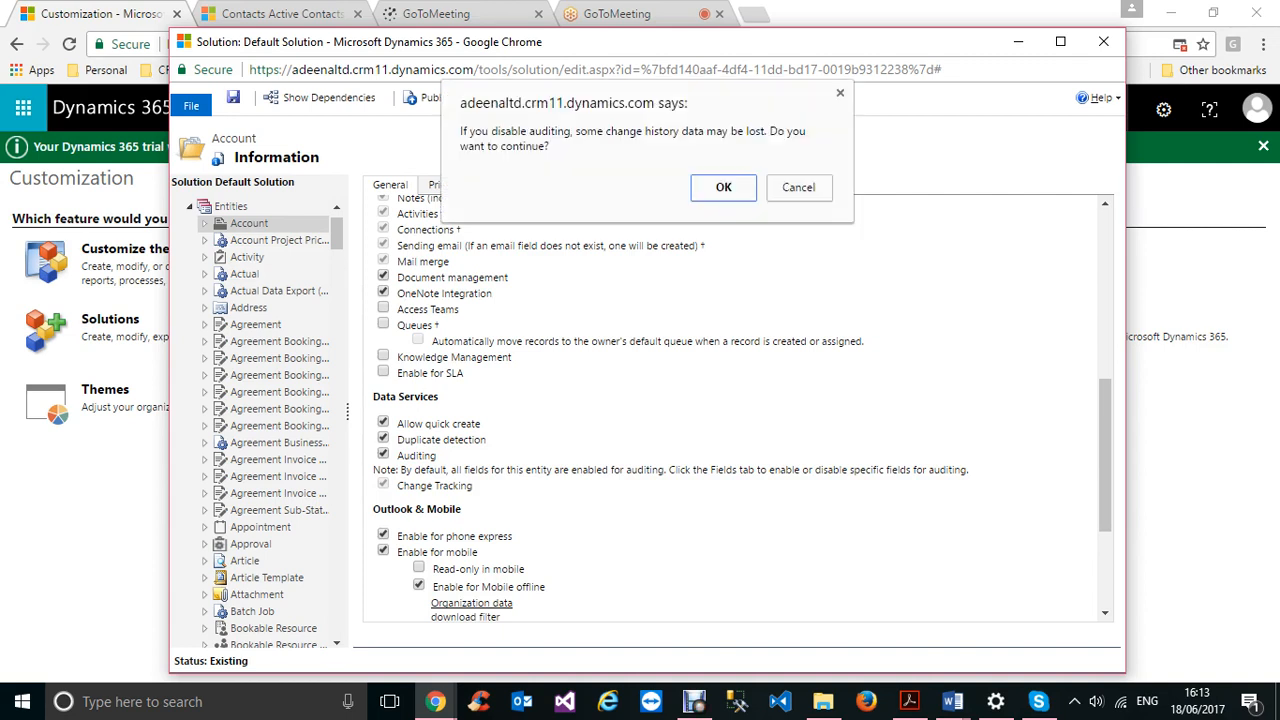
pyautogui.press('Return')
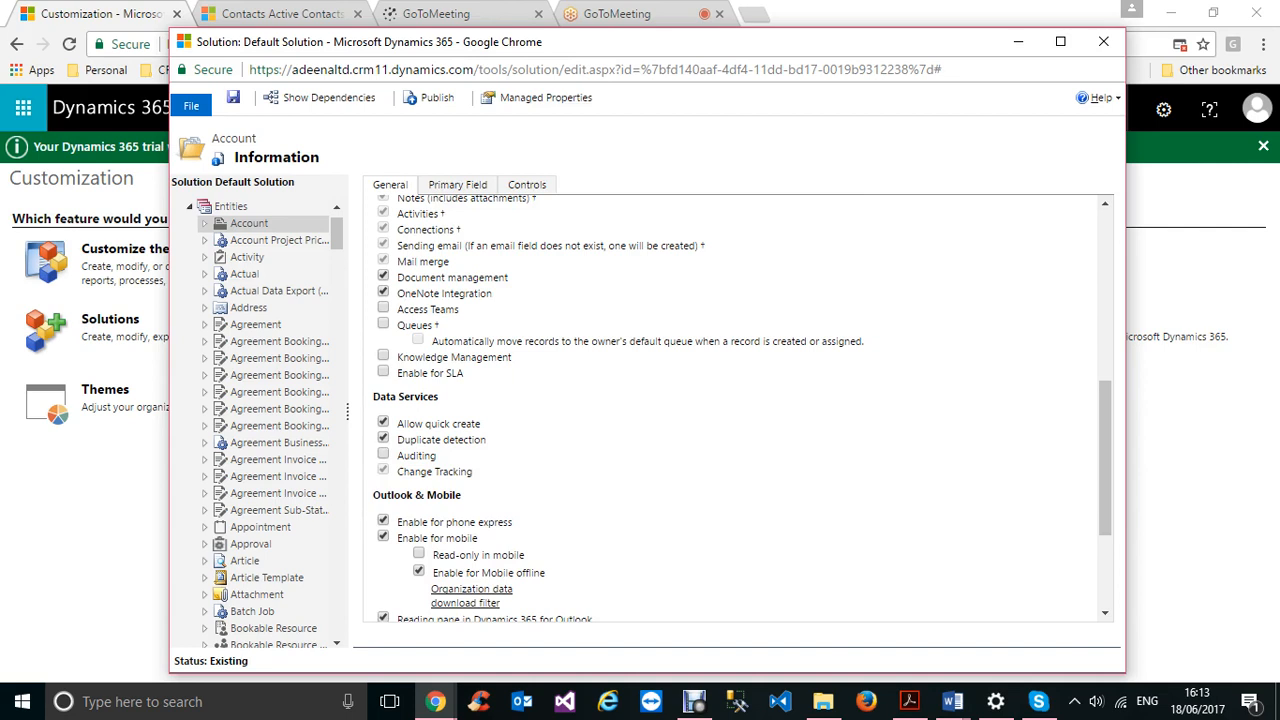
pyautogui.click(383, 454)
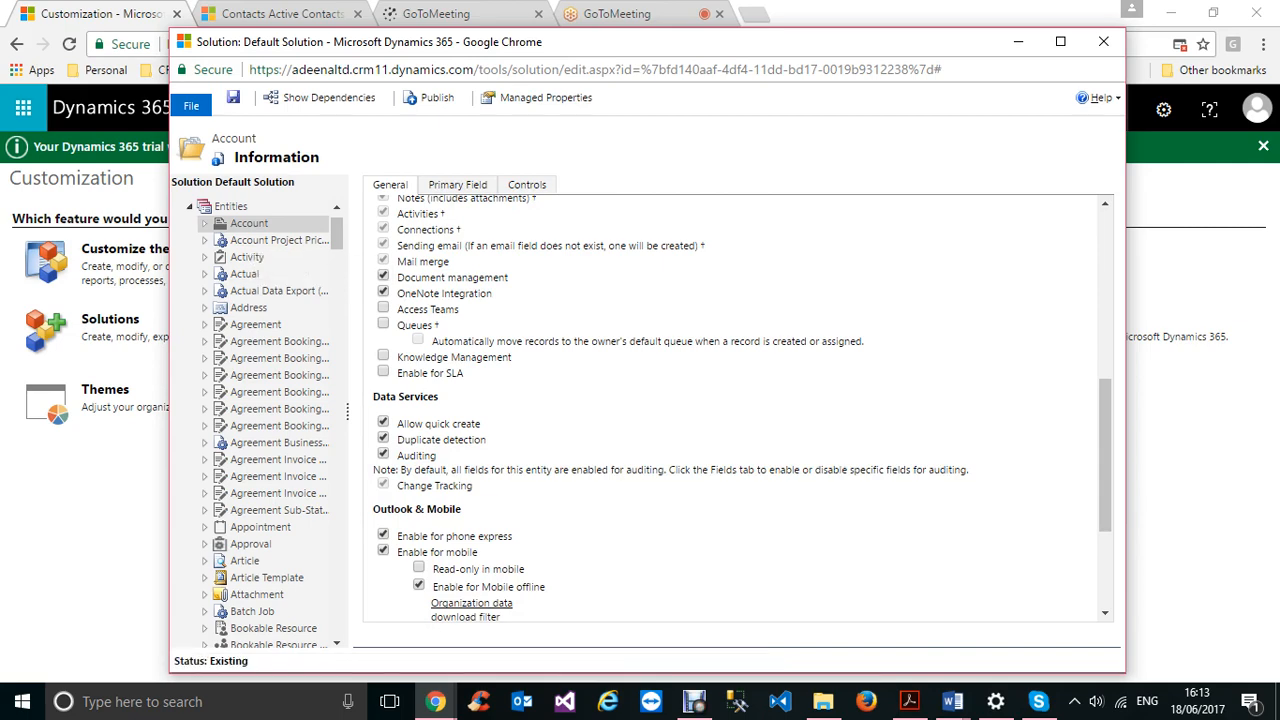
# Step: Save the Account entity definition and publish its customizations
pyautogui.scroll(-3, 738, 413)
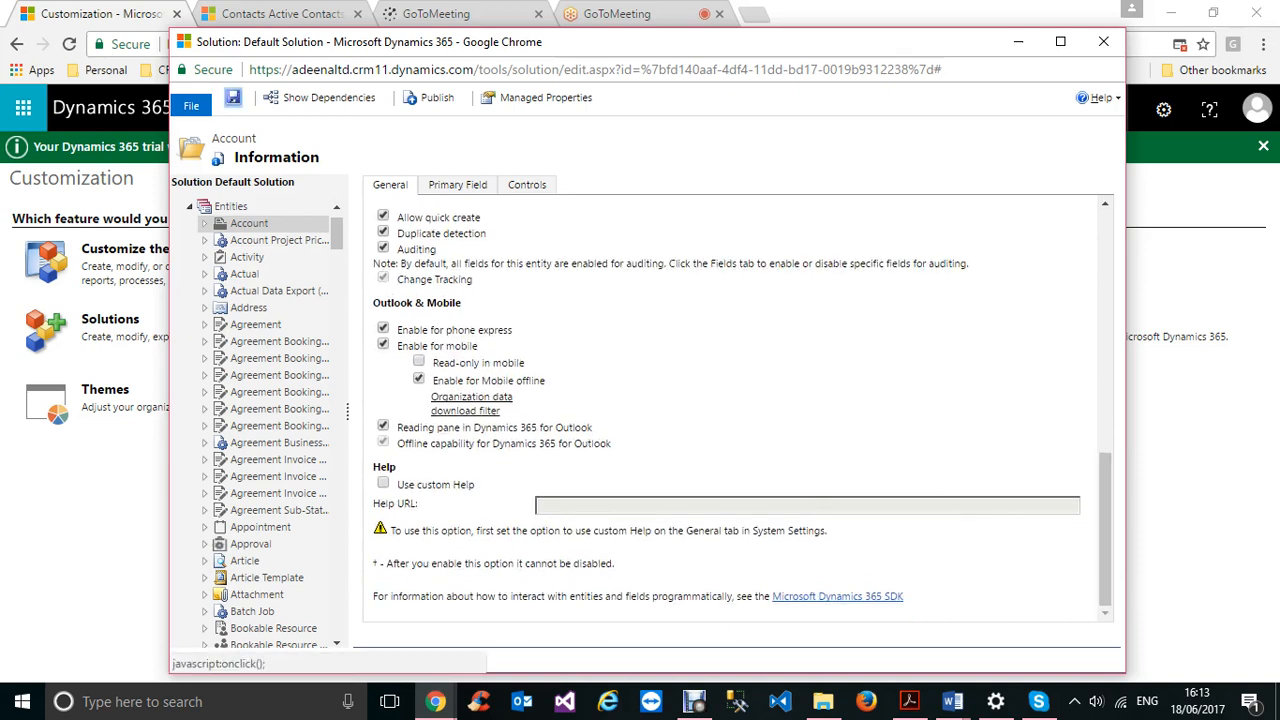
pyautogui.click(233, 97)
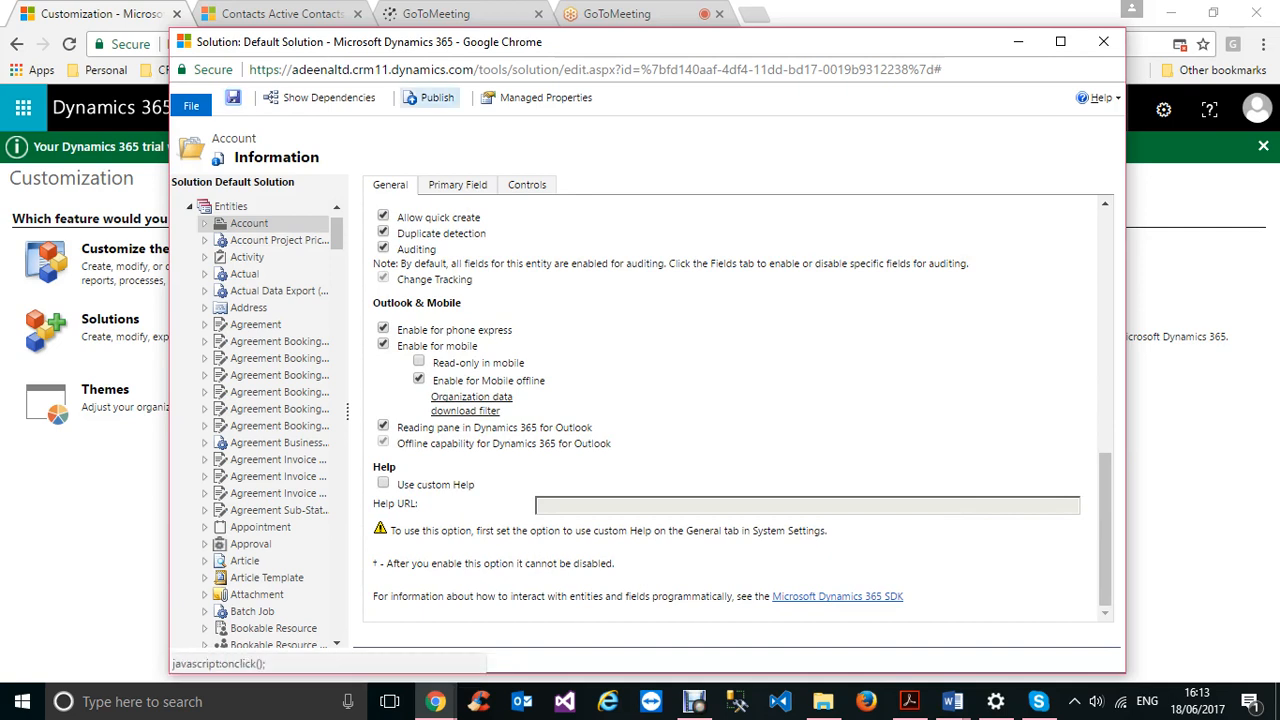
pyautogui.click(430, 97)
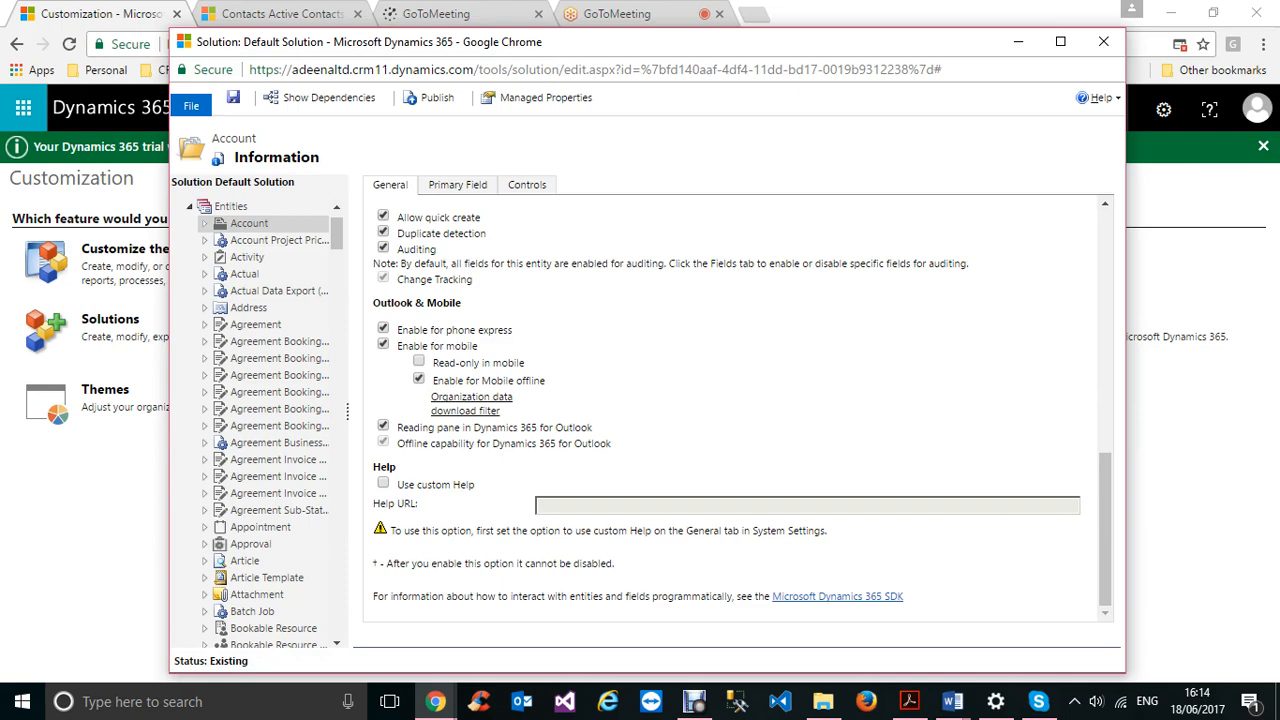
# Step: Disable auditing for Sales, Marketing and Customer Service Entities in the System Settings Auditing options and save the settings
pyautogui.click(1018, 41)
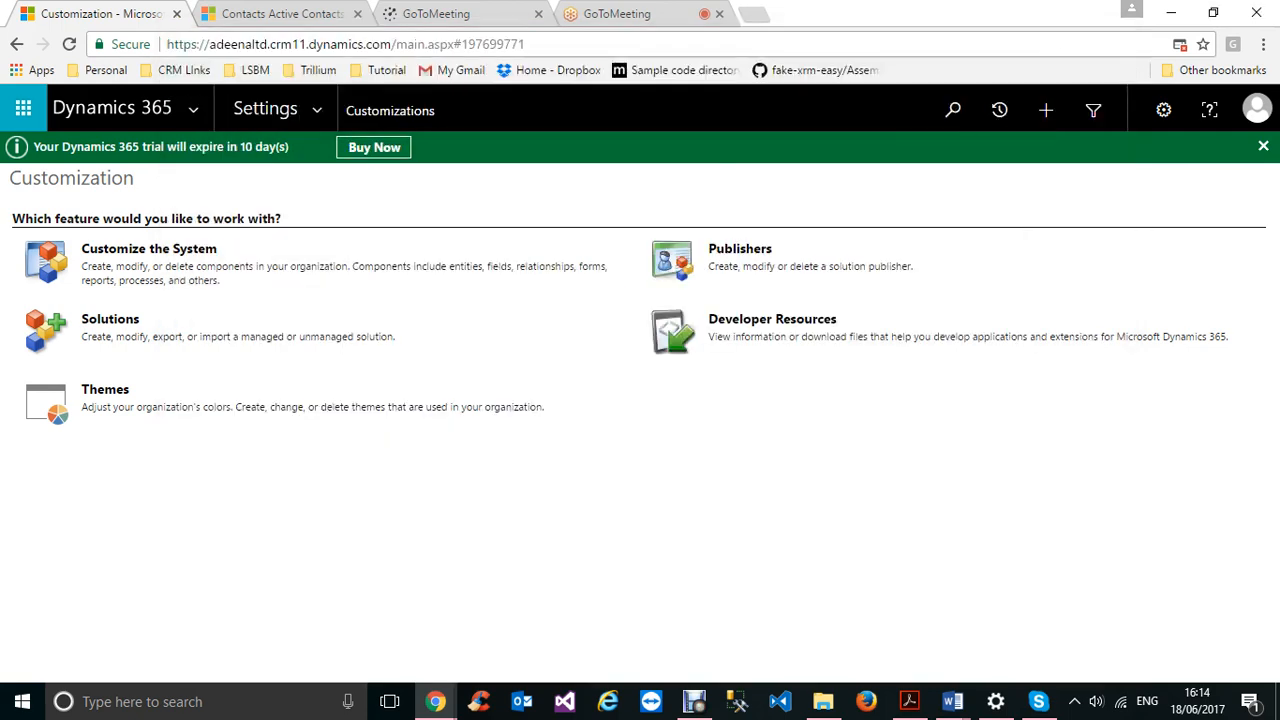
pyautogui.click(316, 110)
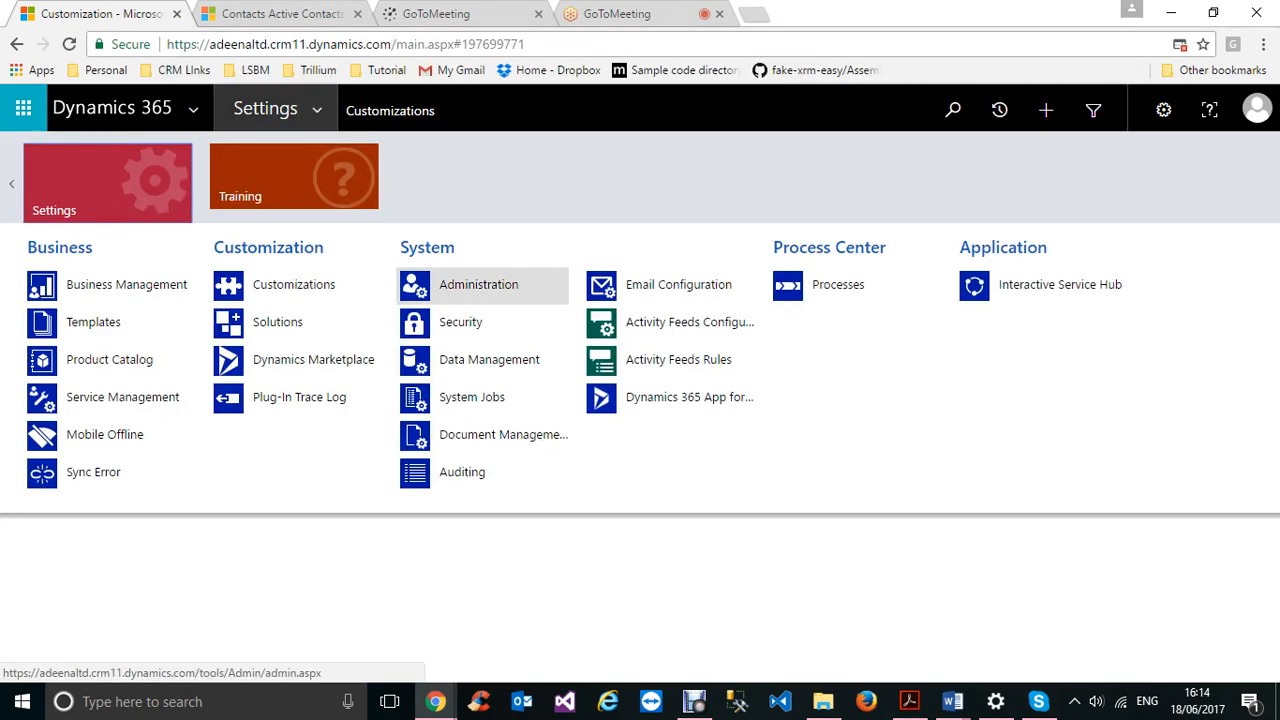
pyautogui.click(470, 286)
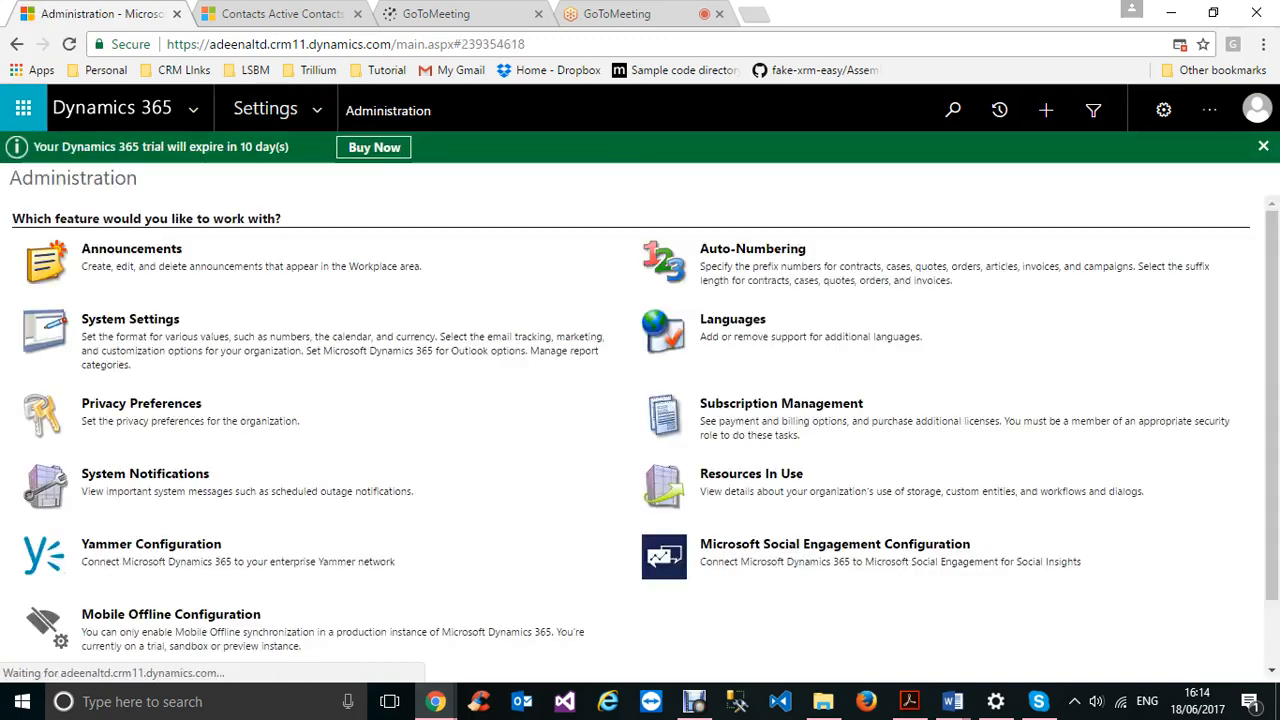
pyautogui.click(130, 319)
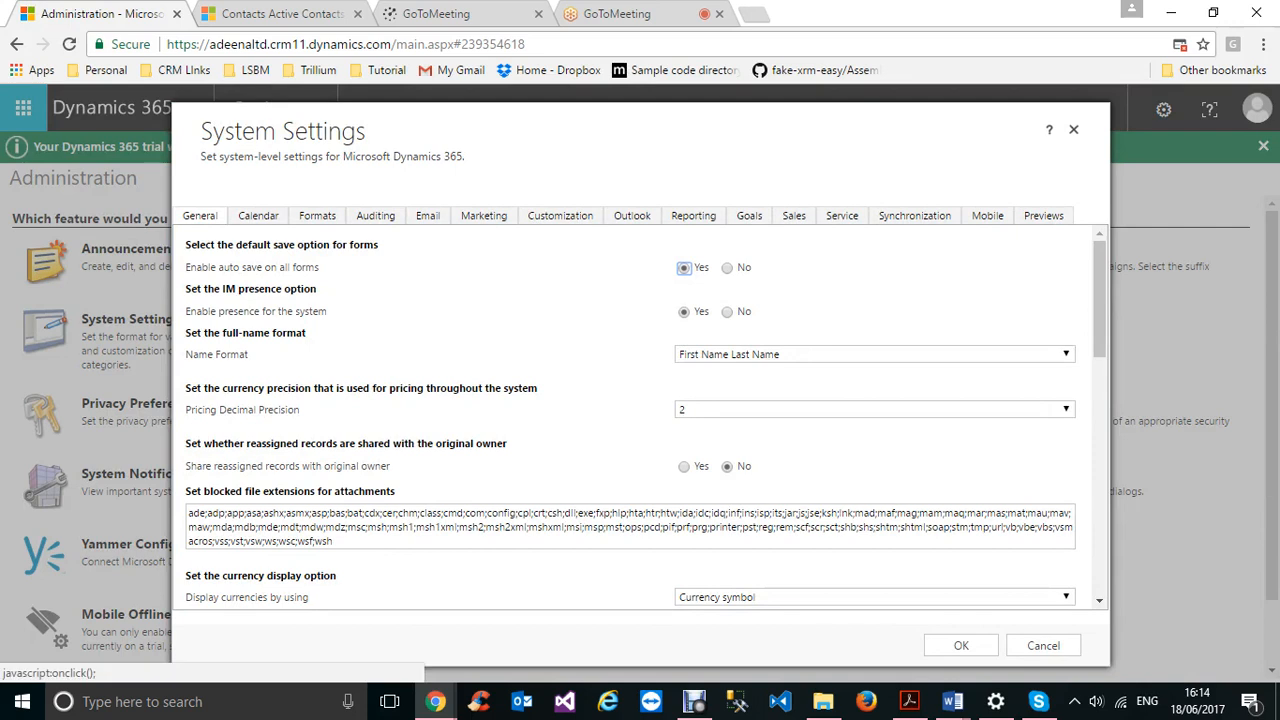
pyautogui.click(375, 215)
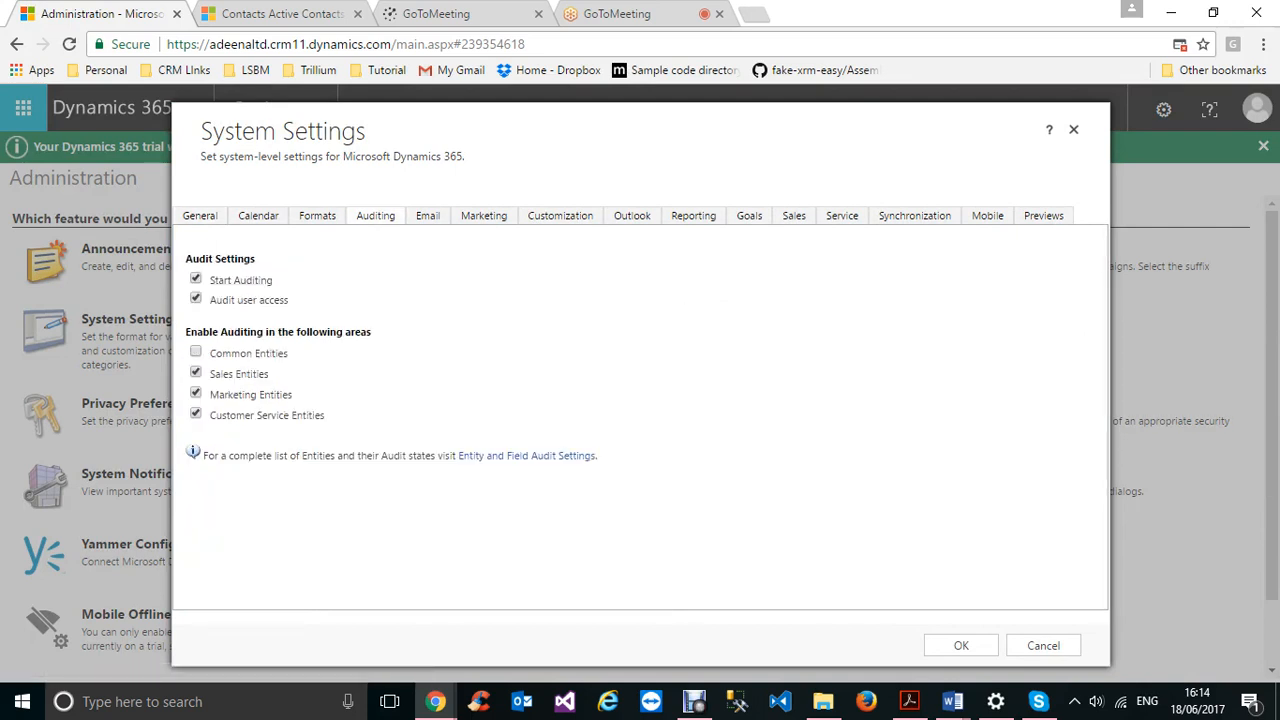
pyautogui.click(196, 372)
pyautogui.click(196, 393)
pyautogui.click(196, 413)
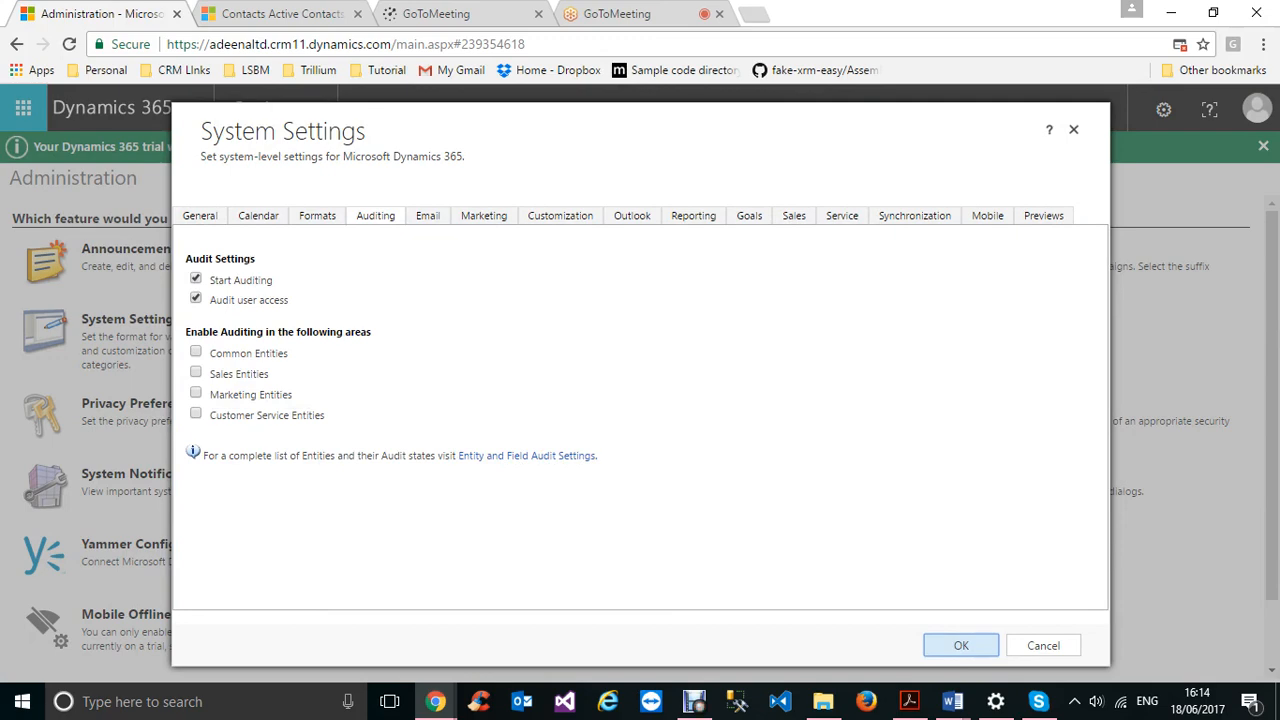
pyautogui.click(961, 646)
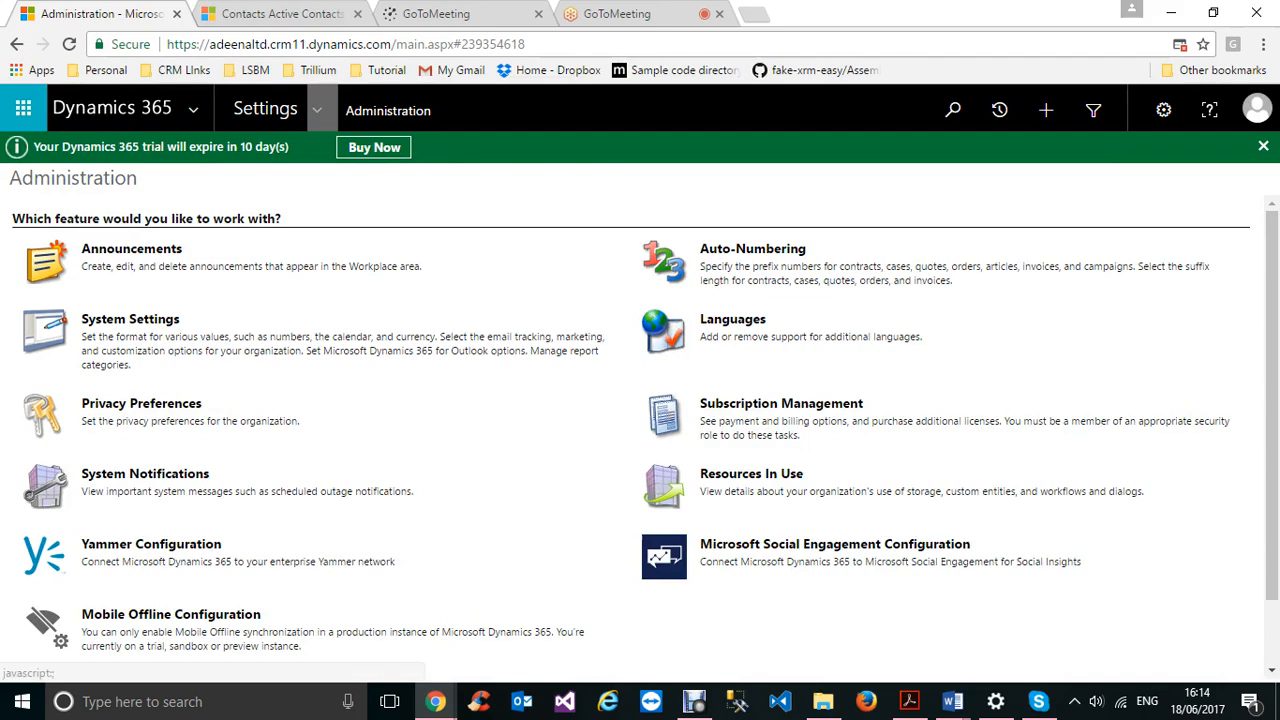
# Step: Reopen the default solution through Customizations and display the Account entity's definition
pyautogui.click(316, 108)
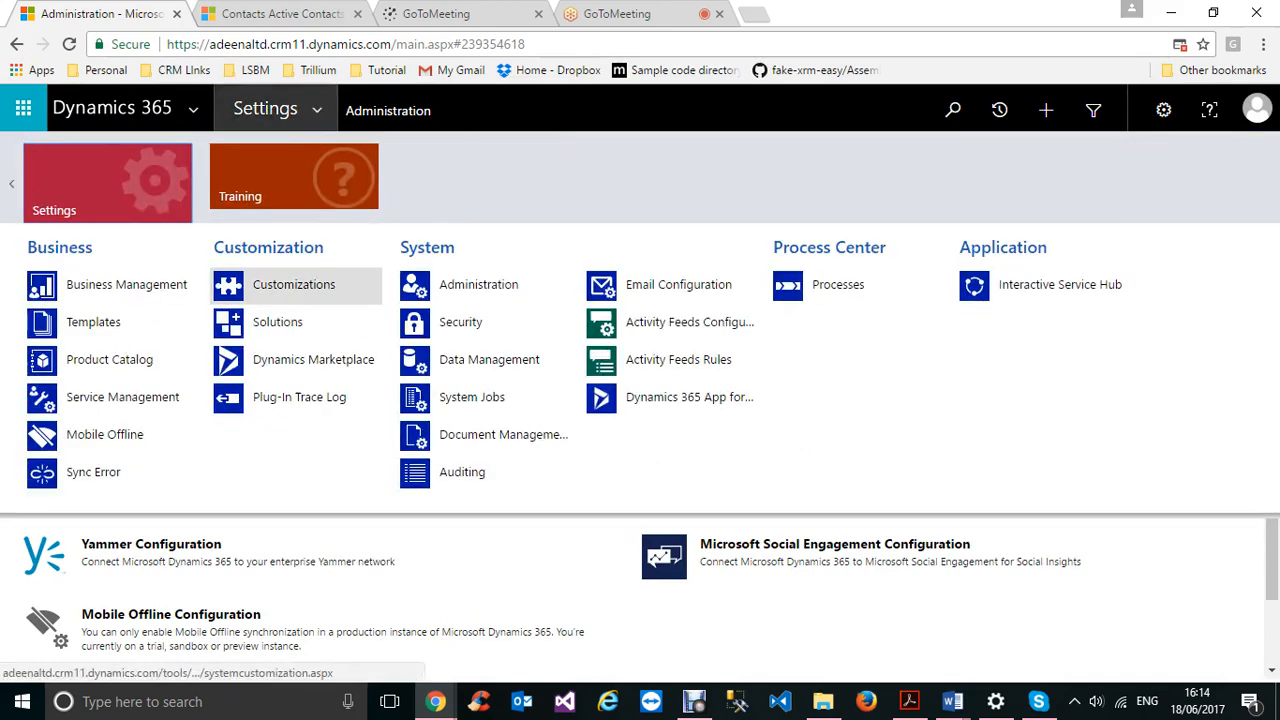
pyautogui.click(293, 284)
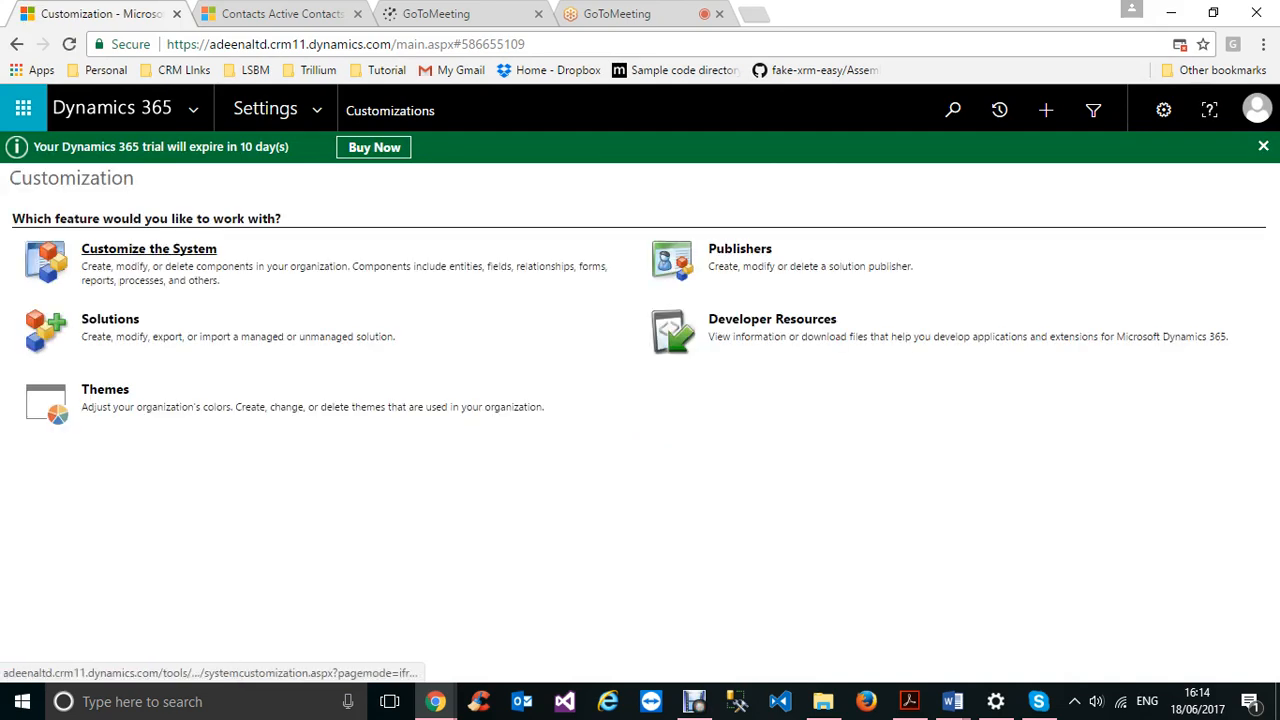
pyautogui.click(149, 249)
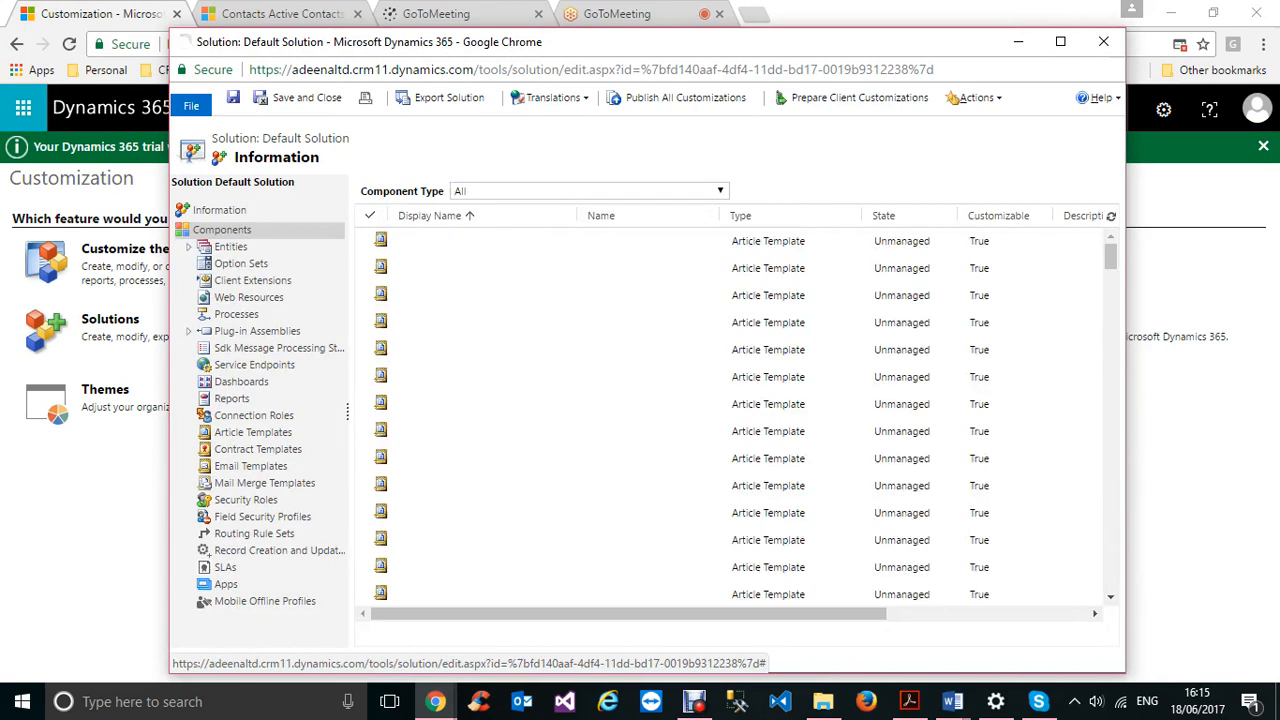
pyautogui.click(230, 246)
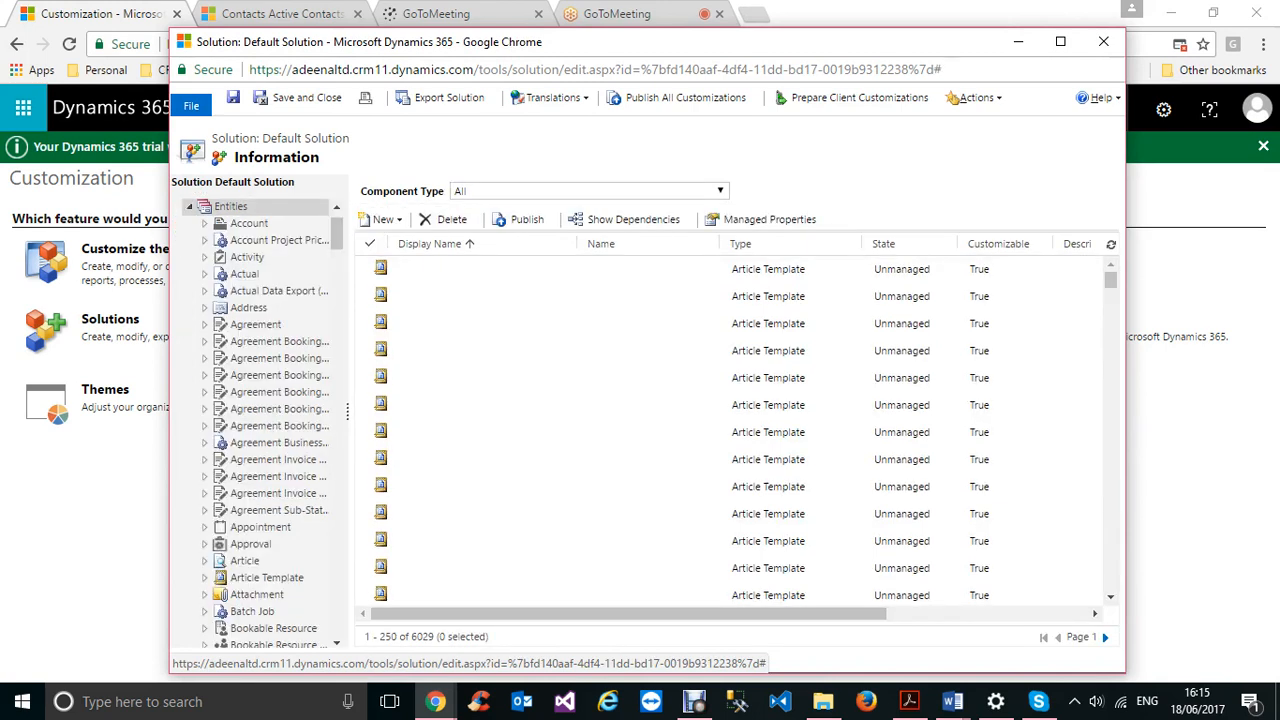
pyautogui.click(249, 223)
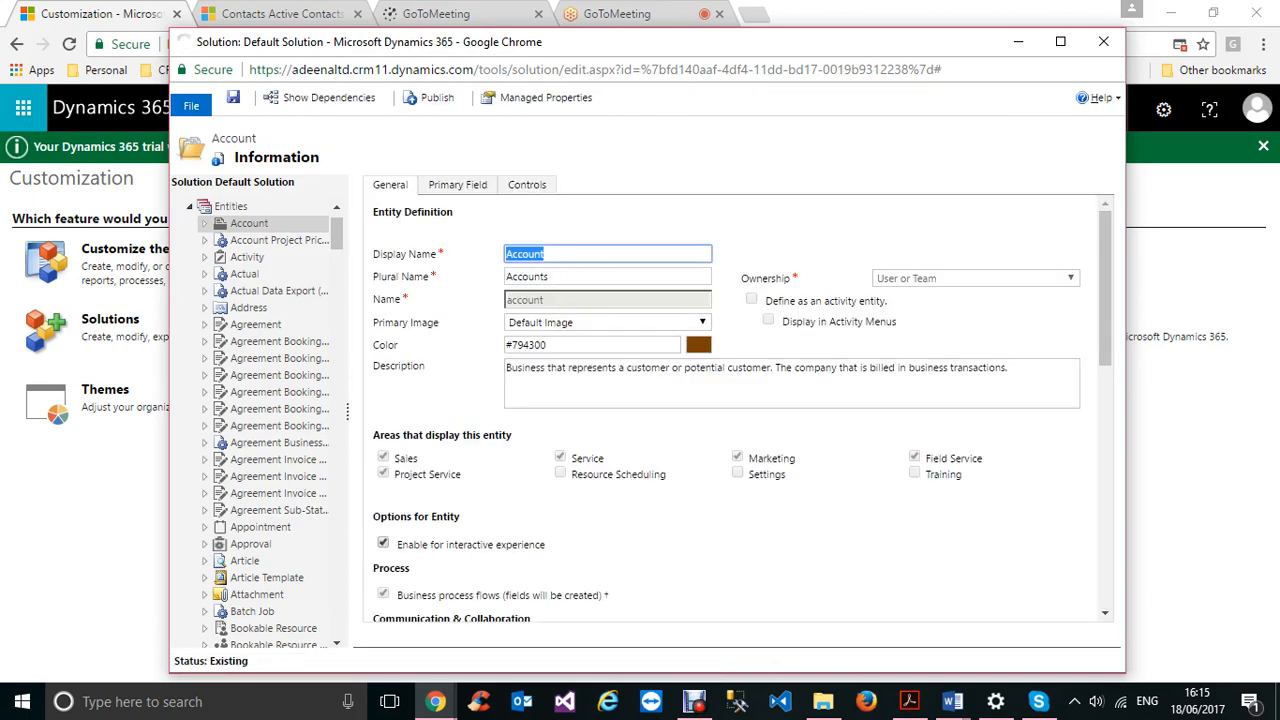
# Step: Enable Auditing in the Account entity's Data Services options, then save and publish the entity
pyautogui.scroll(-5, 738, 410)
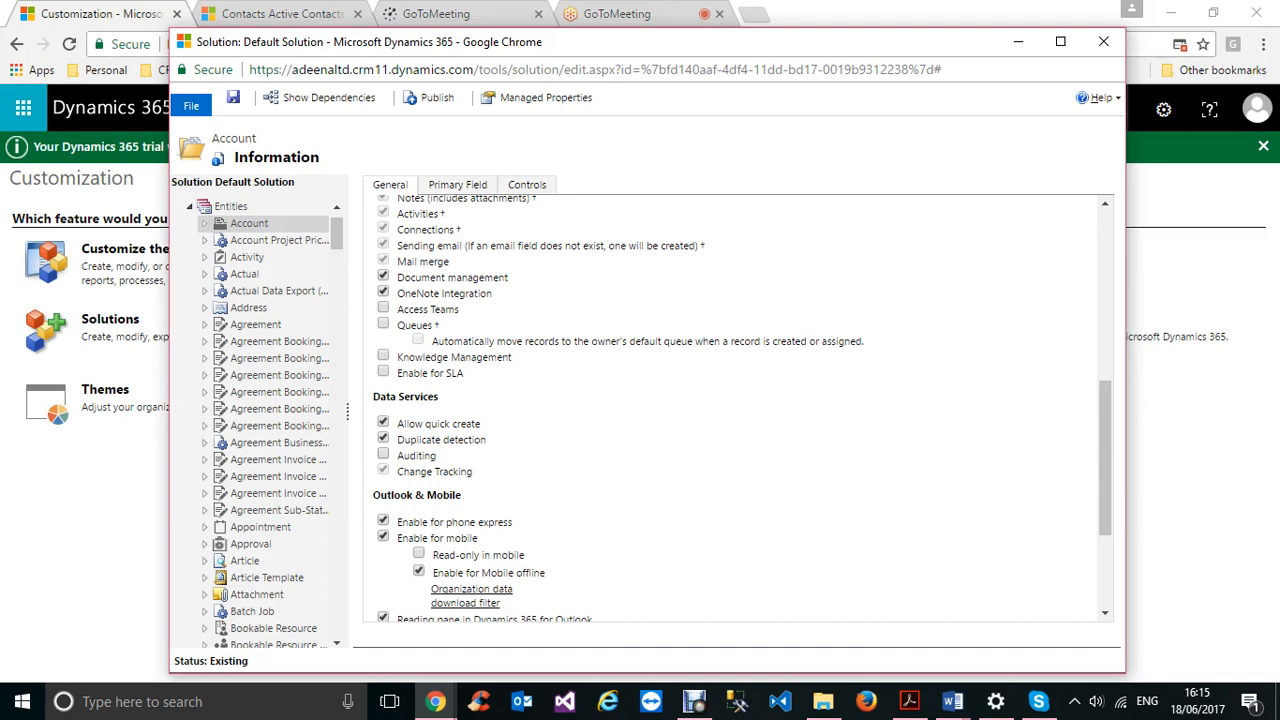
pyautogui.click(383, 455)
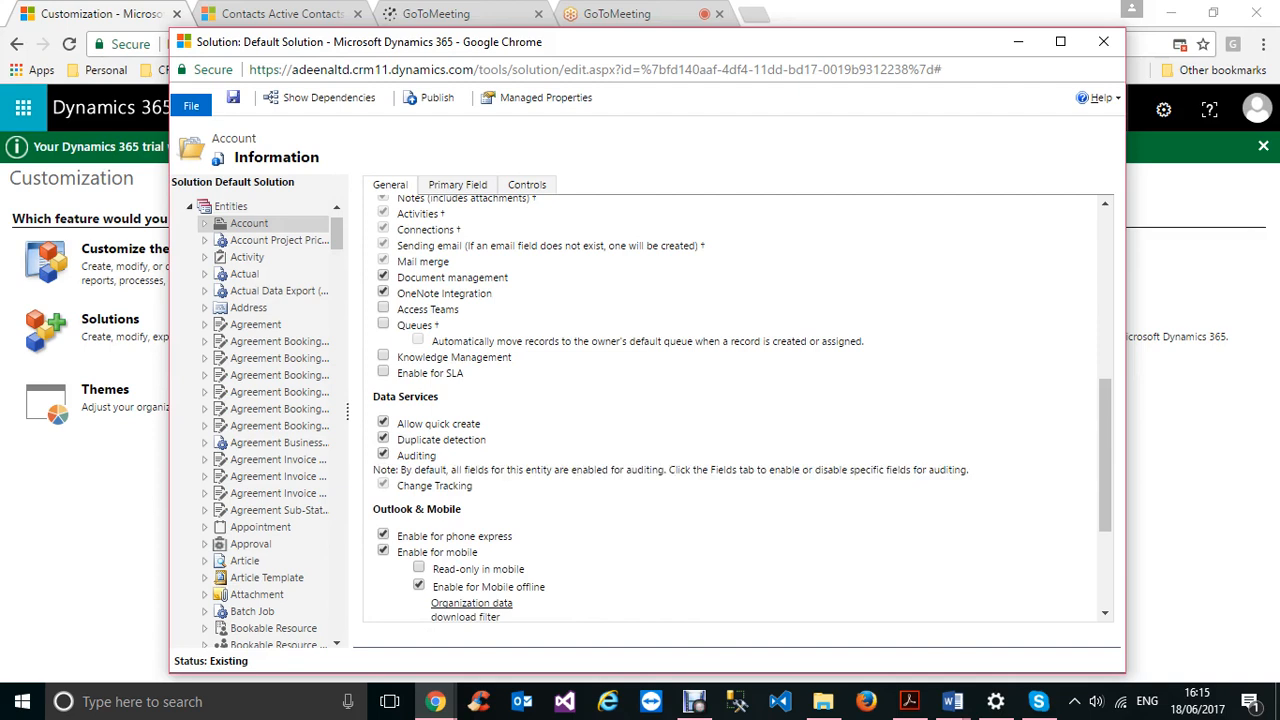
pyautogui.click(233, 97)
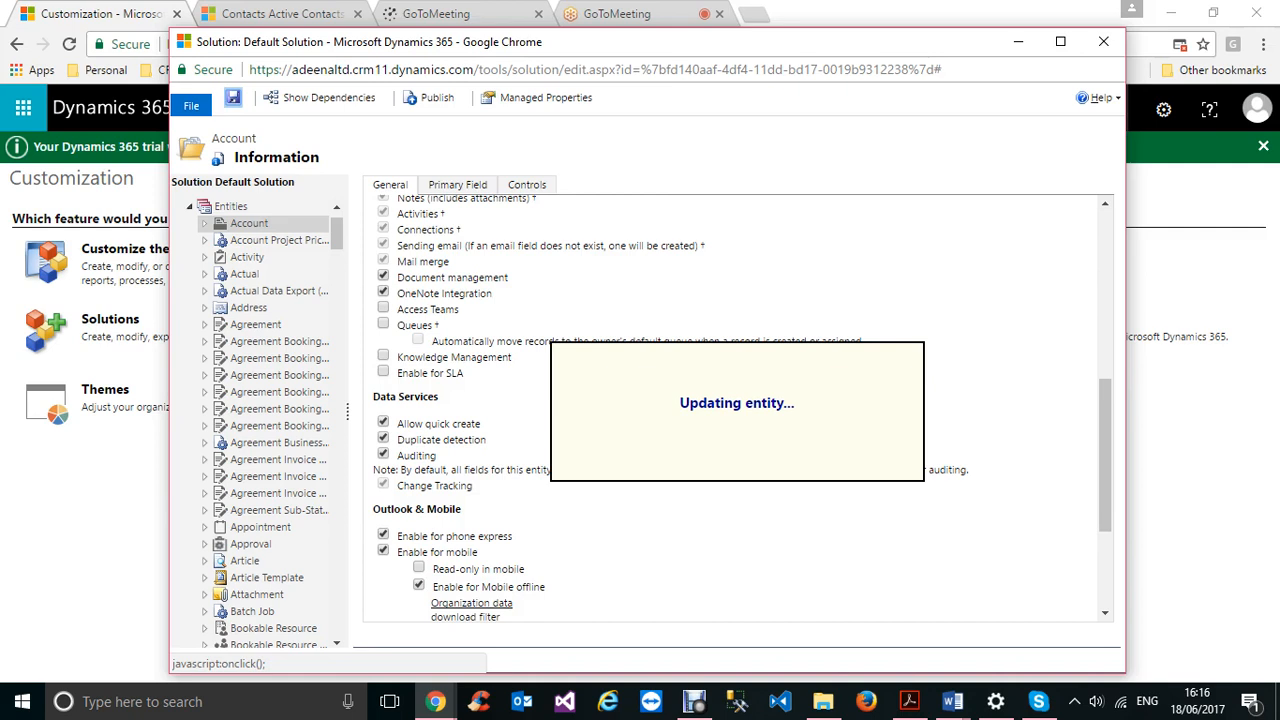
pyautogui.click(430, 97)
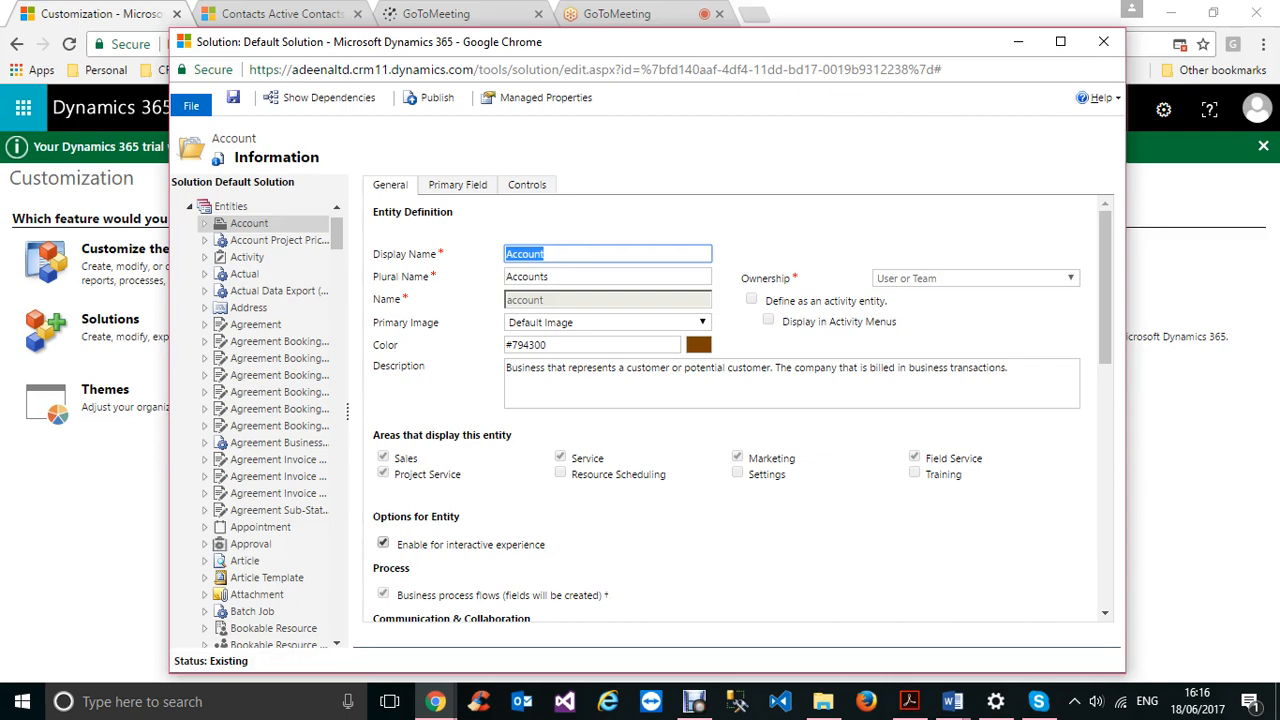
# Step: Check the Account entity's Auditing option and open the address1_city field's definition from its Fields list
pyautogui.scroll(-4, 740, 410)
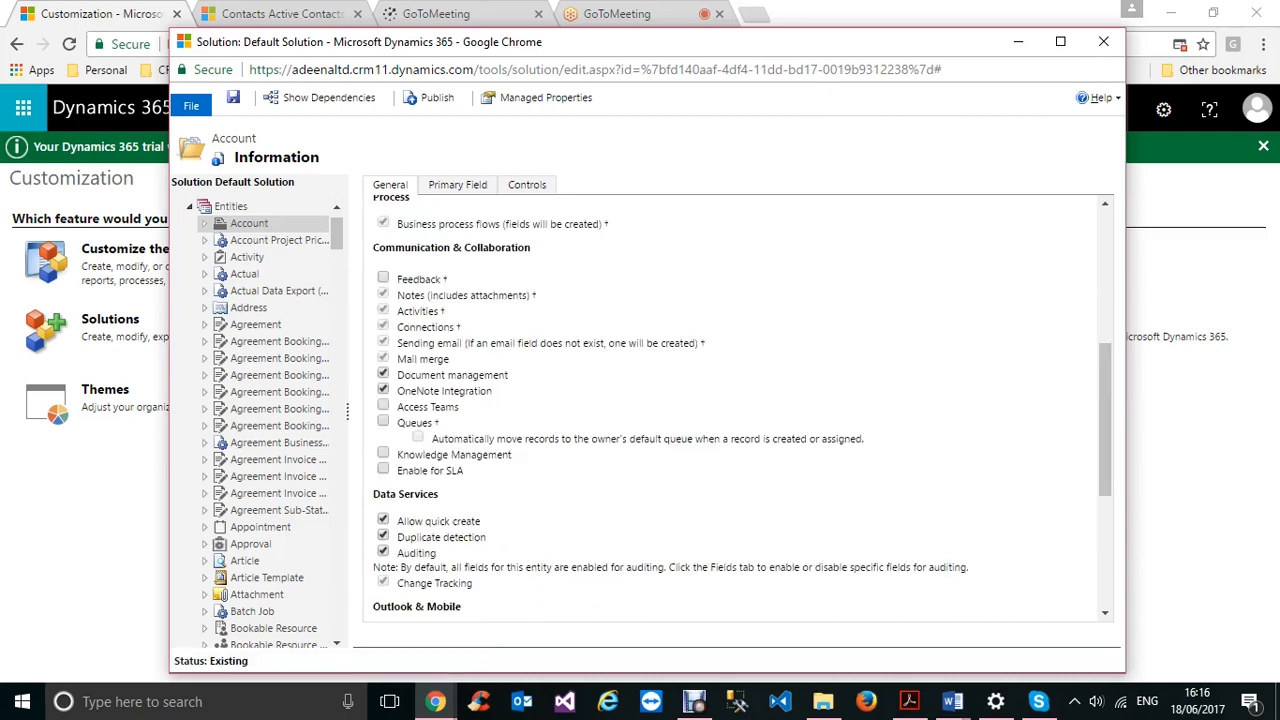
pyautogui.scroll(-2, 740, 410)
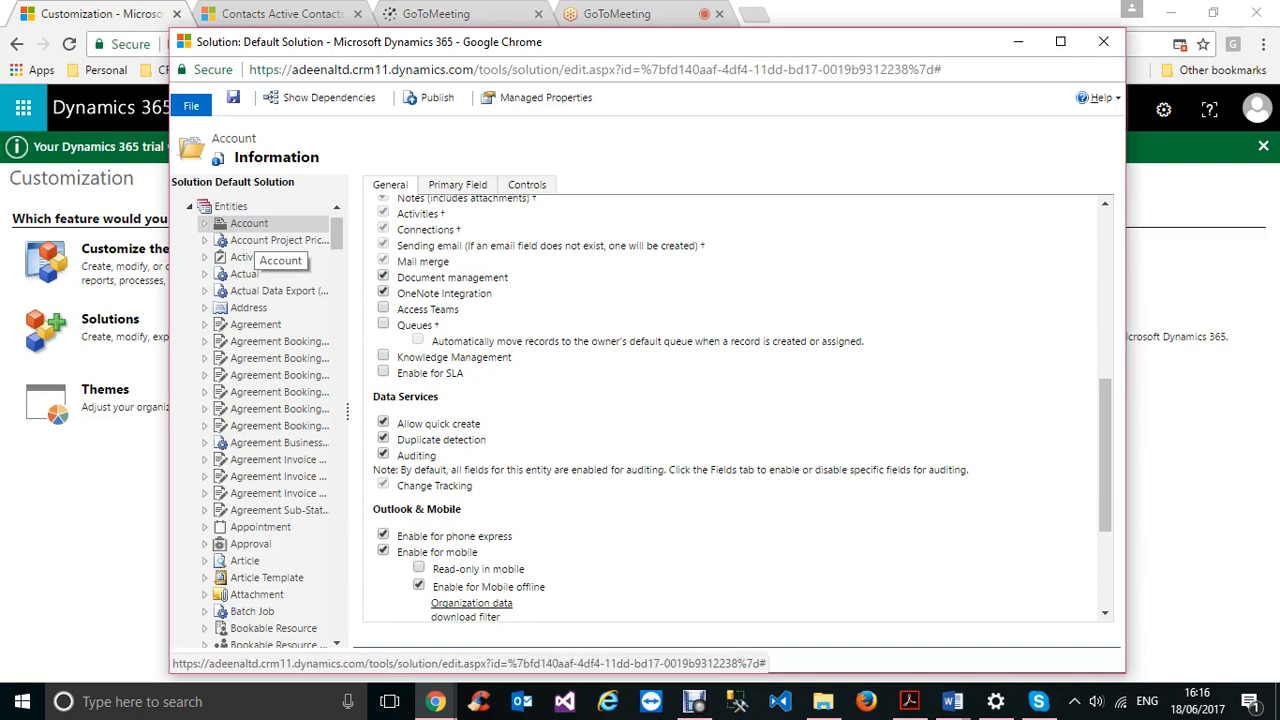
pyautogui.click(205, 223)
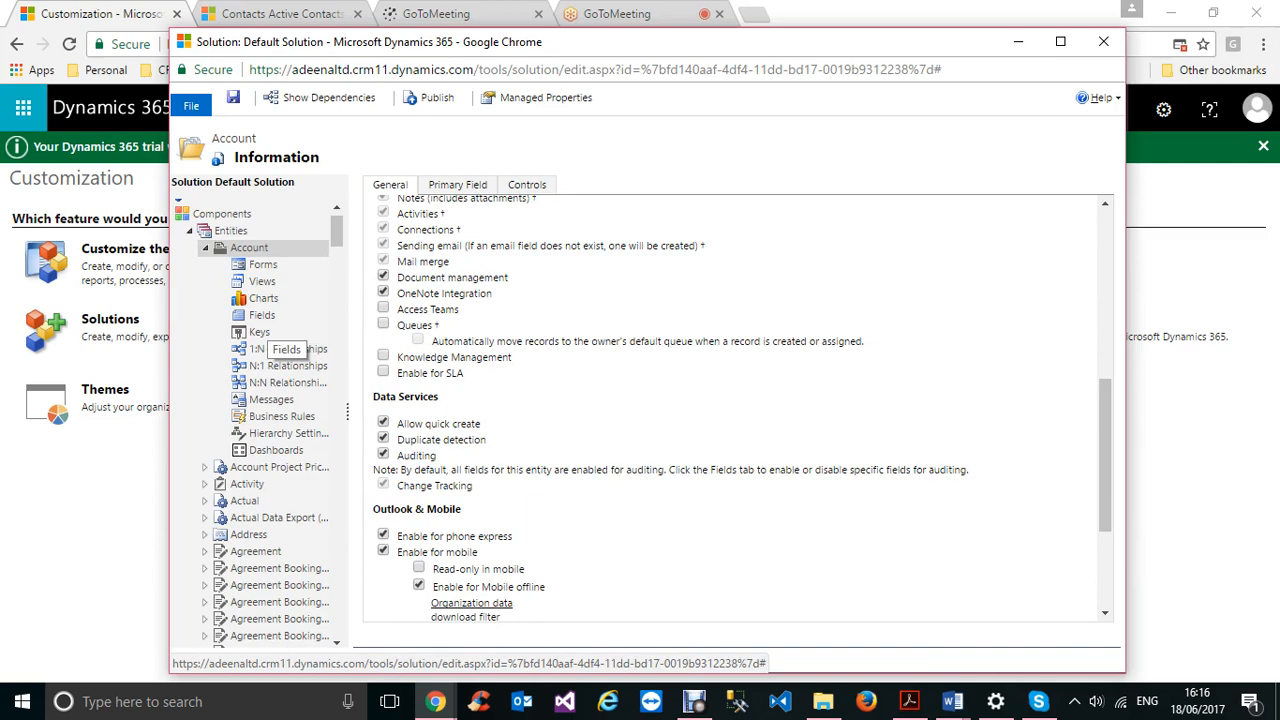
pyautogui.click(262, 315)
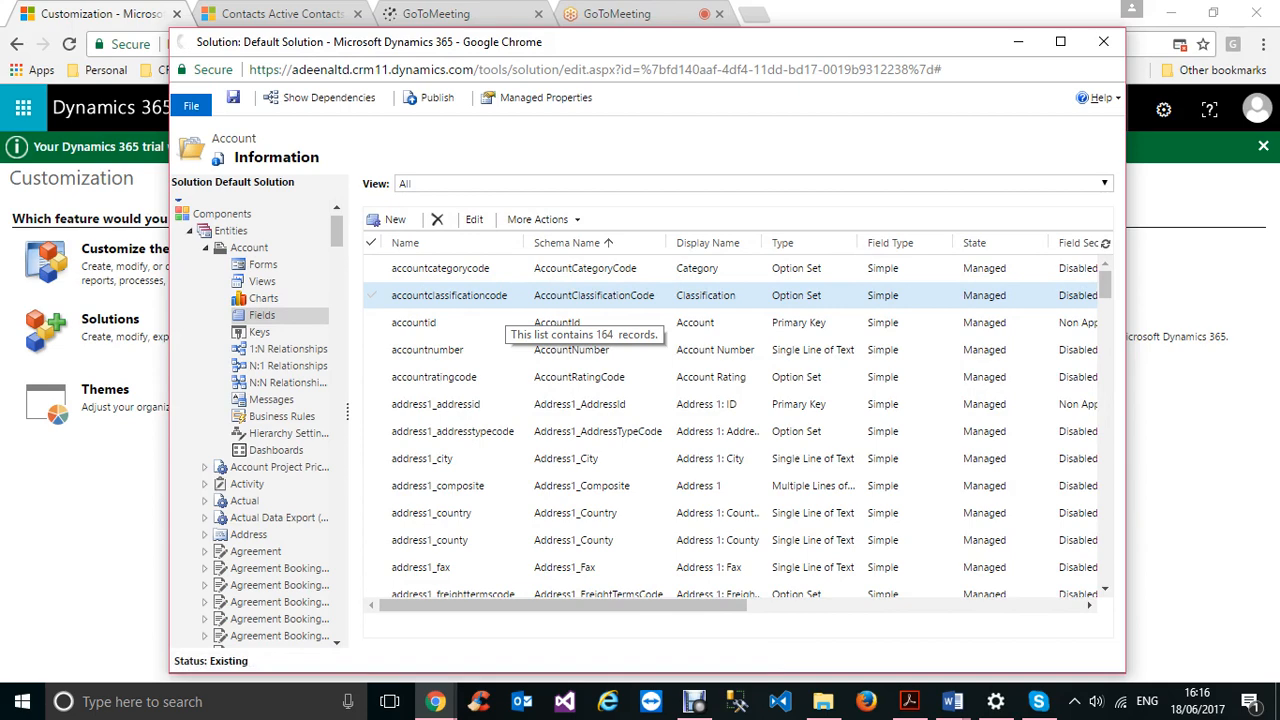
pyautogui.doubleClick(452, 460)
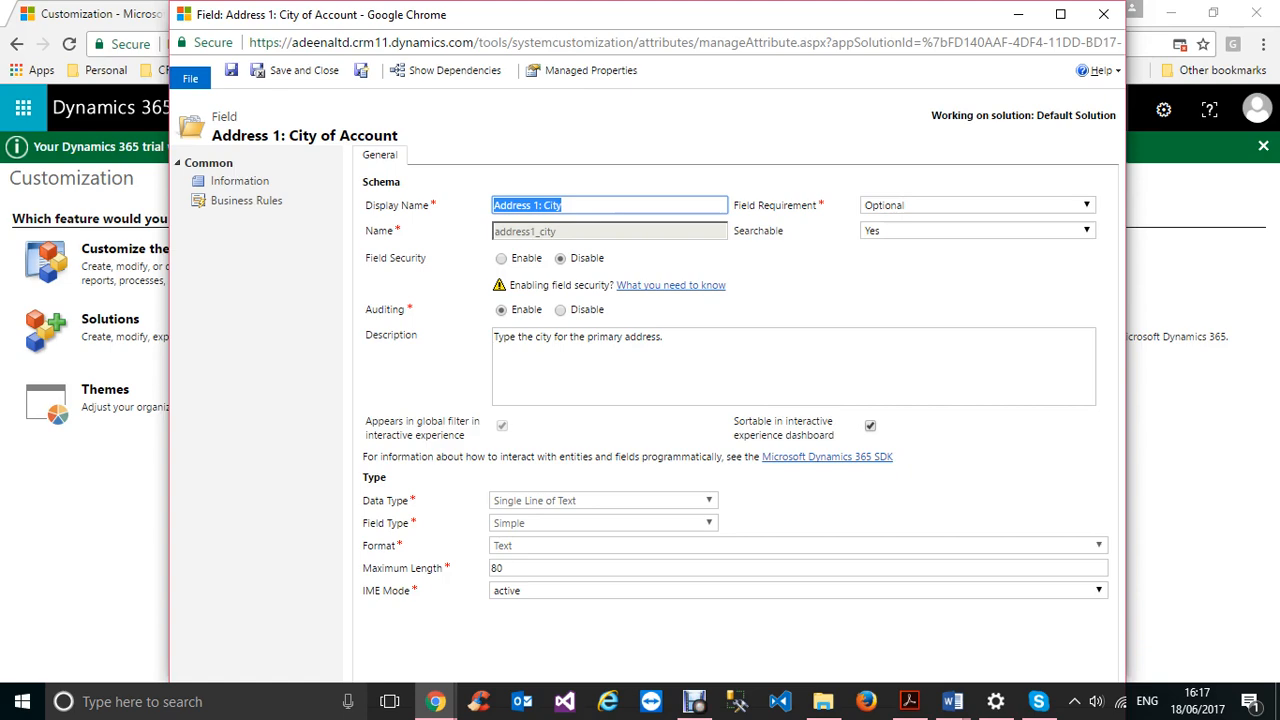
# Step: Switch to the main Chrome window and search Google for "greysend" in a new tab
pyautogui.click(435, 701)
pyautogui.click(171, 618)
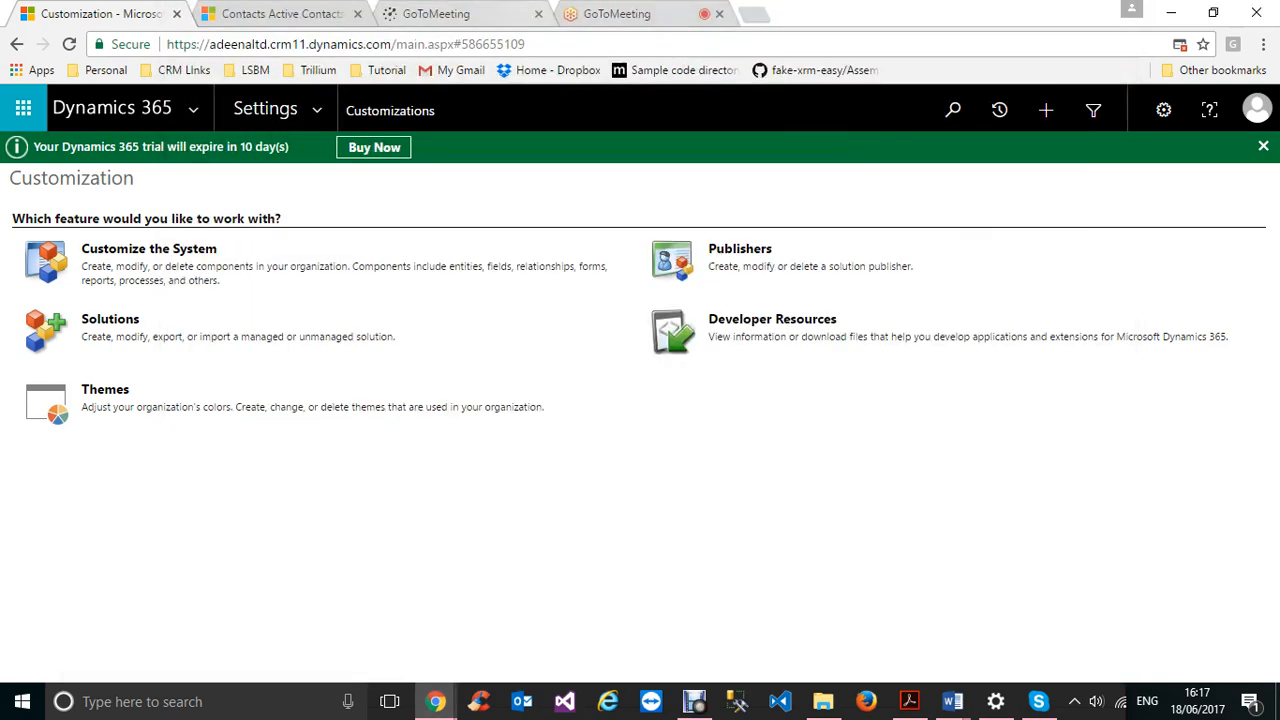
pyautogui.click(755, 15)
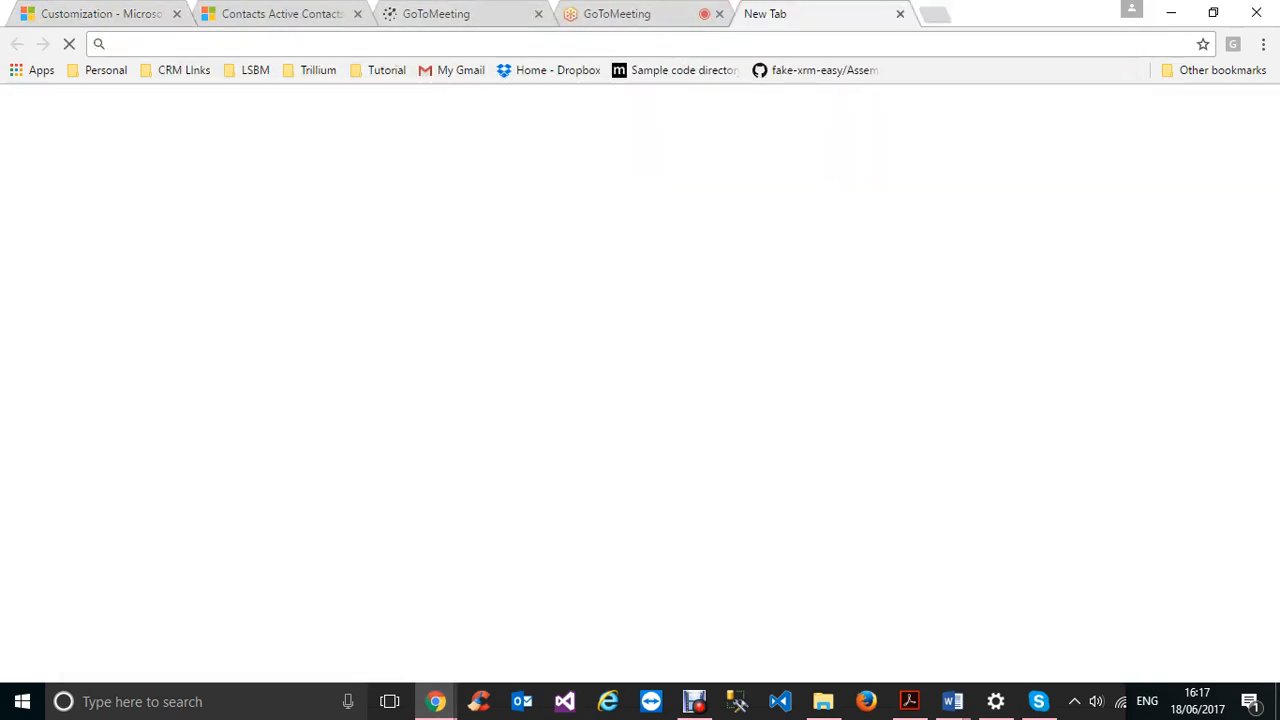
pyautogui.write('gra')
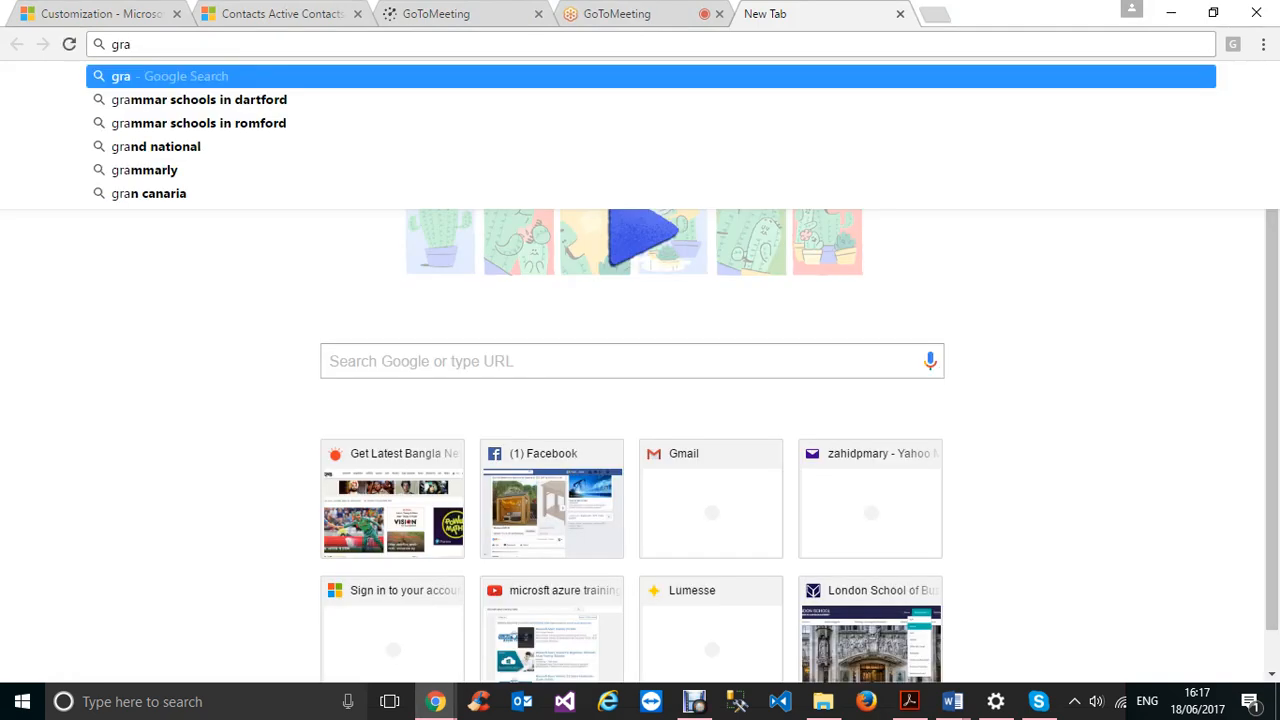
pyautogui.press('BackSpace')
pyautogui.write('eysend')
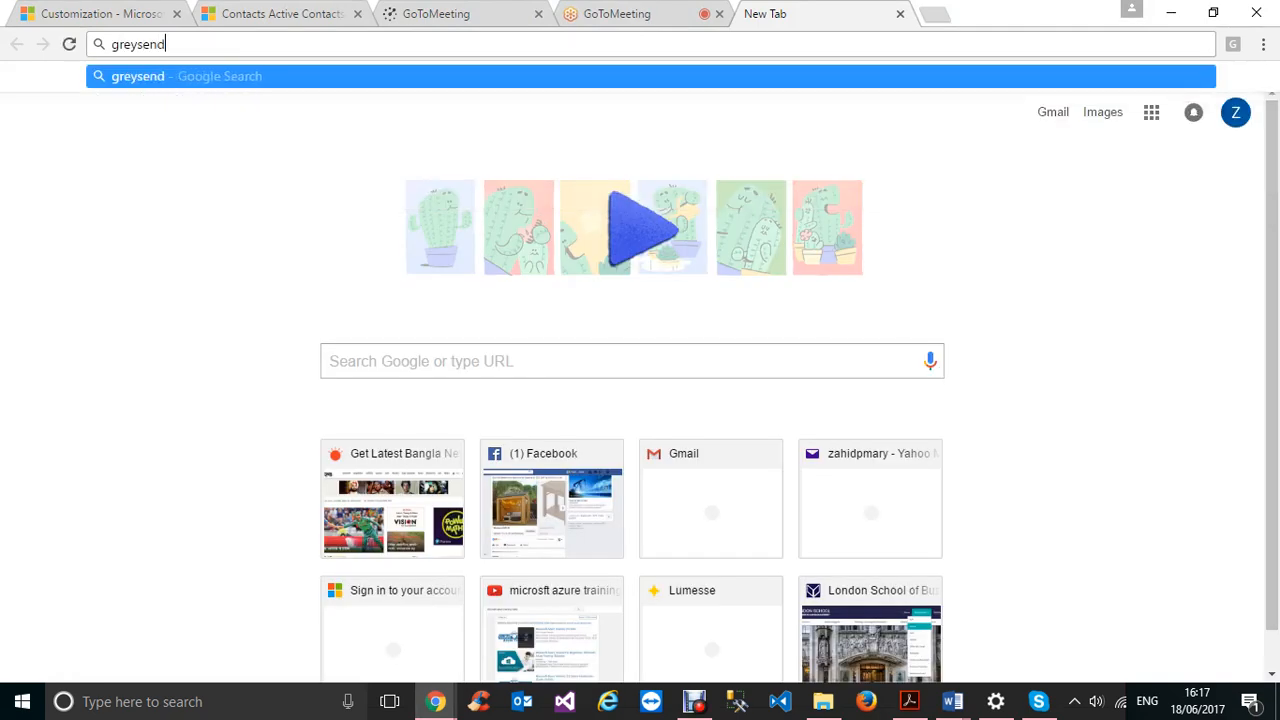
pyautogui.press('Return')
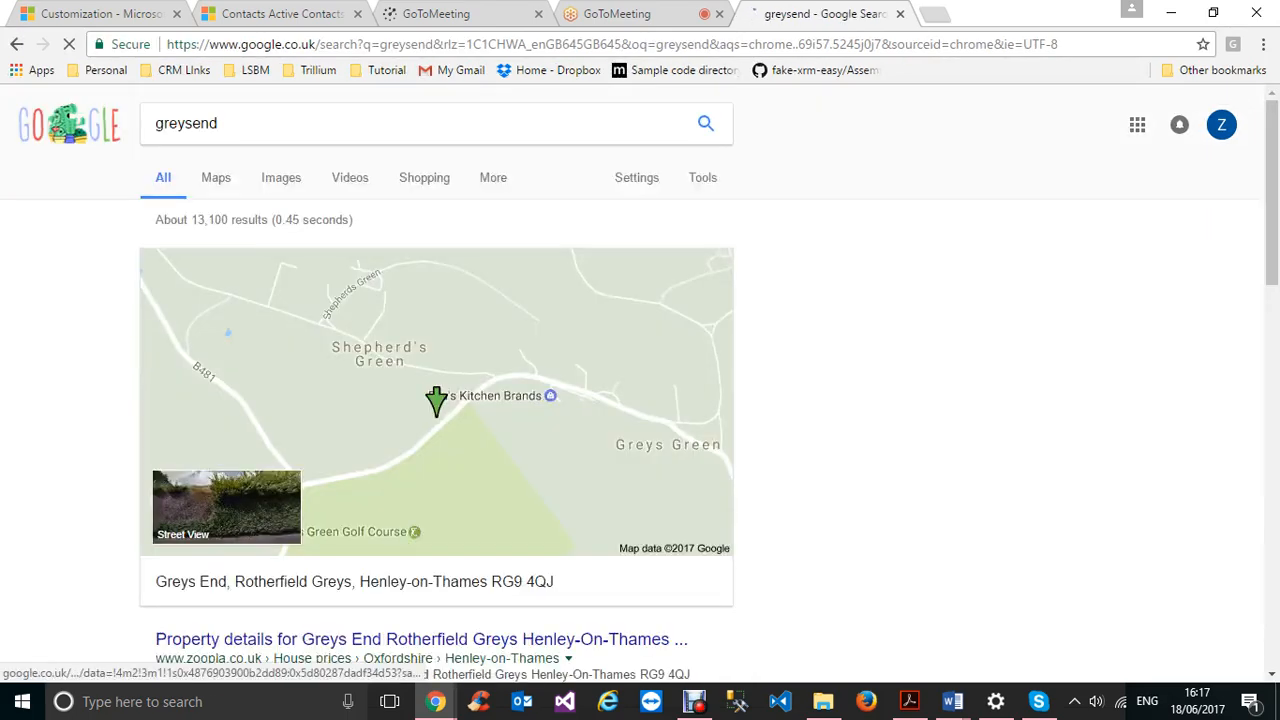
pyautogui.scroll(-2, 436, 400)
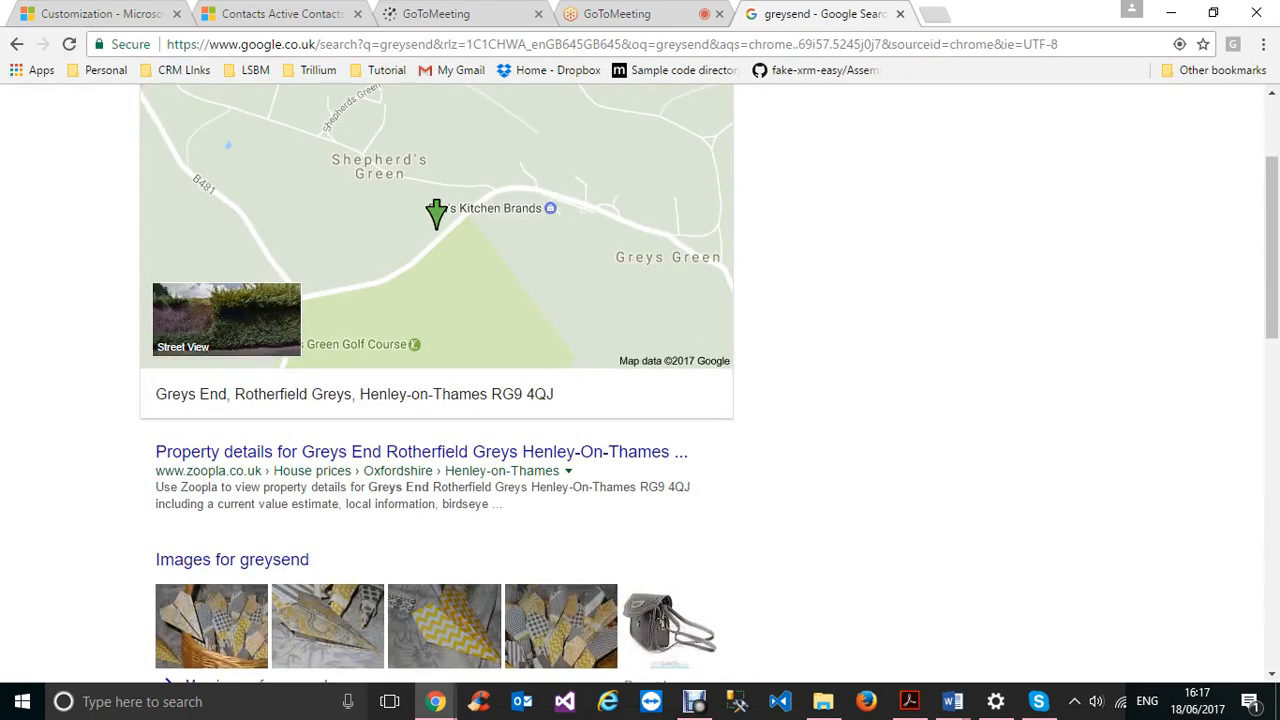
# Step: Correct the Google search term to "gravesend" and run the search again
pyautogui.scroll(2, 436, 400)
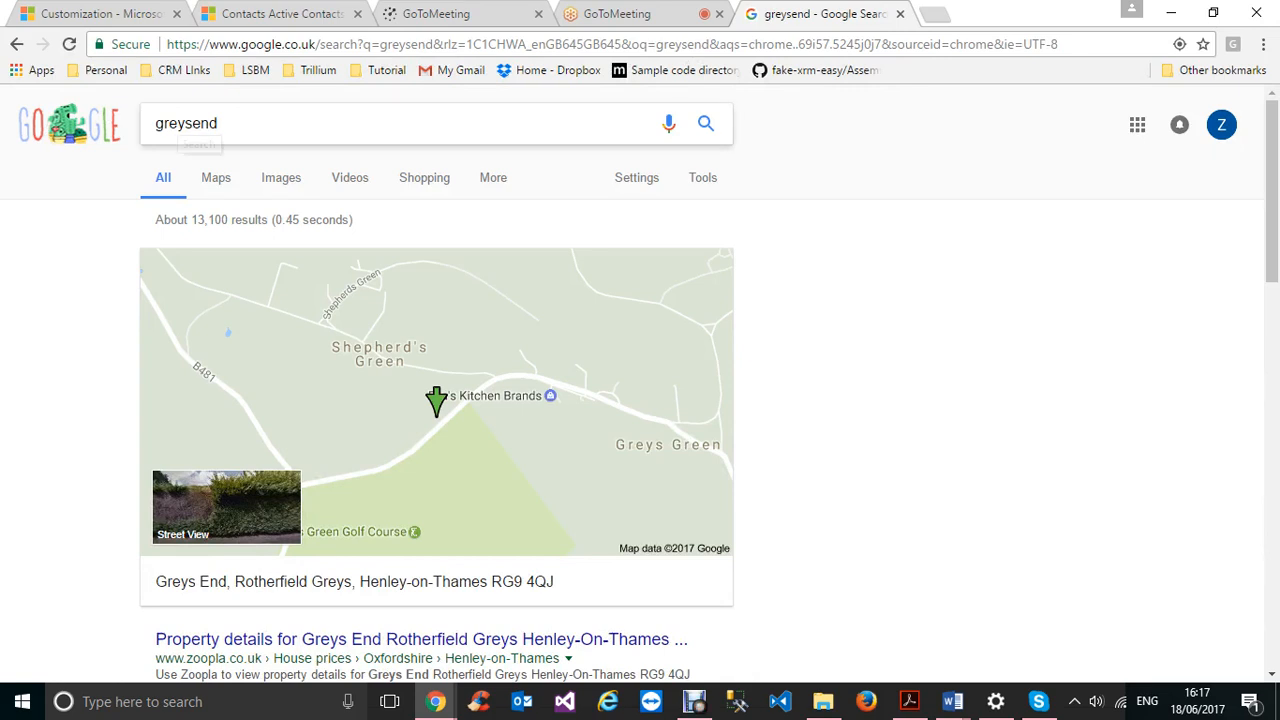
pyautogui.click(183, 124)
pyautogui.press('BackSpace')
pyautogui.press('BackSpace')
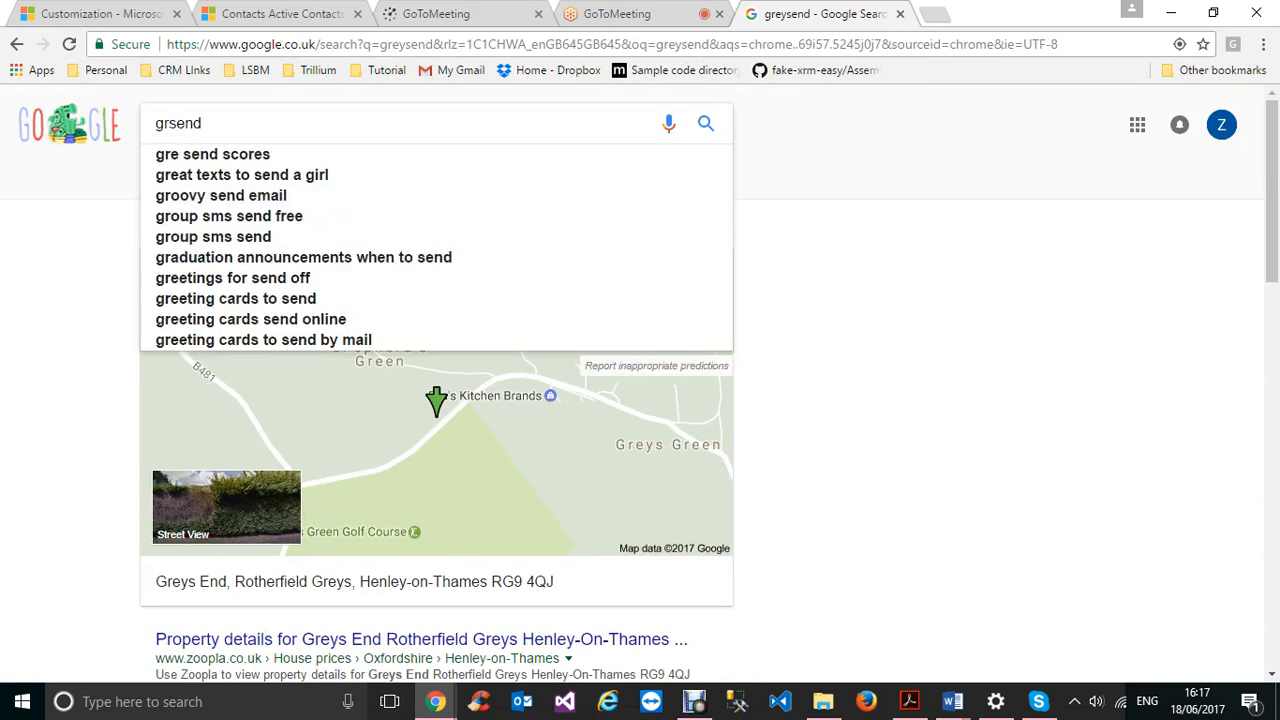
pyautogui.write('ave')
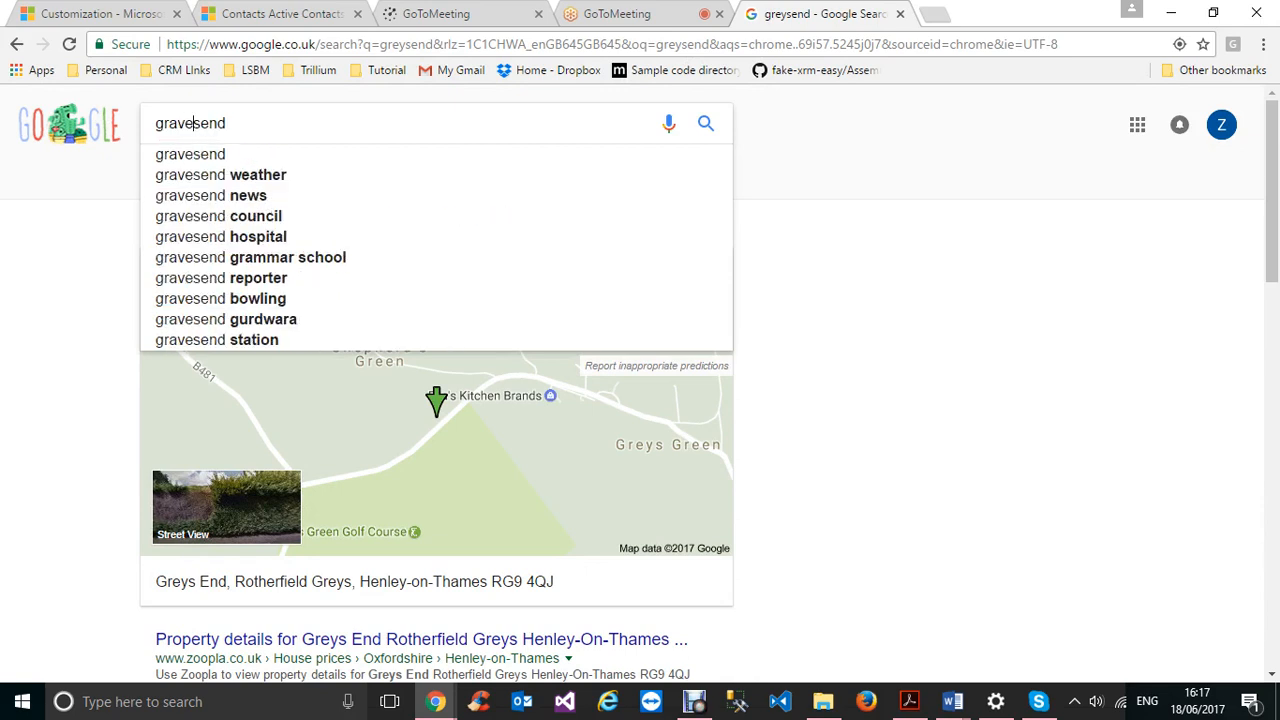
pyautogui.press('Down')
pyautogui.press('Return')
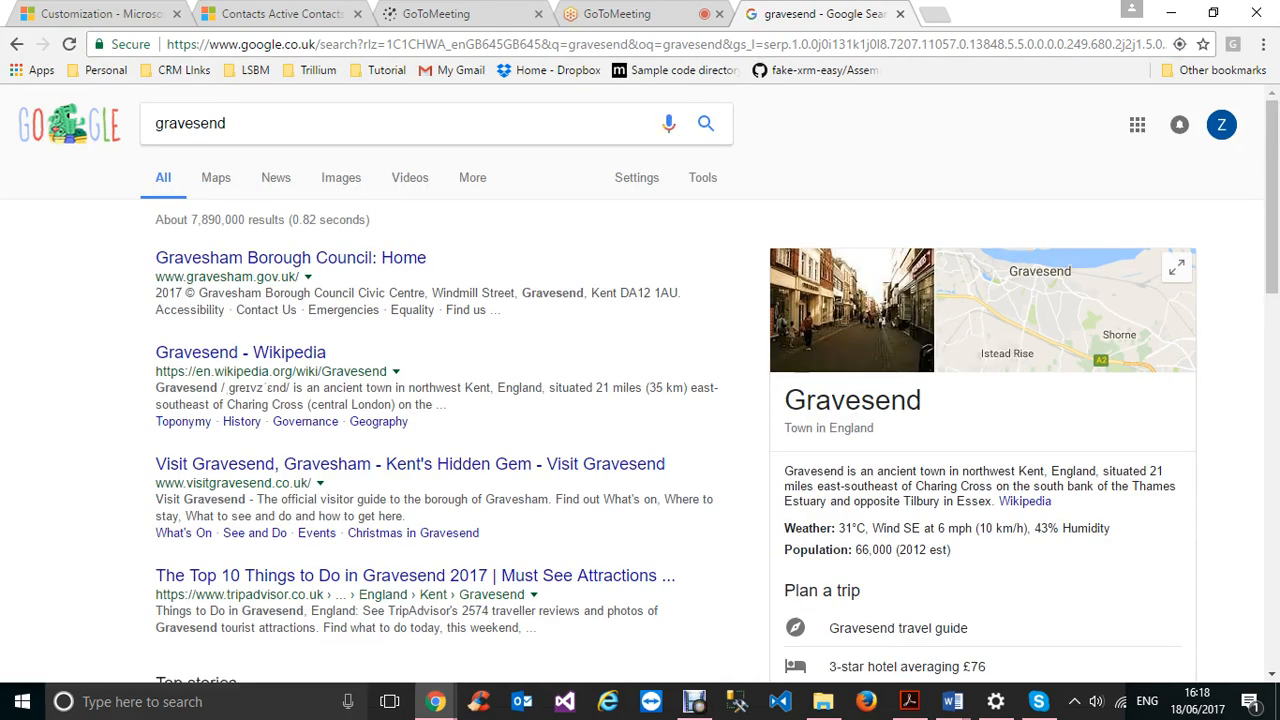
# Step: Open the Gravesend map from the search results and view the wider area west of the town, around Dartford
pyautogui.click(1065, 310)
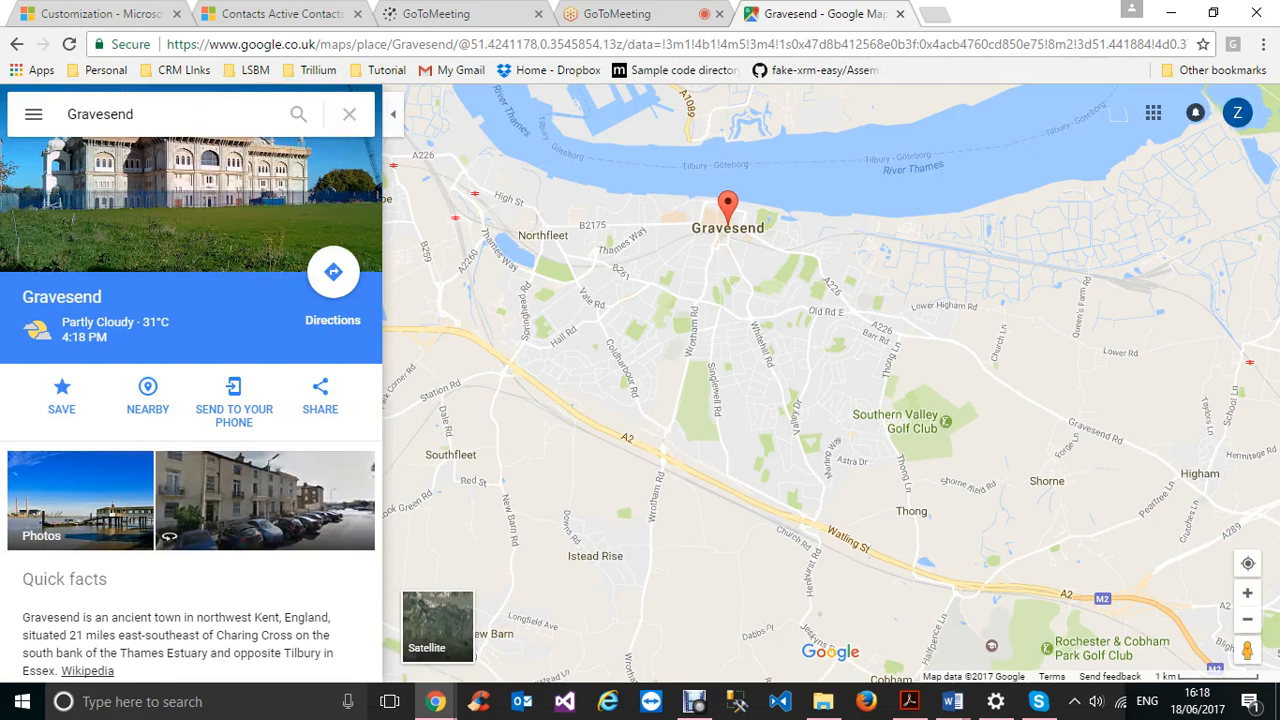
pyautogui.click(1247, 619)
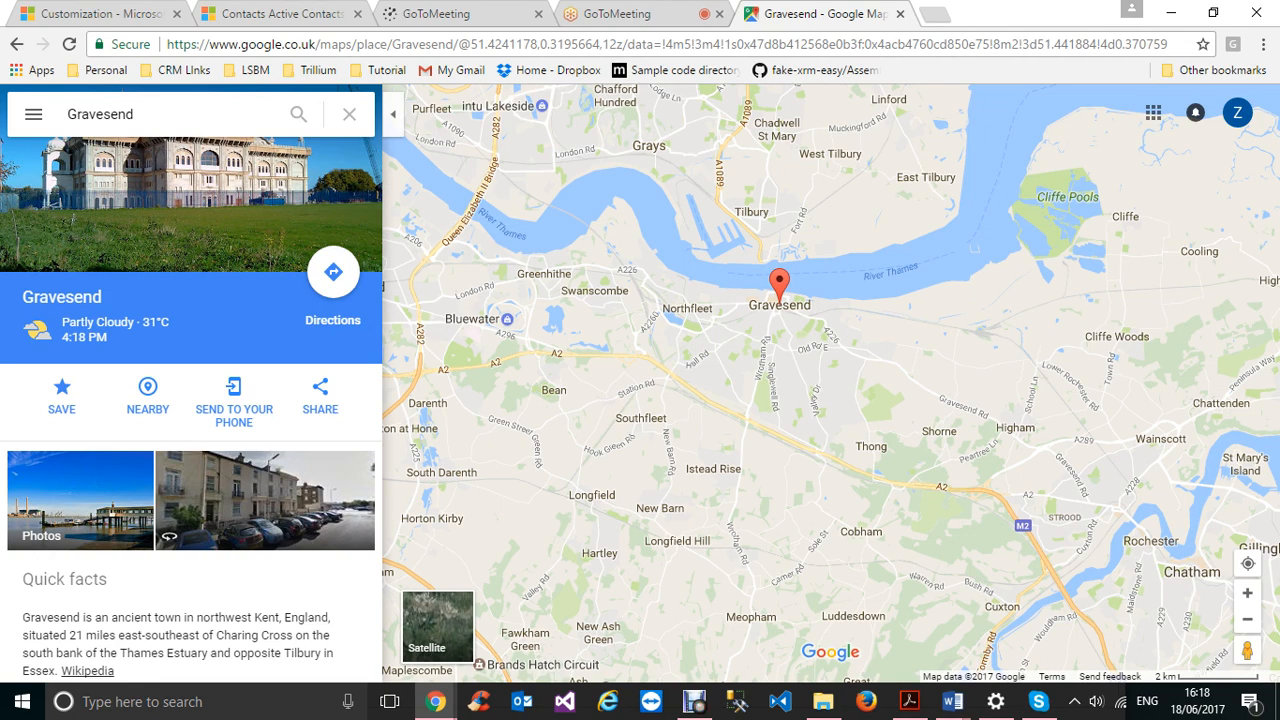
pyautogui.moveTo(680, 340); pyautogui.dragTo(1000, 437)
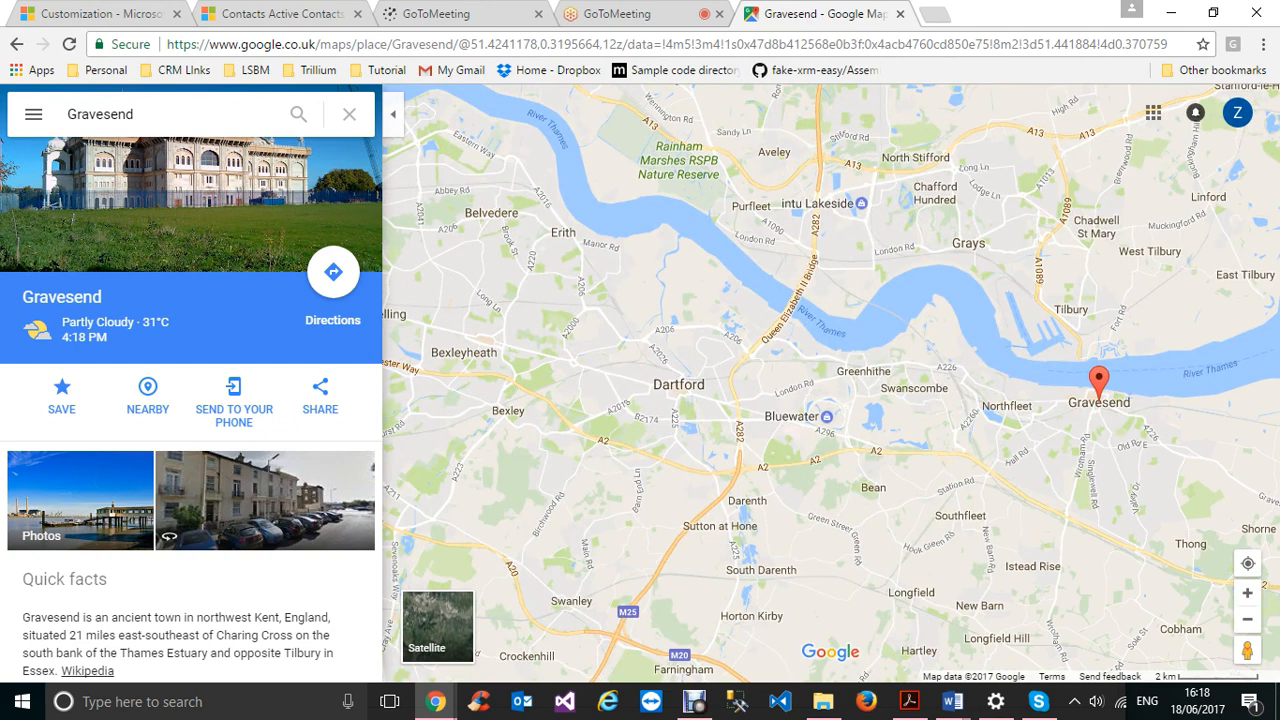
pyautogui.moveTo(800, 340); pyautogui.dragTo(848, 402)
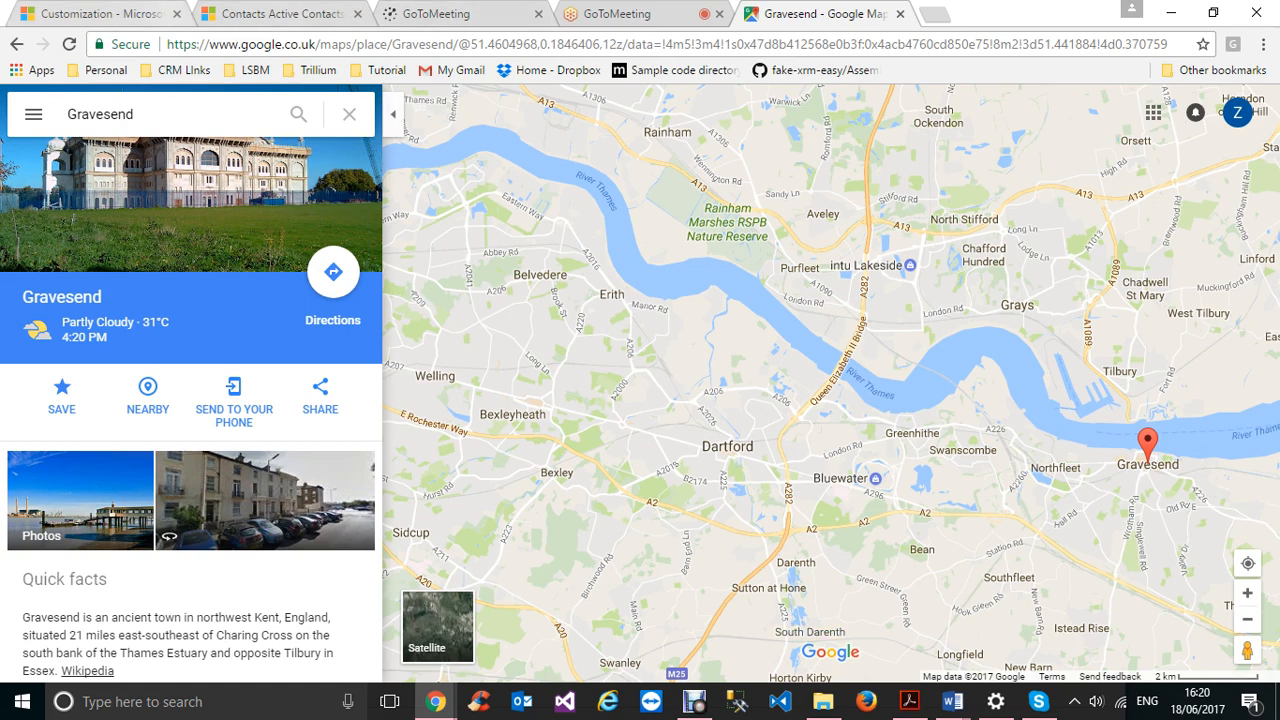
# Step: Return to the Dynamics 365 Customization page, check the Address 1: City field's Auditing setting and close its definition
pyautogui.click(283, 14)
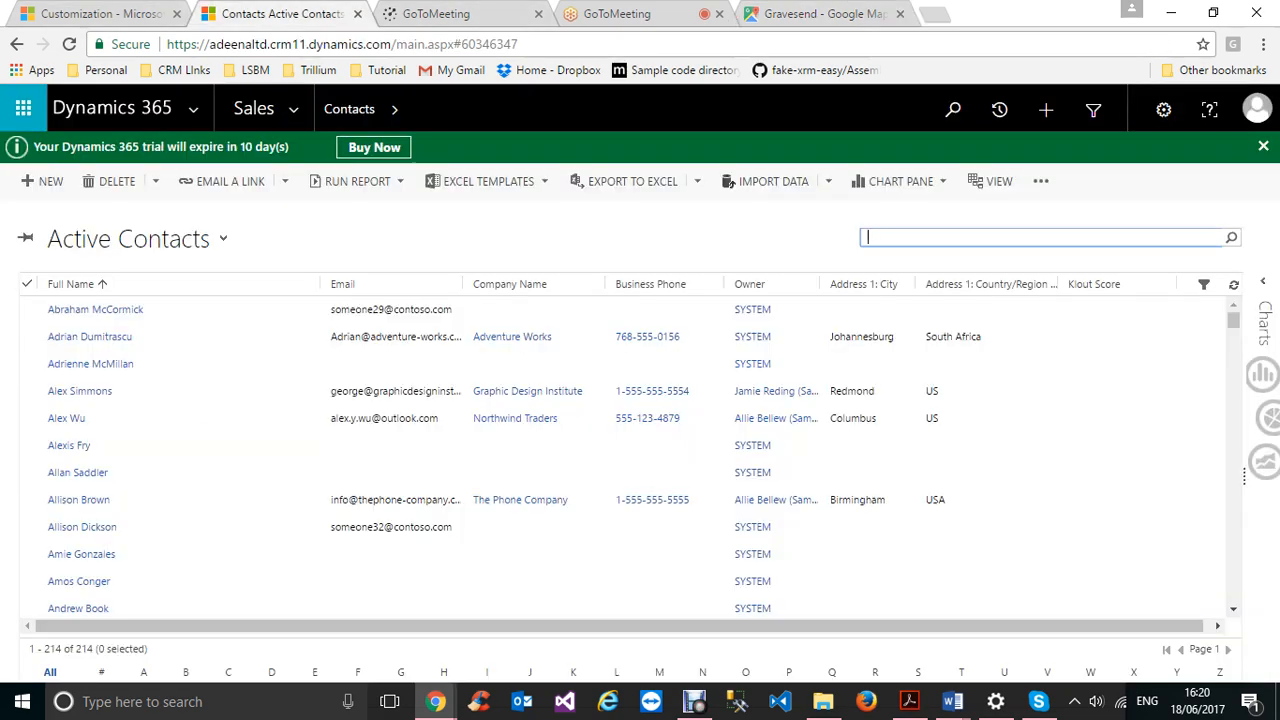
pyautogui.click(115, 14)
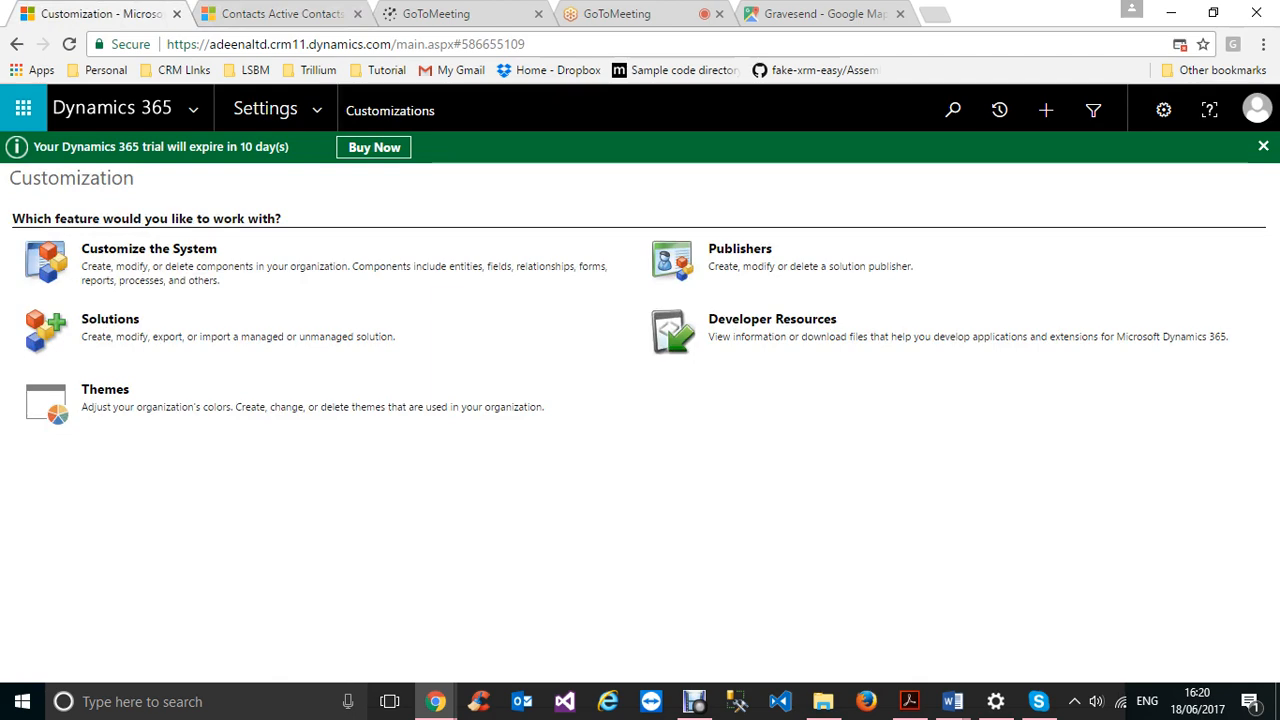
pyautogui.moveTo(435, 701)
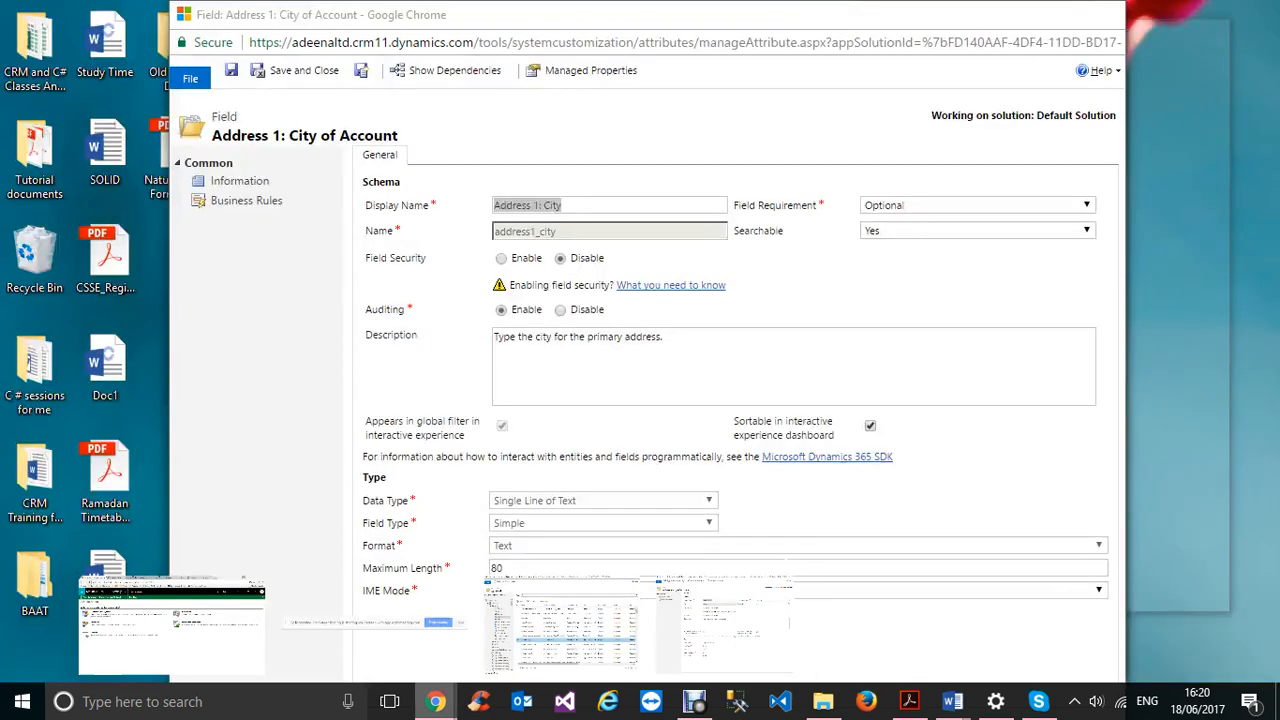
pyautogui.click(728, 628)
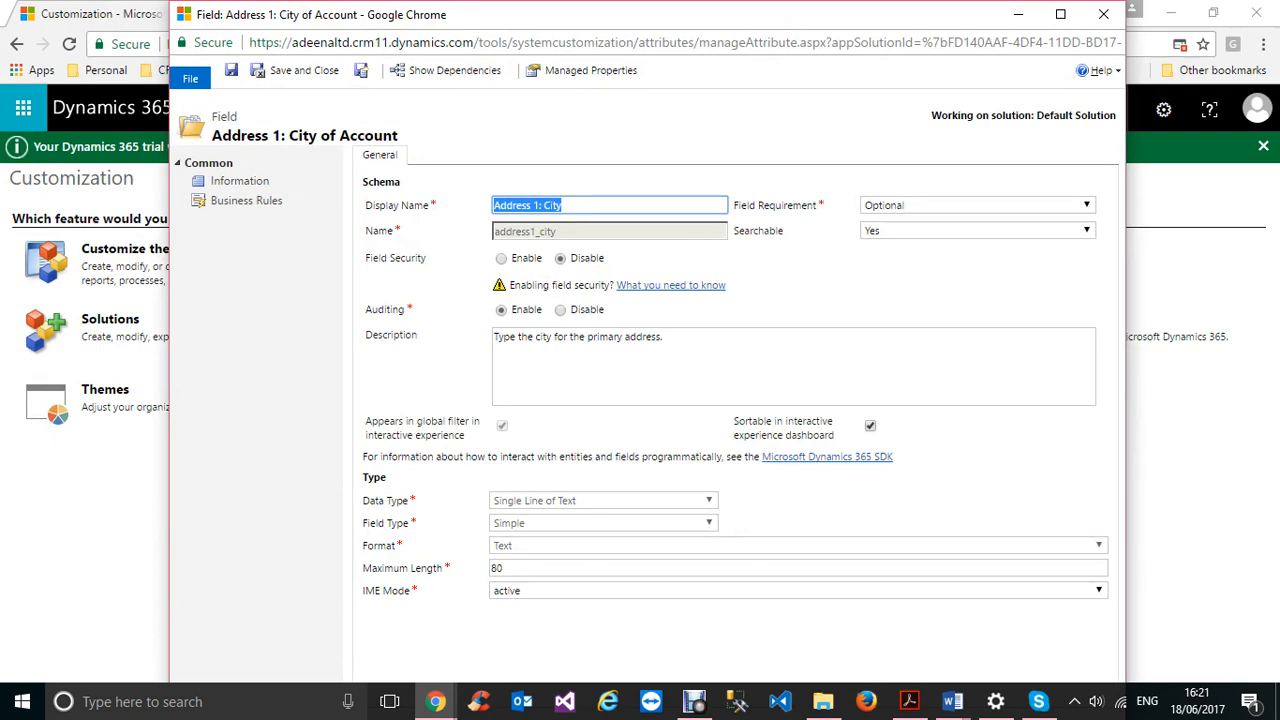
pyautogui.click(1103, 14)
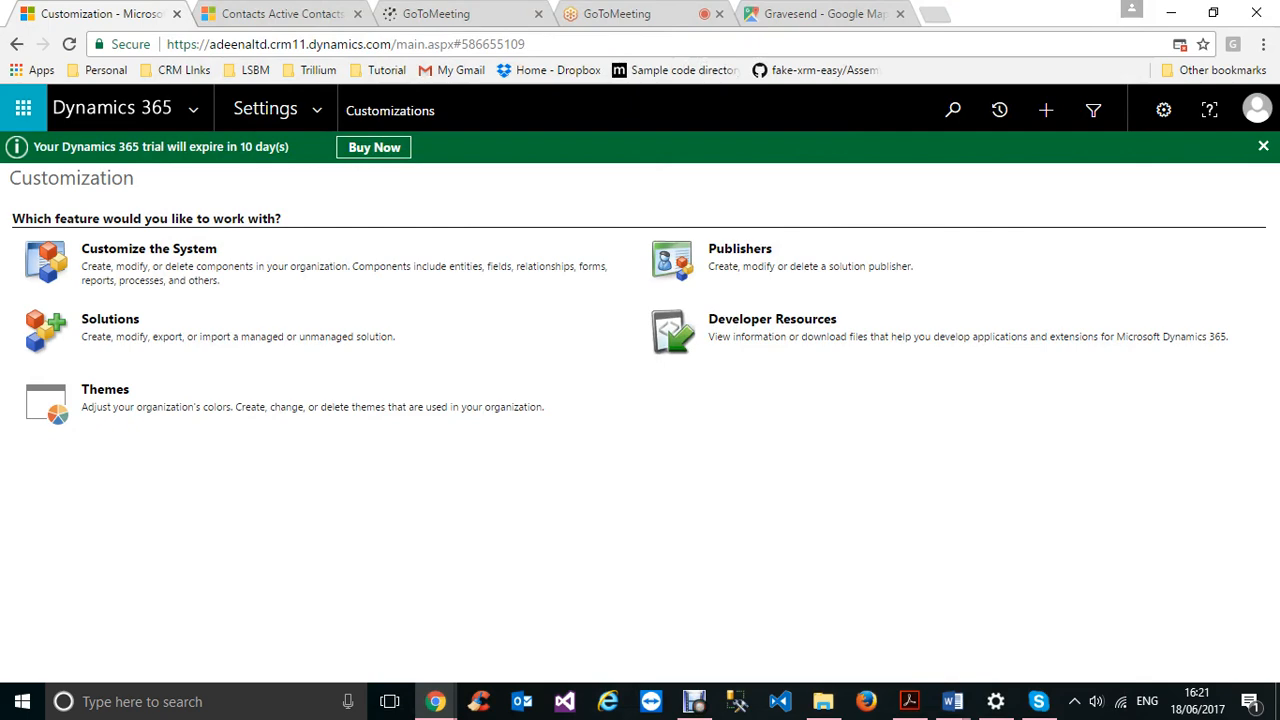
# Step: Save the Account entity's address1_city field definition from the default solution and publish all customizations
pyautogui.moveTo(435, 701)
pyautogui.click(640, 600)
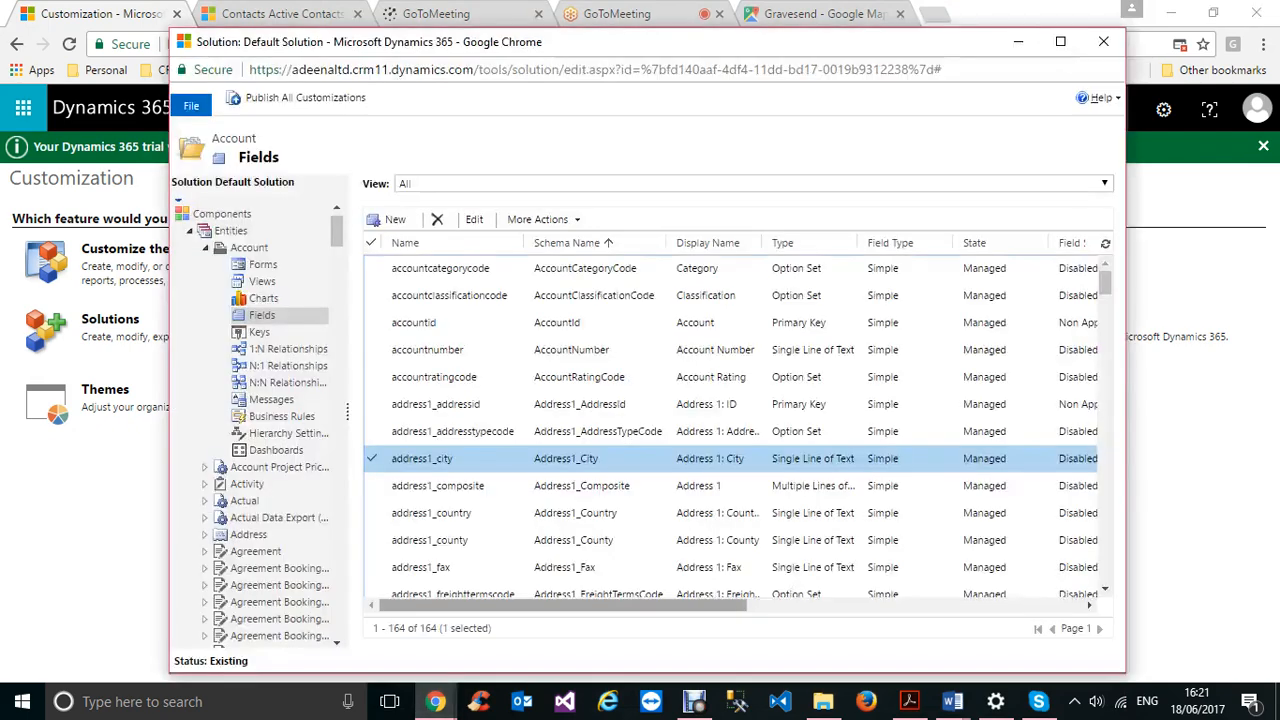
pyautogui.doubleClick(422, 459)
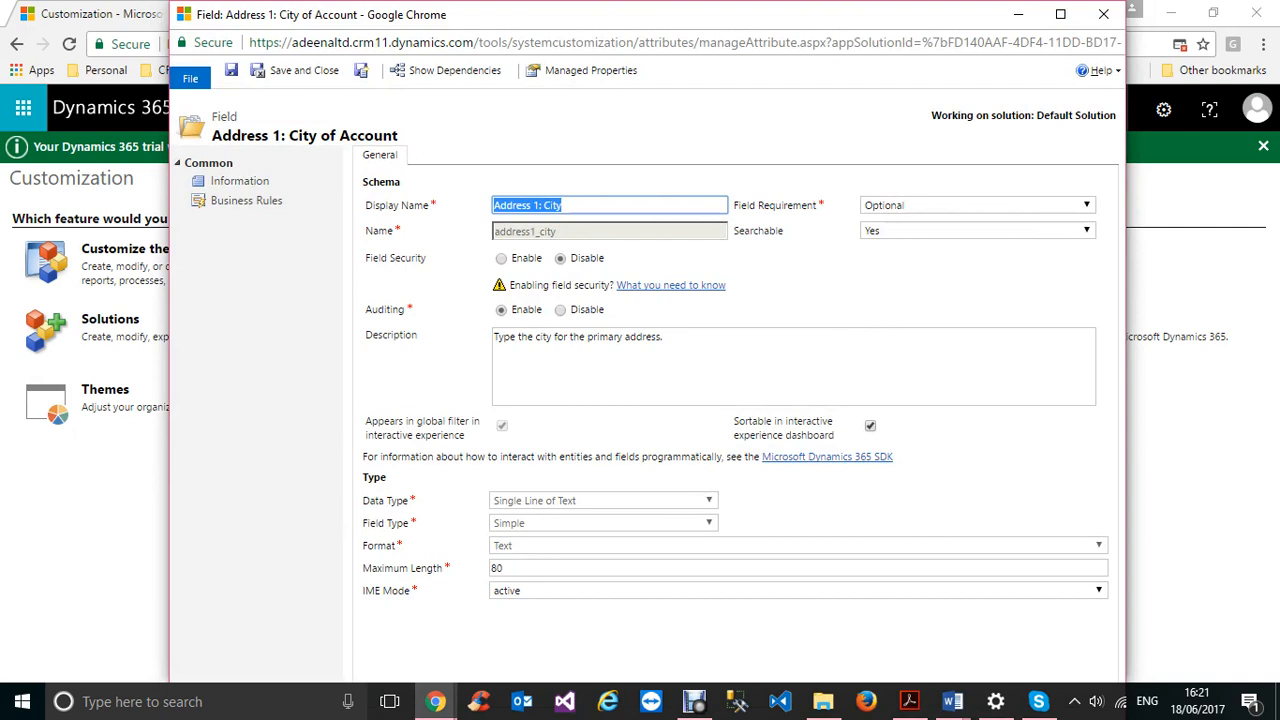
pyautogui.click(231, 71)
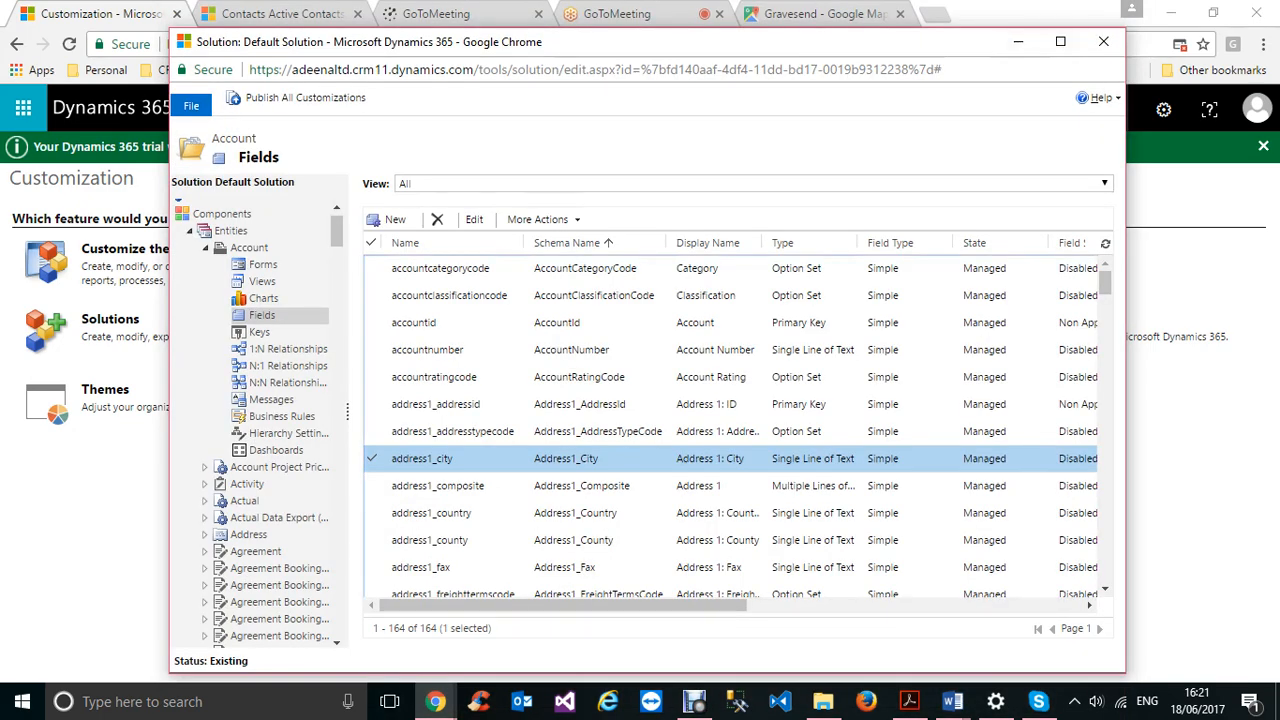
pyautogui.click(297, 97)
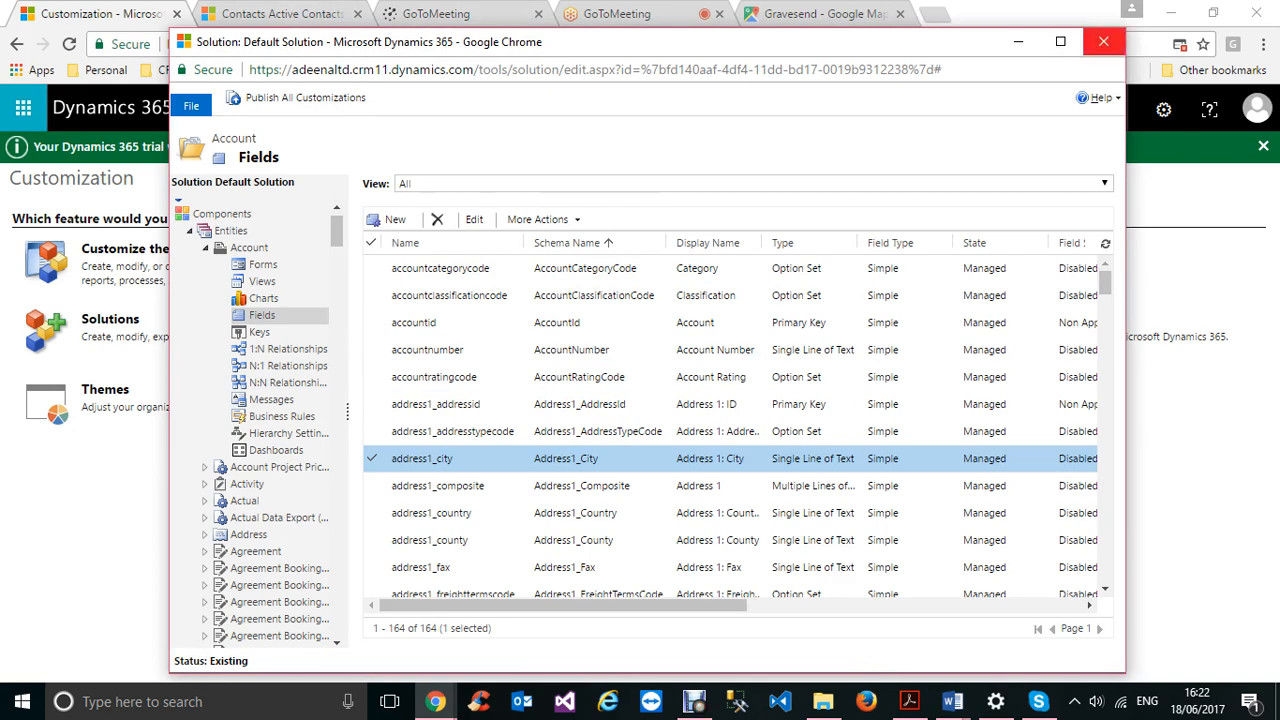
pyautogui.click(1103, 41)
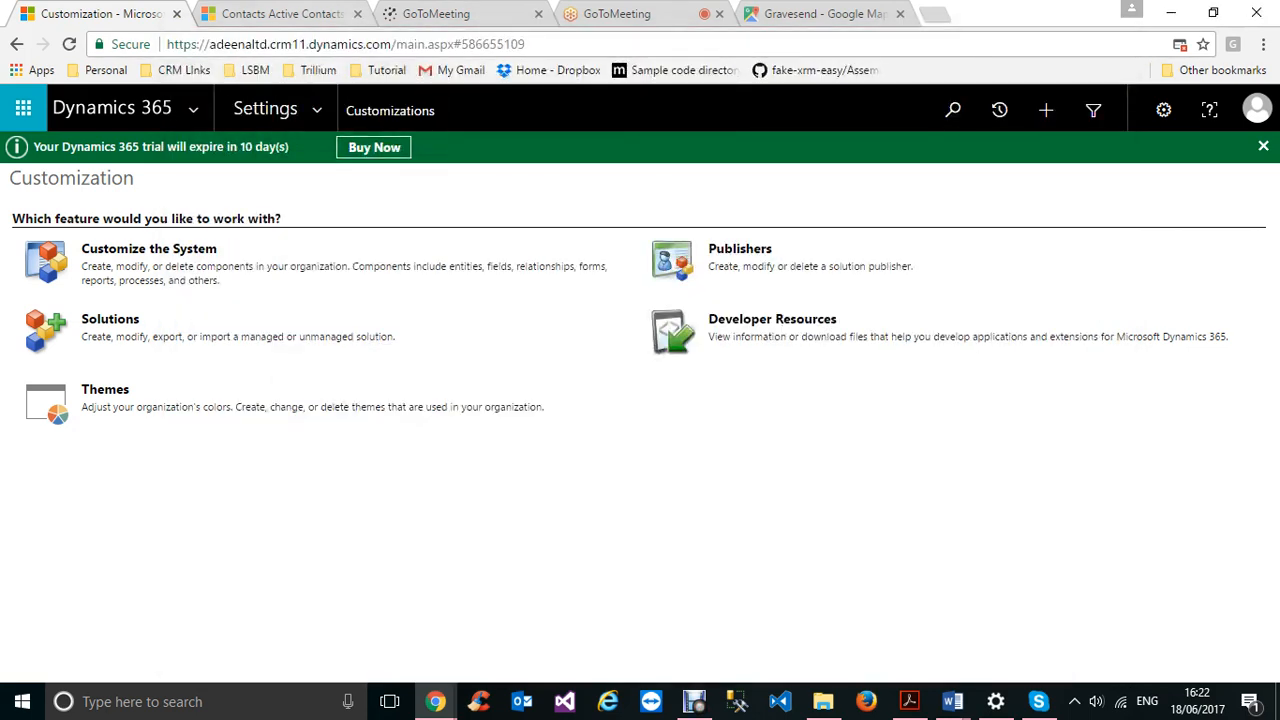
# Step: Show the Active Accounts view in the Sales area's Accounts and open the A. Datum account
pyautogui.hotkey('ctrl', 'Tab')
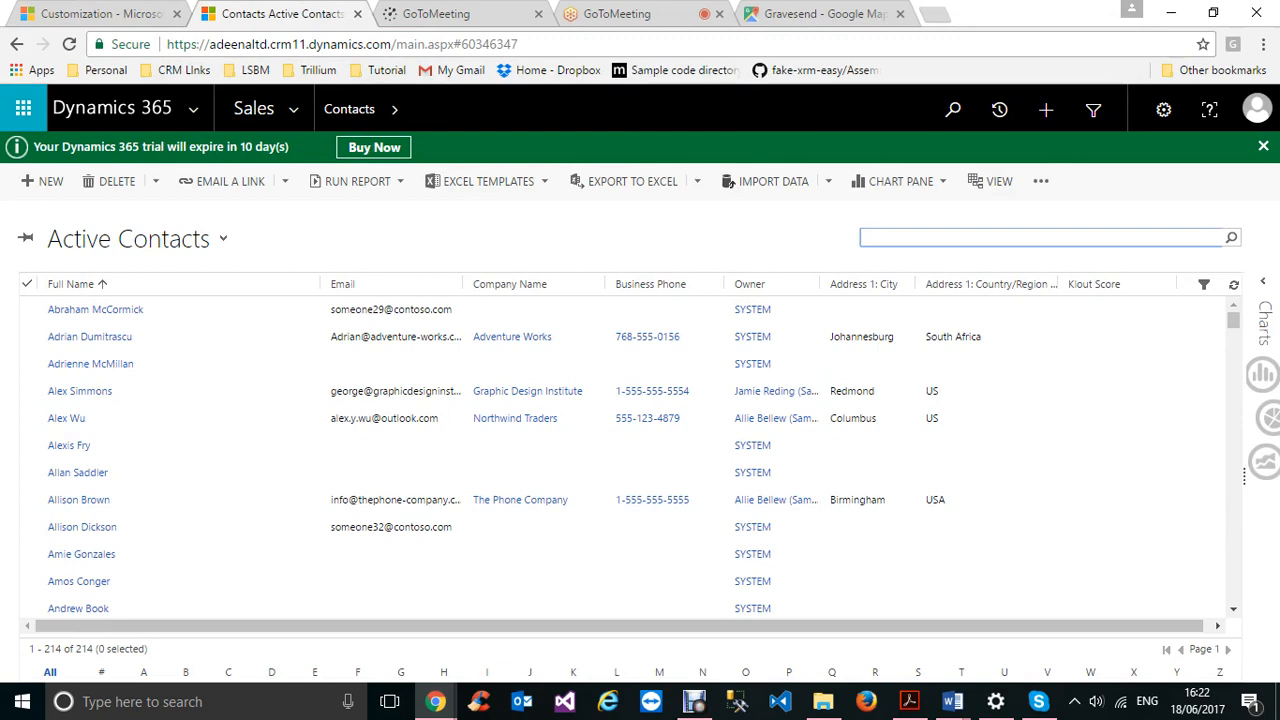
pyautogui.click(253, 108)
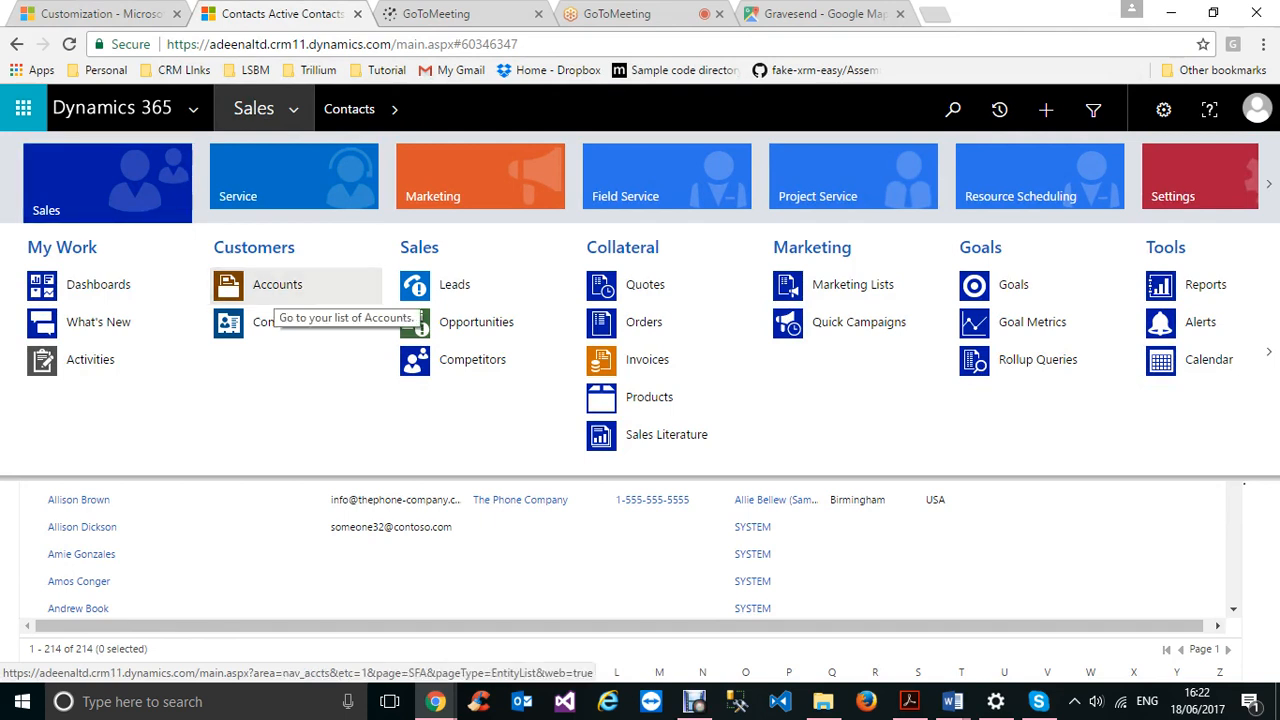
pyautogui.click(277, 285)
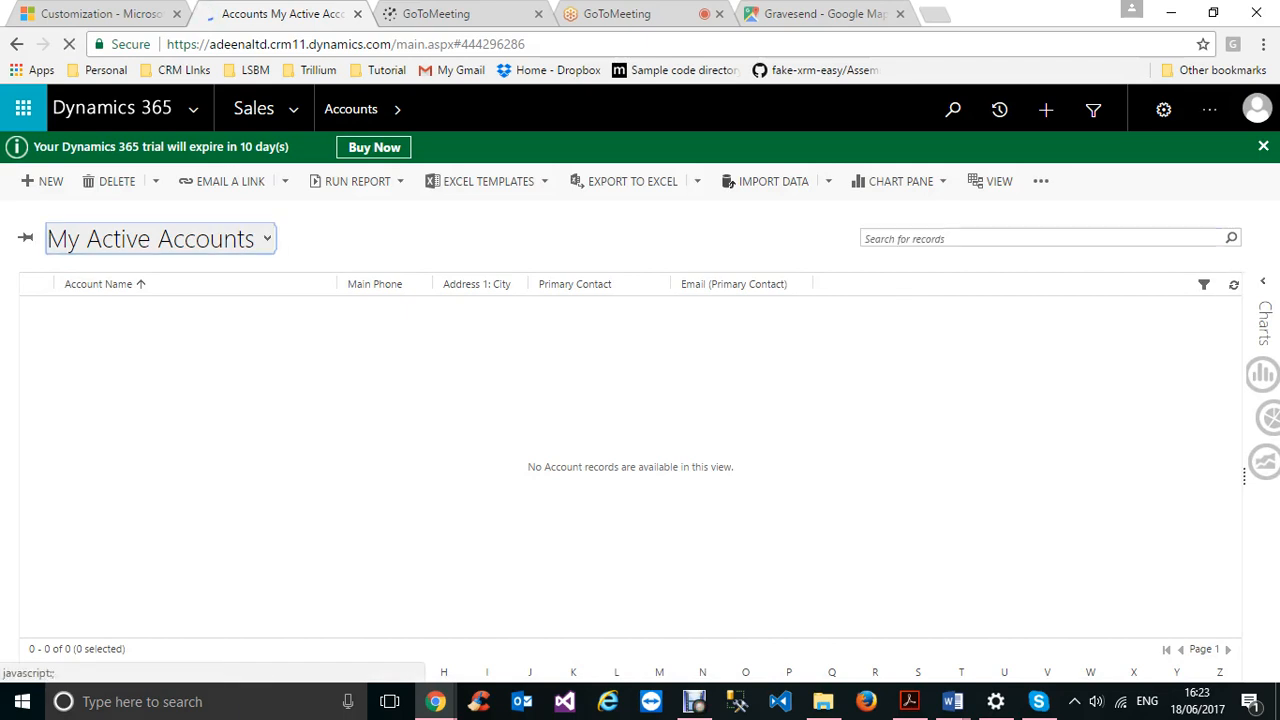
pyautogui.click(160, 239)
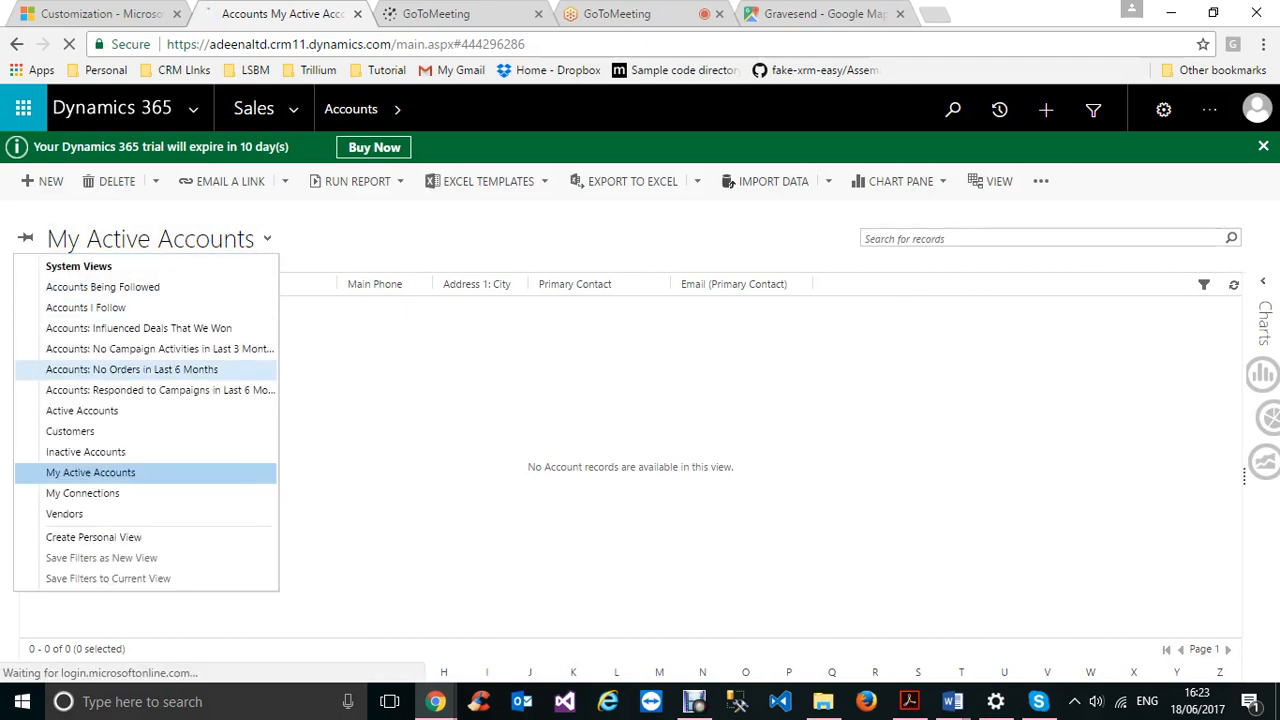
pyautogui.click(101, 411)
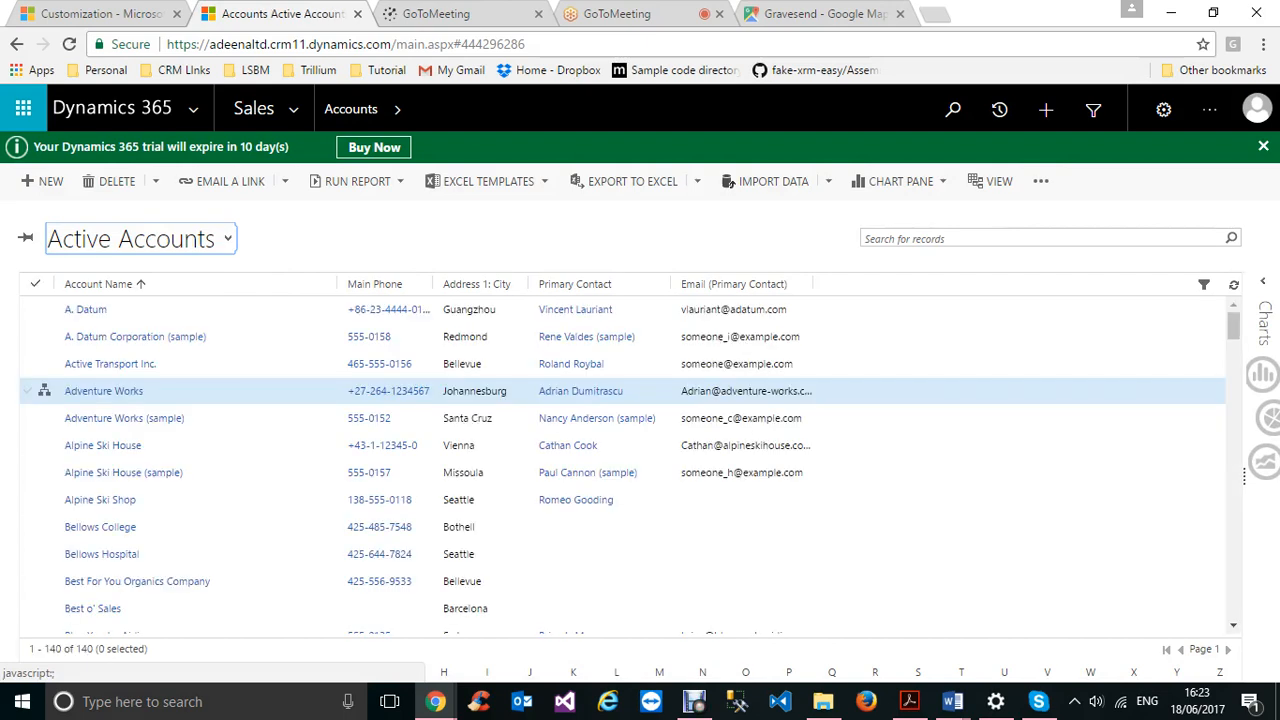
pyautogui.click(575, 310)
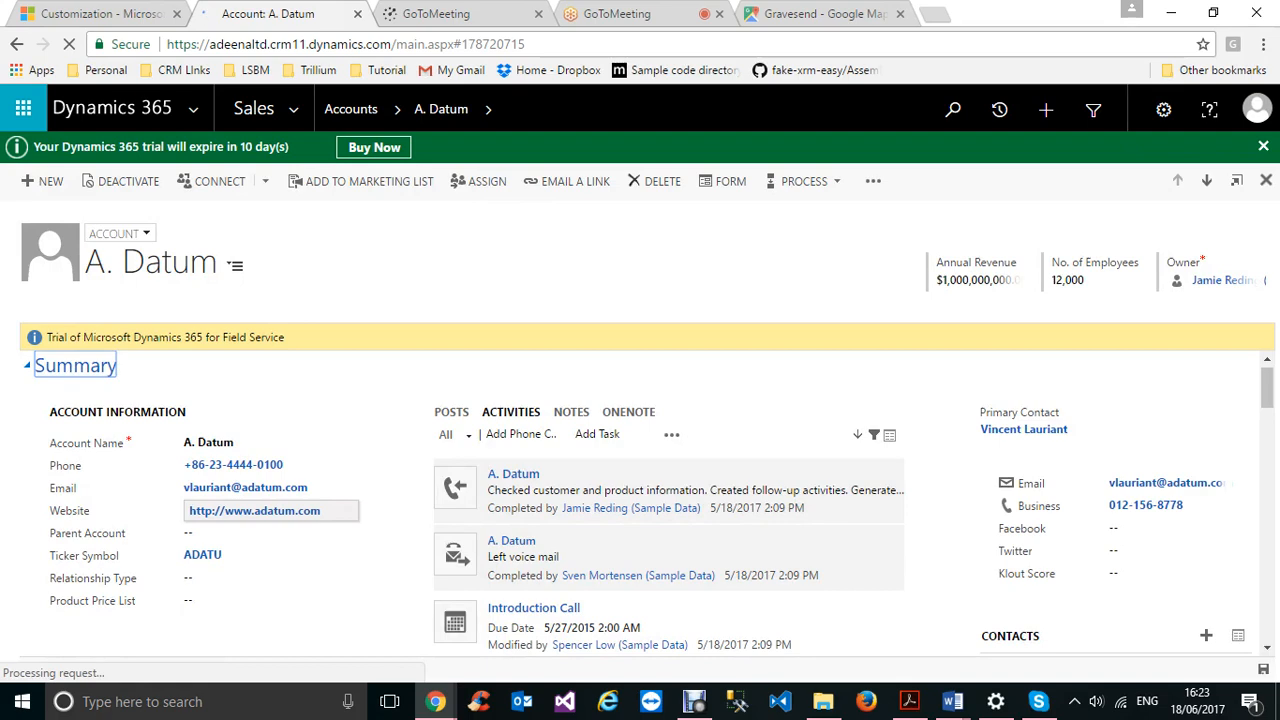
# Step: Look through the A. Datum account form's address, Details and Field Service sections
pyautogui.scroll(-5, 640, 490)
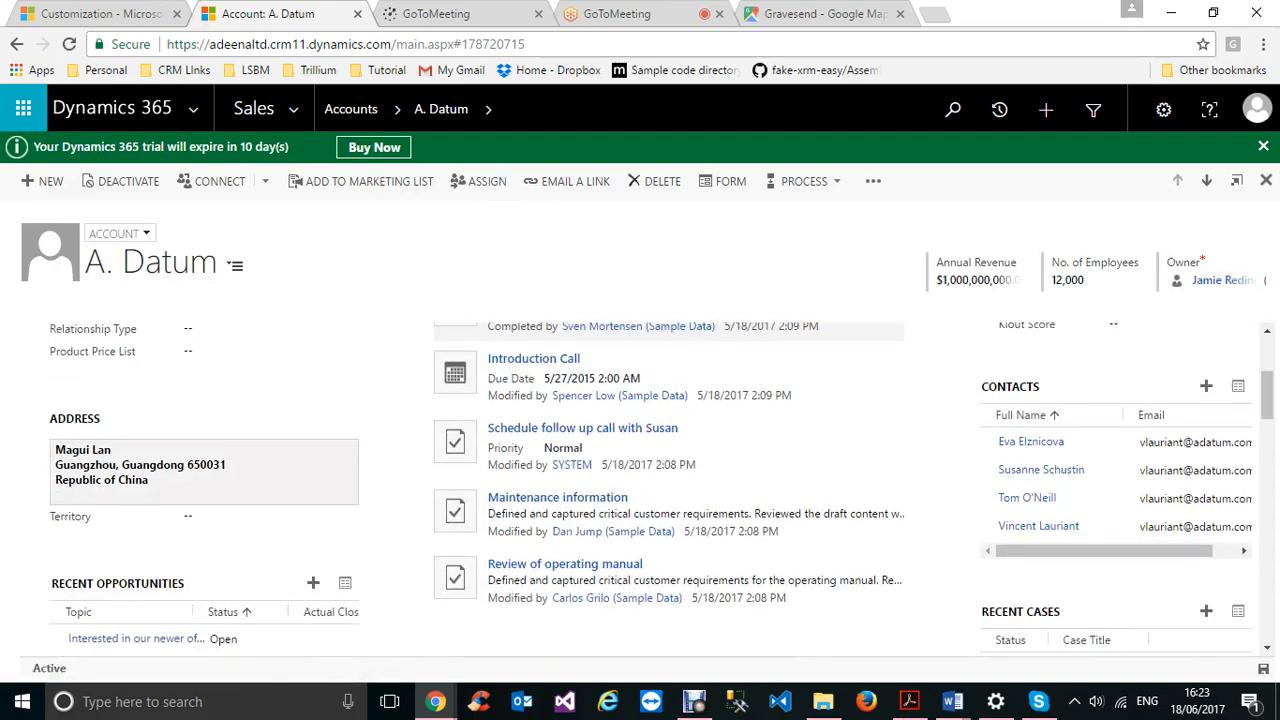
pyautogui.scroll(1, 200, 483)
pyautogui.scroll(-2, 200, 417)
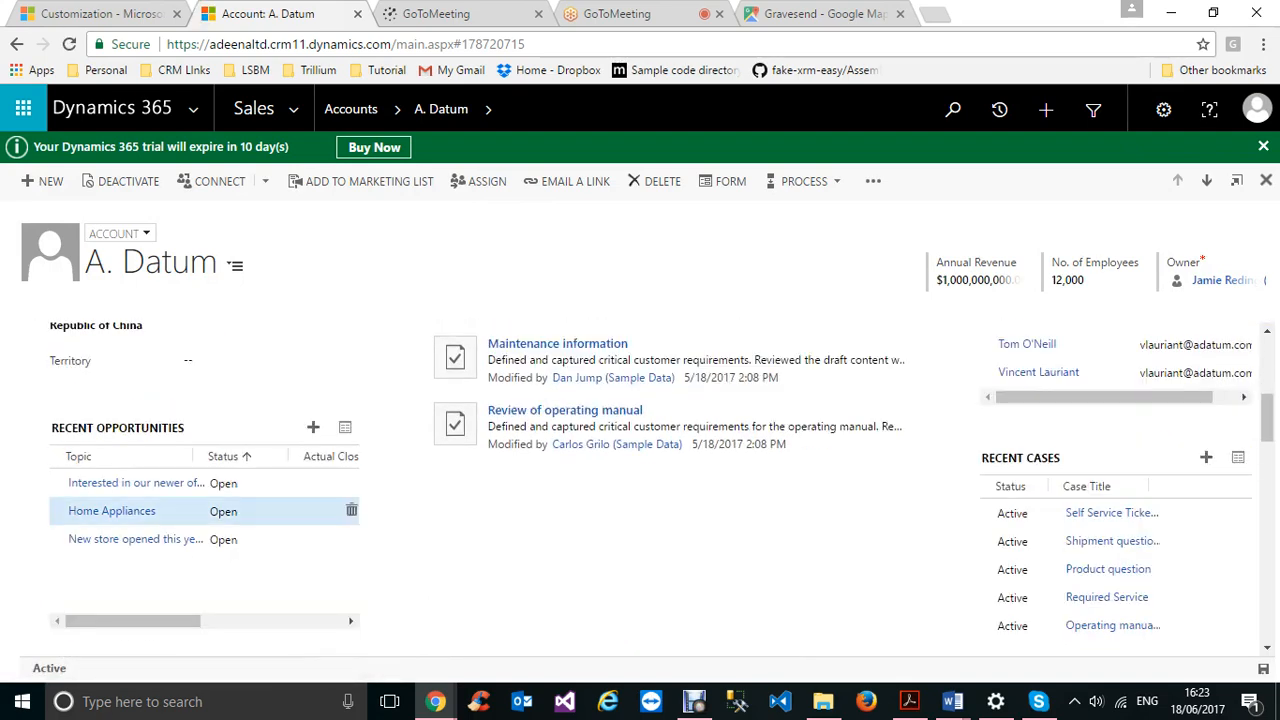
pyautogui.scroll(2, 200, 417)
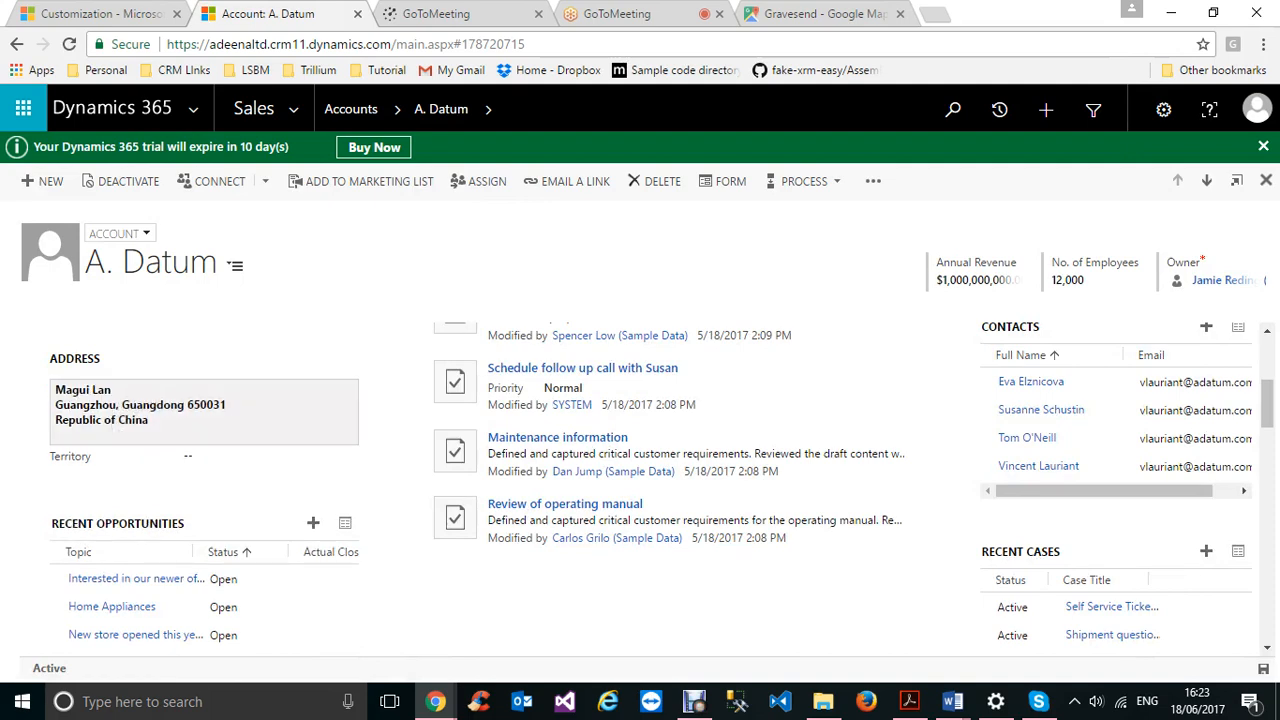
pyautogui.scroll(2, 200, 417)
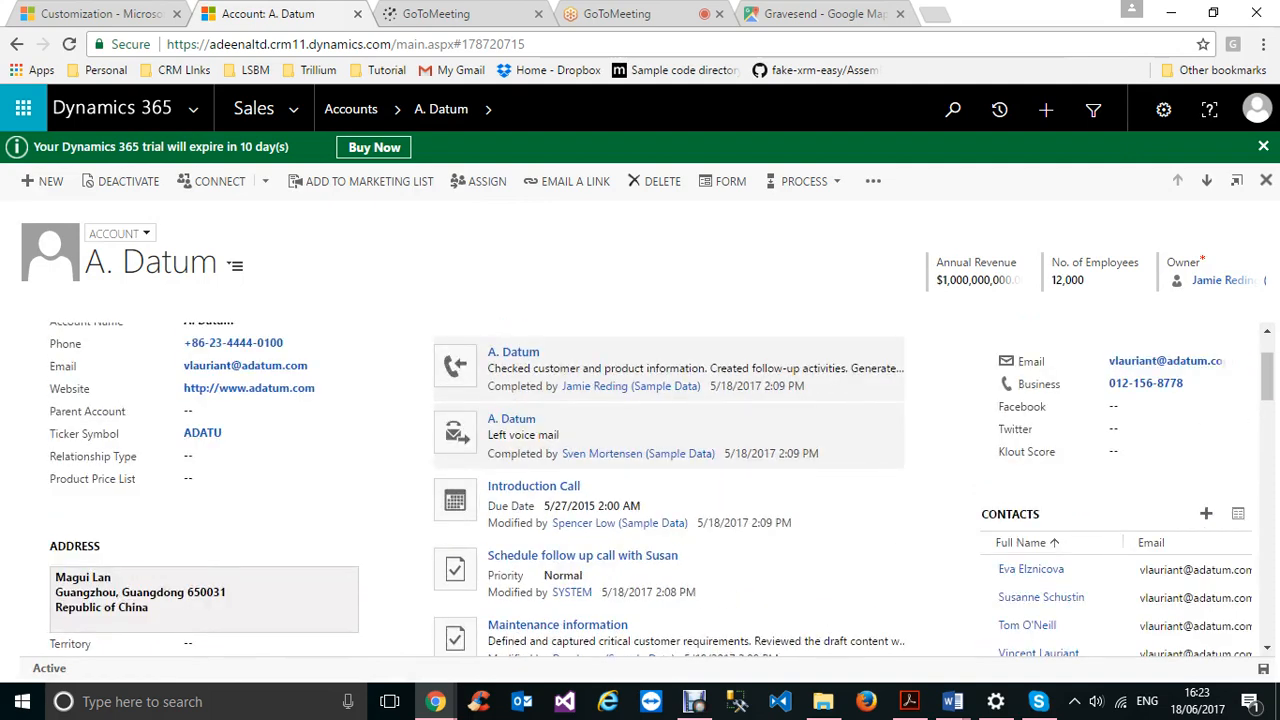
pyautogui.scroll(-2, 200, 600)
pyautogui.scroll(-2, 200, 420)
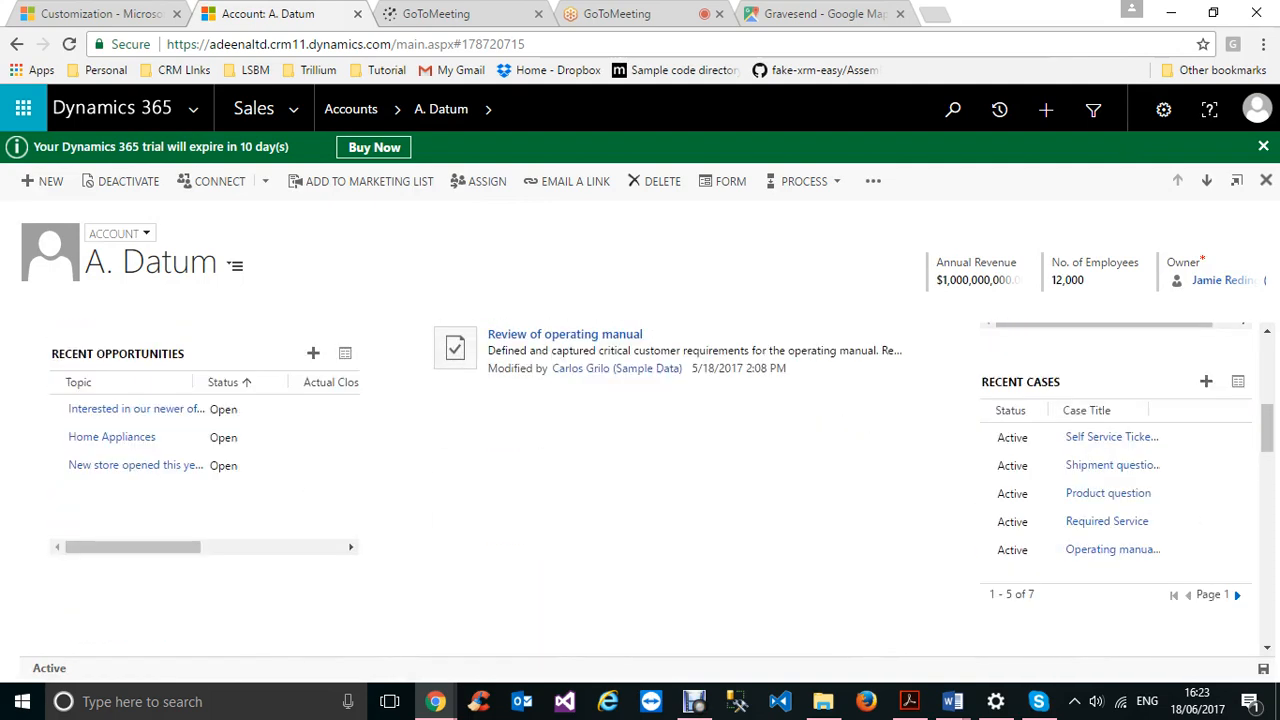
pyautogui.scroll(-2, 200, 420)
pyautogui.scroll(-3, 640, 480)
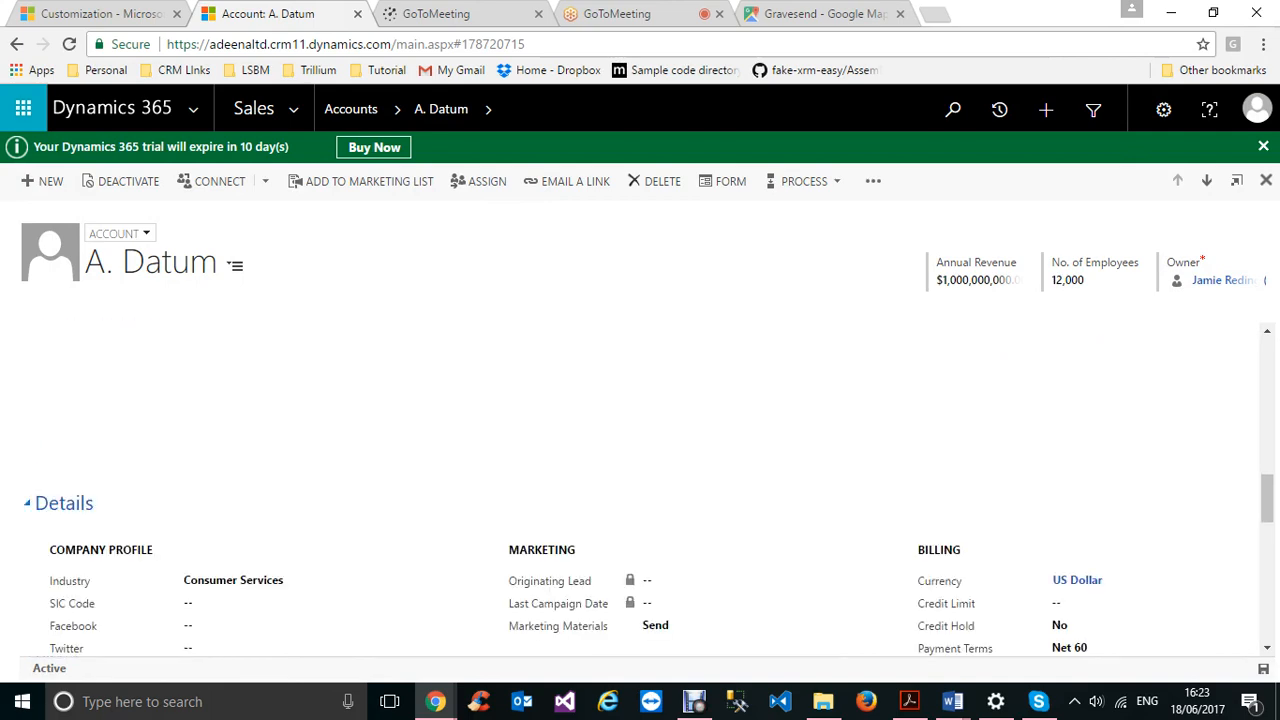
pyautogui.scroll(1, 640, 480)
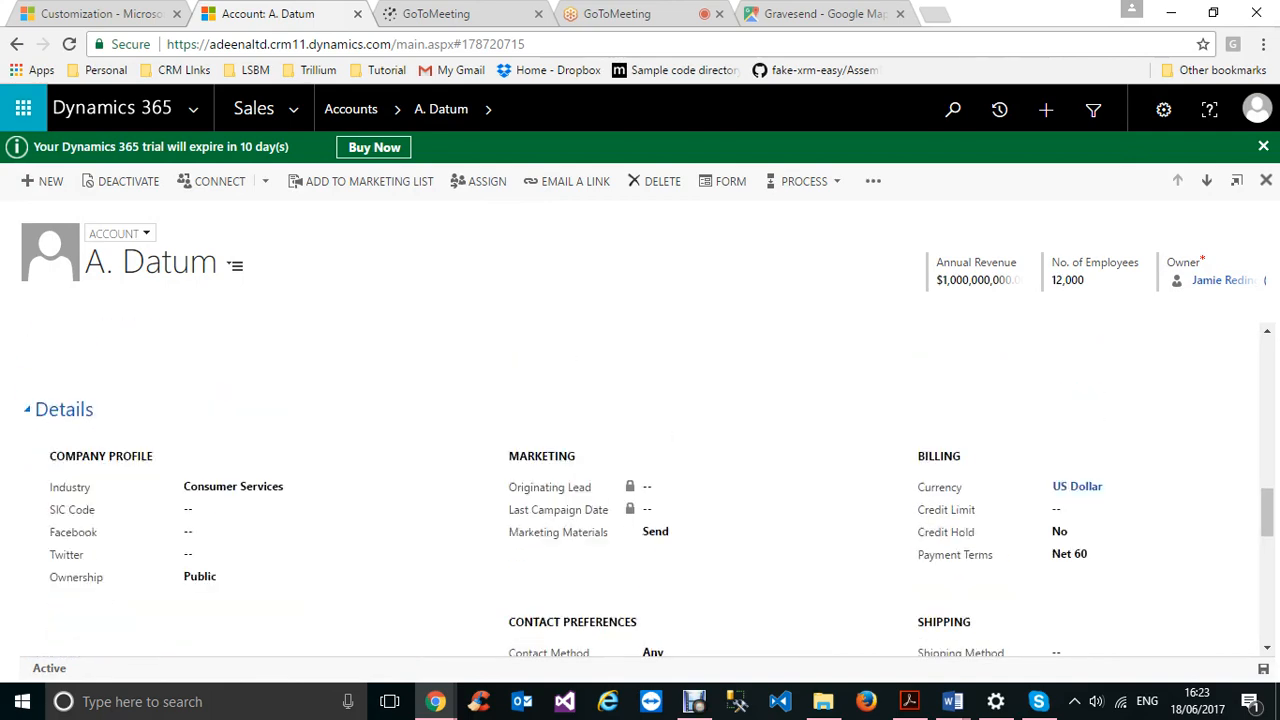
pyautogui.scroll(-3, 640, 490)
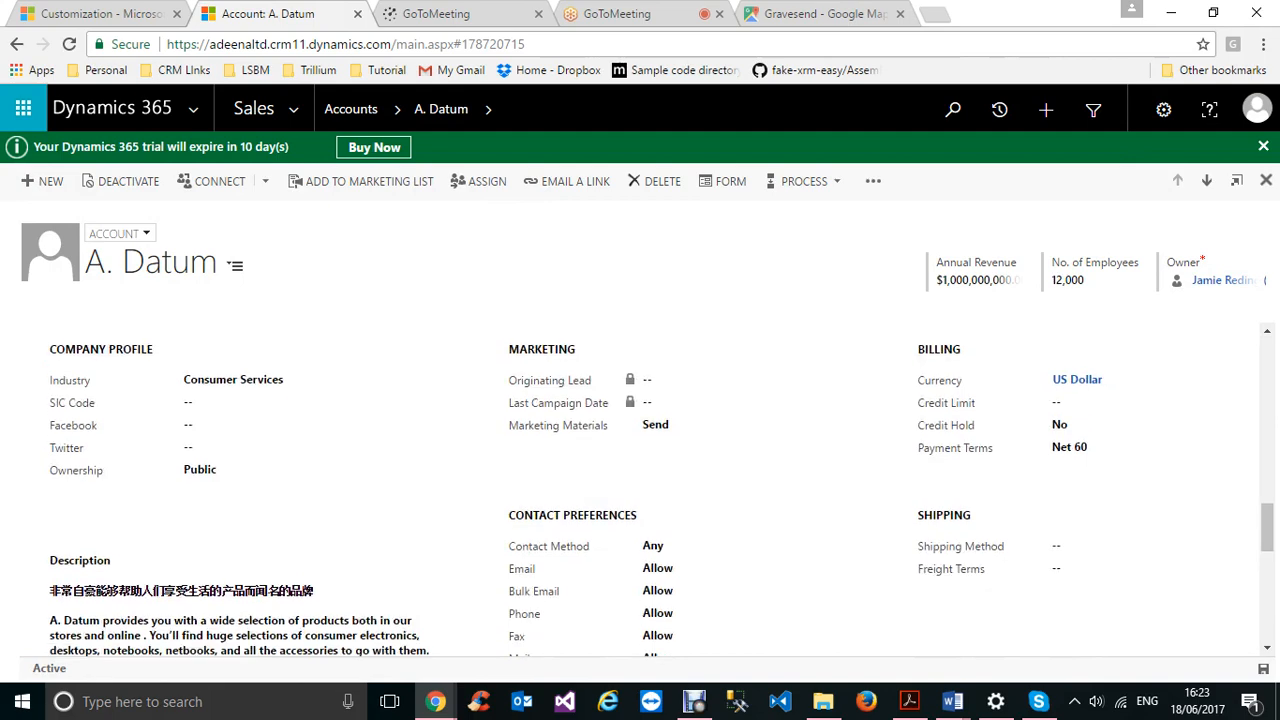
pyautogui.scroll(2, 640, 490)
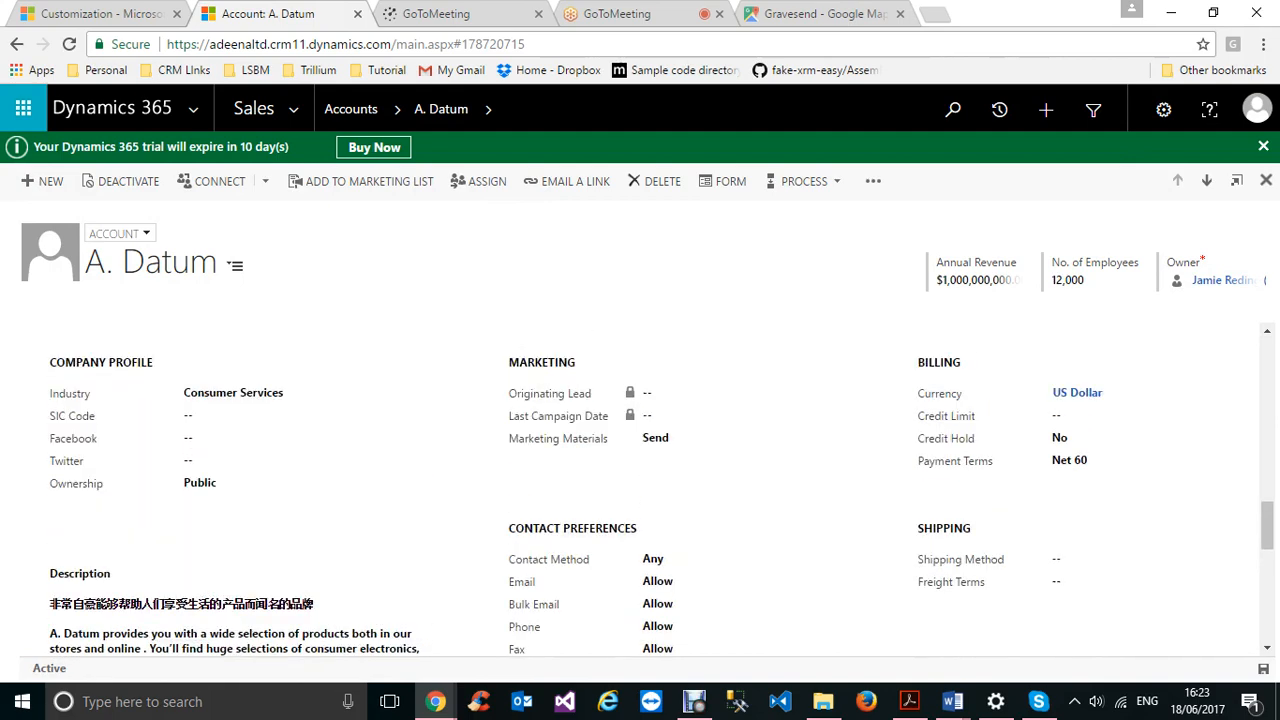
pyautogui.click(488, 109)
pyautogui.scroll(-10, 640, 490)
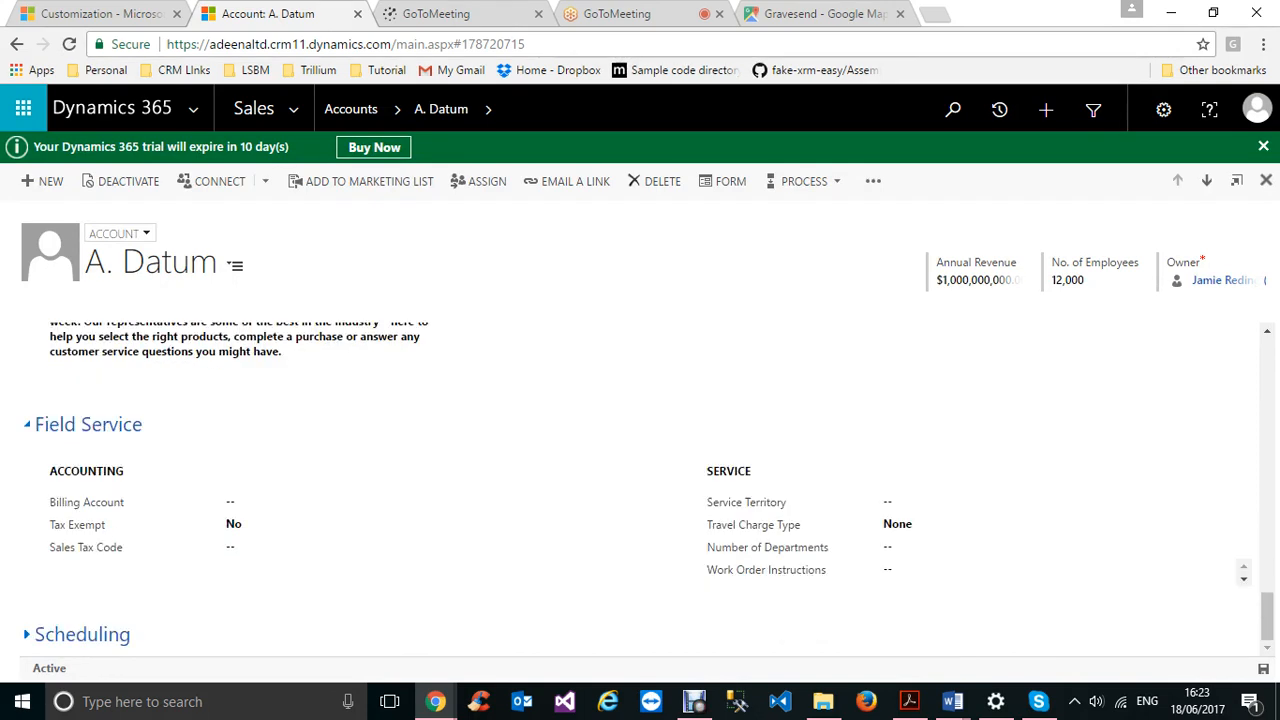
pyautogui.scroll(8, 640, 490)
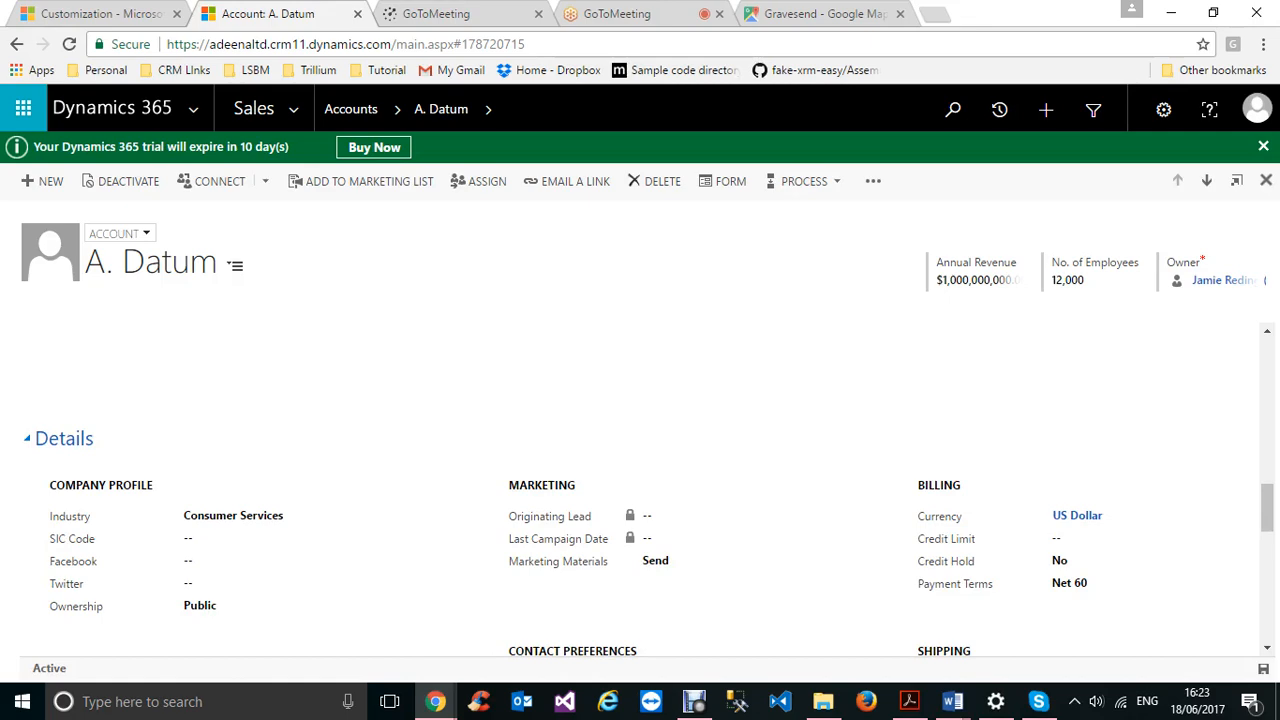
# Step: Leave the A. Datum form, open the default solution from the Customization page and show the Account entity's definition
pyautogui.scroll(6, 640, 490)
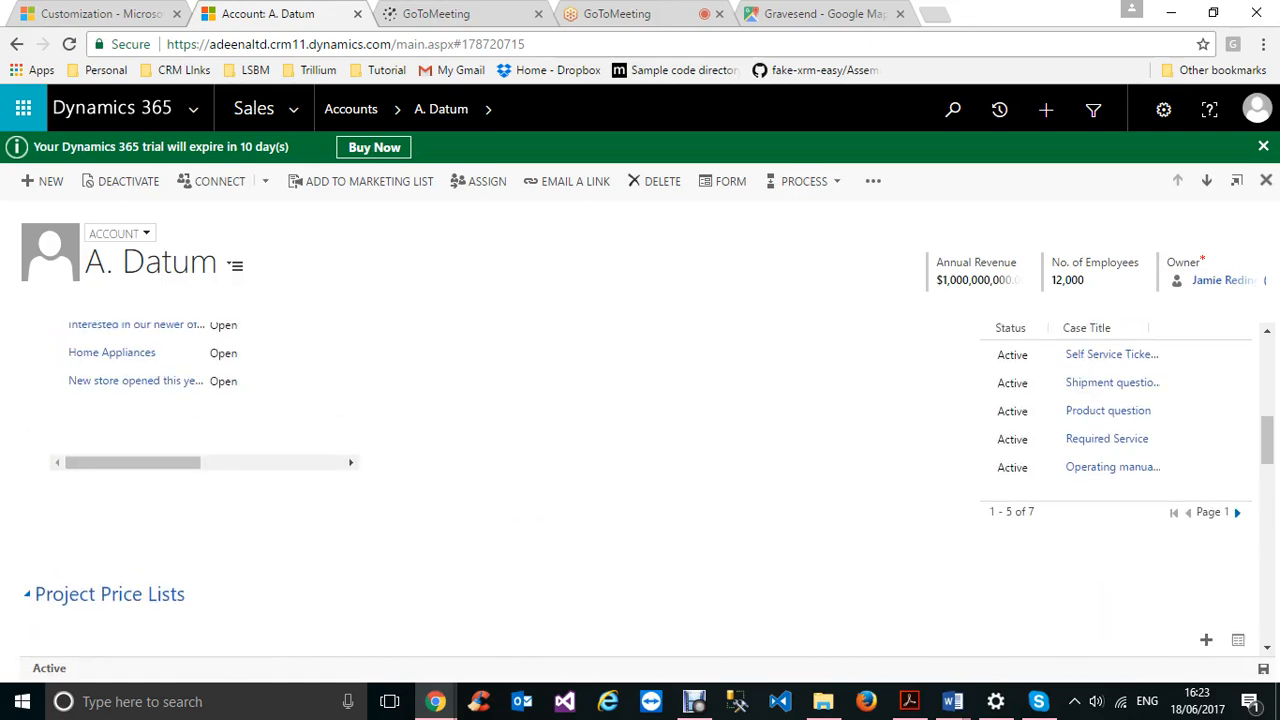
pyautogui.scroll(6, 640, 490)
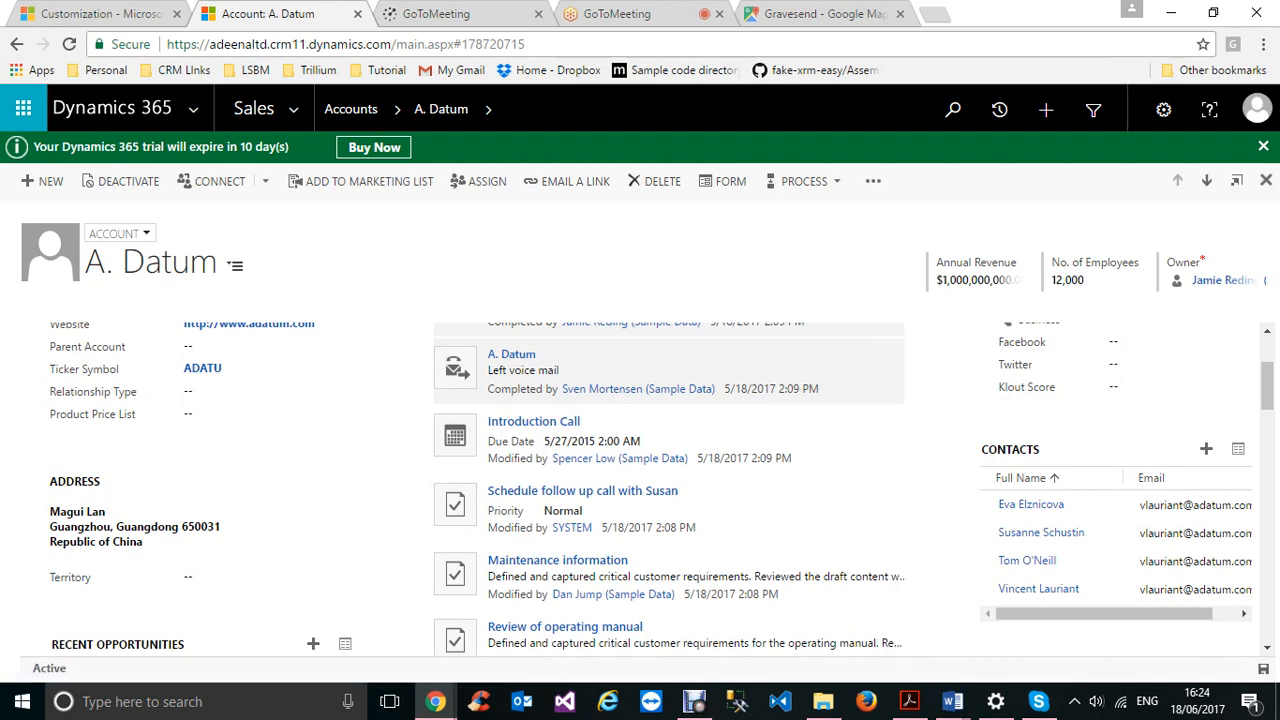
pyautogui.scroll(2, 270, 414)
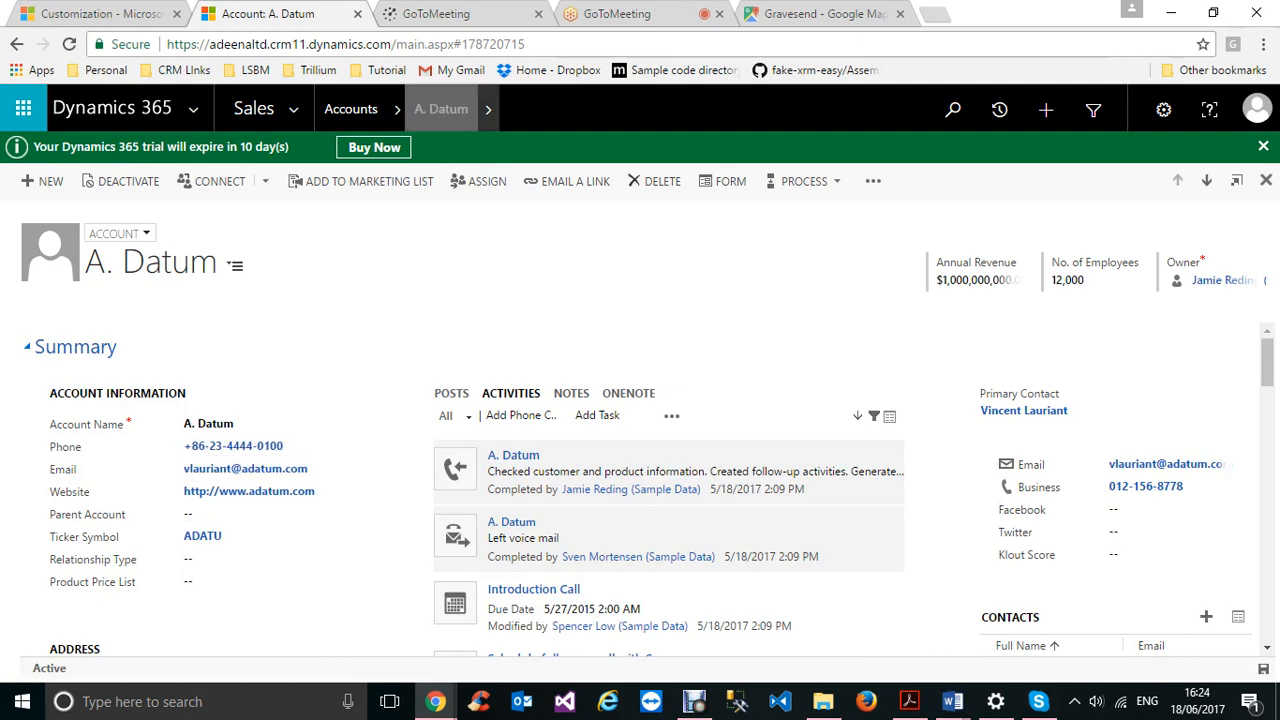
pyautogui.click(124, 14)
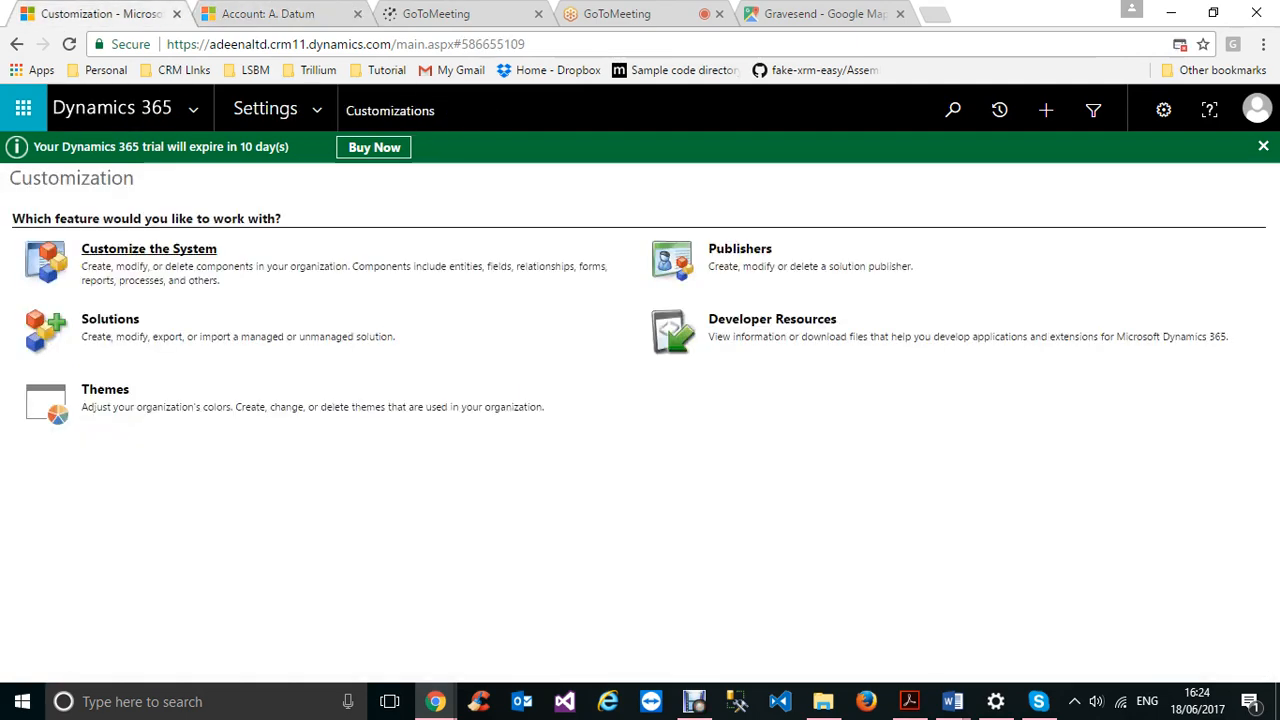
pyautogui.click(149, 249)
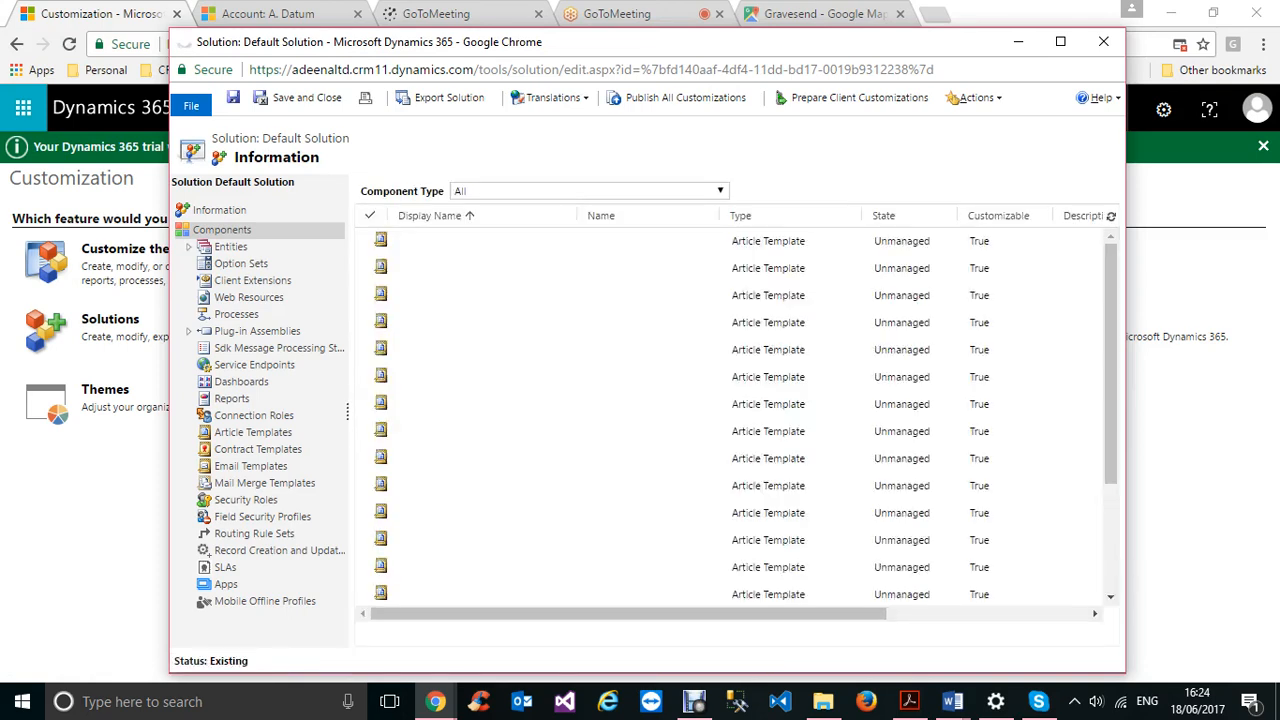
pyautogui.click(189, 247)
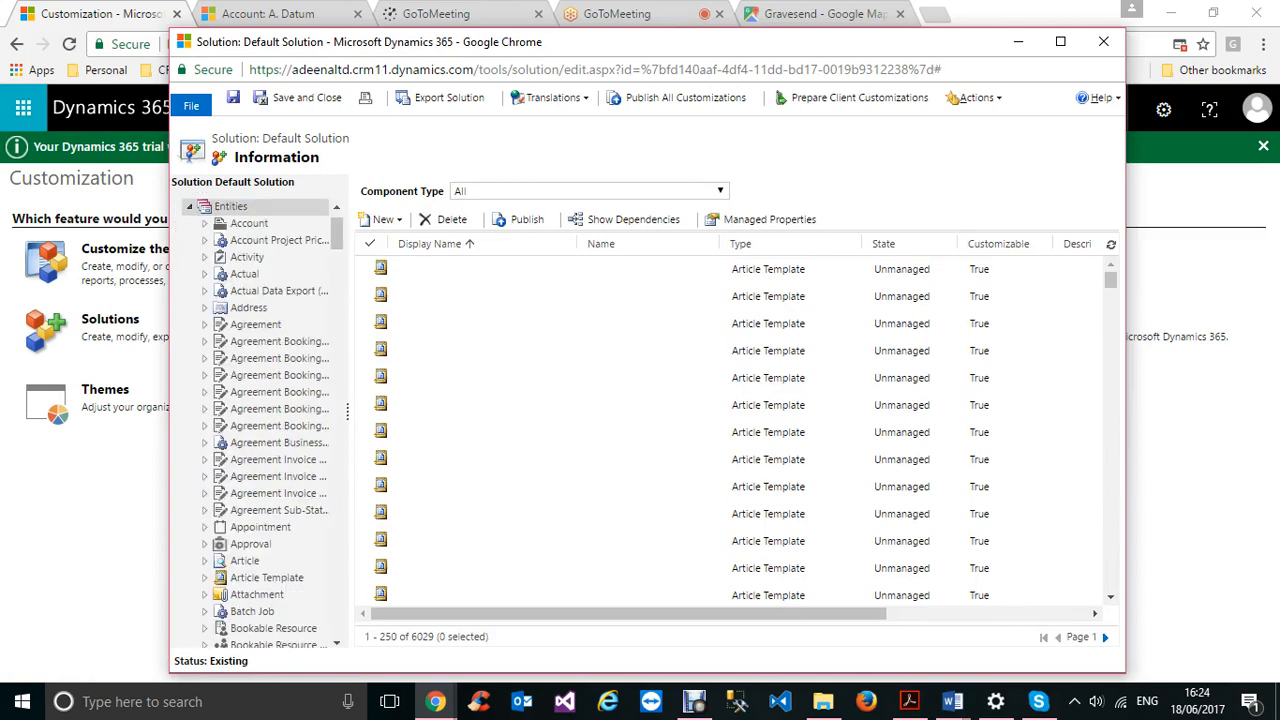
pyautogui.click(249, 223)
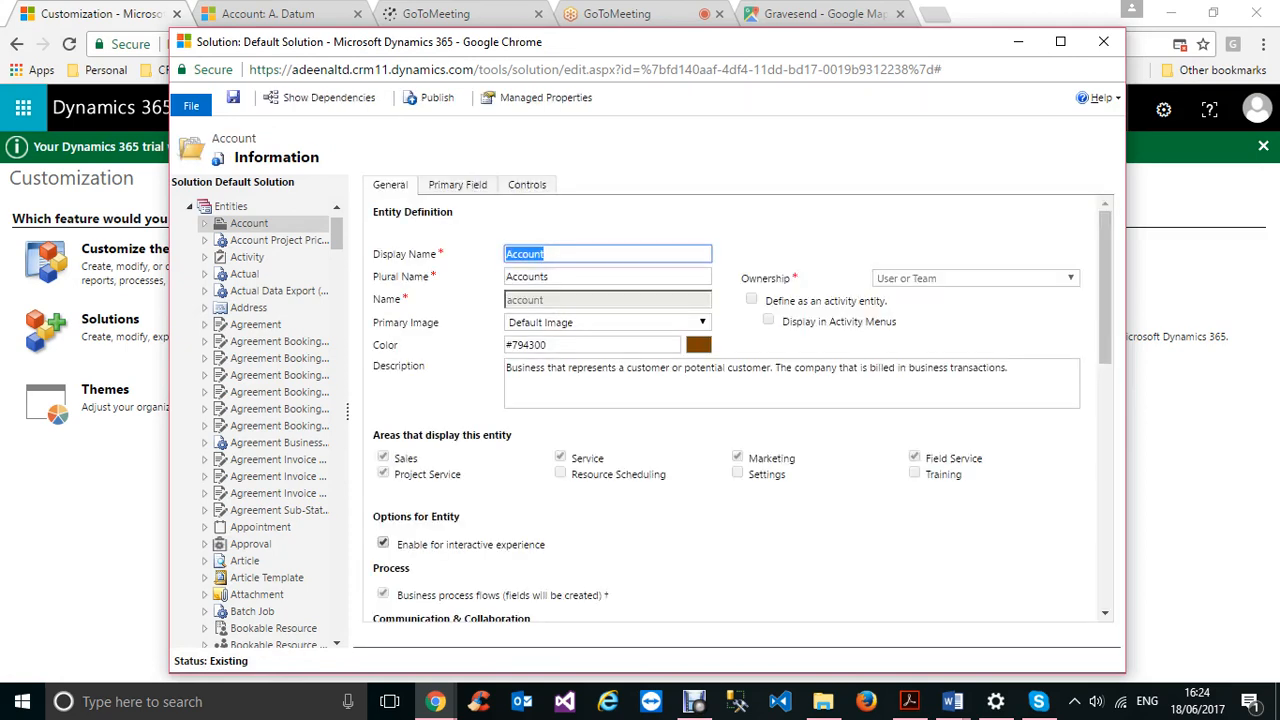
# Step: Open the Account entity's main form named Account in the form editor
pyautogui.click(205, 224)
pyautogui.click(263, 265)
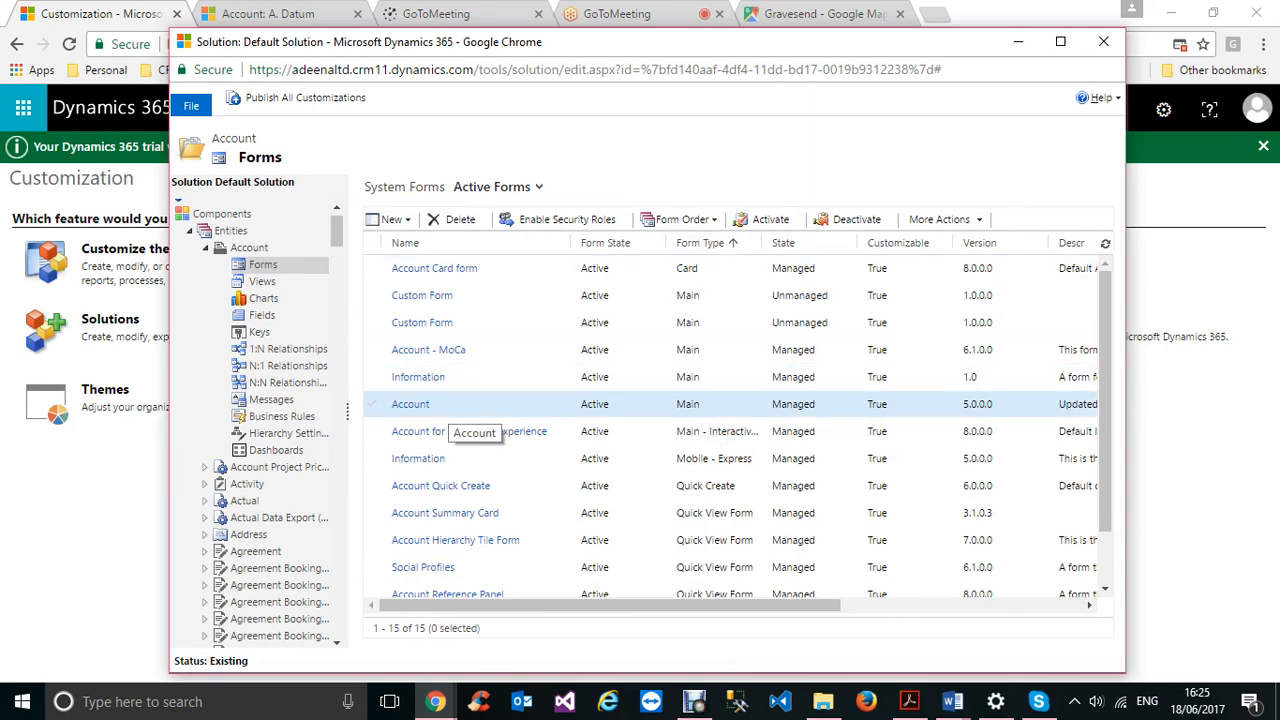
pyautogui.doubleClick(430, 404)
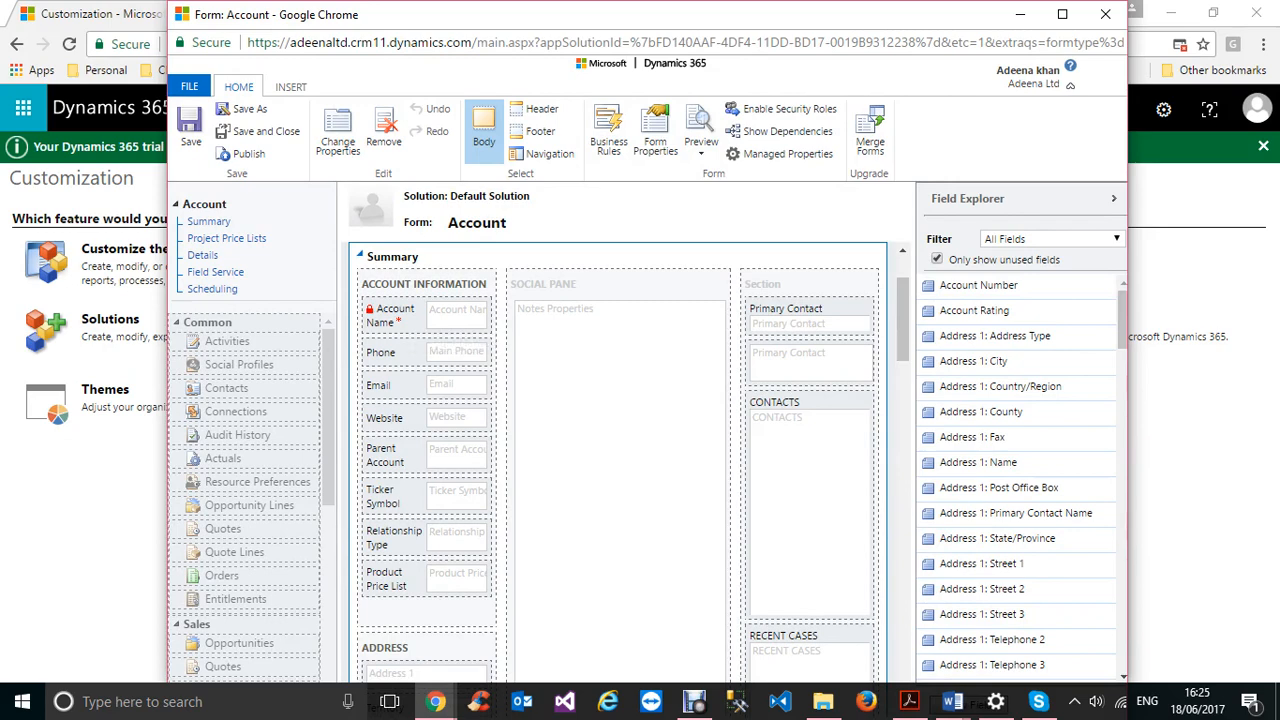
# Step: Examine the Account form layout from the Summary section's Address area through Project Price Lists
pyautogui.moveTo(903, 334); pyautogui.dragTo(903, 370)
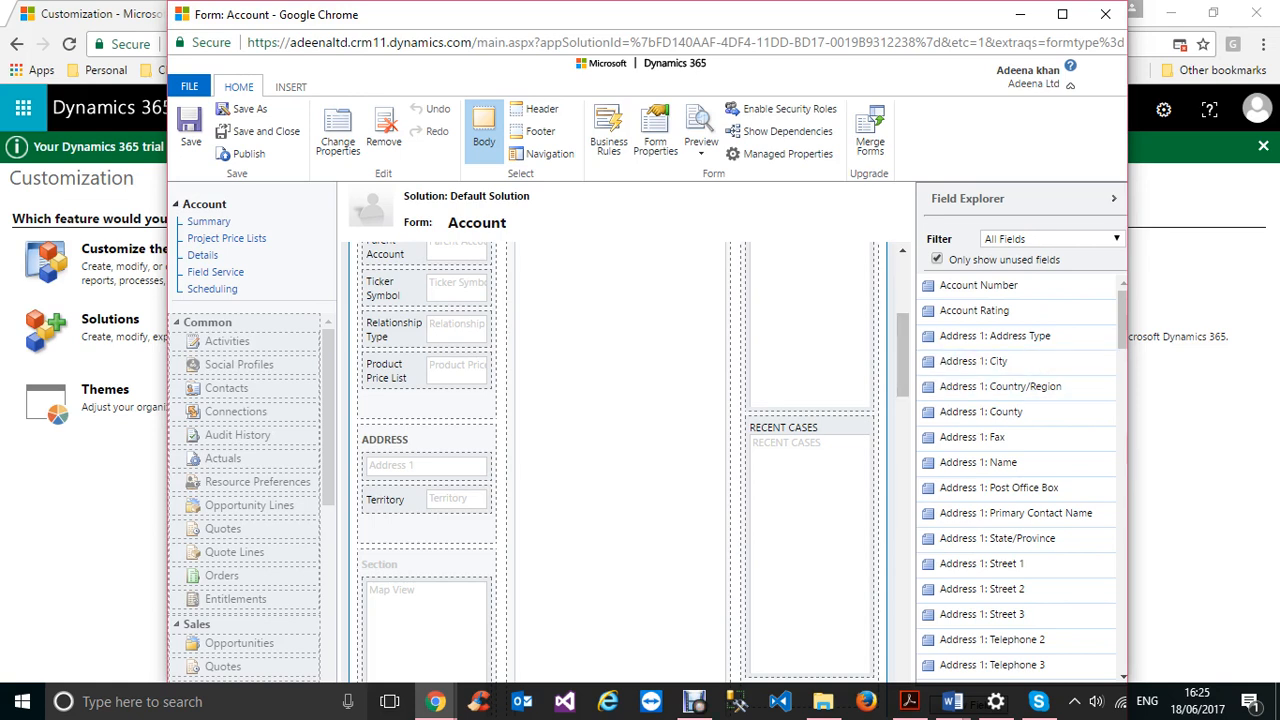
pyautogui.scroll(-3, 620, 450)
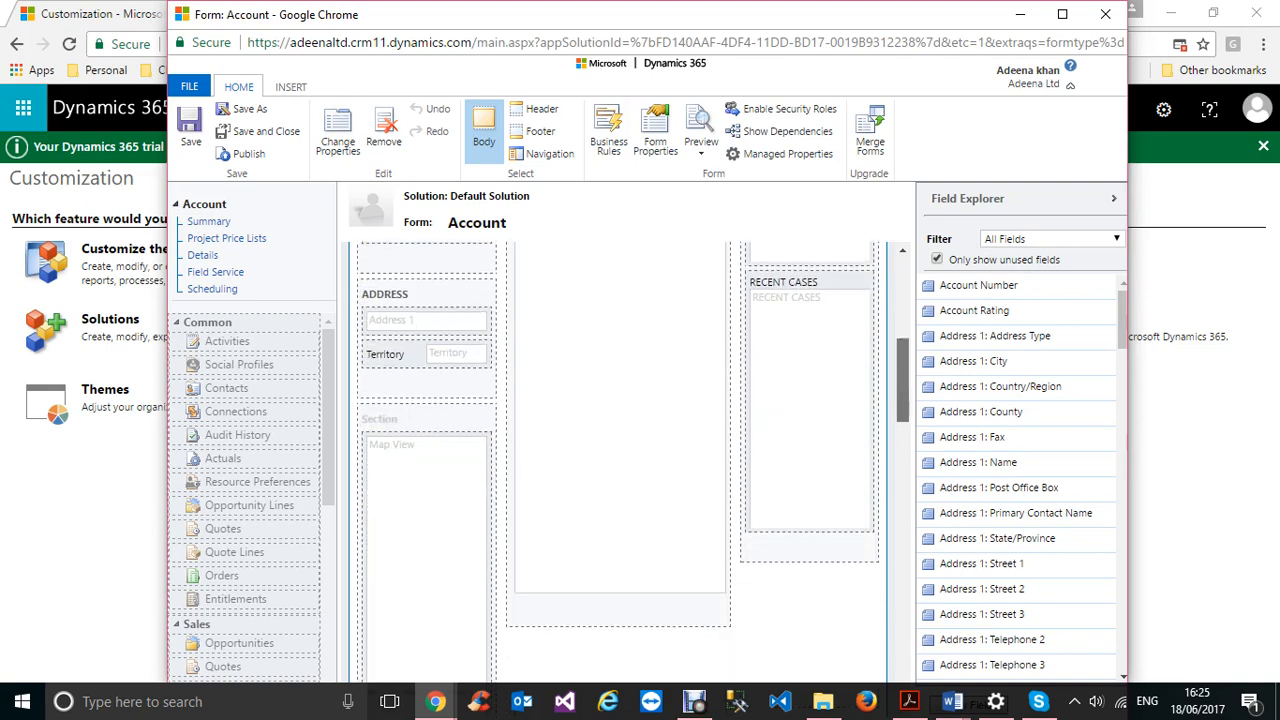
pyautogui.scroll(-5, 620, 450)
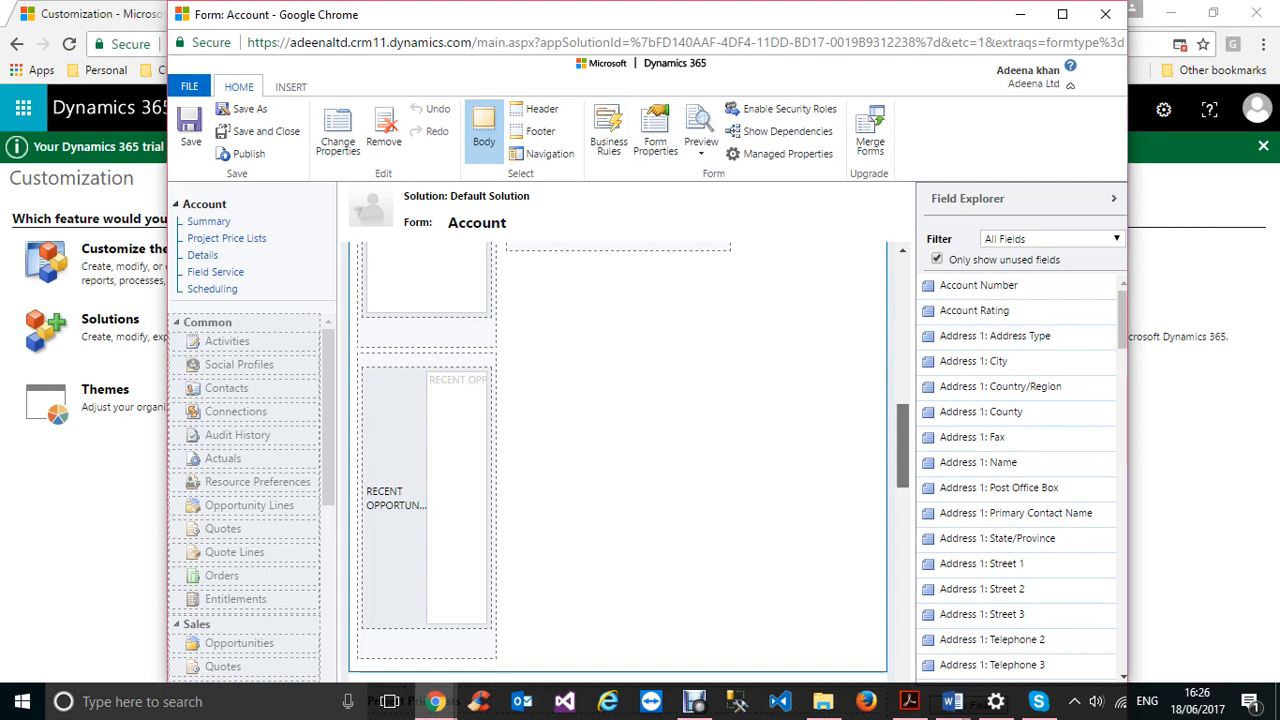
pyautogui.scroll(-3, 620, 460)
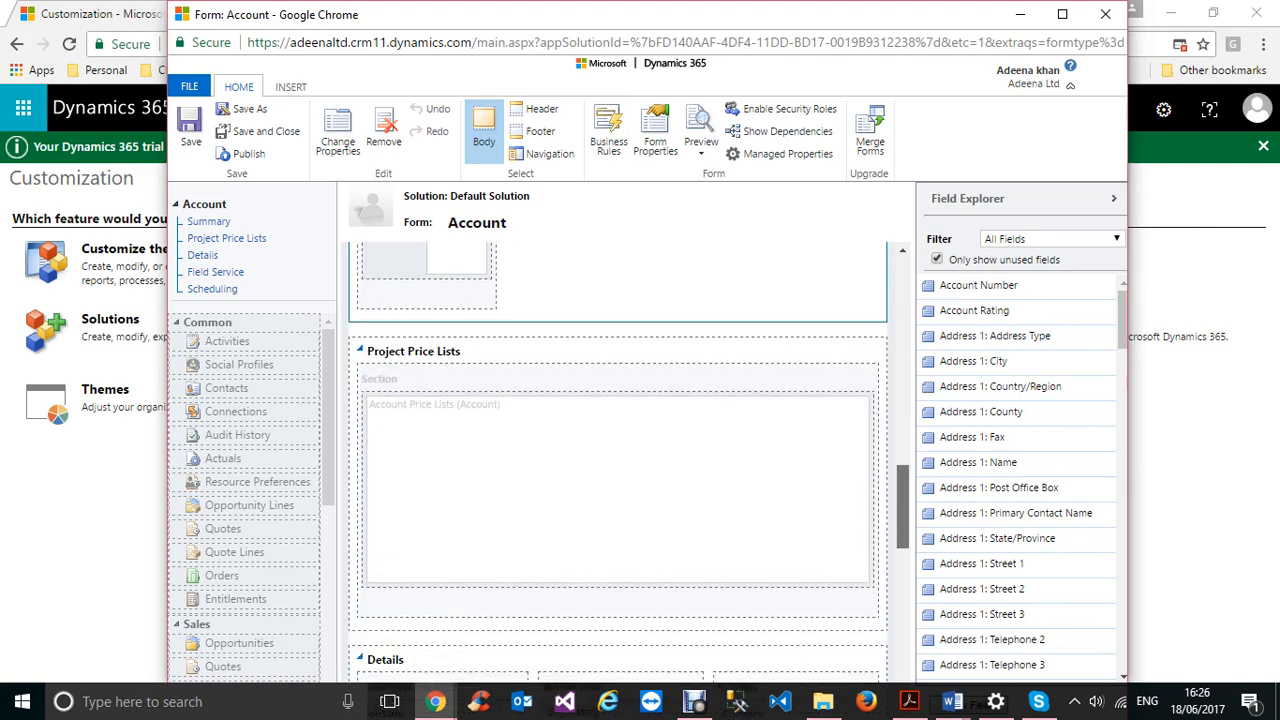
pyautogui.scroll(-1, 620, 460)
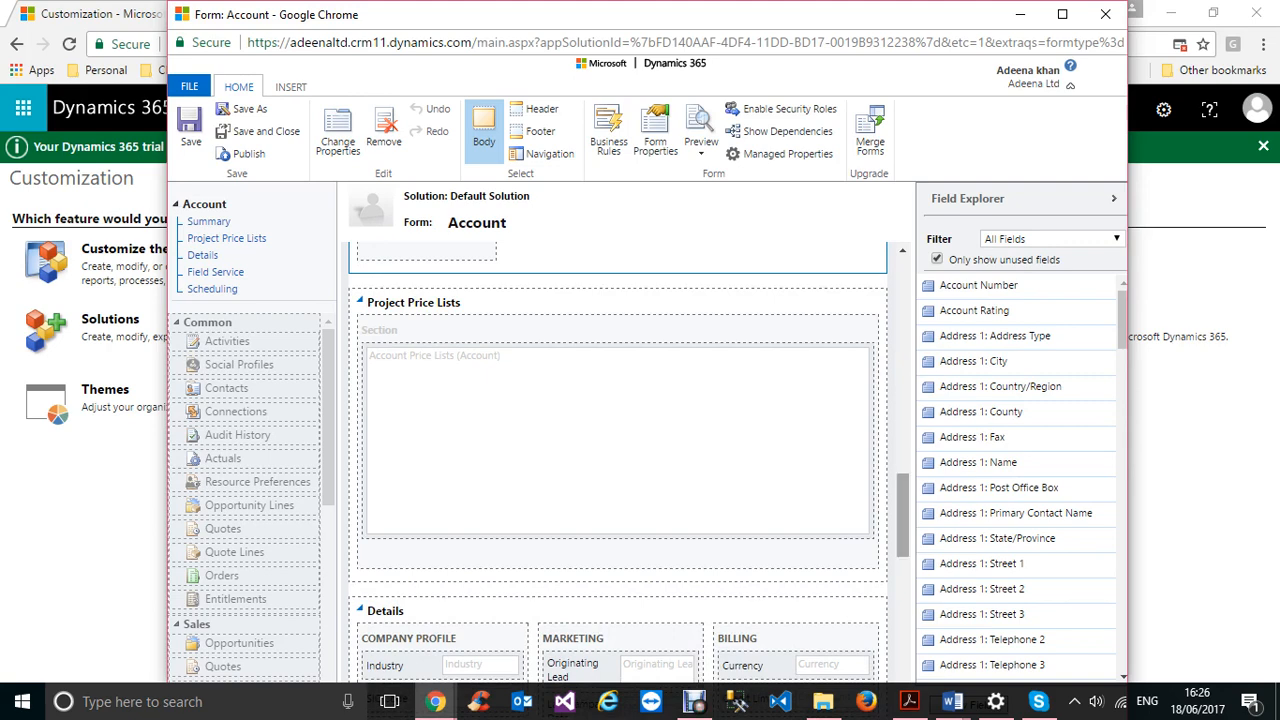
pyautogui.moveTo(435, 701)
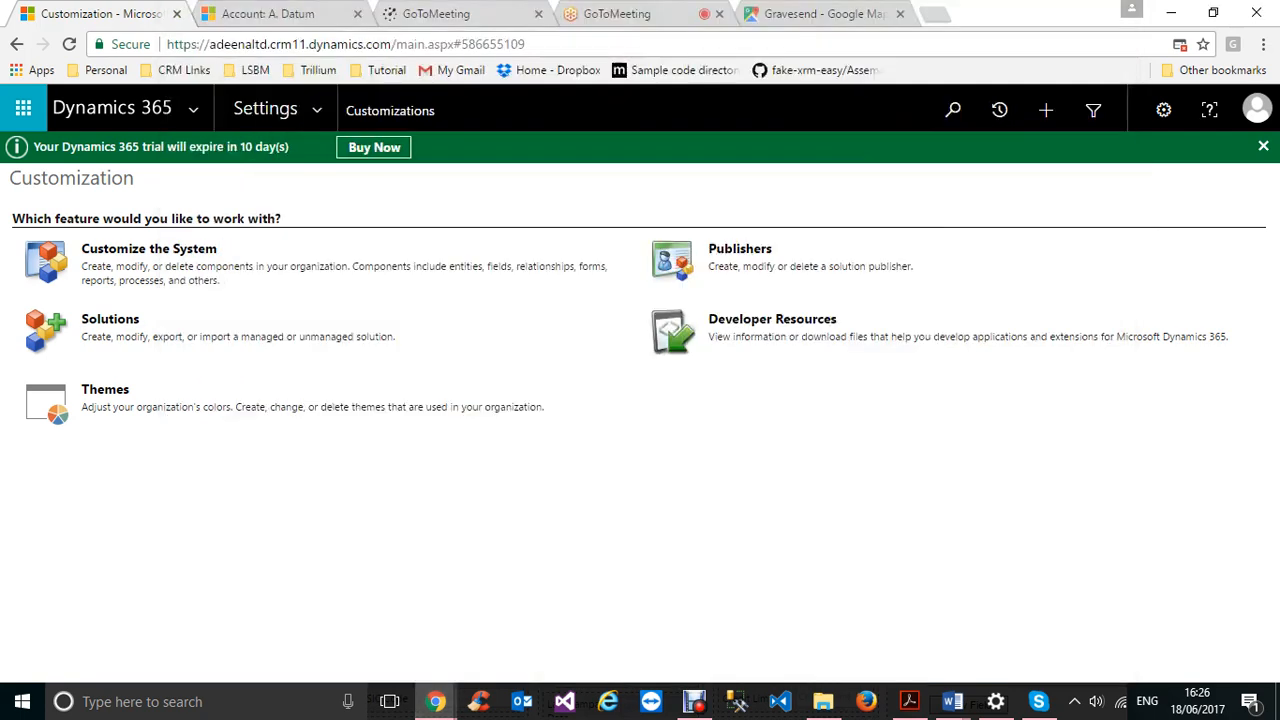
pyautogui.click(170, 620)
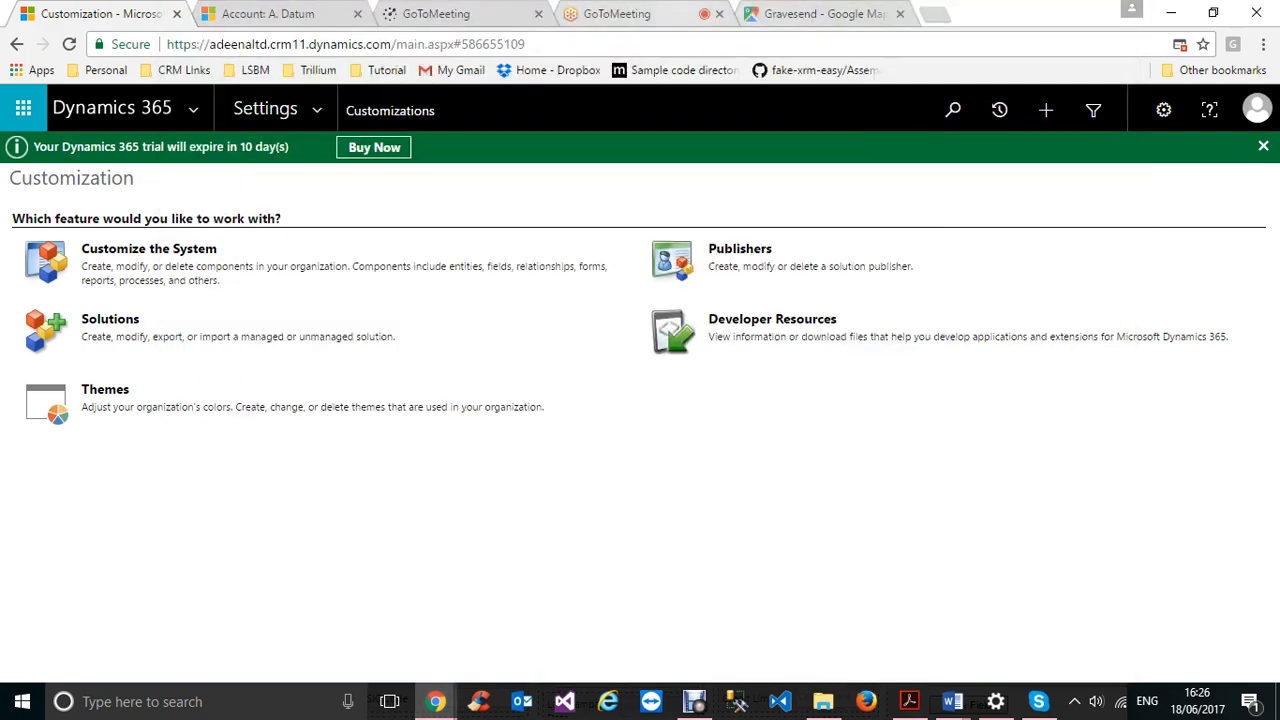
pyautogui.click(617, 14)
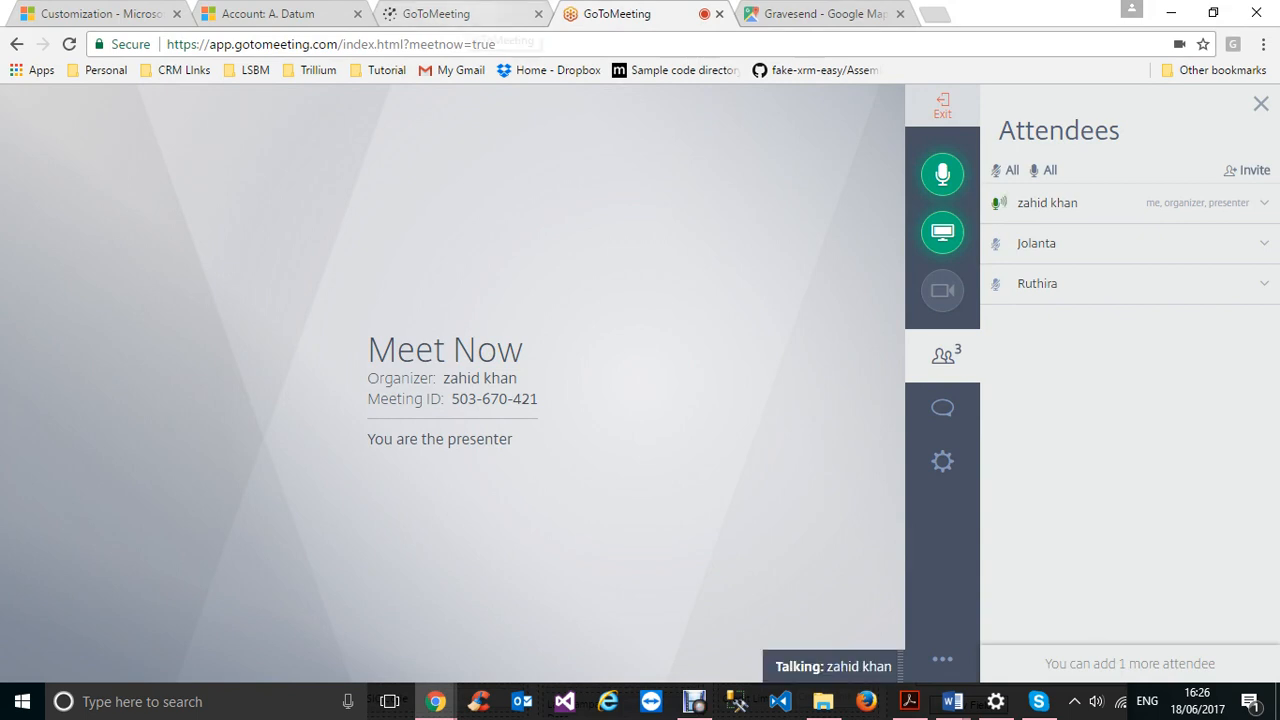
pyautogui.hotkey('ctrl', '2')
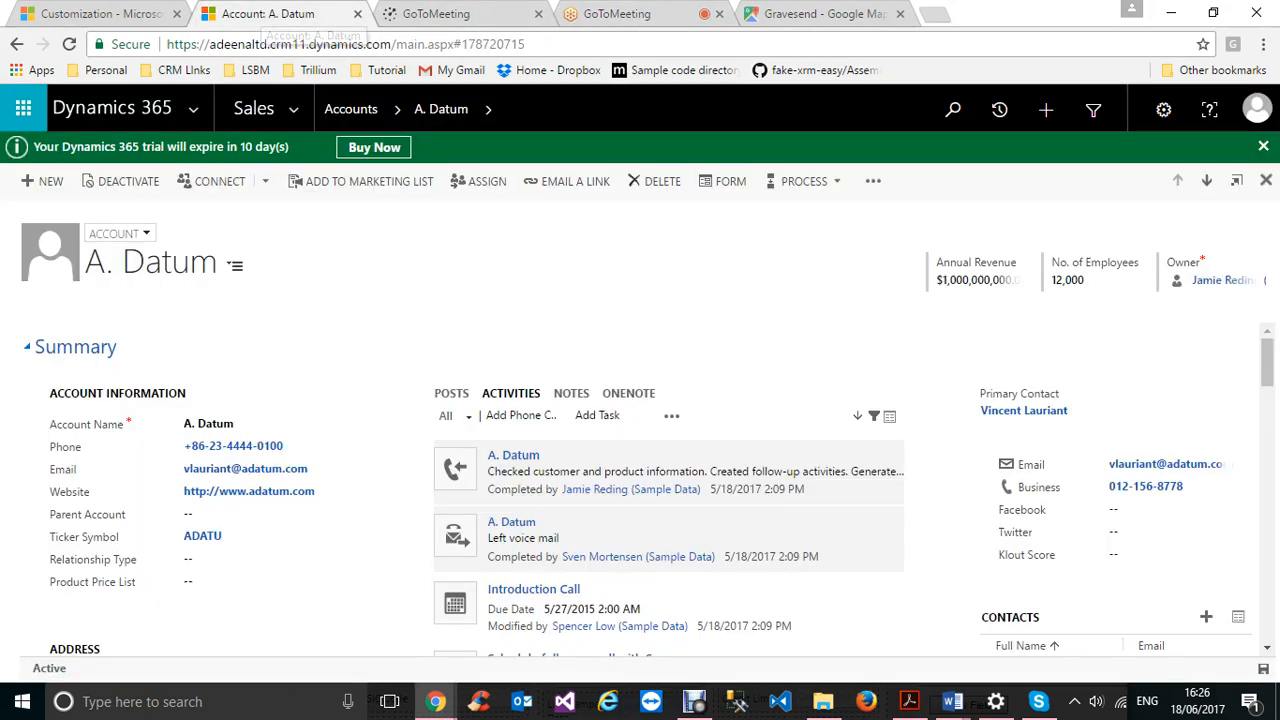
pyautogui.moveTo(435, 701)
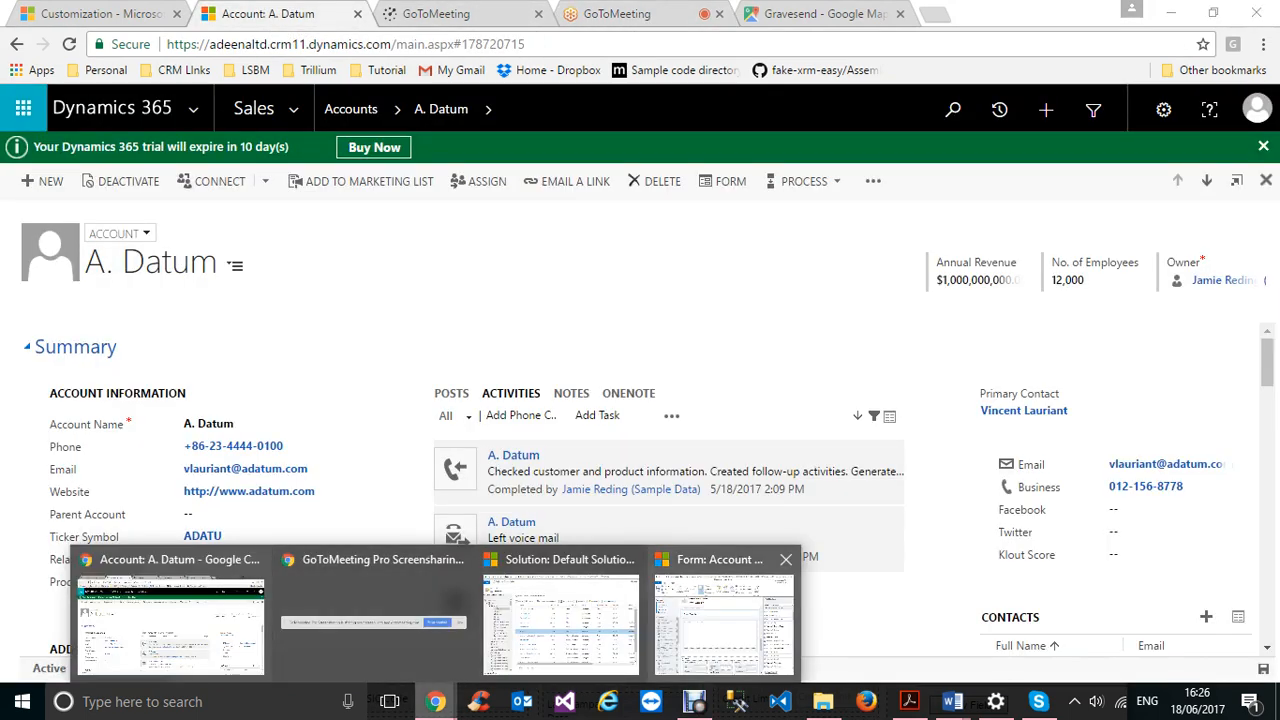
pyautogui.click(725, 615)
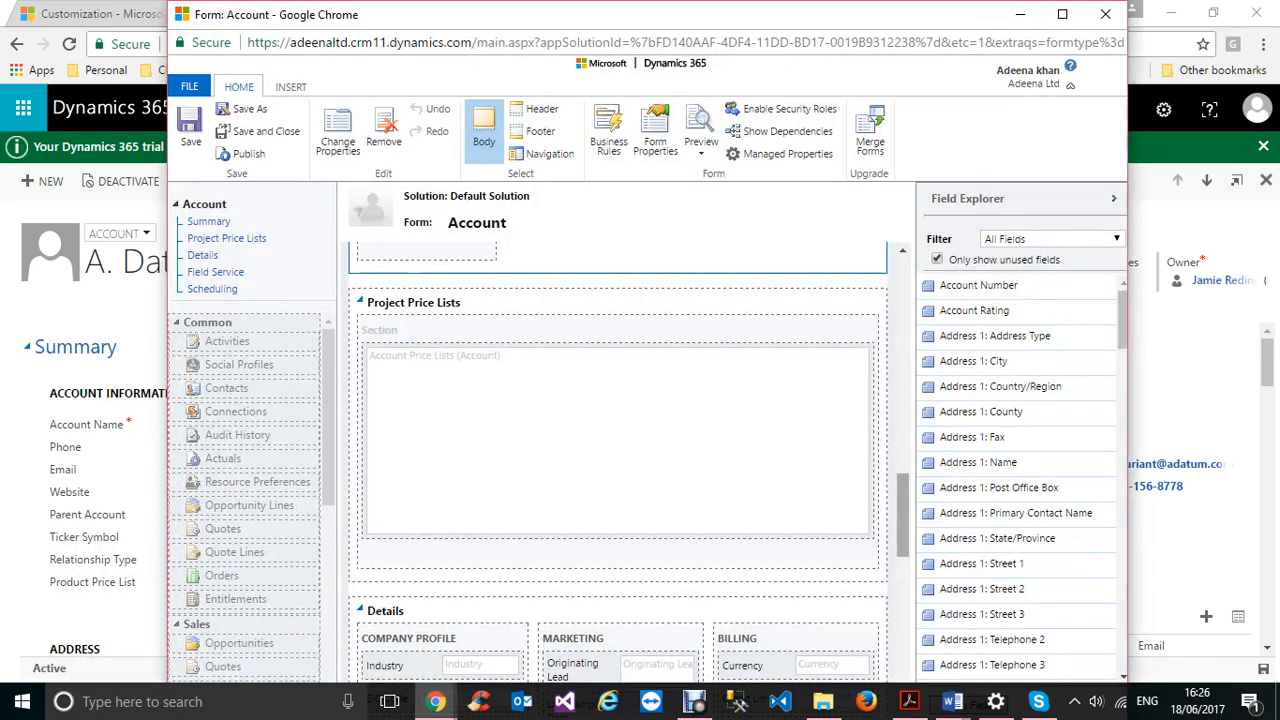
# Step: Examine the Account form's Details section down to Field Service and return to the form header
pyautogui.scroll(-2, 620, 460)
pyautogui.scroll(-5, 620, 460)
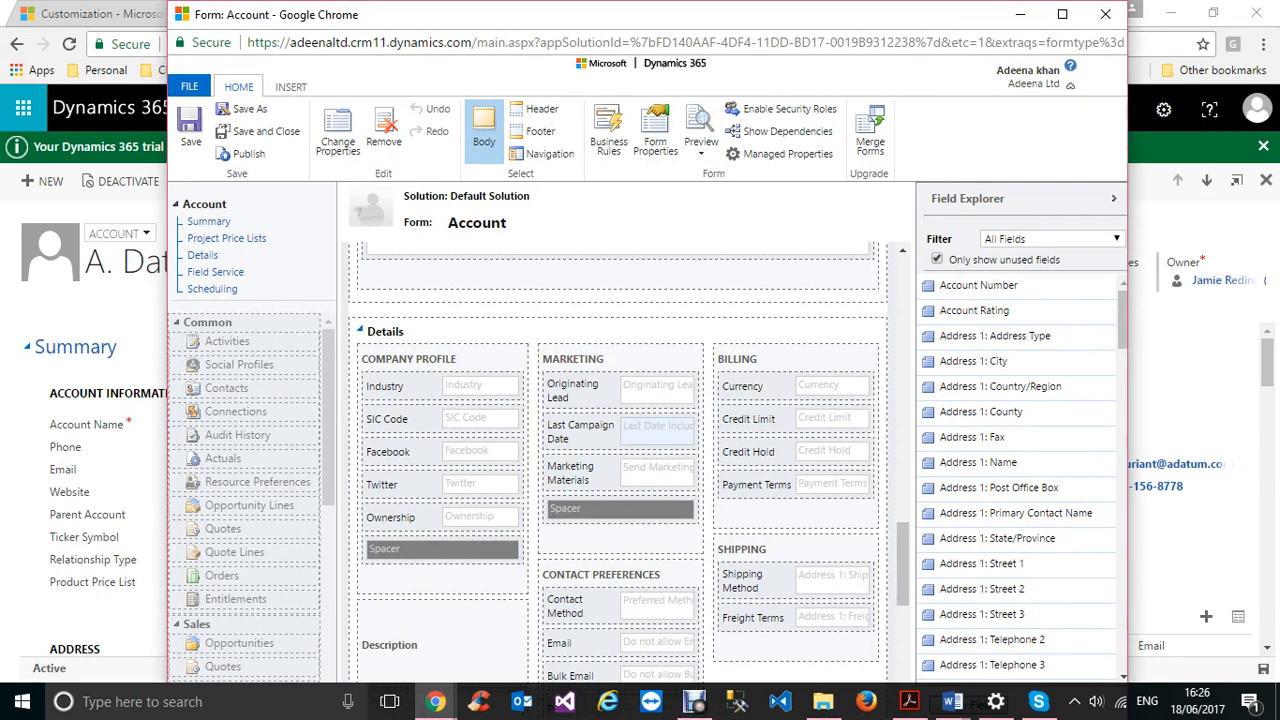
pyautogui.moveTo(903, 566); pyautogui.dragTo(903, 601)
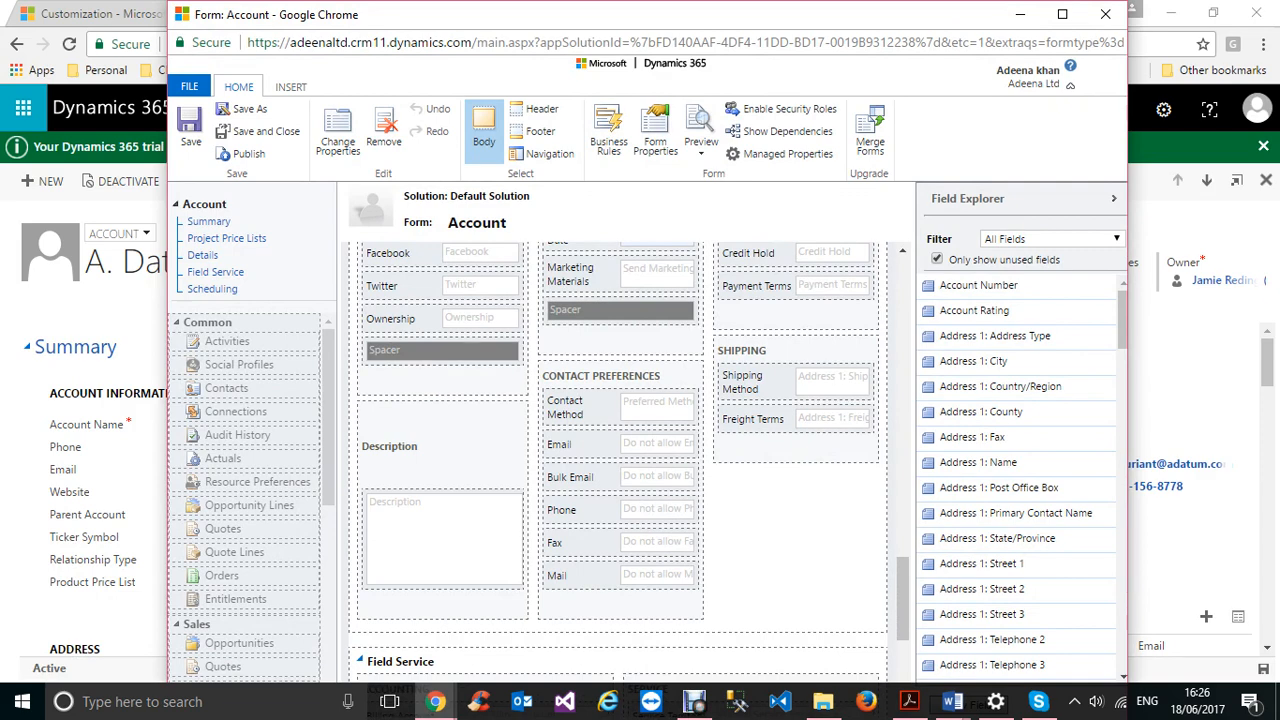
pyautogui.moveTo(903, 601); pyautogui.dragTo(903, 305)
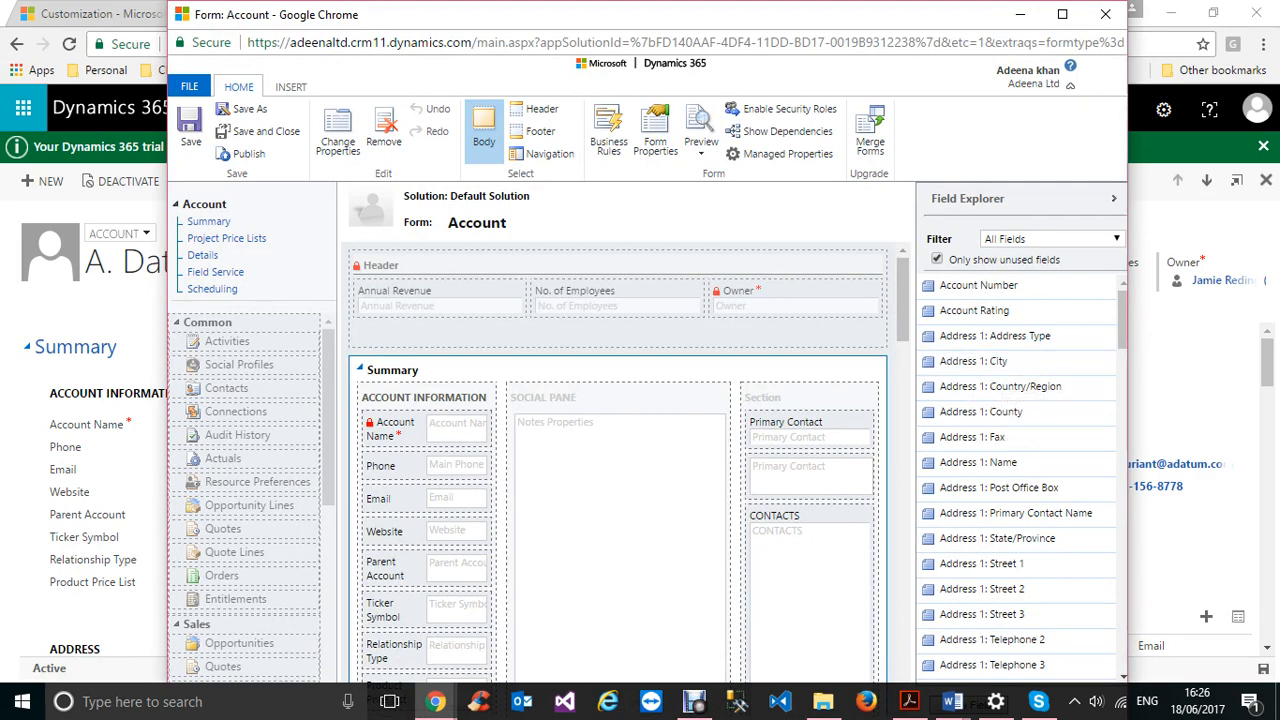
# Step: Try placing the Address 1: City field above Recent Cases on the Account form, and remove it
pyautogui.moveTo(903, 300); pyautogui.dragTo(755, 431)
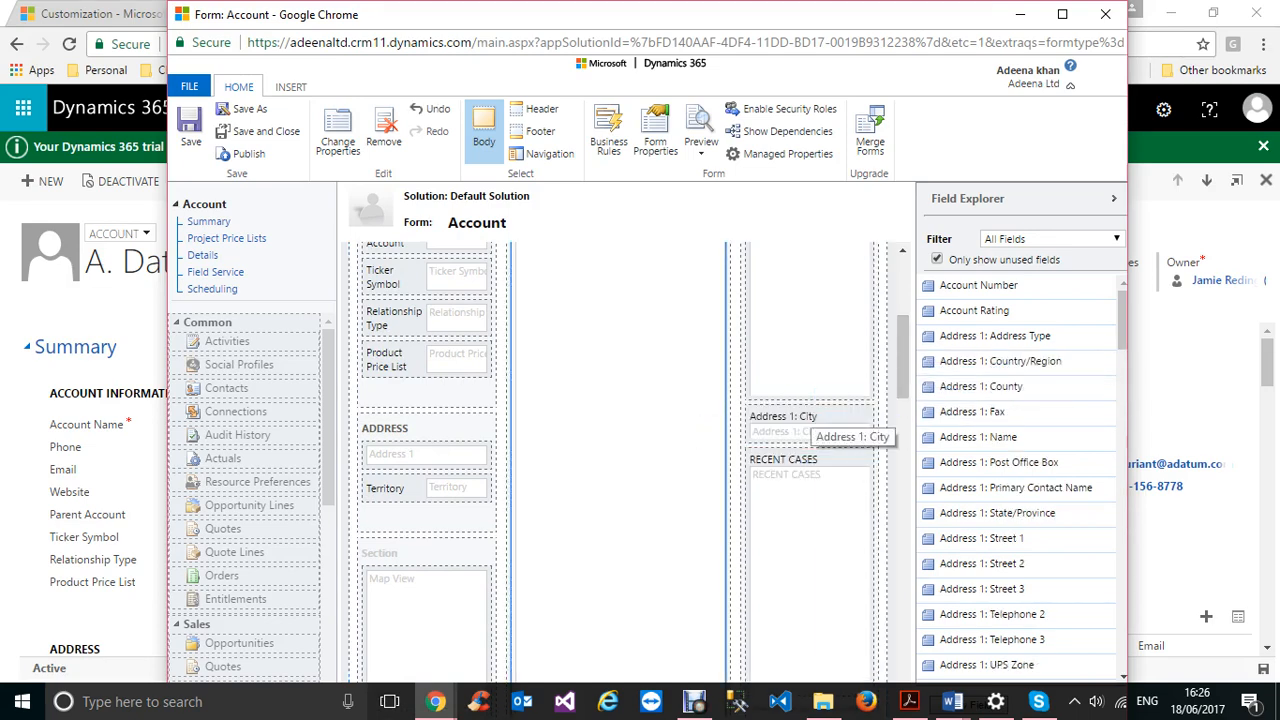
pyautogui.click(792, 425)
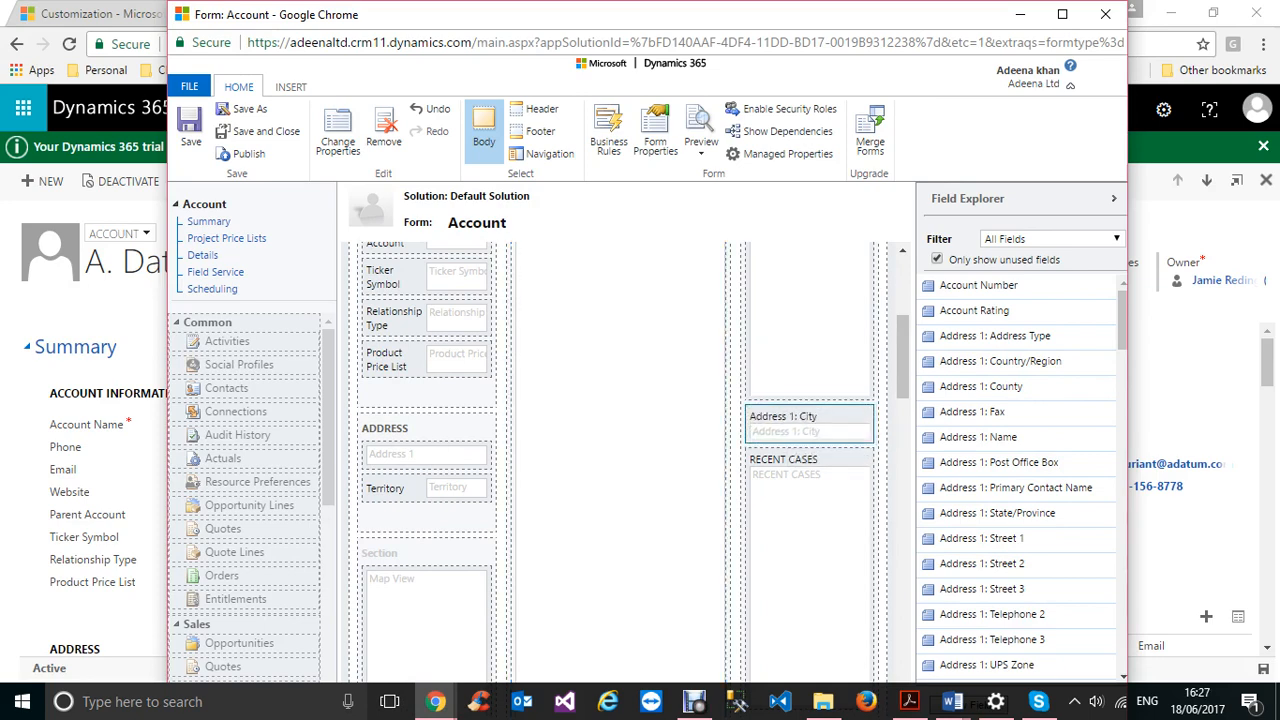
pyautogui.click(384, 128)
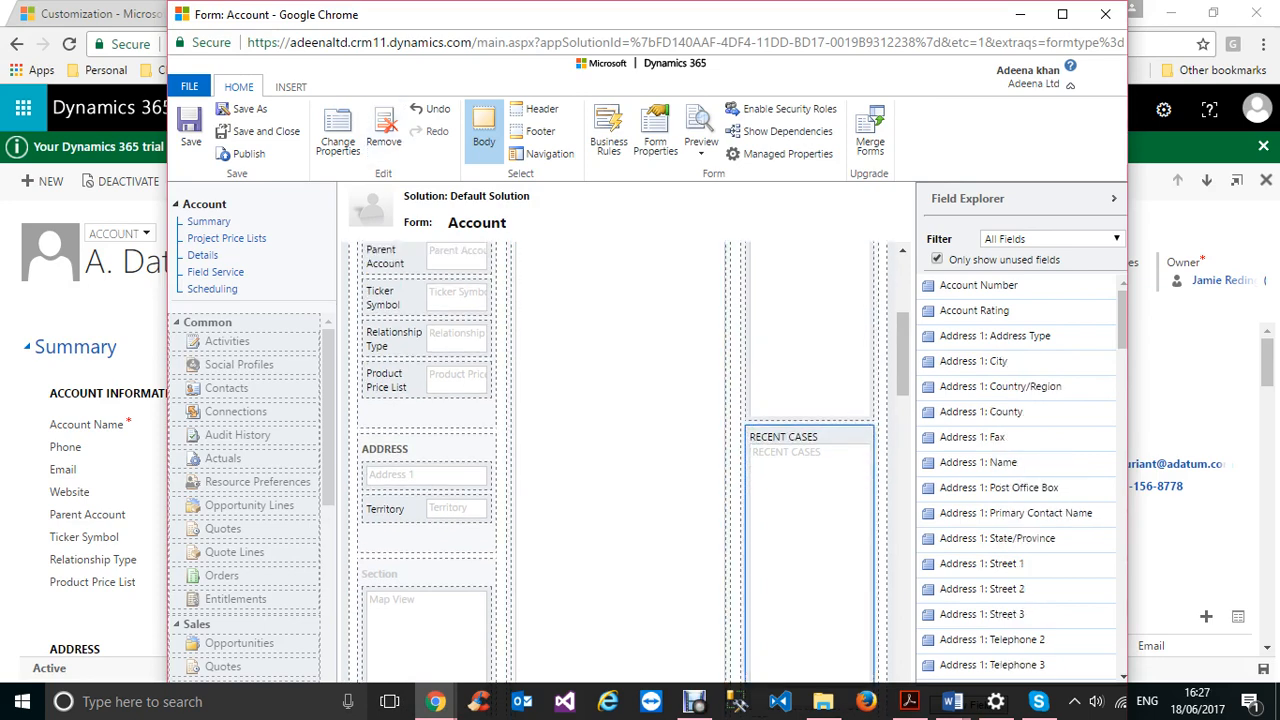
# Step: Add the Address 1: City field above Territory in the Account form's Address section, publish the change, and save and close the form
pyautogui.moveTo(973, 361); pyautogui.dragTo(364, 520)
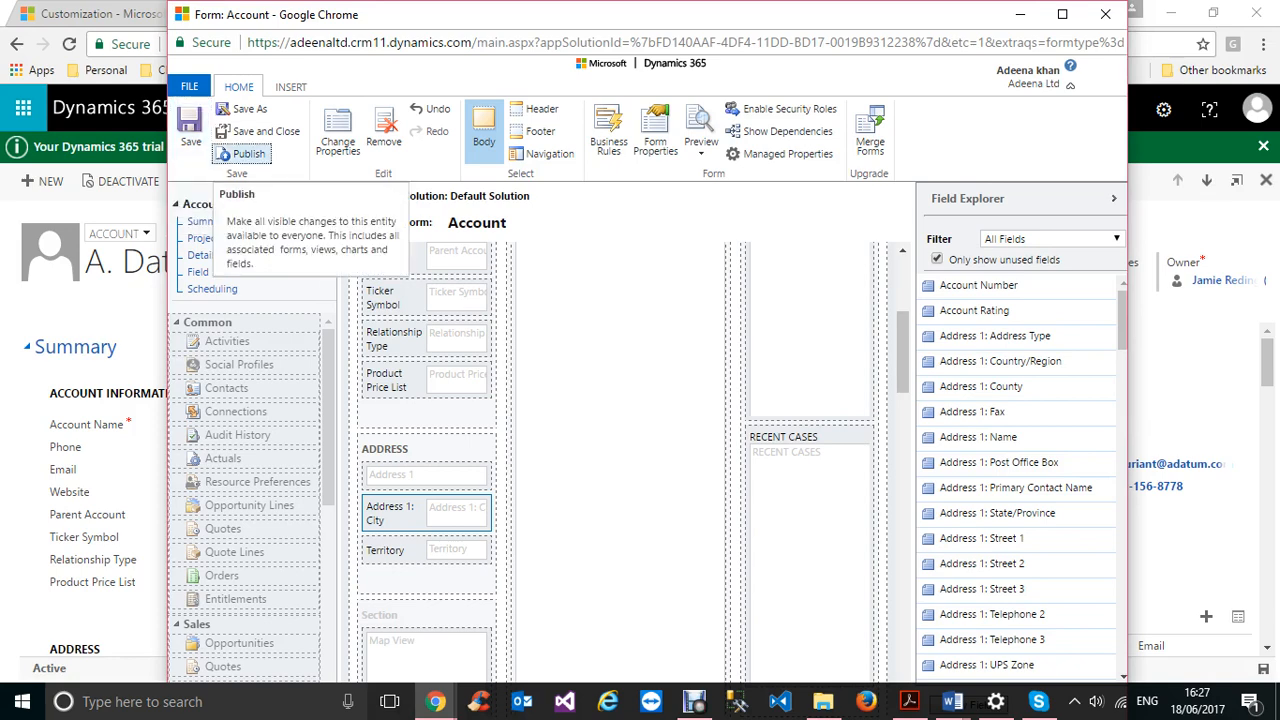
pyautogui.click(244, 154)
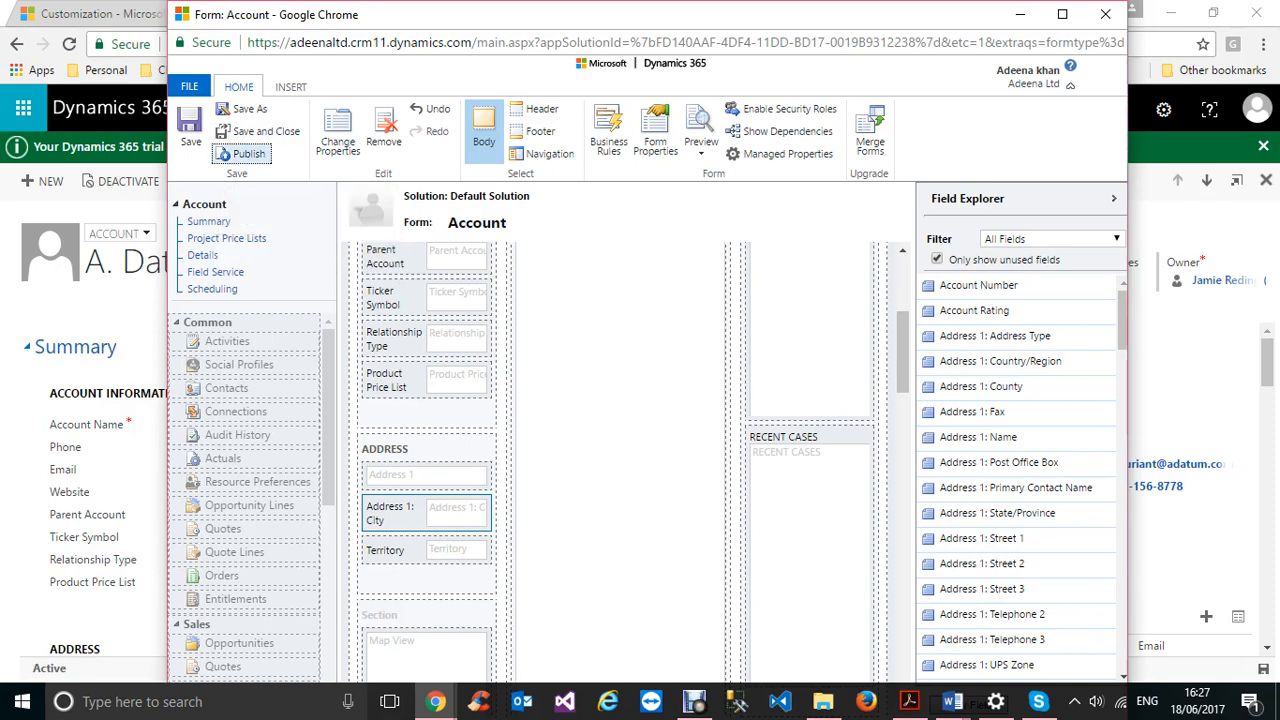
pyautogui.click(258, 131)
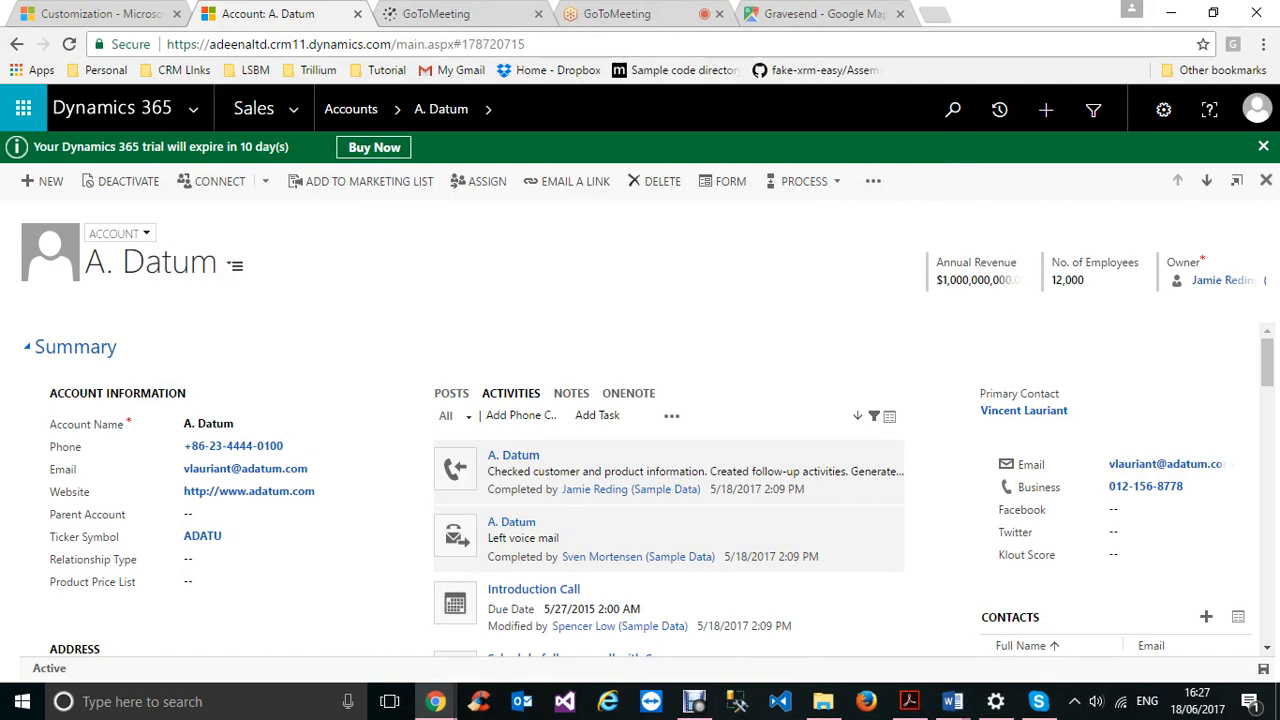
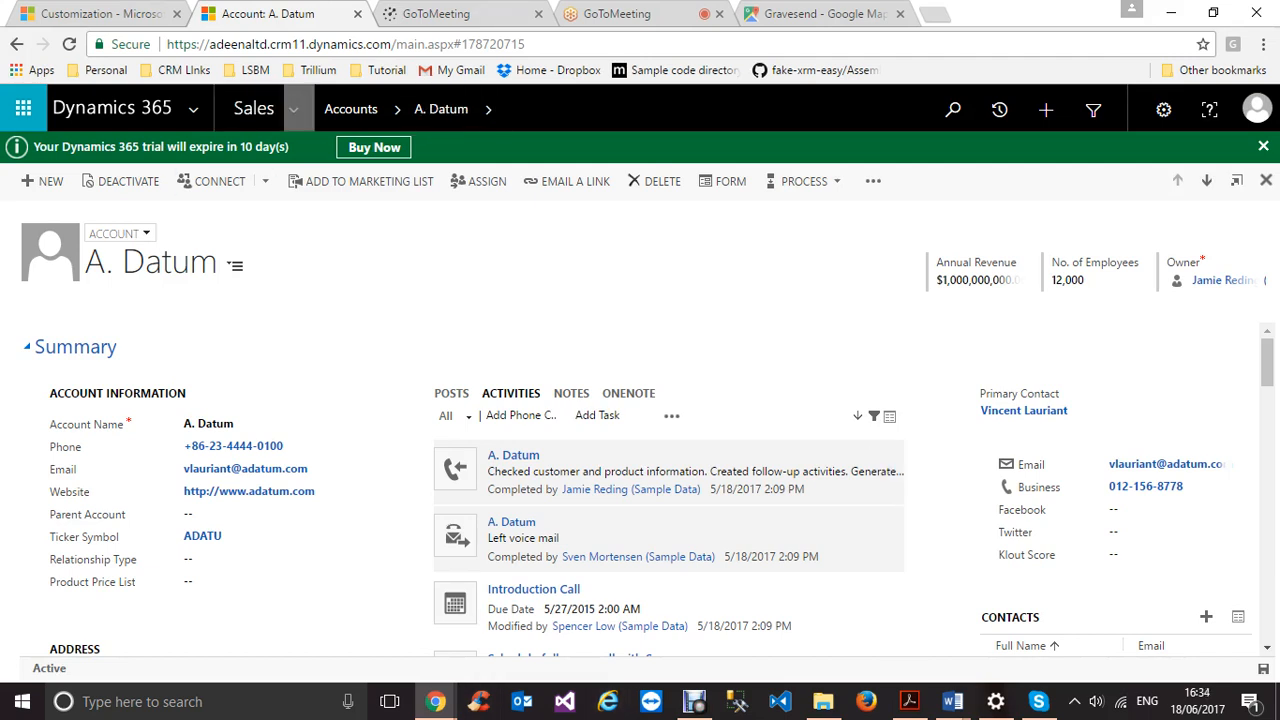
# Step: Show the Auditing options of the System Settings under Administration in the Settings area
pyautogui.click(293, 109)
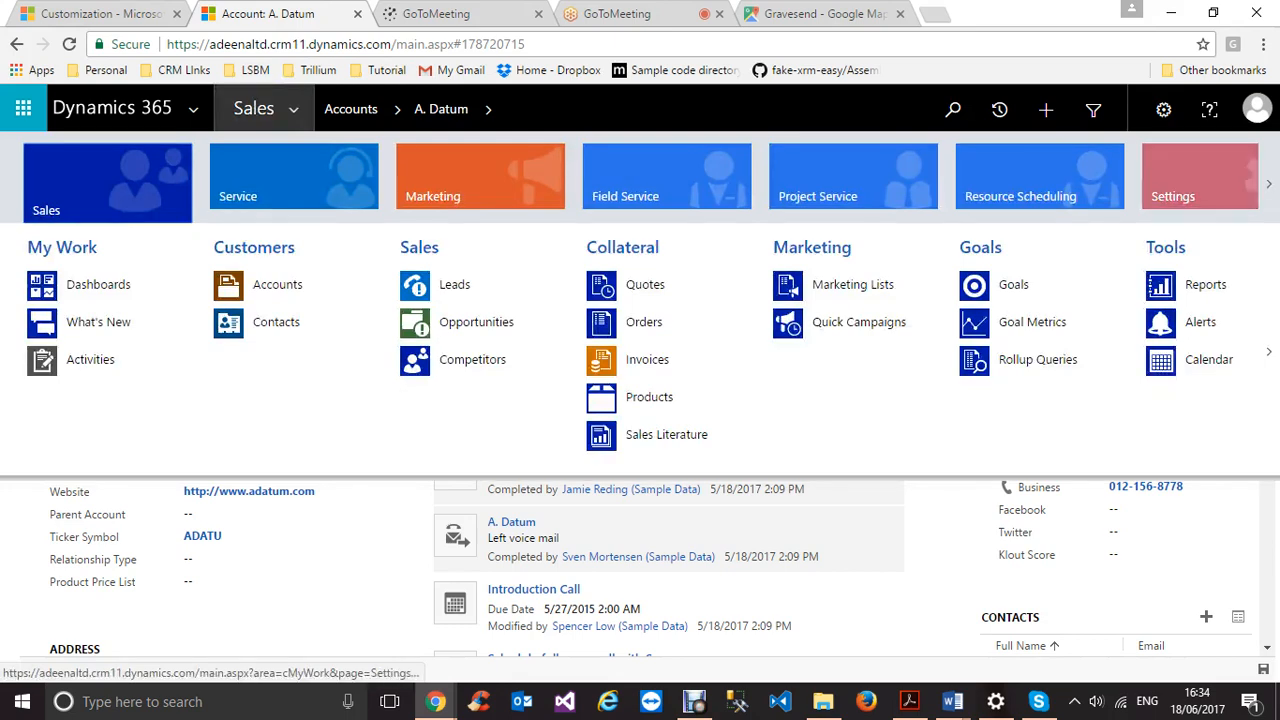
pyautogui.click(1185, 200)
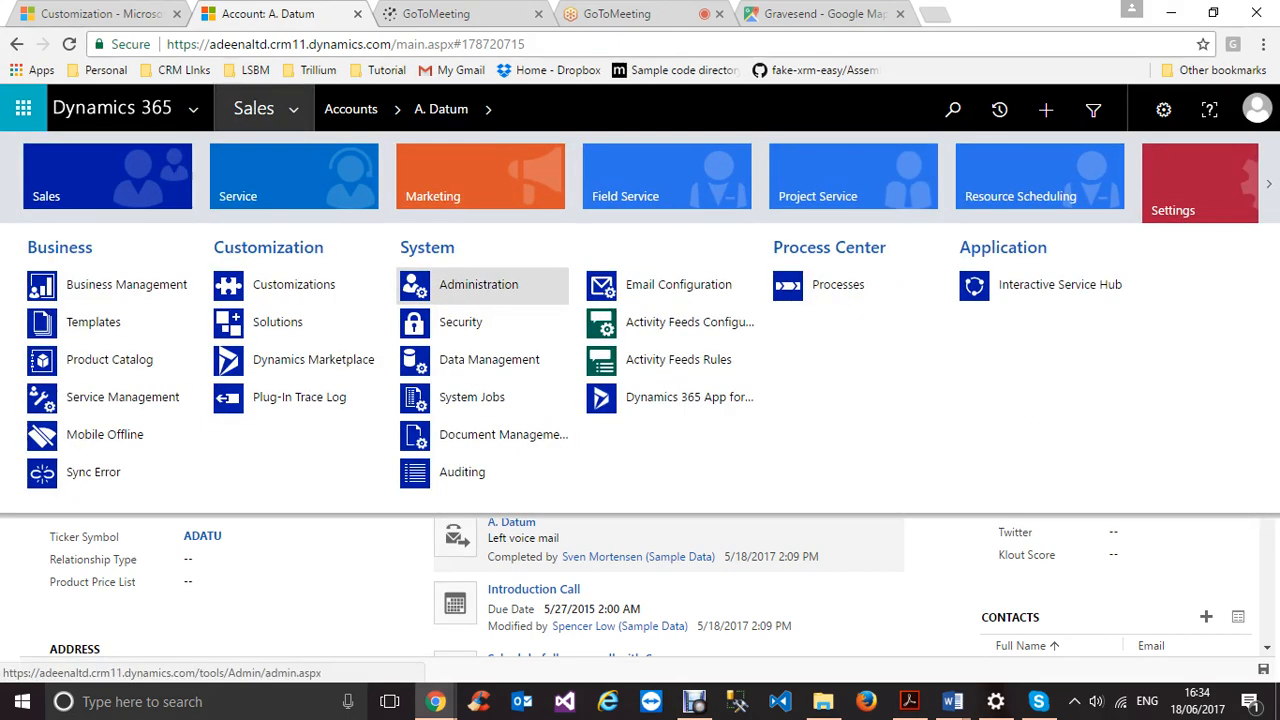
pyautogui.click(478, 284)
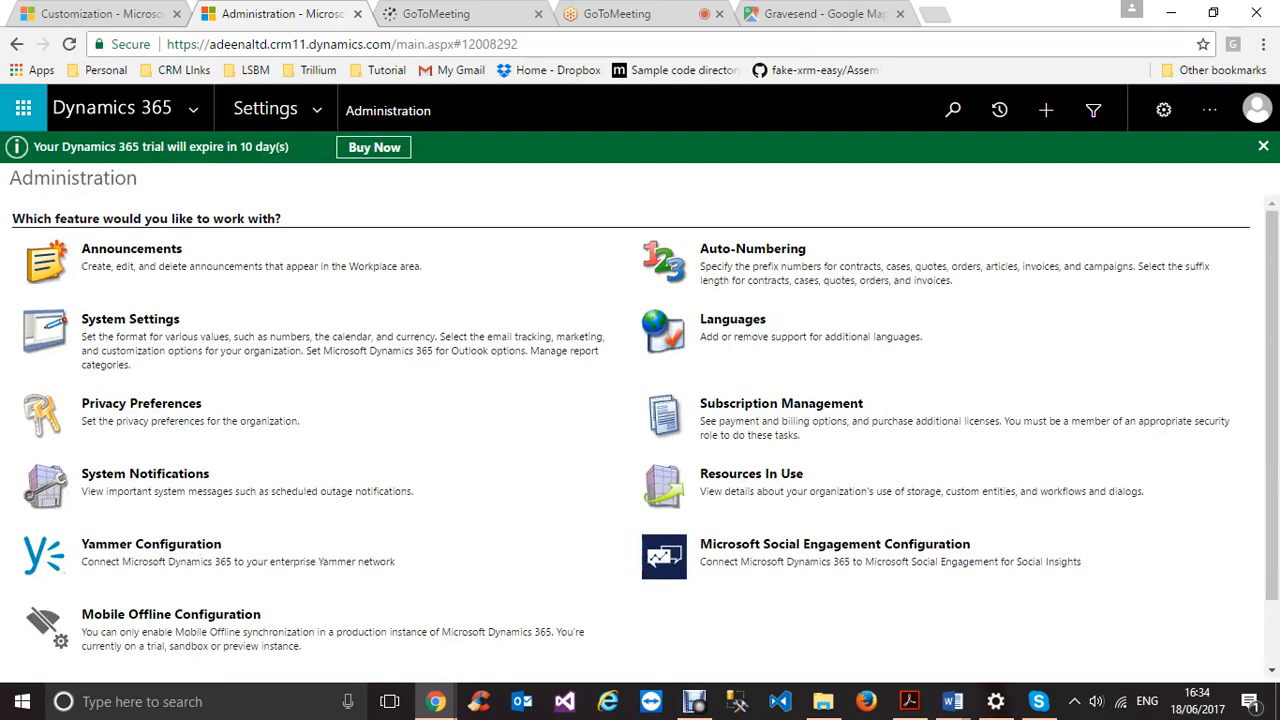
pyautogui.click(130, 319)
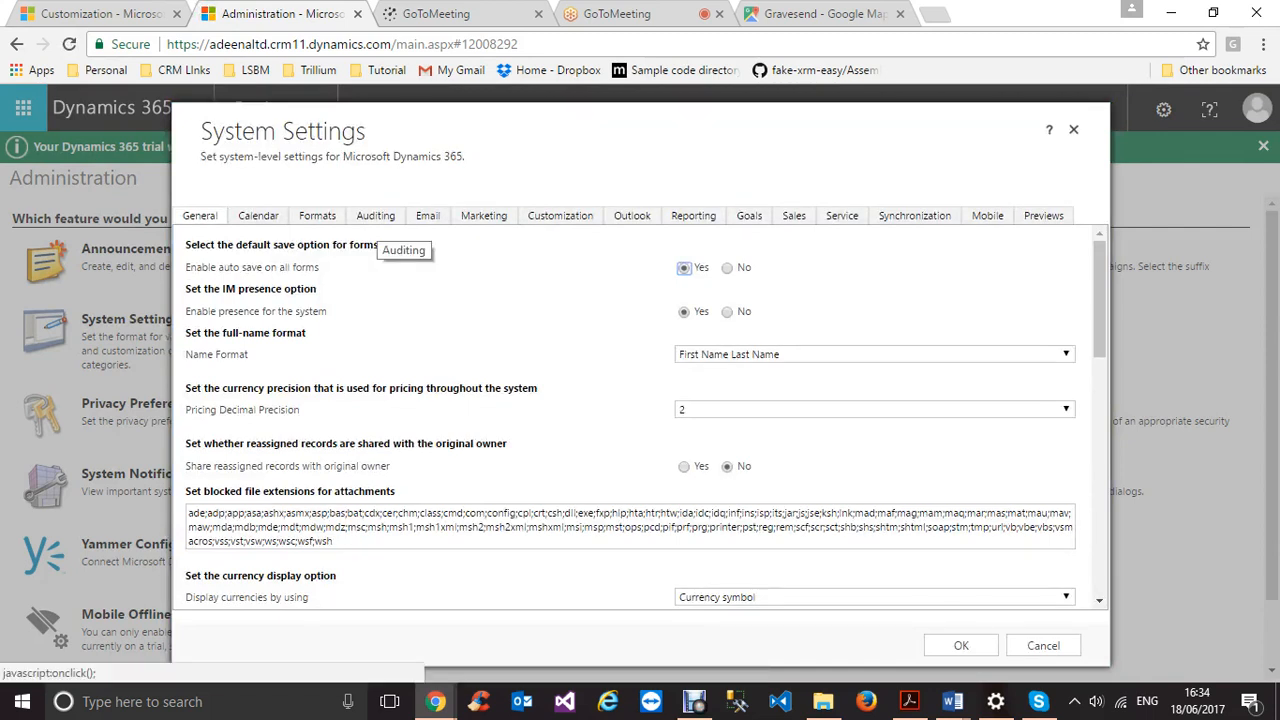
pyautogui.click(377, 217)
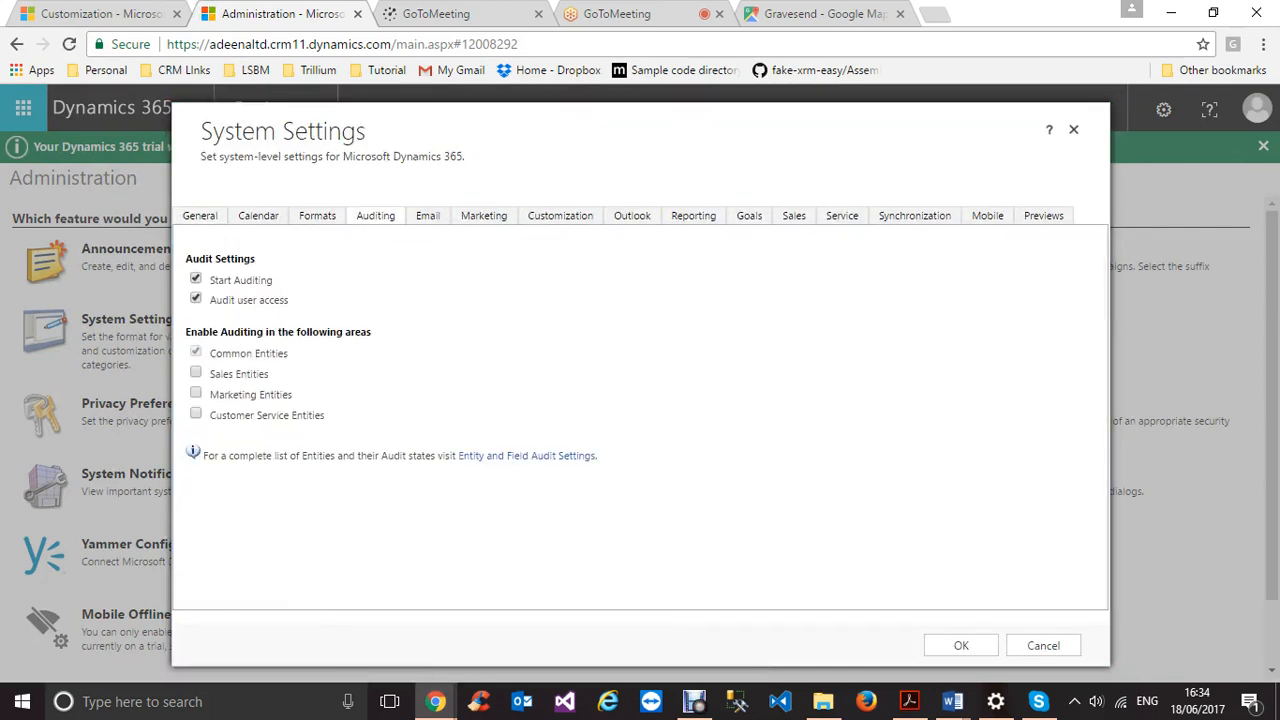
# Step: Try turning off Start Auditing and Audit user access in the organization's audit settings
pyautogui.click(196, 279)
pyautogui.press('Return')
pyautogui.click(196, 279)
pyautogui.click(196, 298)
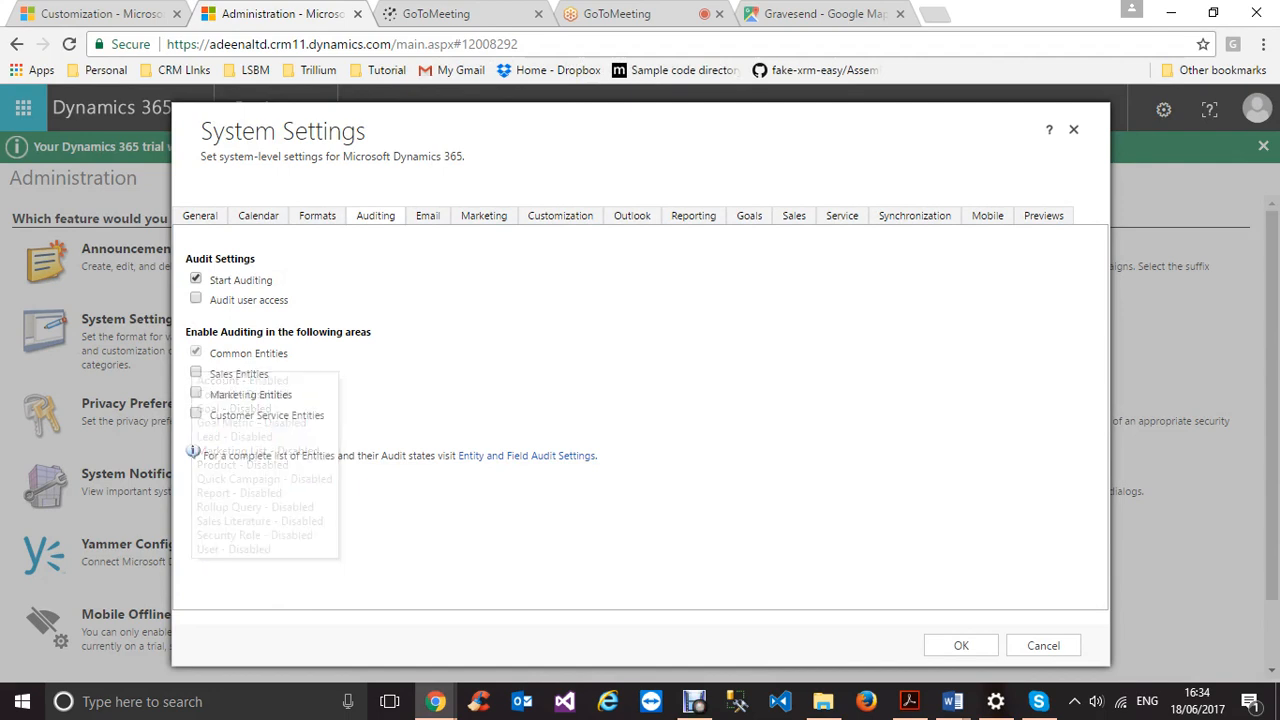
pyautogui.click(196, 279)
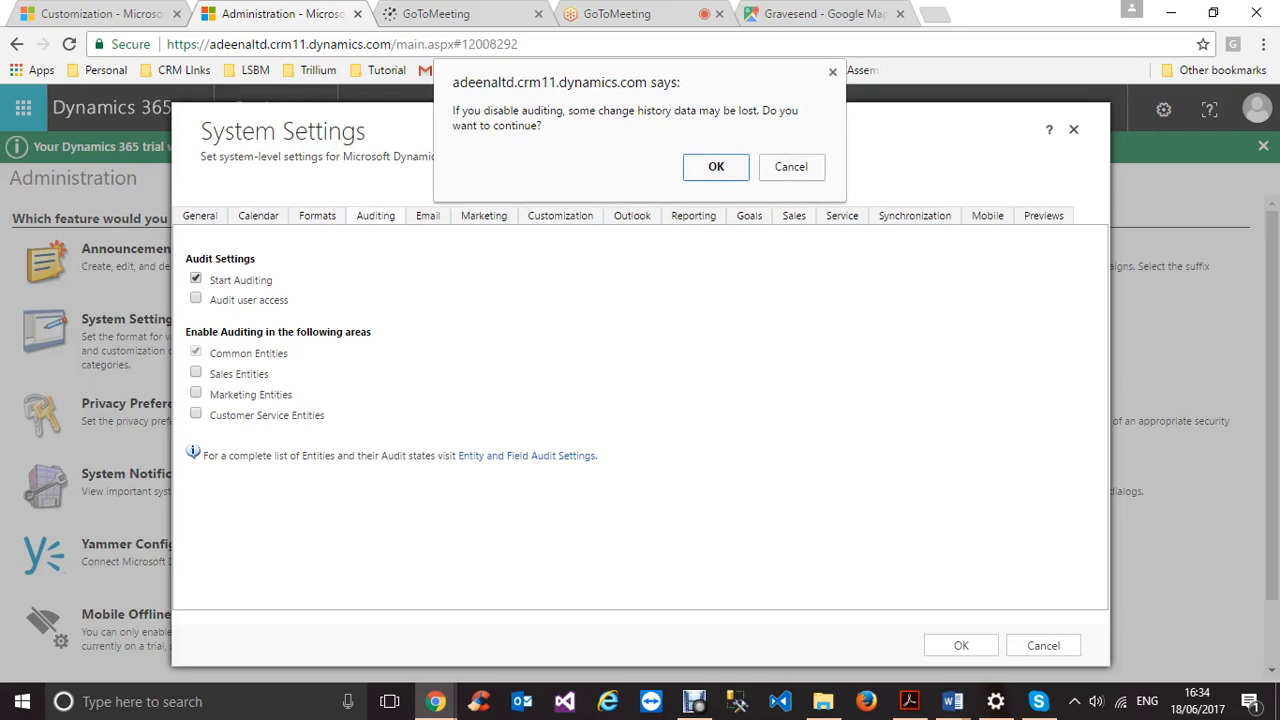
pyautogui.press('Return')
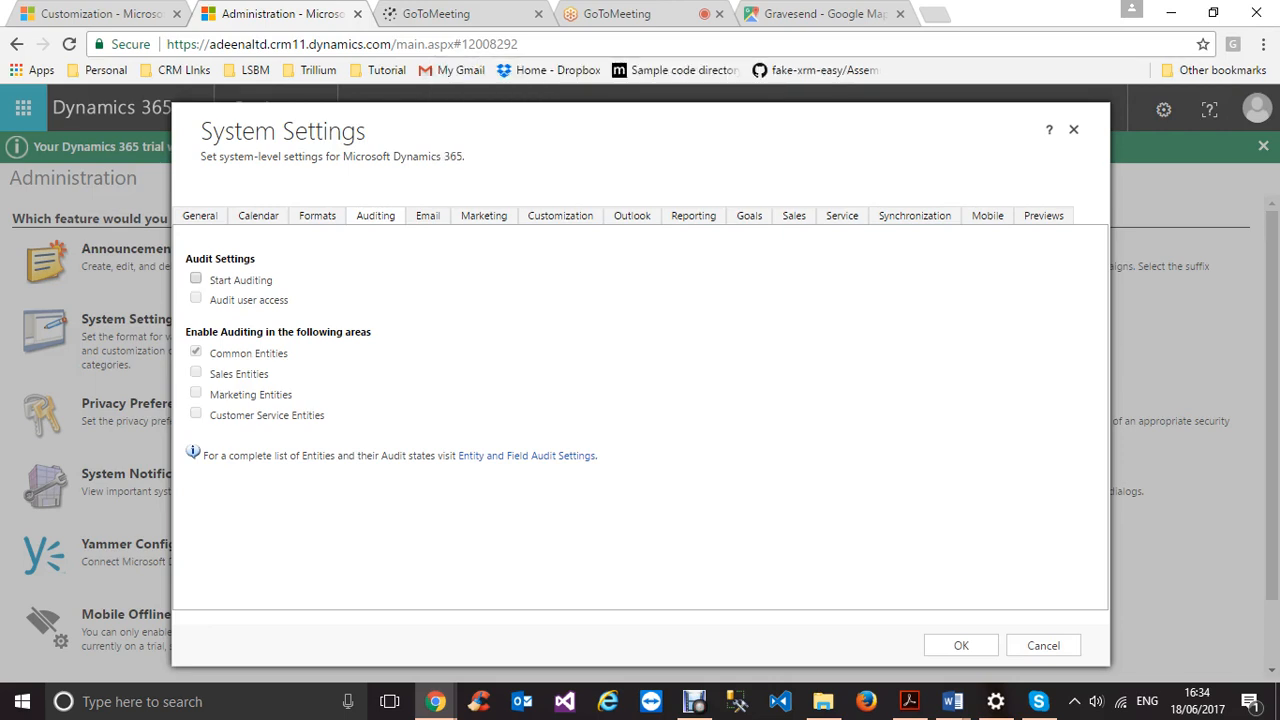
# Step: Enable Start Auditing with Audit user access and save the system settings
pyautogui.click(196, 279)
pyautogui.moveTo(283, 357)
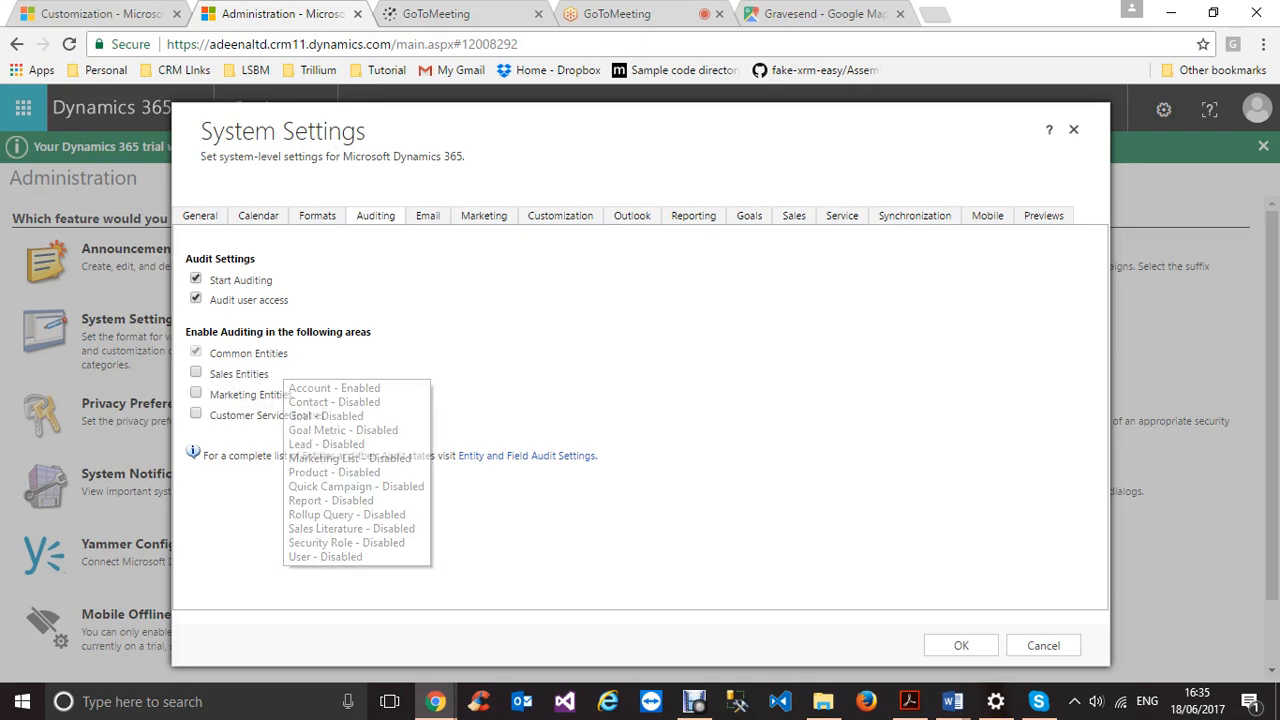
pyautogui.moveTo(290, 397)
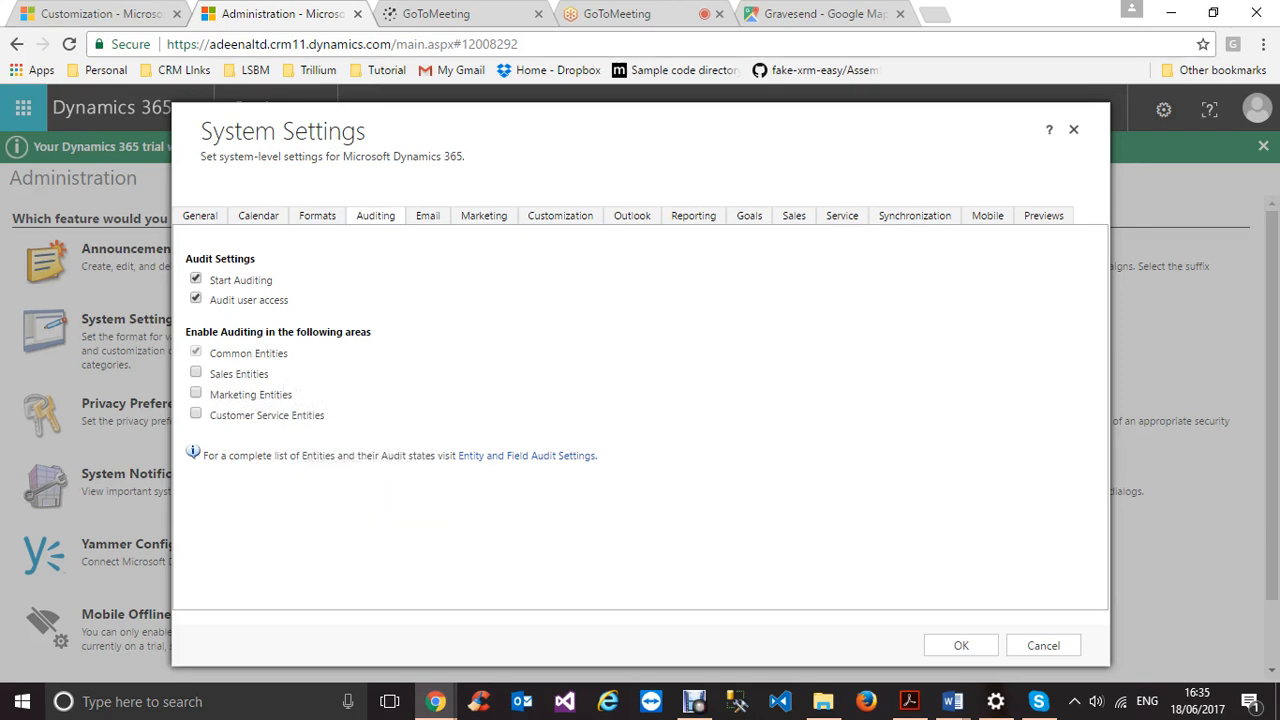
pyautogui.moveTo(240, 374)
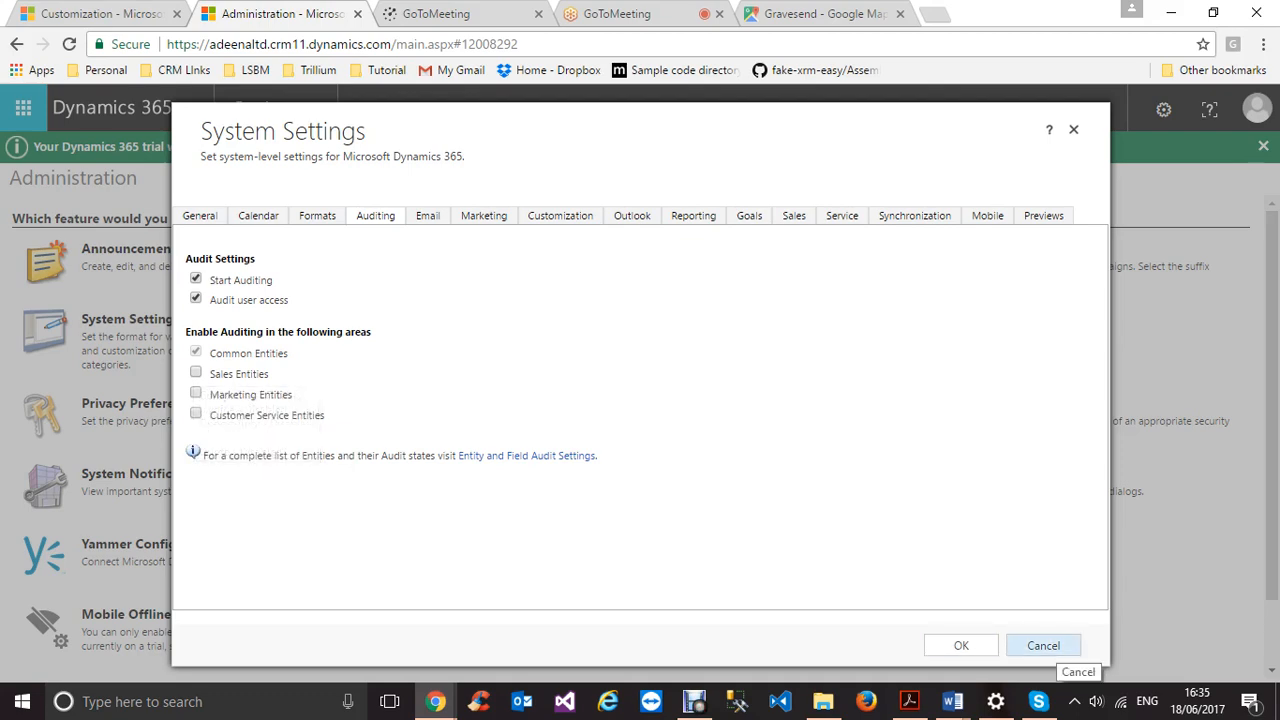
pyautogui.click(961, 646)
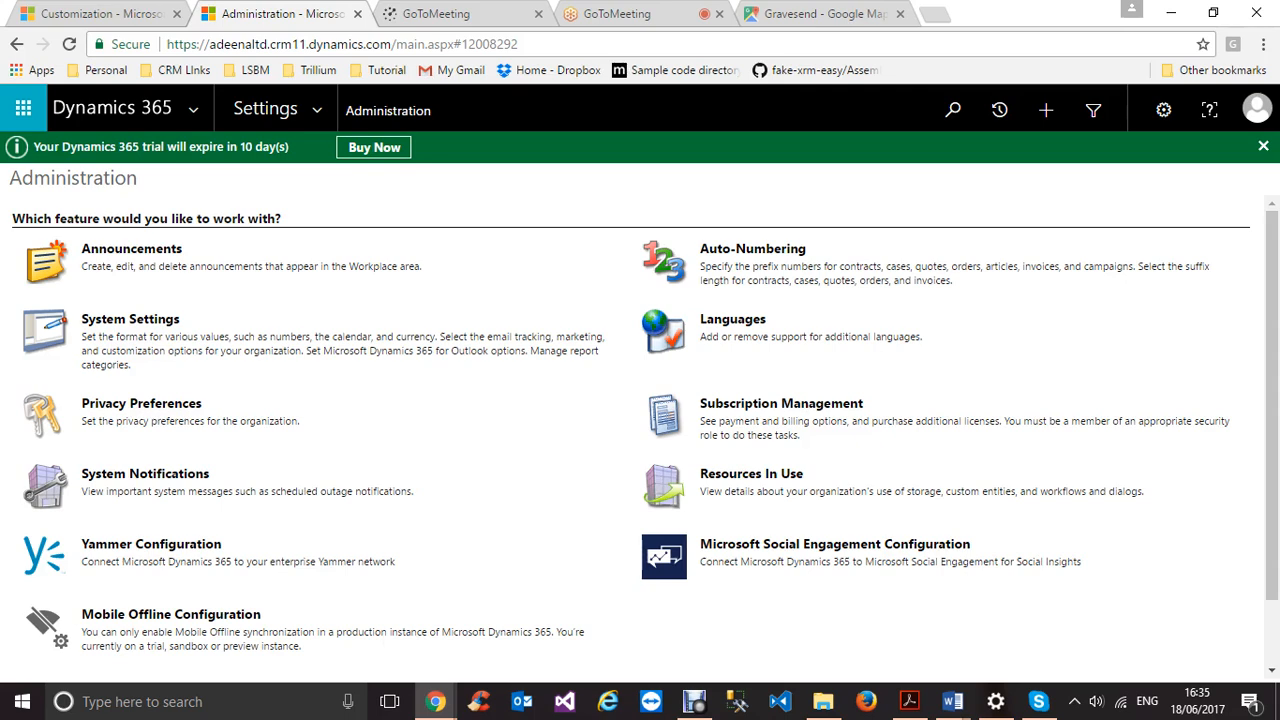
# Step: Show the Account entity's Data Services options in the Default Solution, reached by customizing the system
pyautogui.click(318, 112)
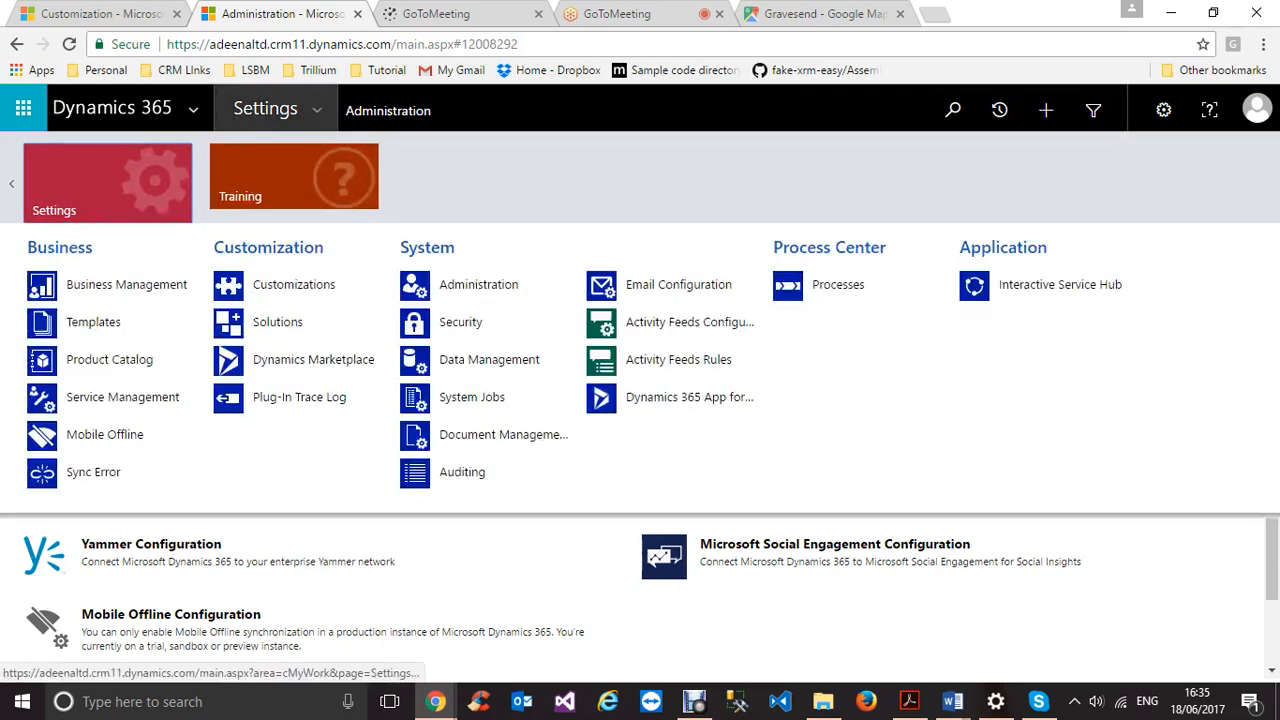
pyautogui.click(293, 285)
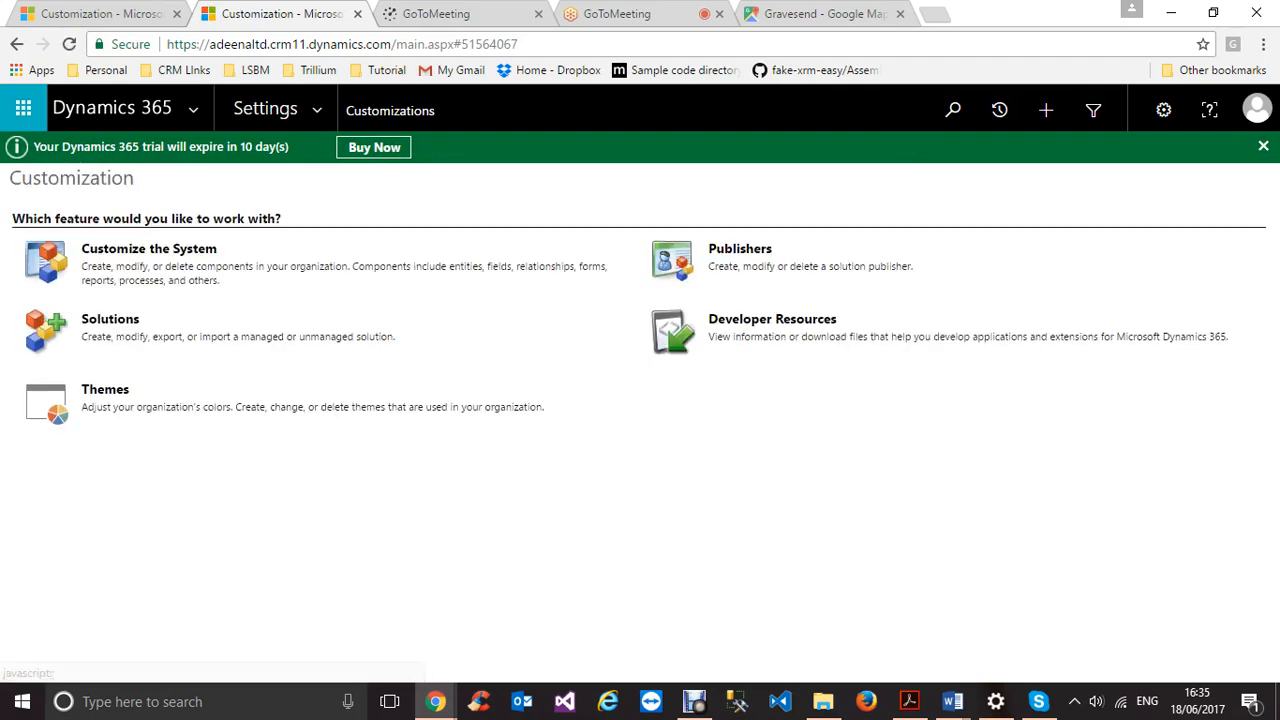
pyautogui.click(148, 248)
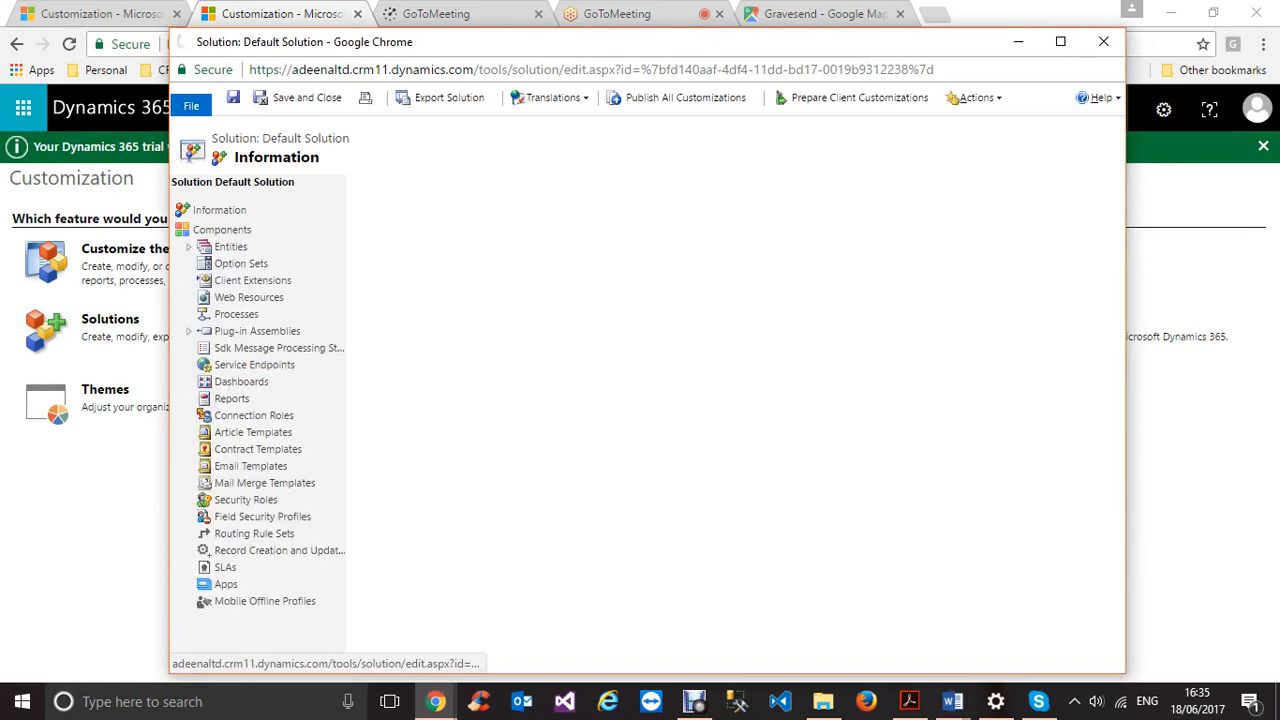
pyautogui.click(230, 246)
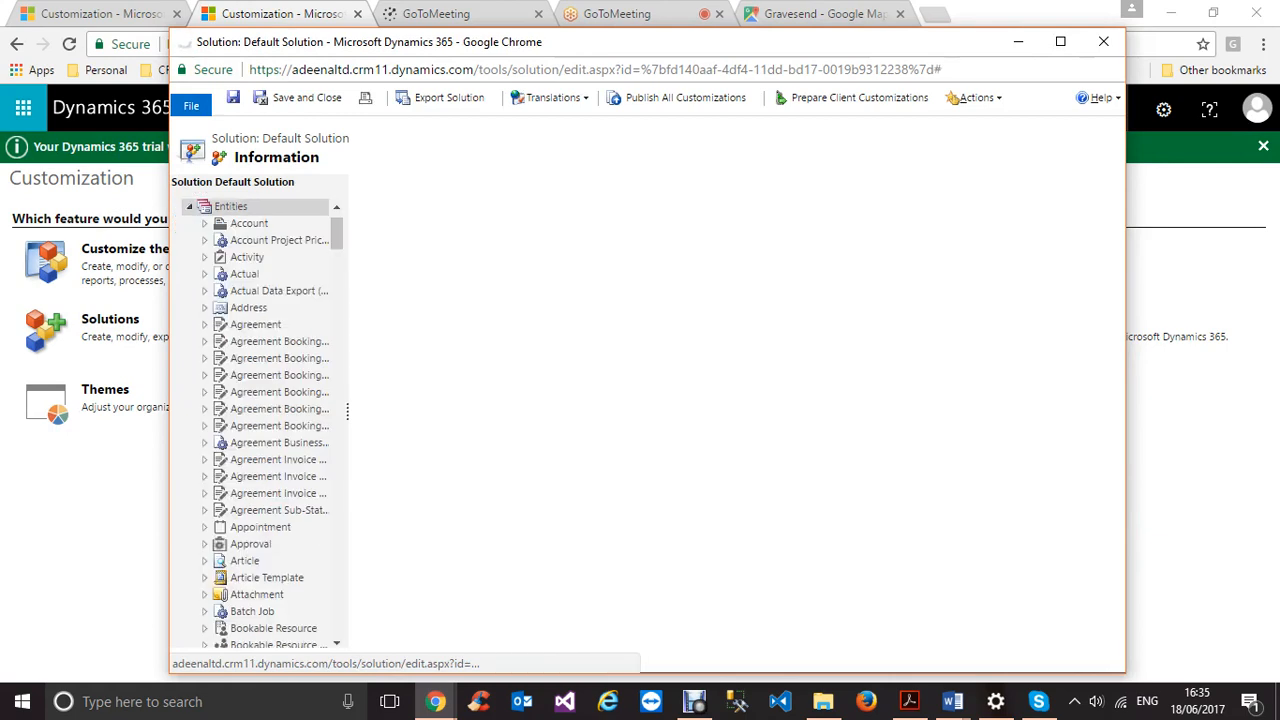
pyautogui.click(249, 223)
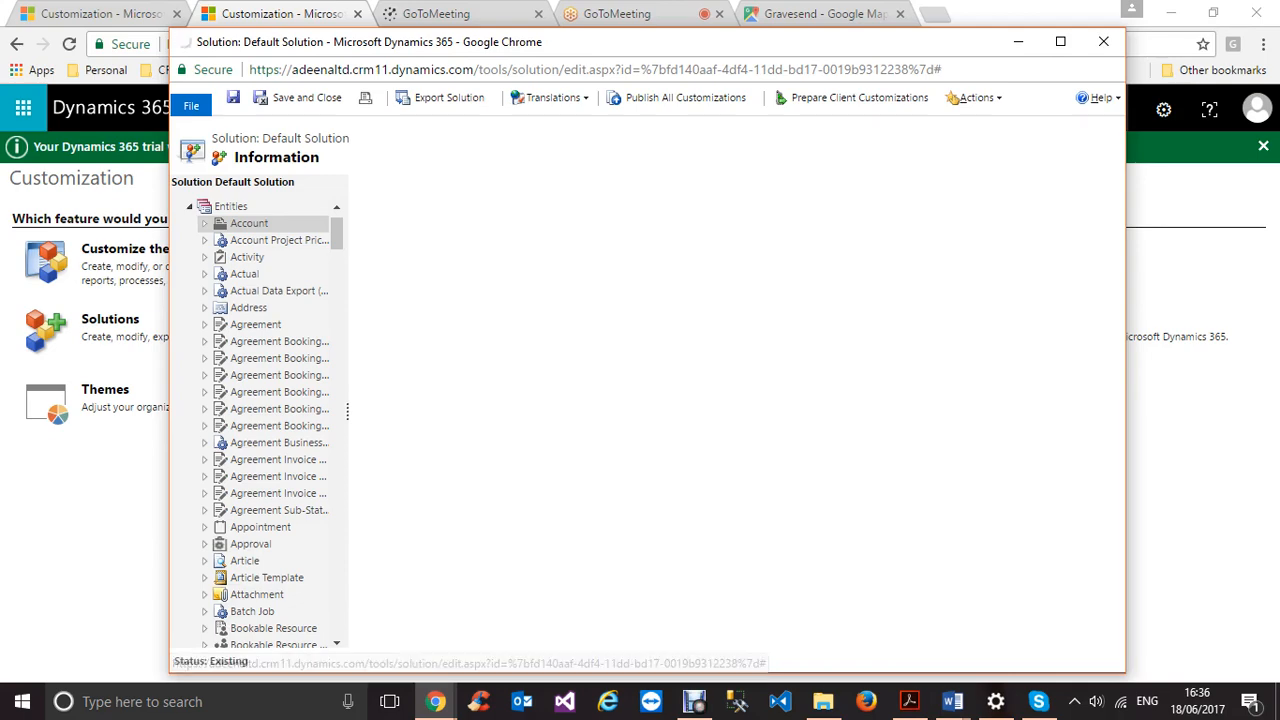
pyautogui.scroll(-3, 740, 410)
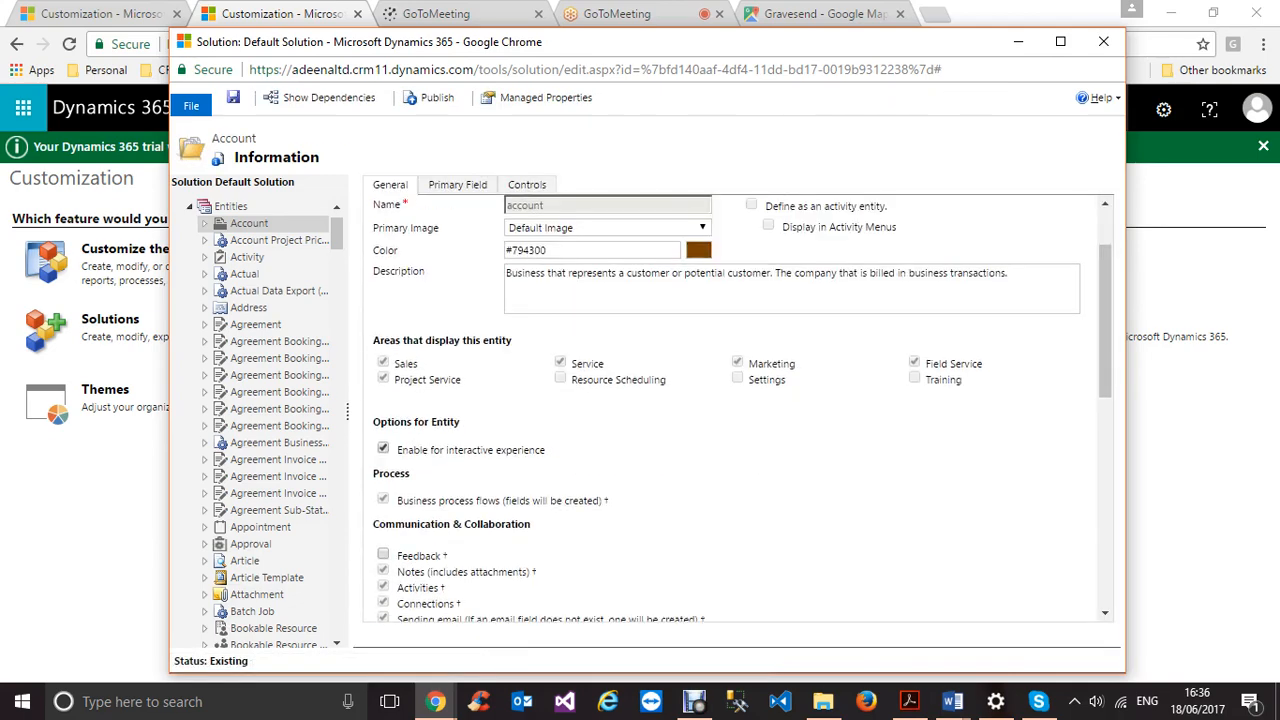
pyautogui.scroll(-3, 740, 410)
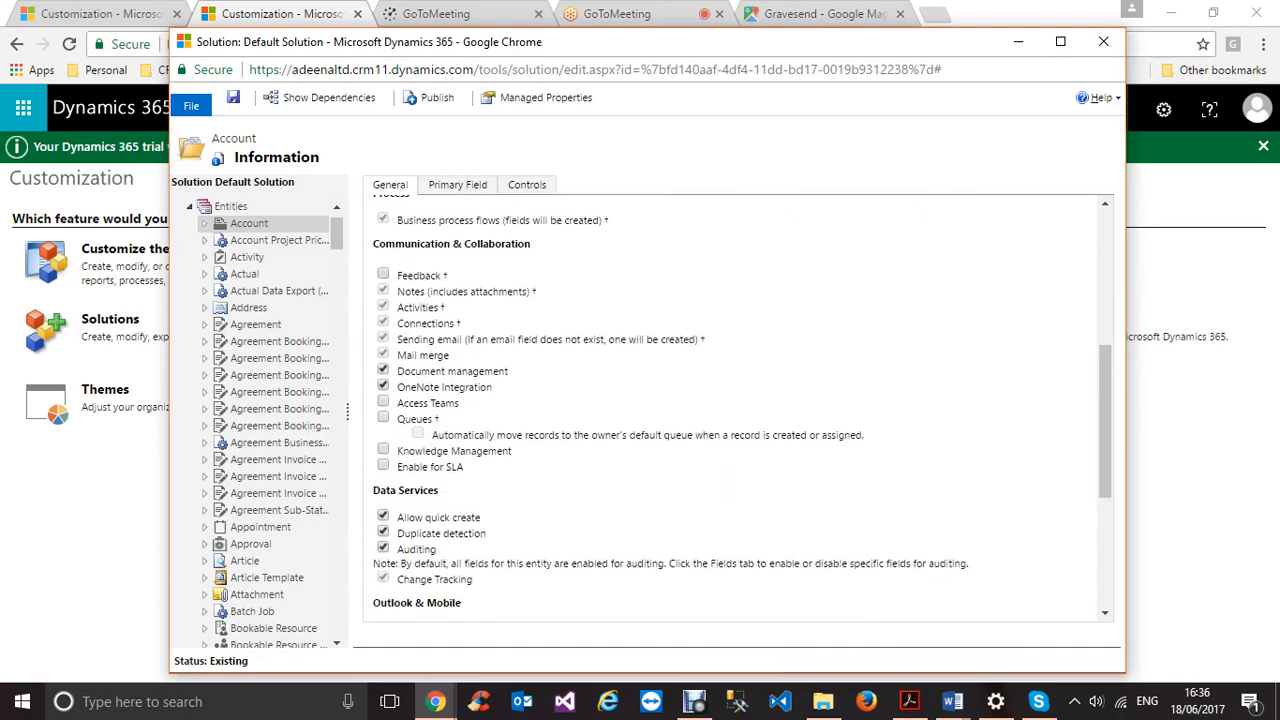
pyautogui.scroll(-1, 740, 410)
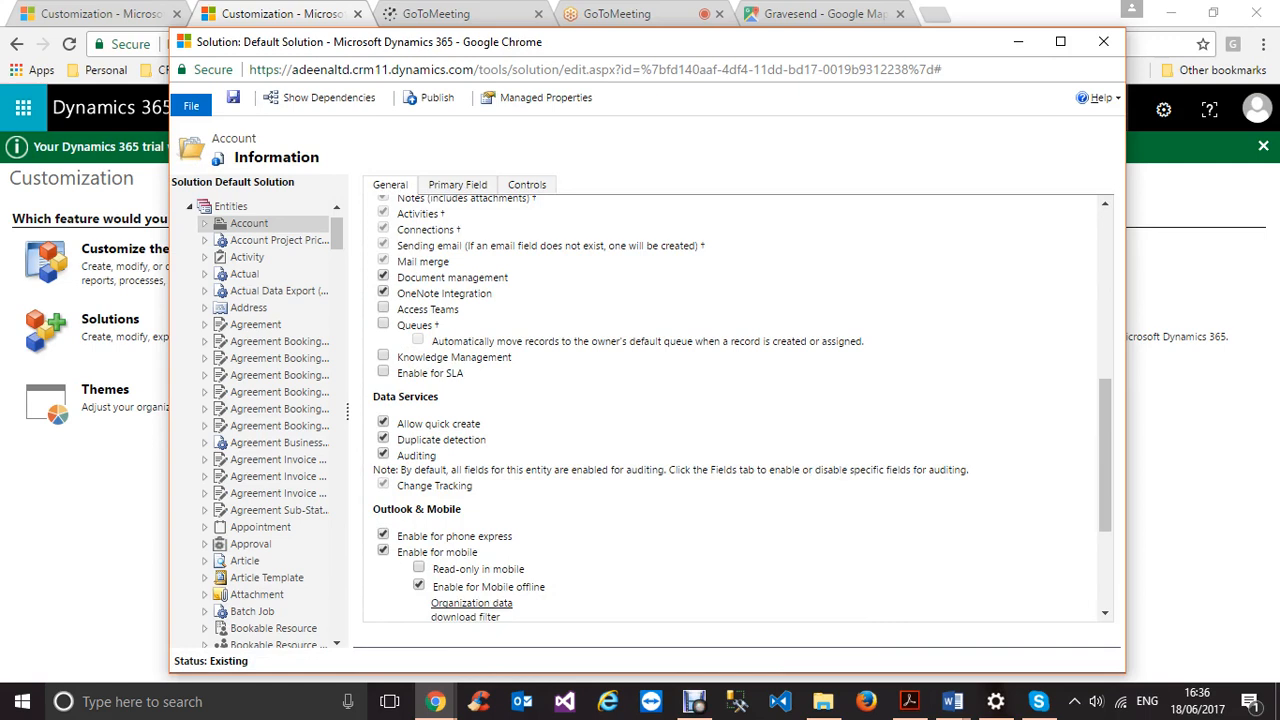
# Step: Try disabling Auditing on the Account entity, and discard the unsaved change by going to the entity's forms
pyautogui.click(383, 454)
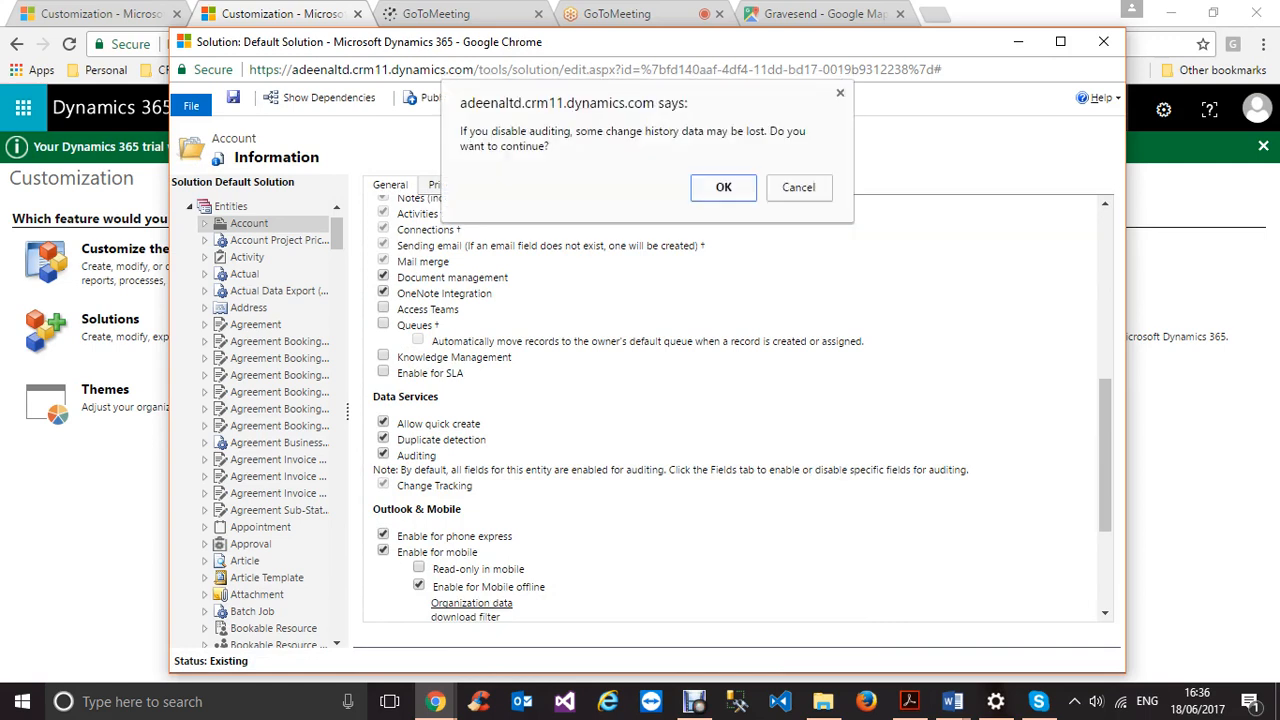
pyautogui.press('Return')
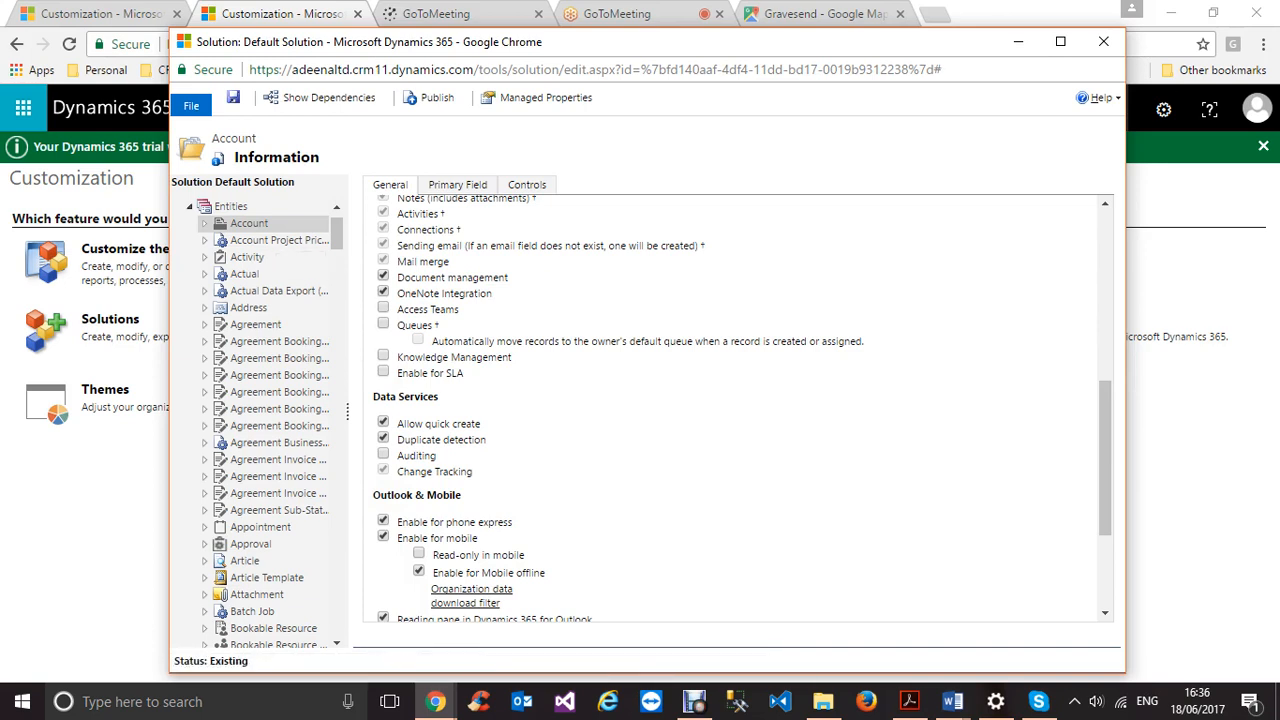
pyautogui.click(205, 223)
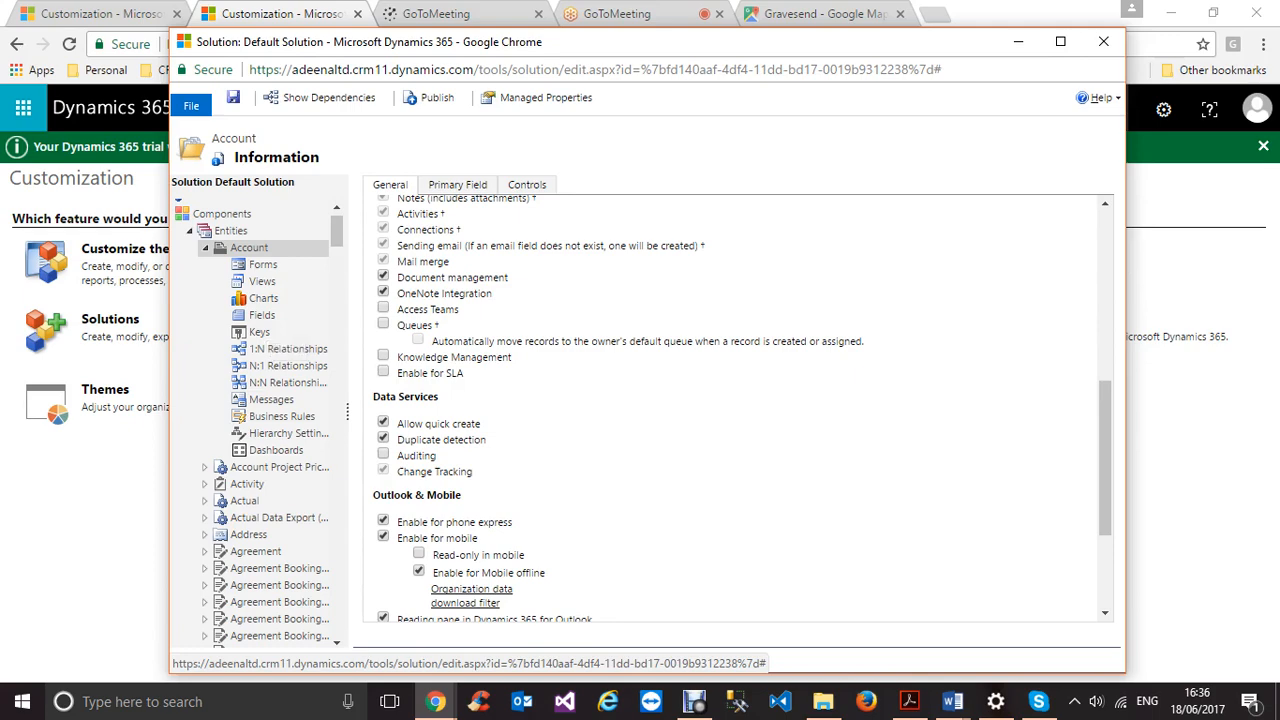
pyautogui.click(263, 265)
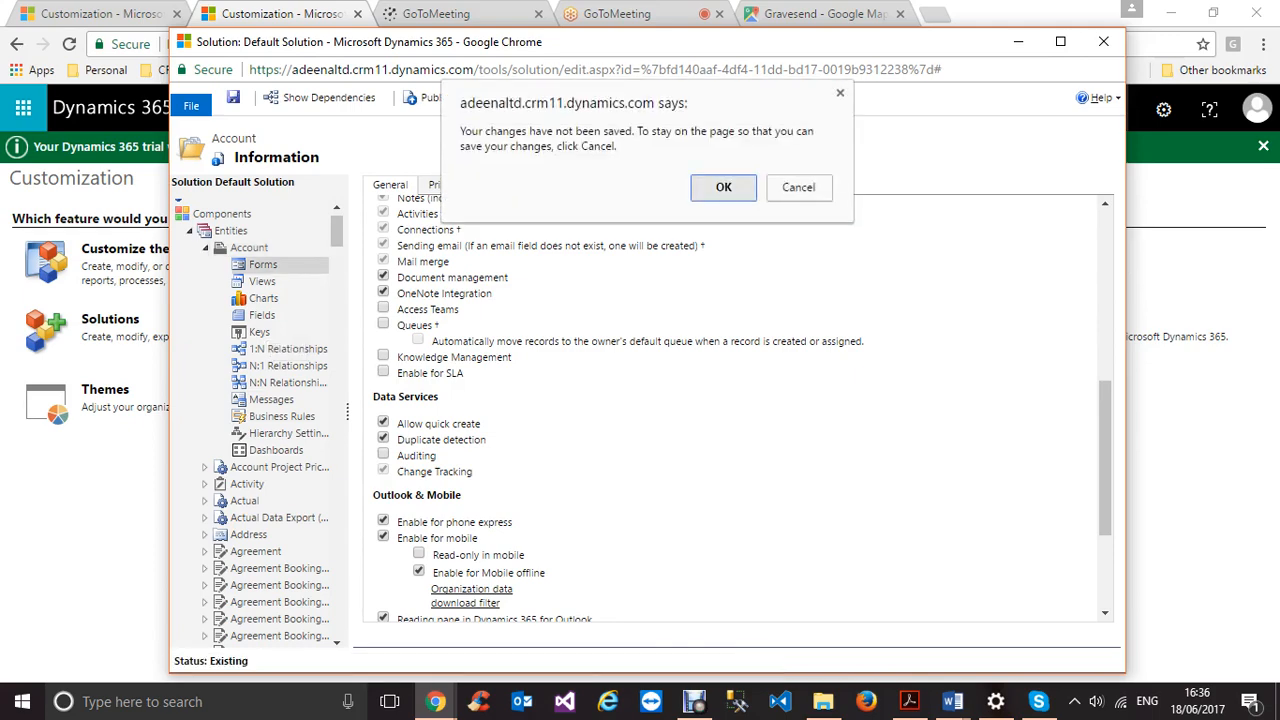
pyautogui.click(723, 187)
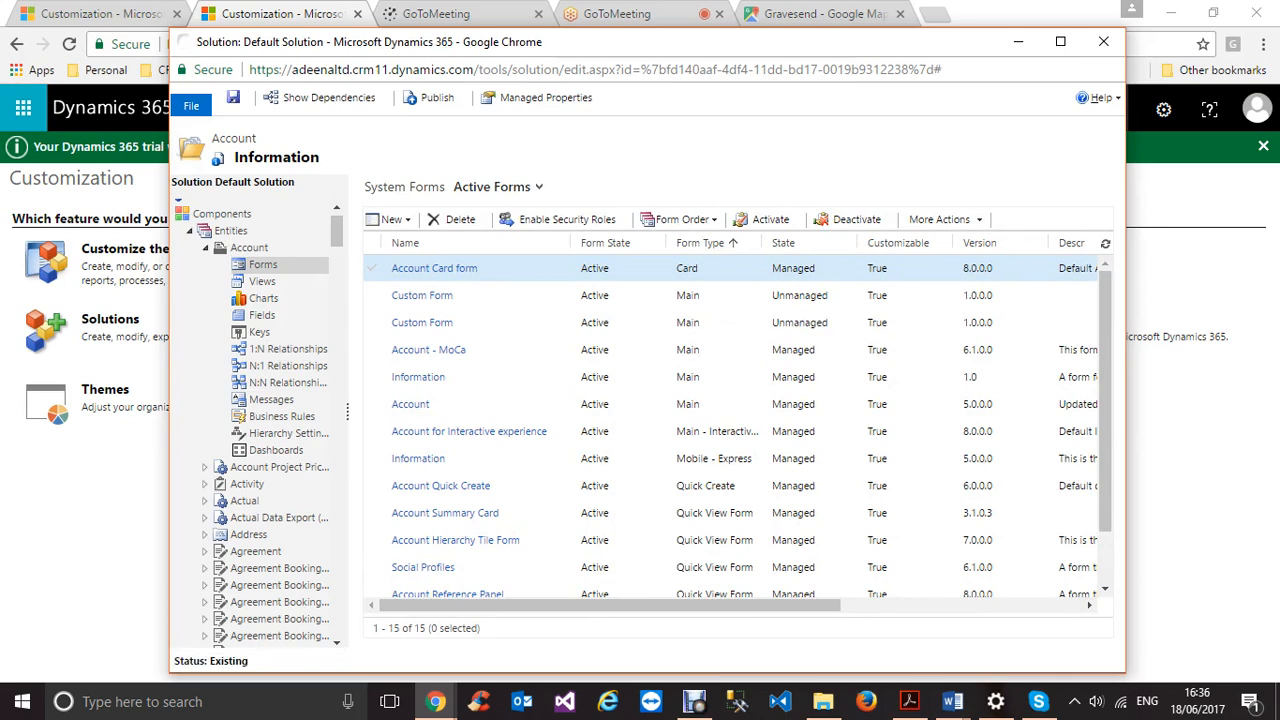
pyautogui.click(410, 404)
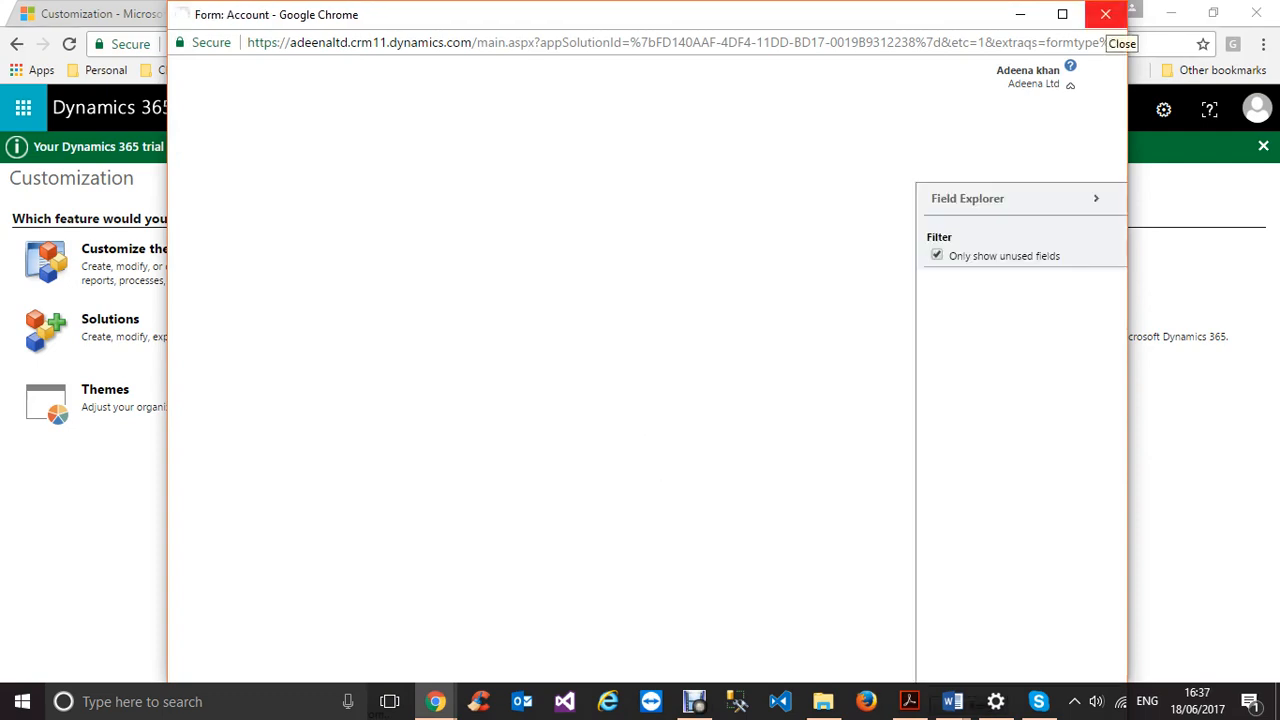
pyautogui.click(1105, 14)
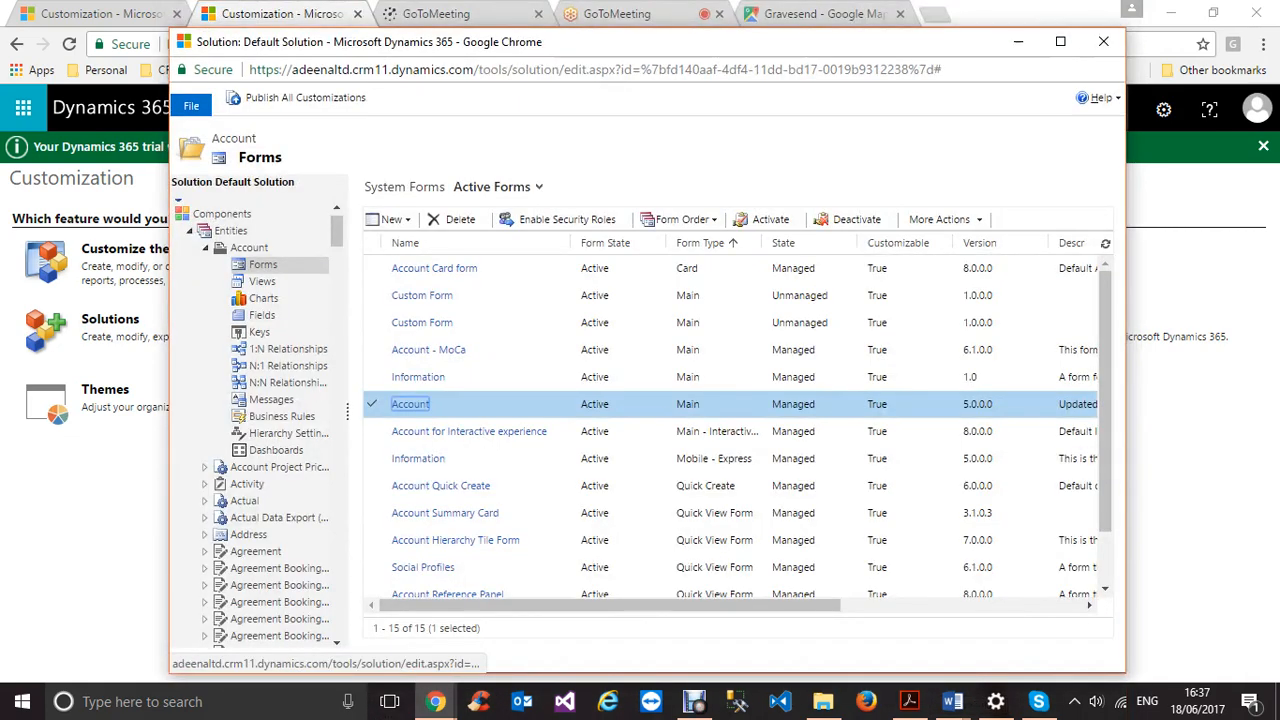
# Step: Open the Address 1: City field of the Account entity and save and close it with Auditing set to Enable
pyautogui.click(262, 315)
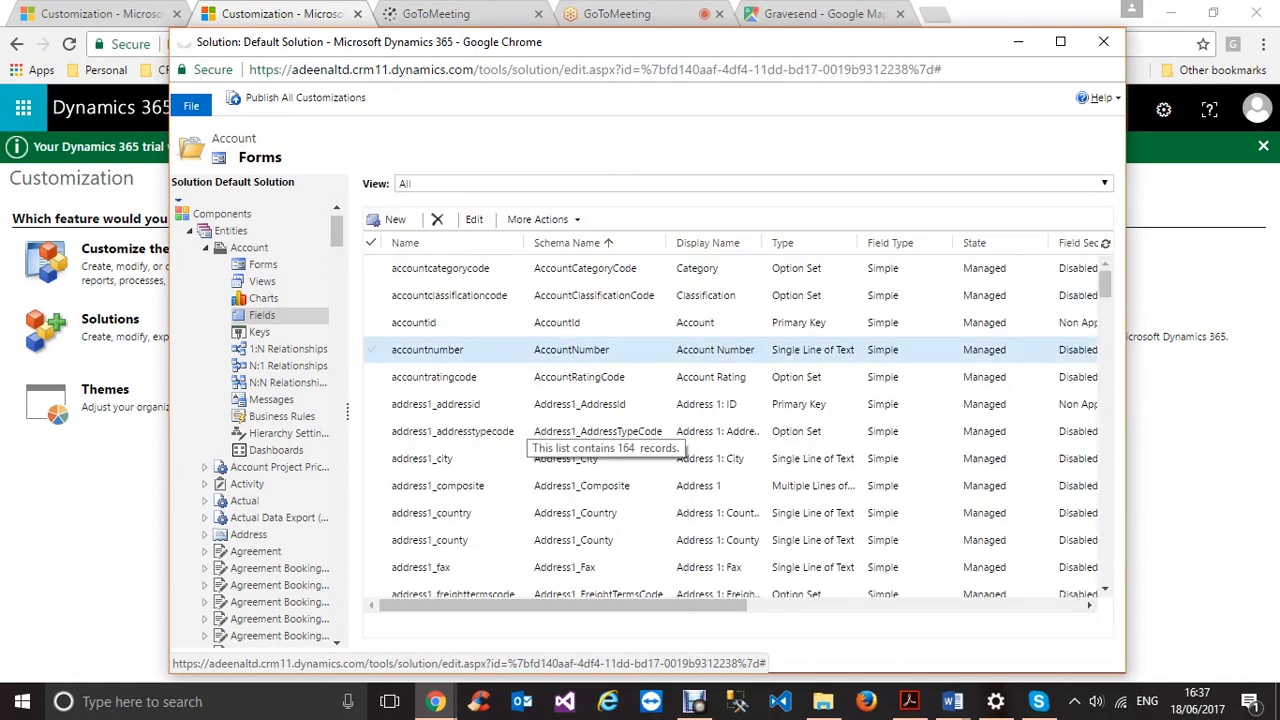
pyautogui.doubleClick(520, 458)
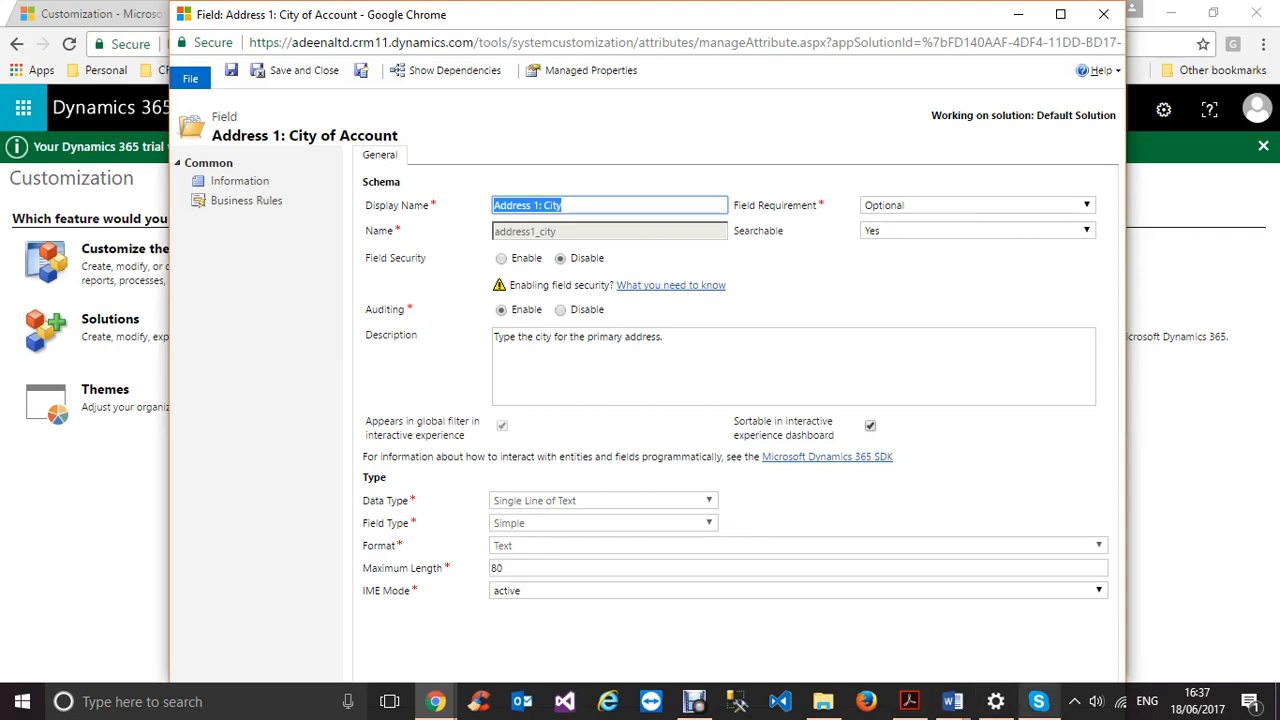
pyautogui.moveTo(996, 703)
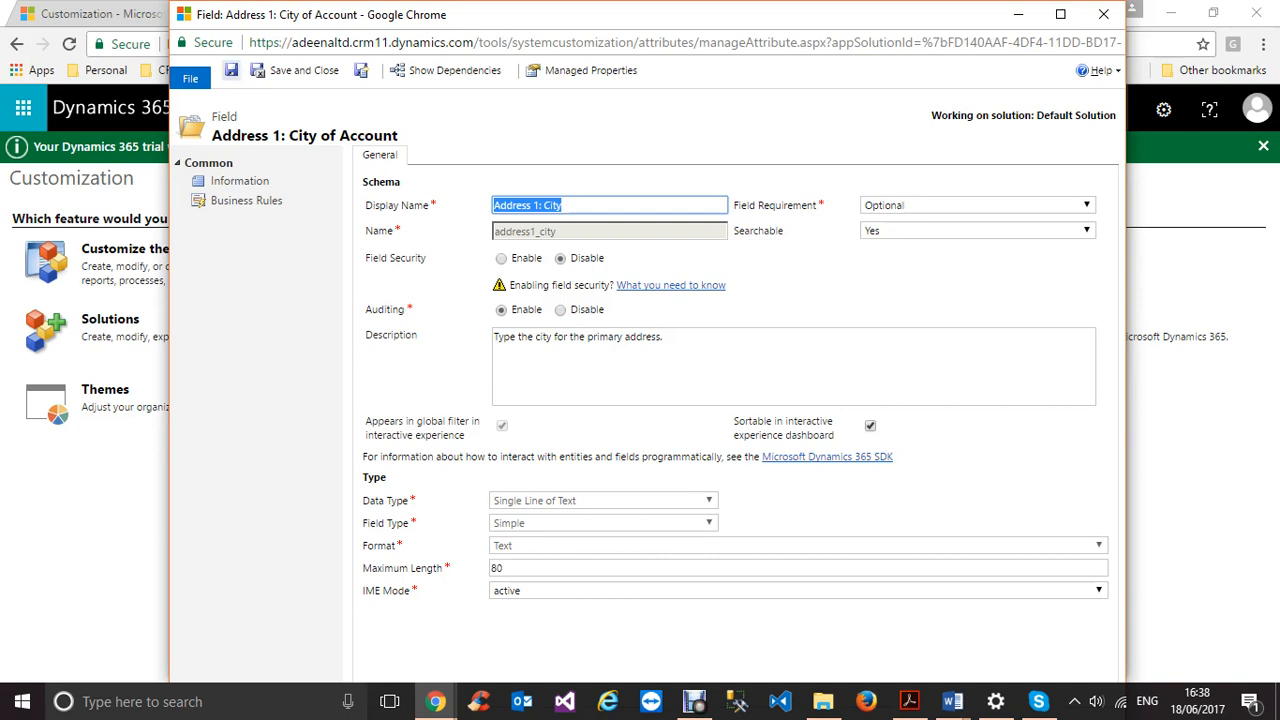
pyautogui.click(231, 70)
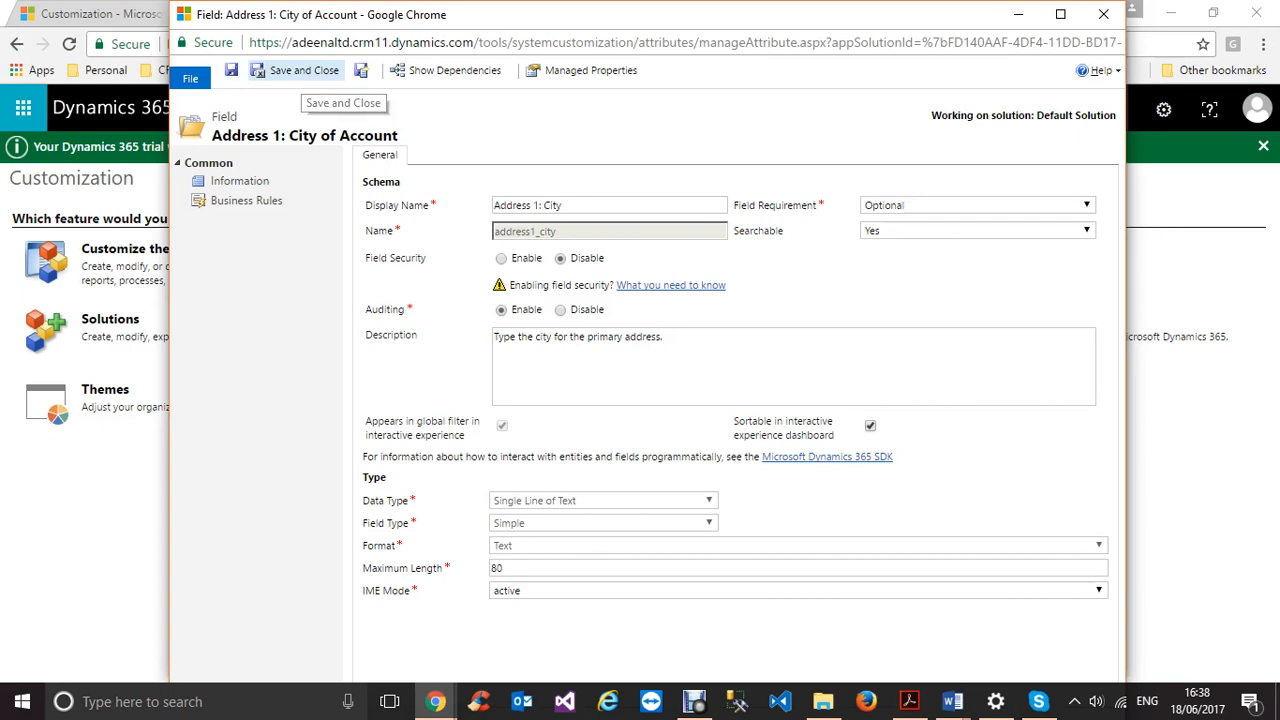
pyautogui.click(300, 70)
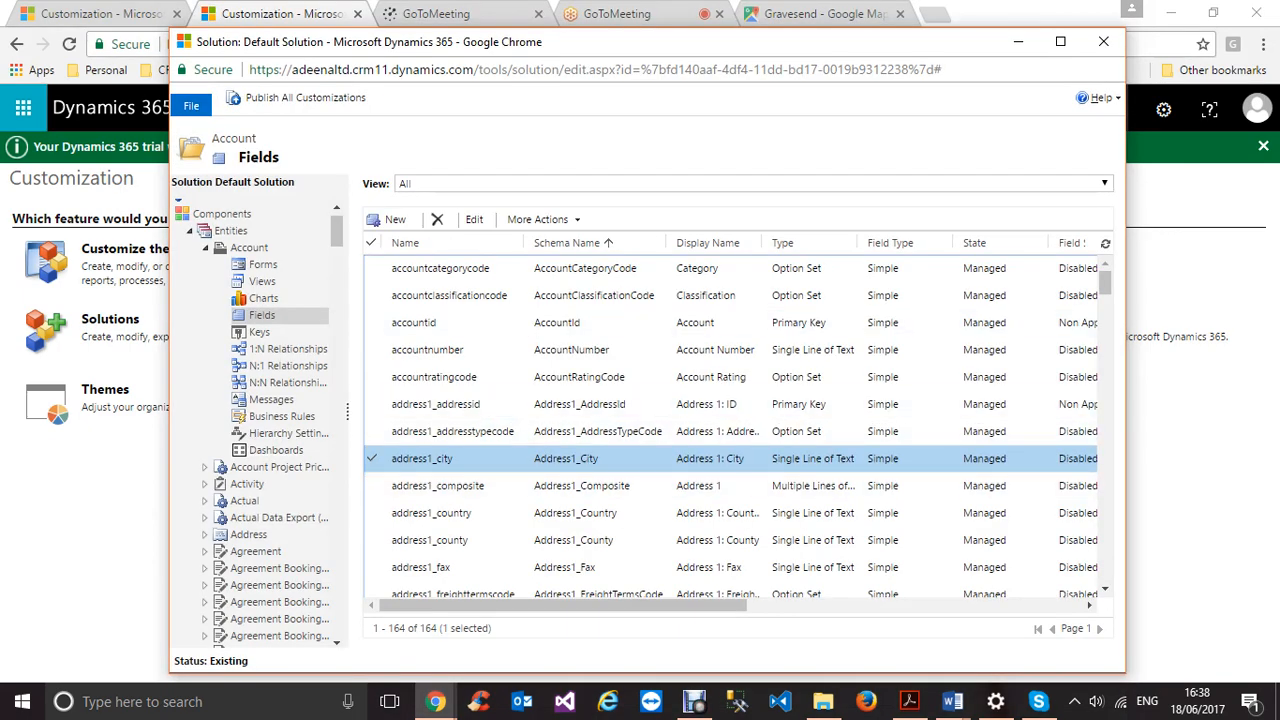
# Step: Return to the Account entity's definition, check Auditing under Data Services, and publish the entity
pyautogui.click(249, 248)
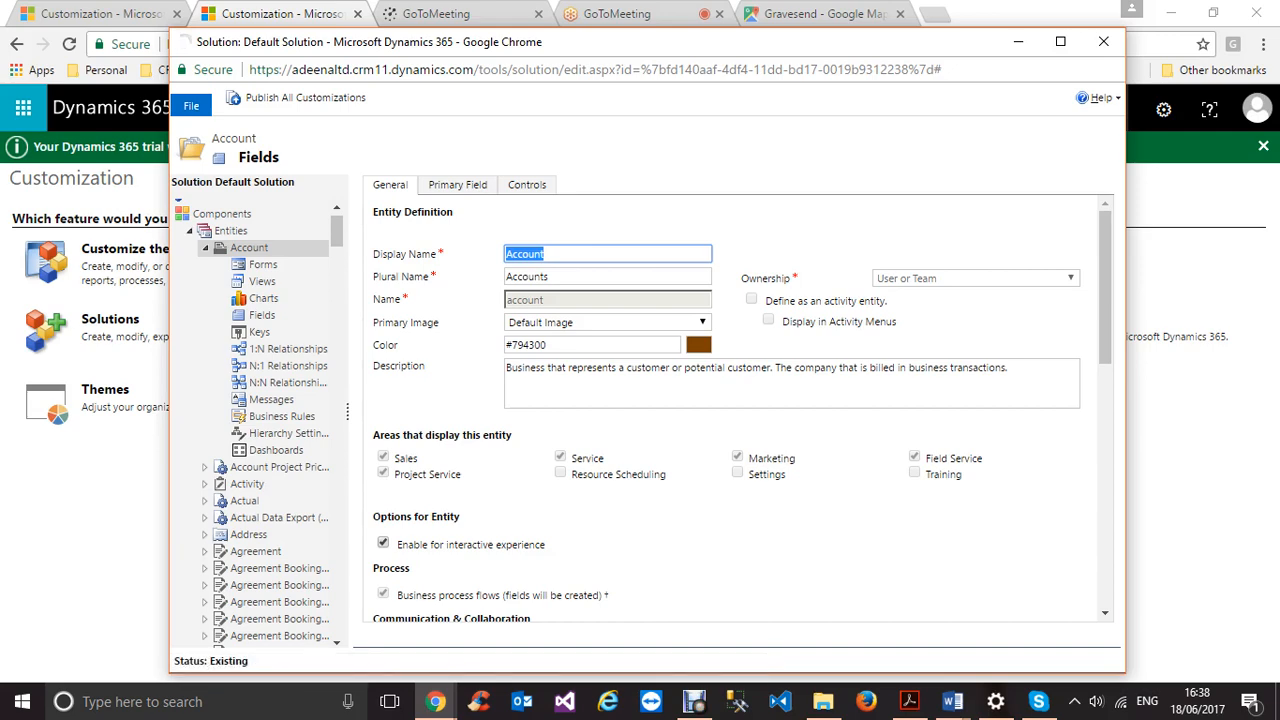
pyautogui.scroll(-5, 740, 400)
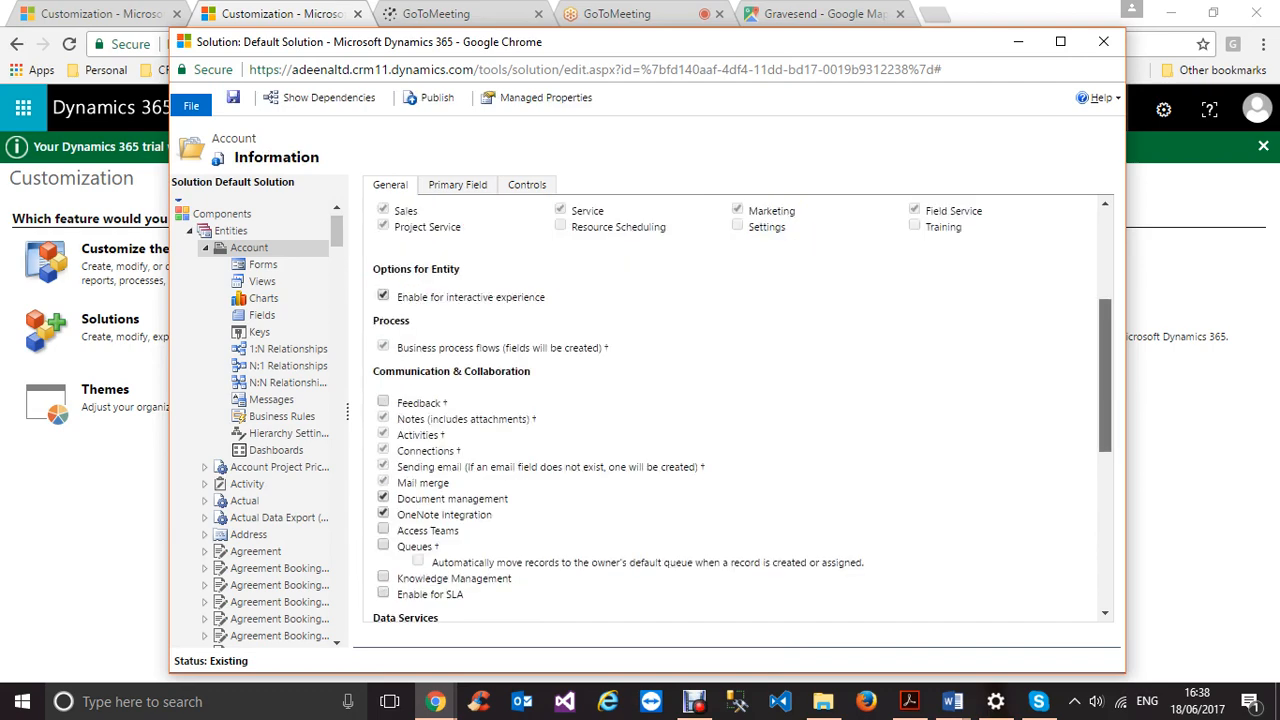
pyautogui.scroll(-3, 740, 400)
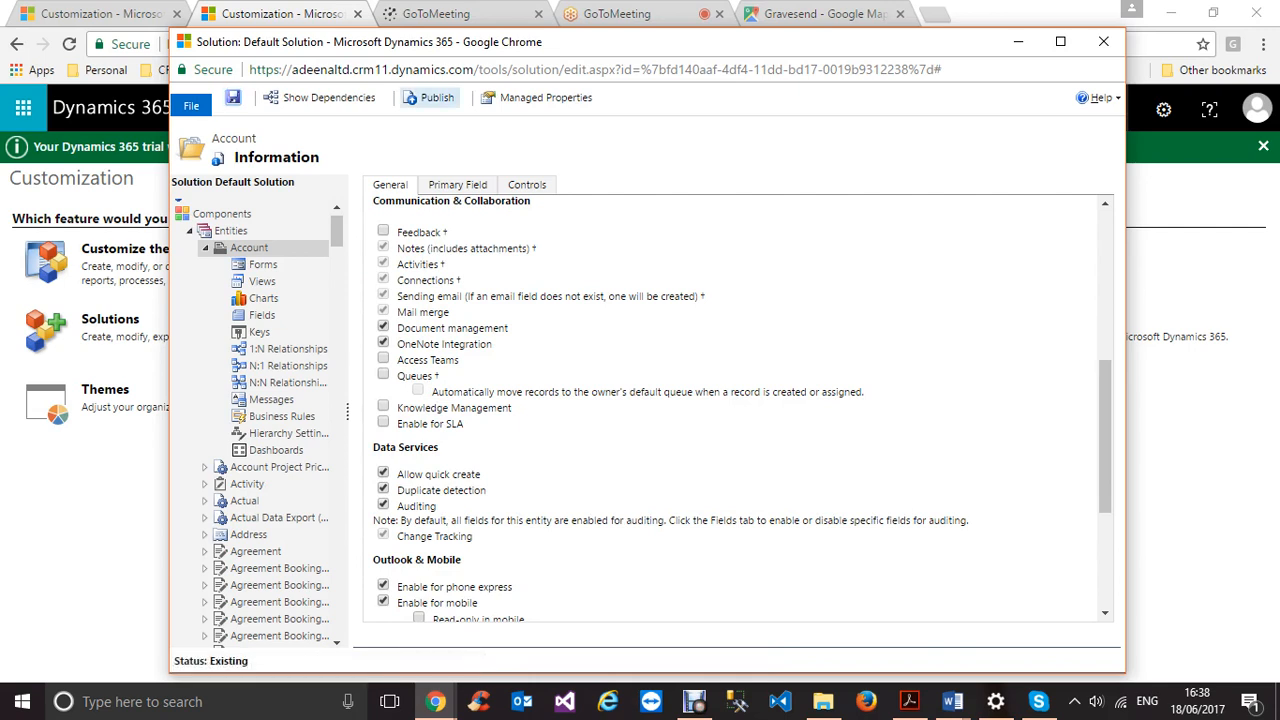
pyautogui.click(437, 97)
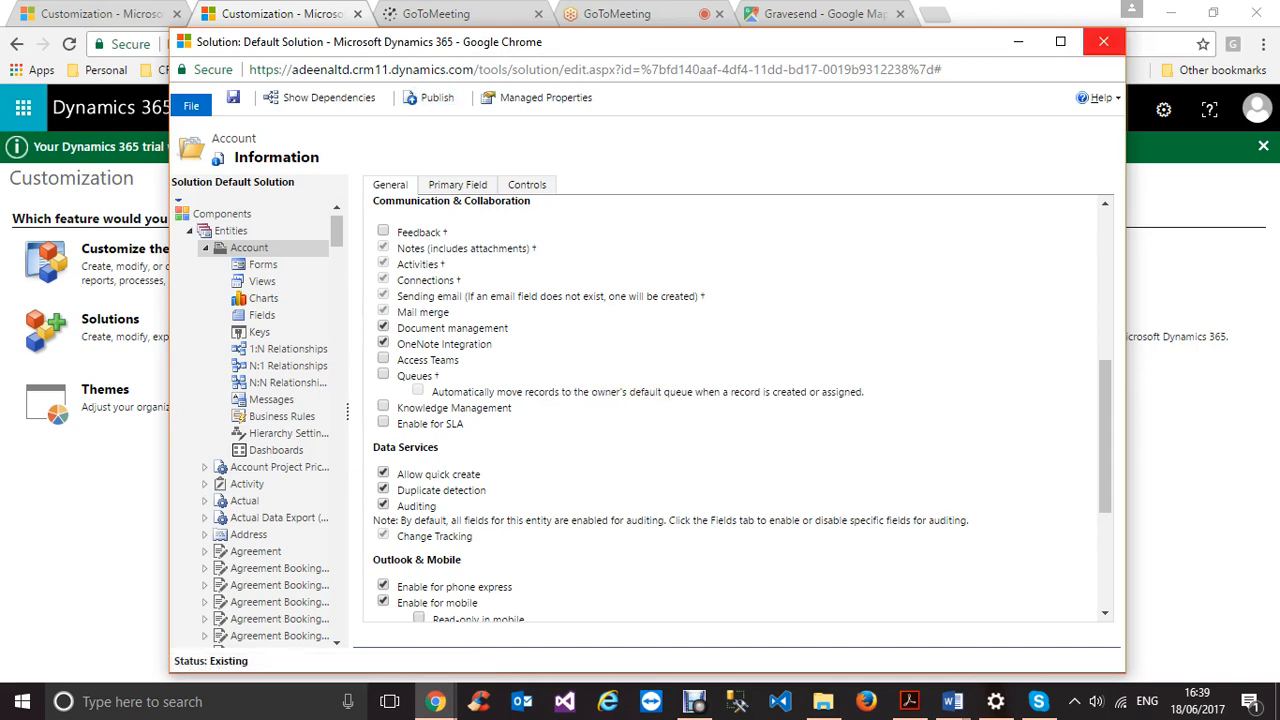
# Step: Close the Default Solution window and reload the Dynamics 365 page, agreeing to the form resubmission
pyautogui.click(1103, 41)
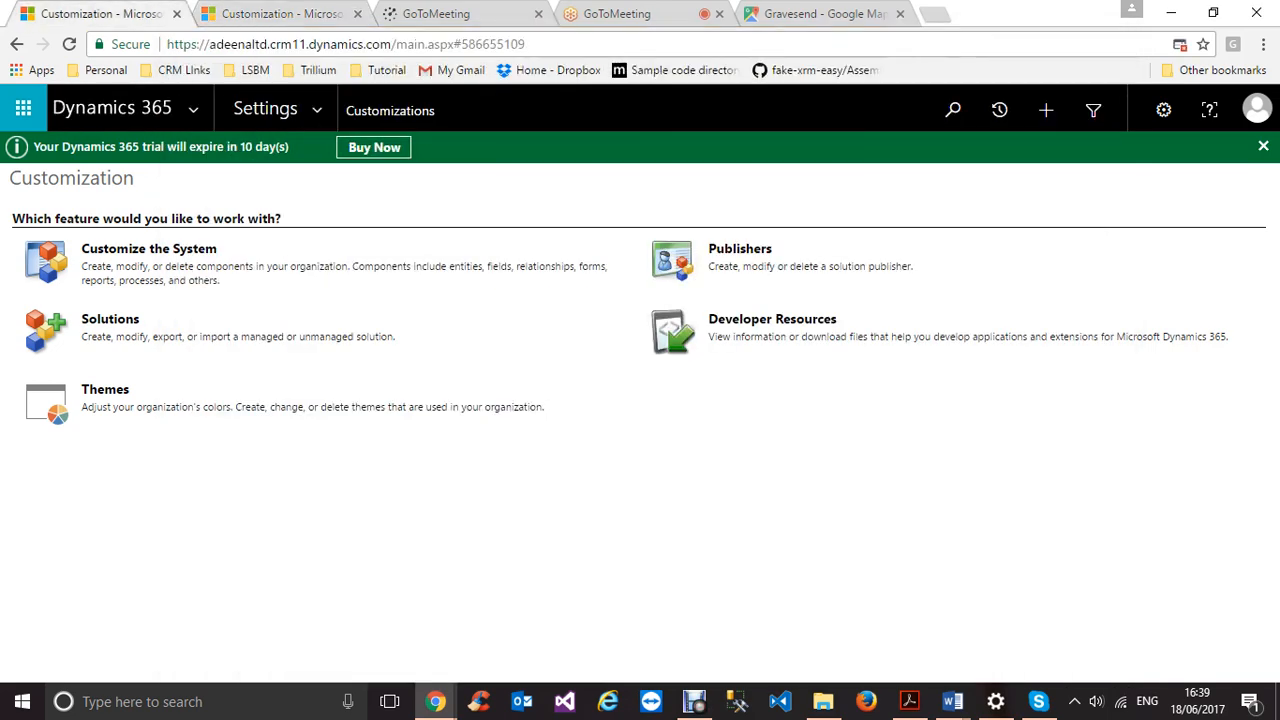
pyautogui.hotkey('ctrl', 'Tab')
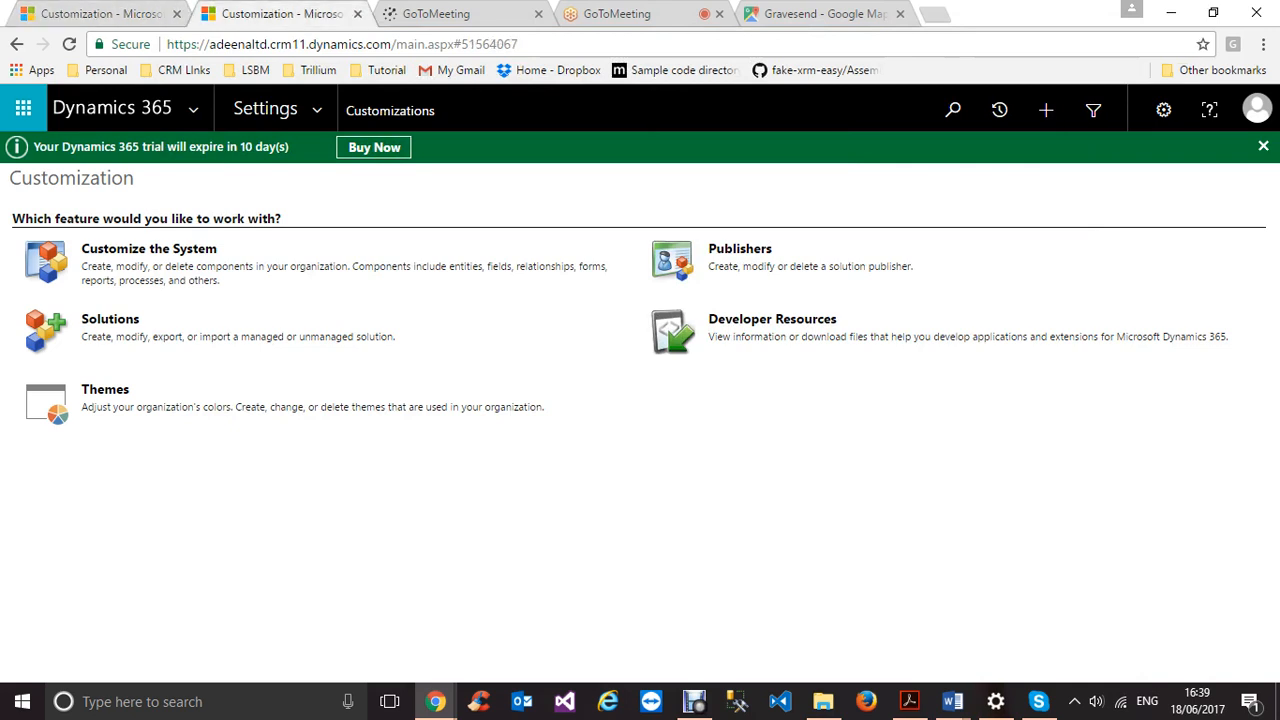
pyautogui.click(100, 14)
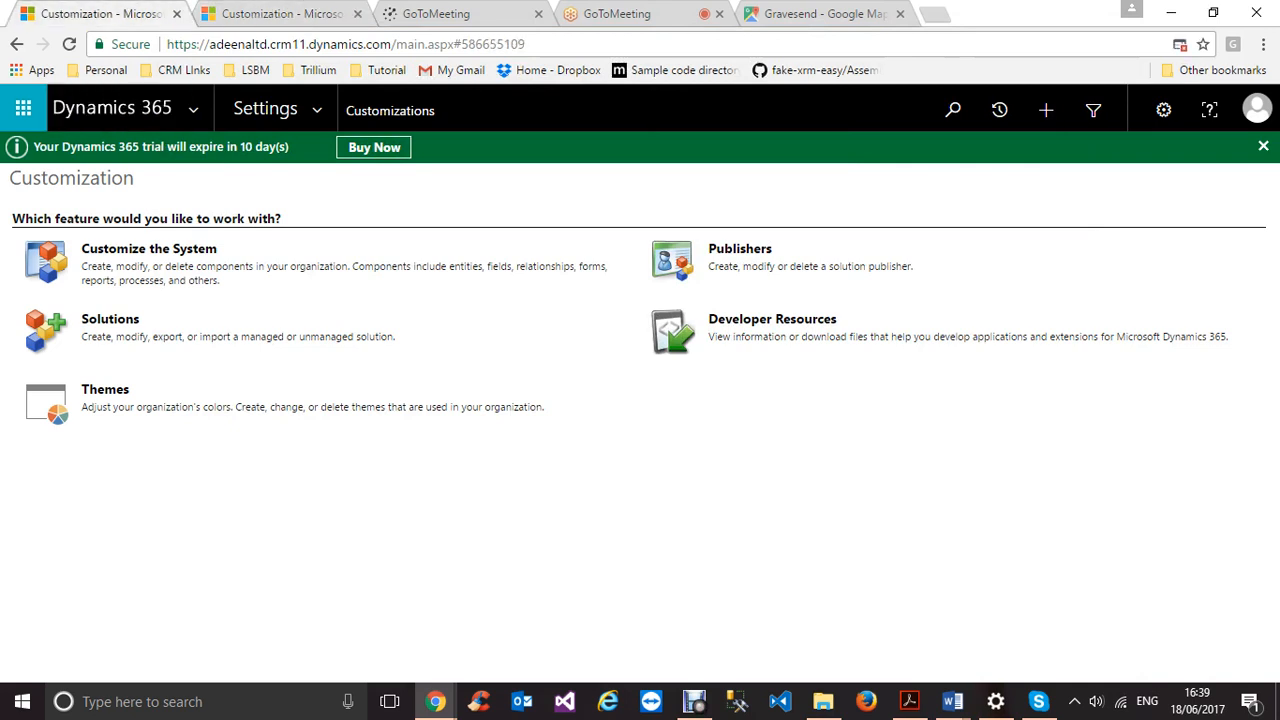
pyautogui.click(69, 44)
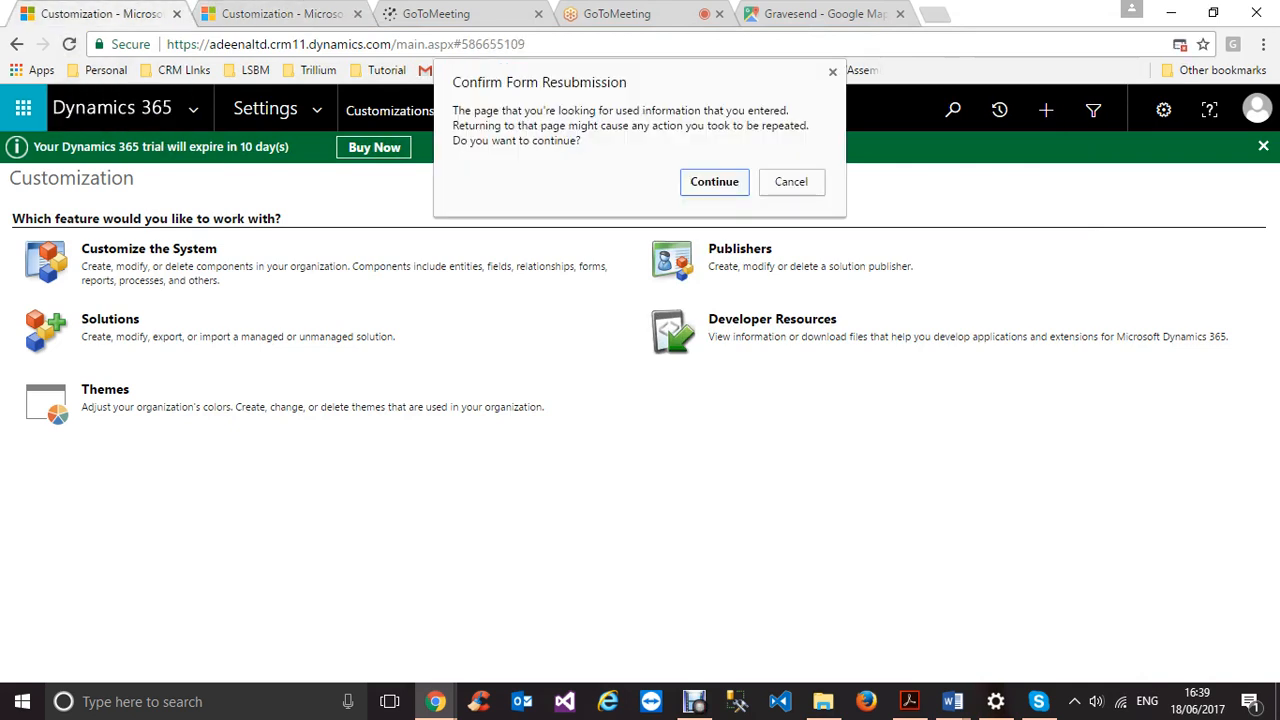
pyautogui.press('Return')
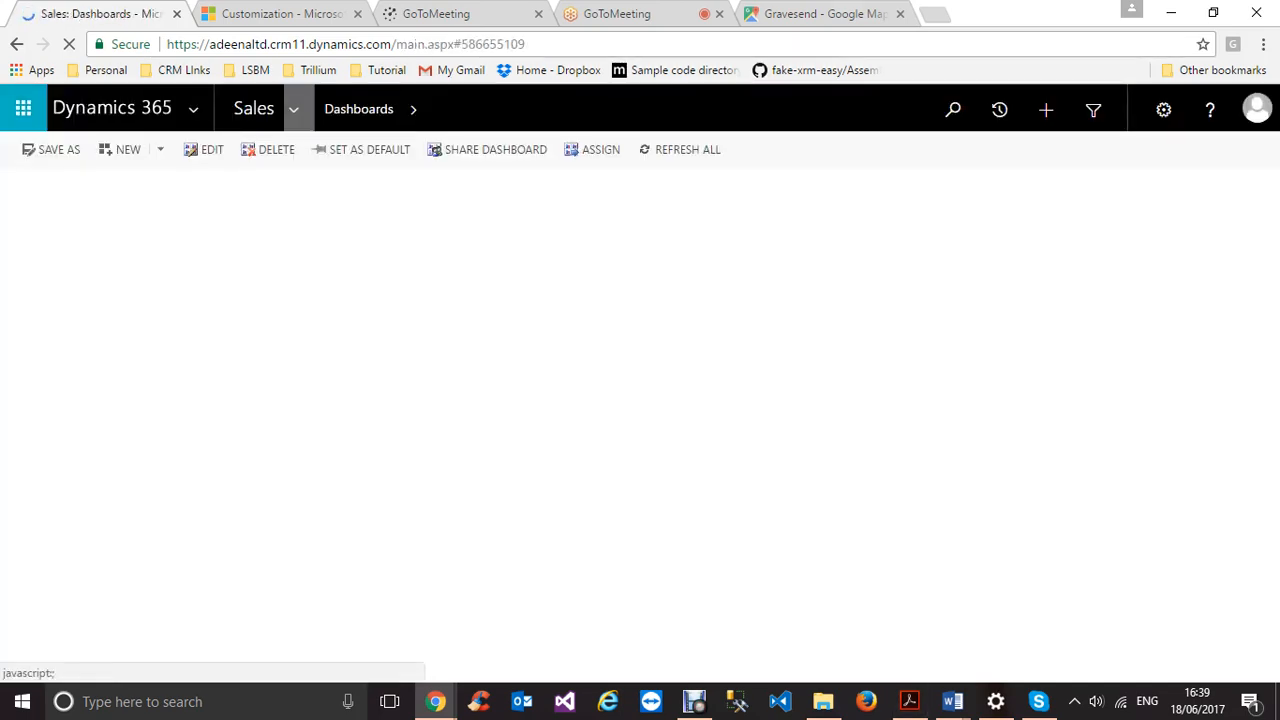
# Step: Switch the Sales accounts list to the Active Accounts view and open the A. Datum account
pyautogui.click(293, 109)
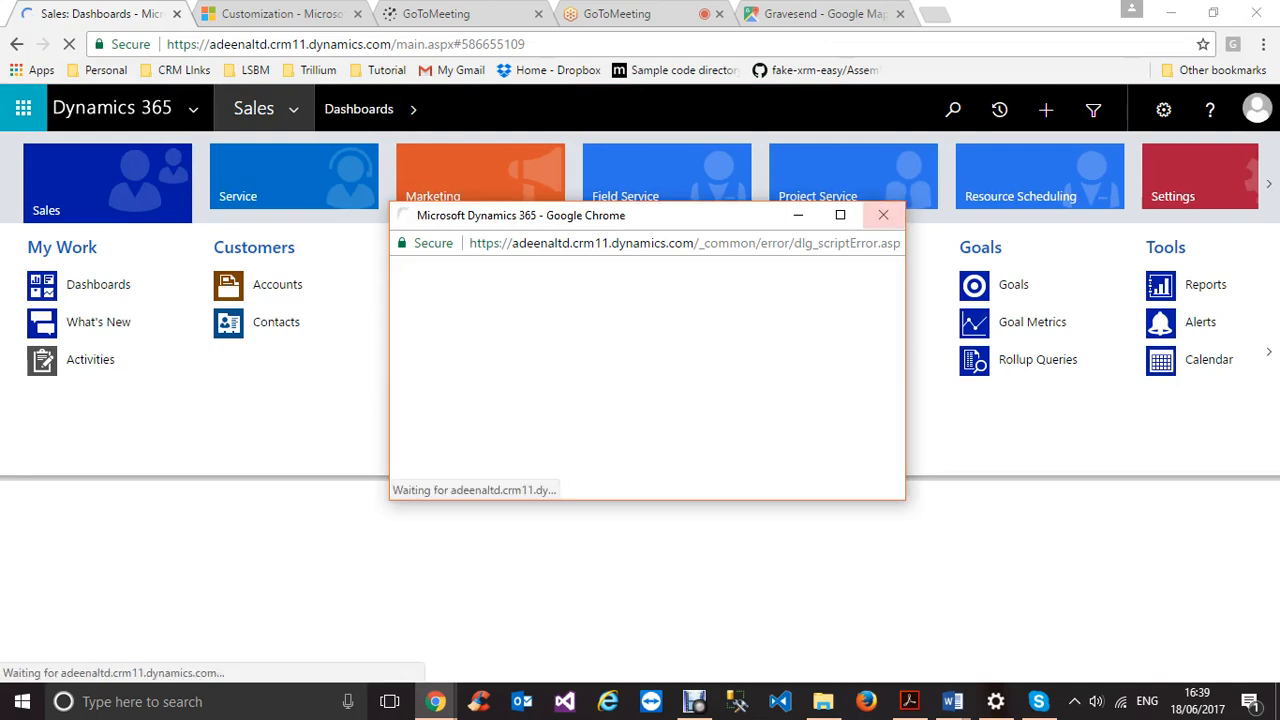
pyautogui.click(272, 284)
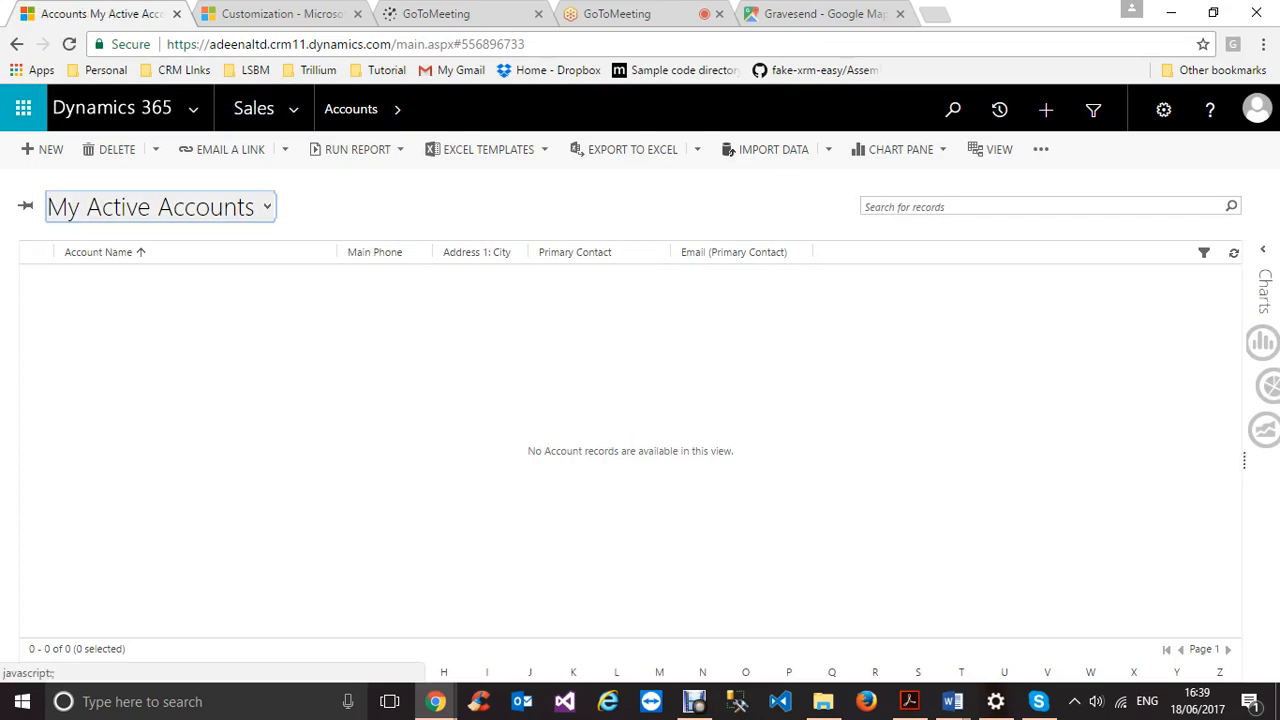
pyautogui.click(150, 207)
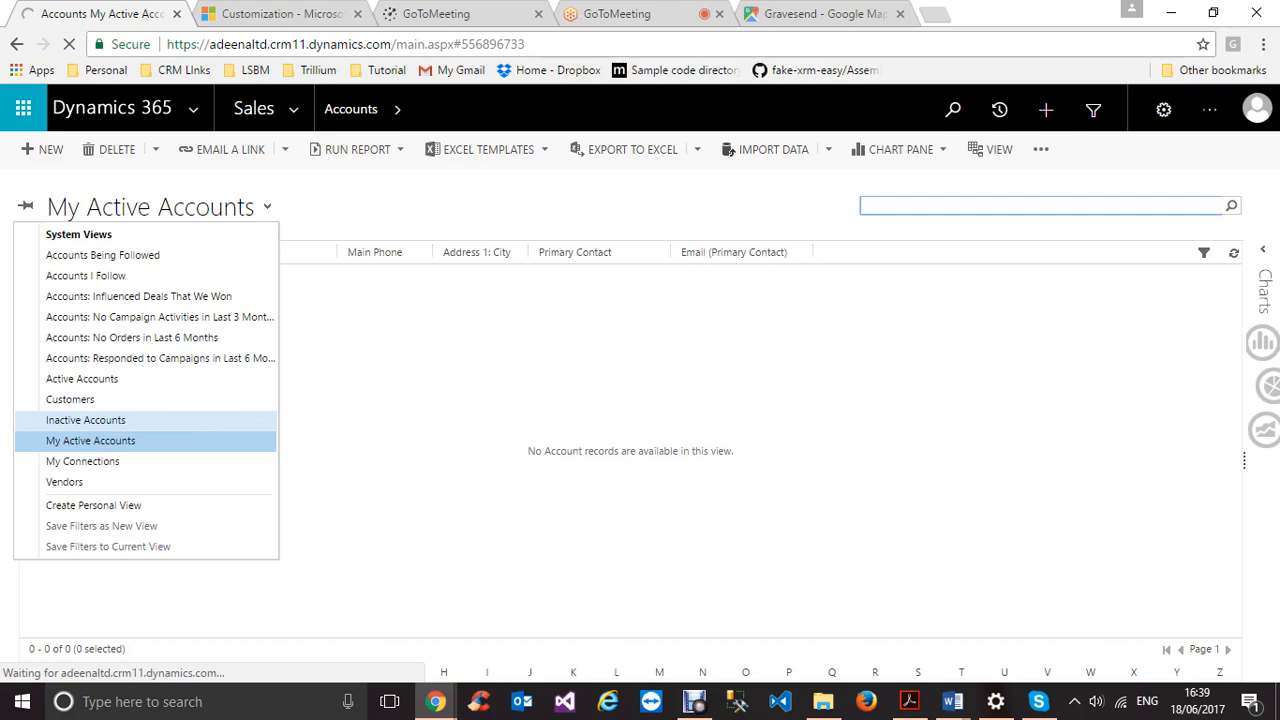
pyautogui.click(82, 379)
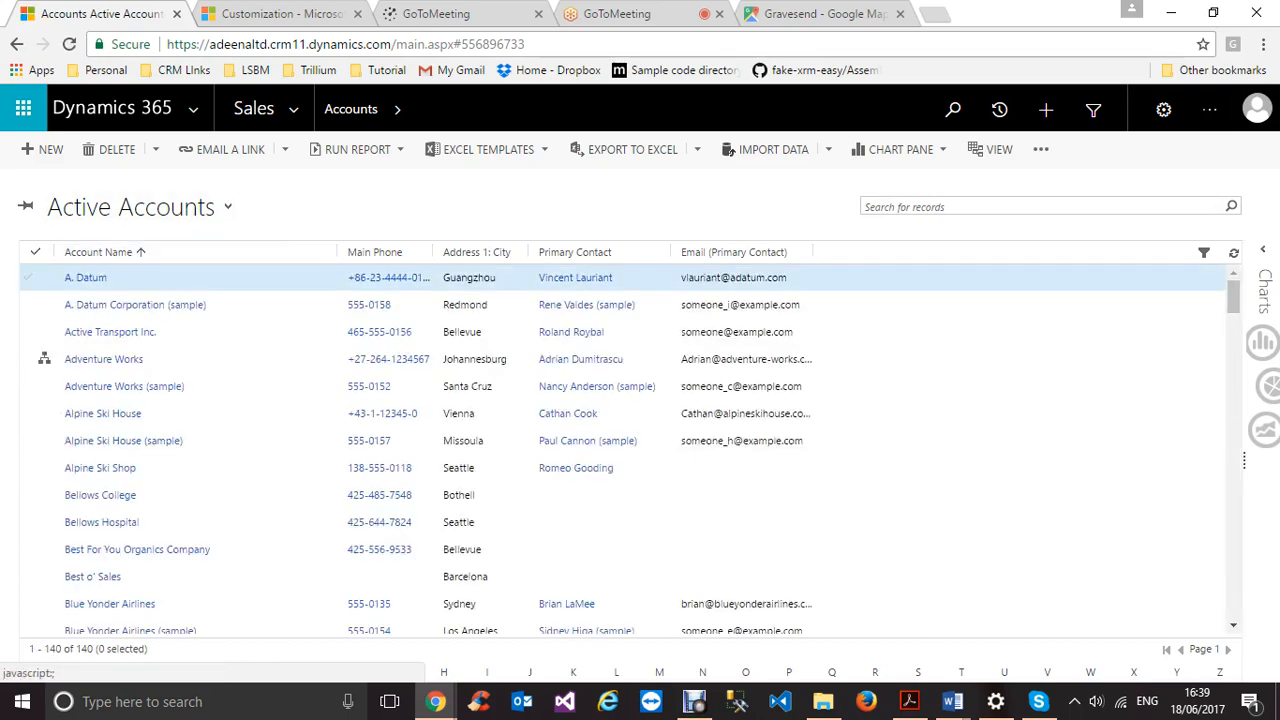
pyautogui.click(575, 278)
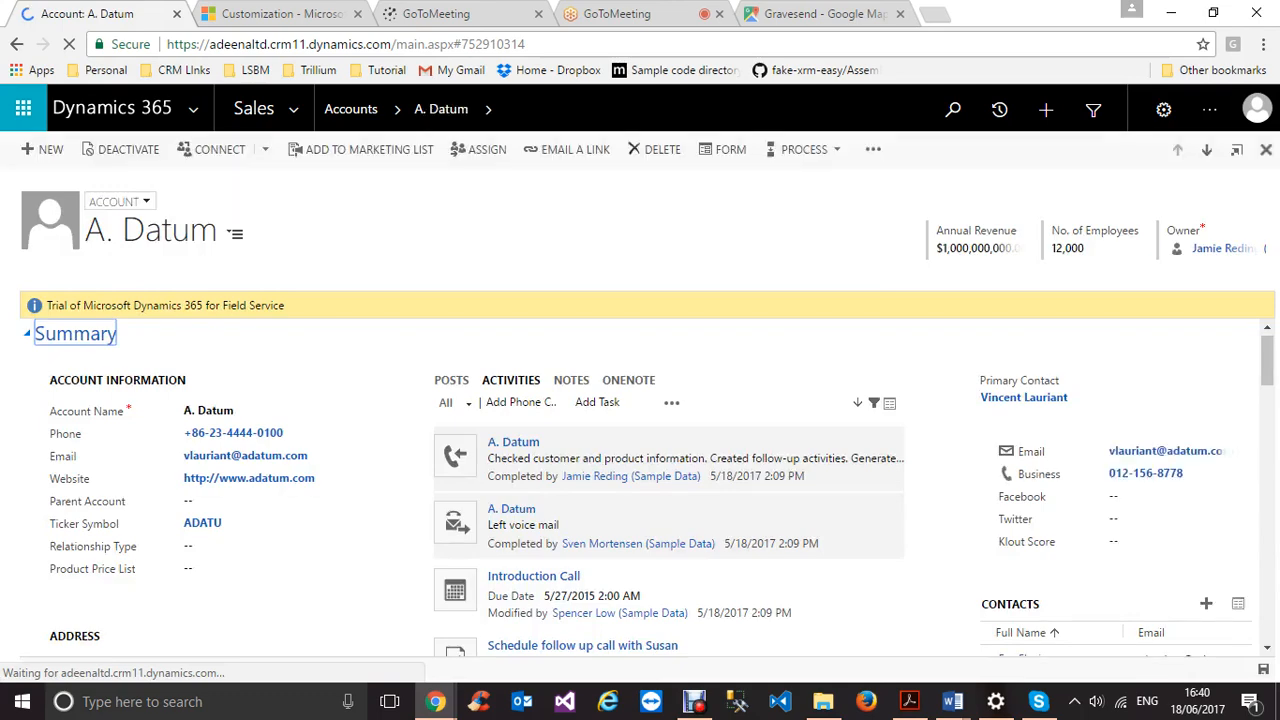
# Step: Set the city in A. Datum's address to Colombo and save the account
pyautogui.scroll(-3, 270, 430)
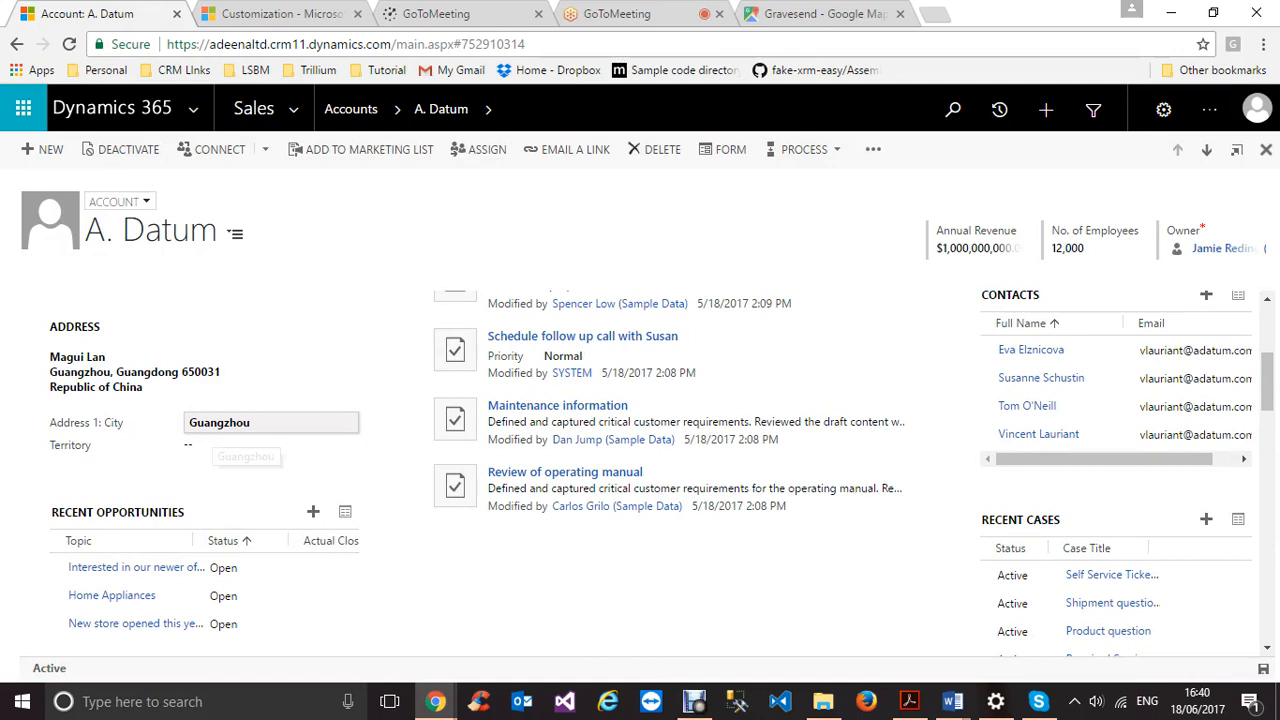
pyautogui.click(264, 424)
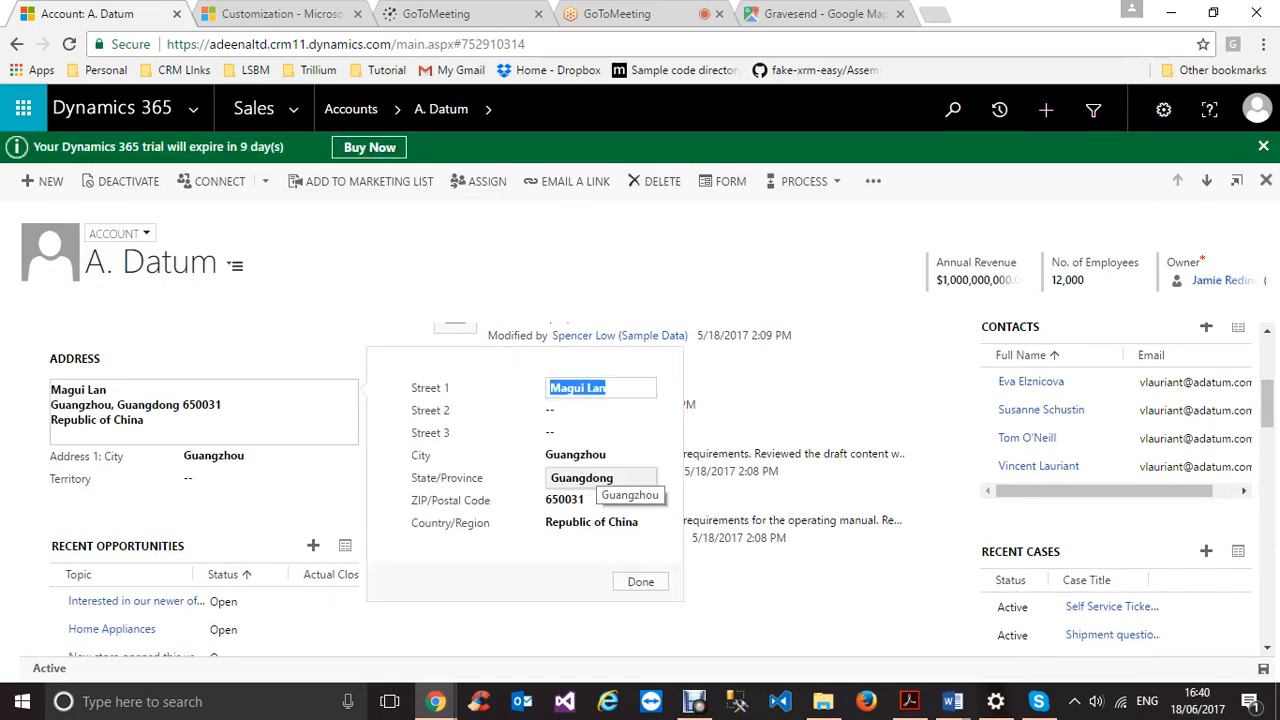
pyautogui.click(612, 455)
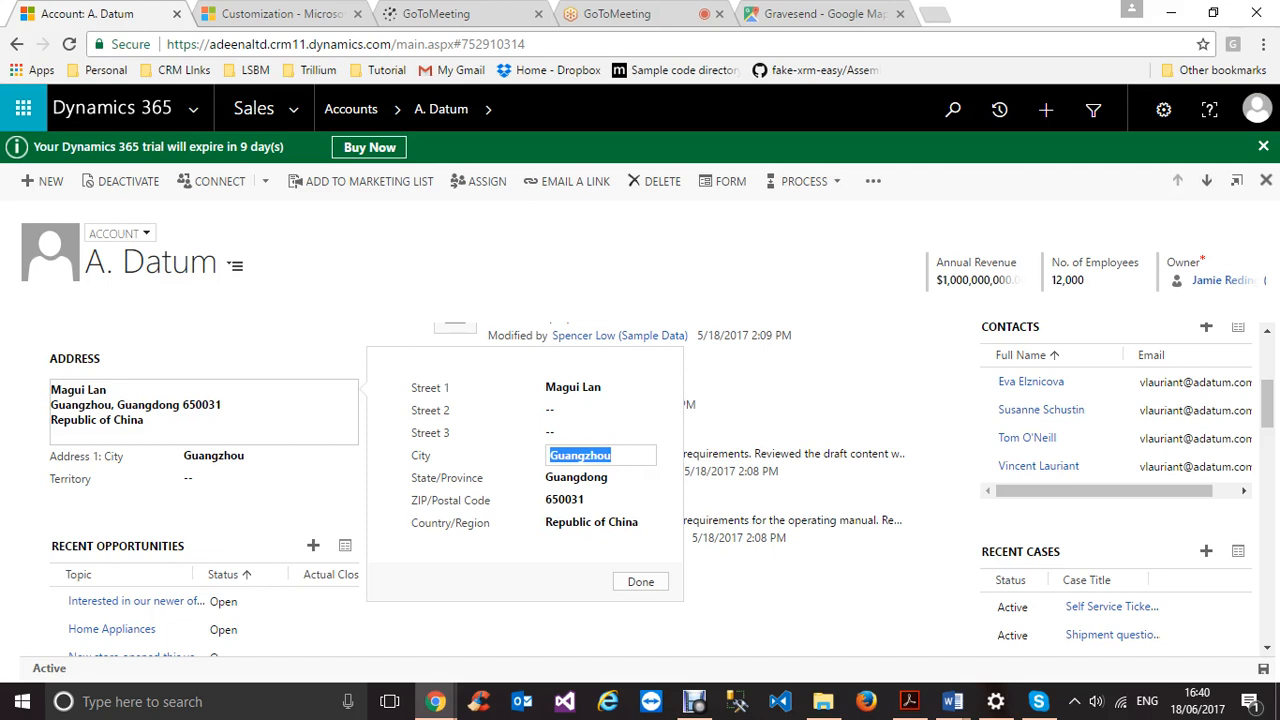
pyautogui.write('Colo')
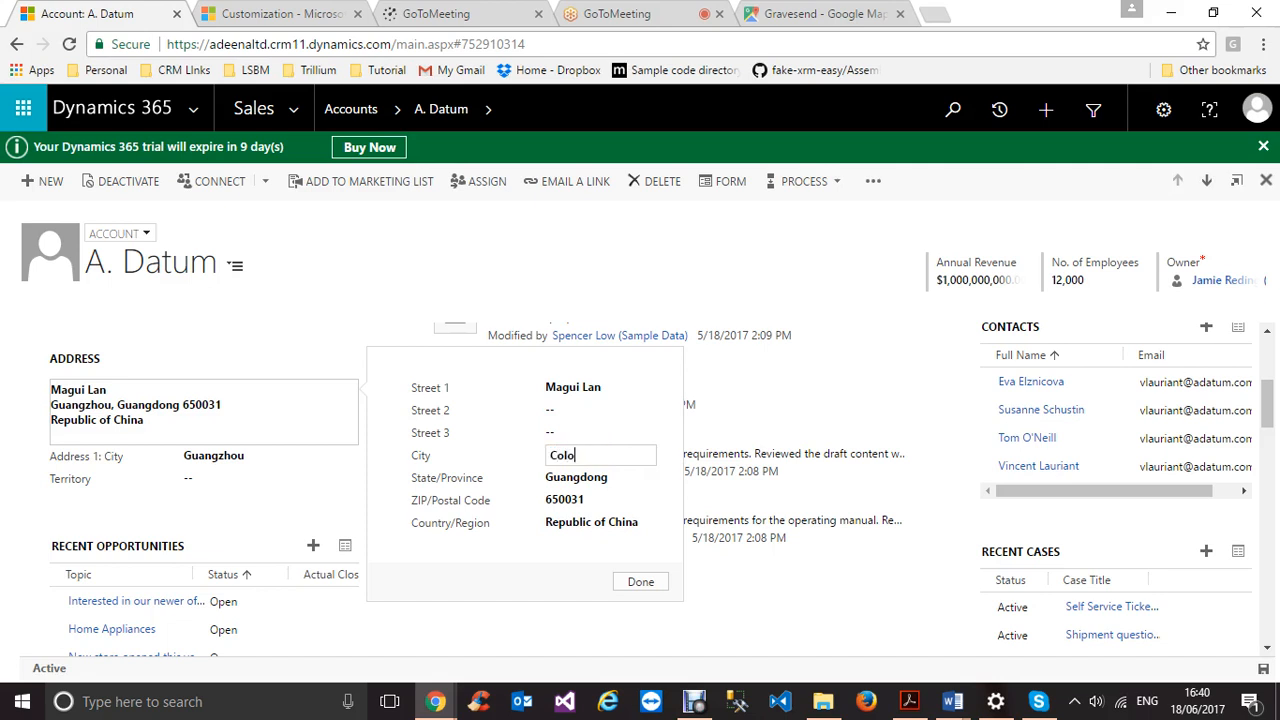
pyautogui.write('mbo')
pyautogui.click(641, 581)
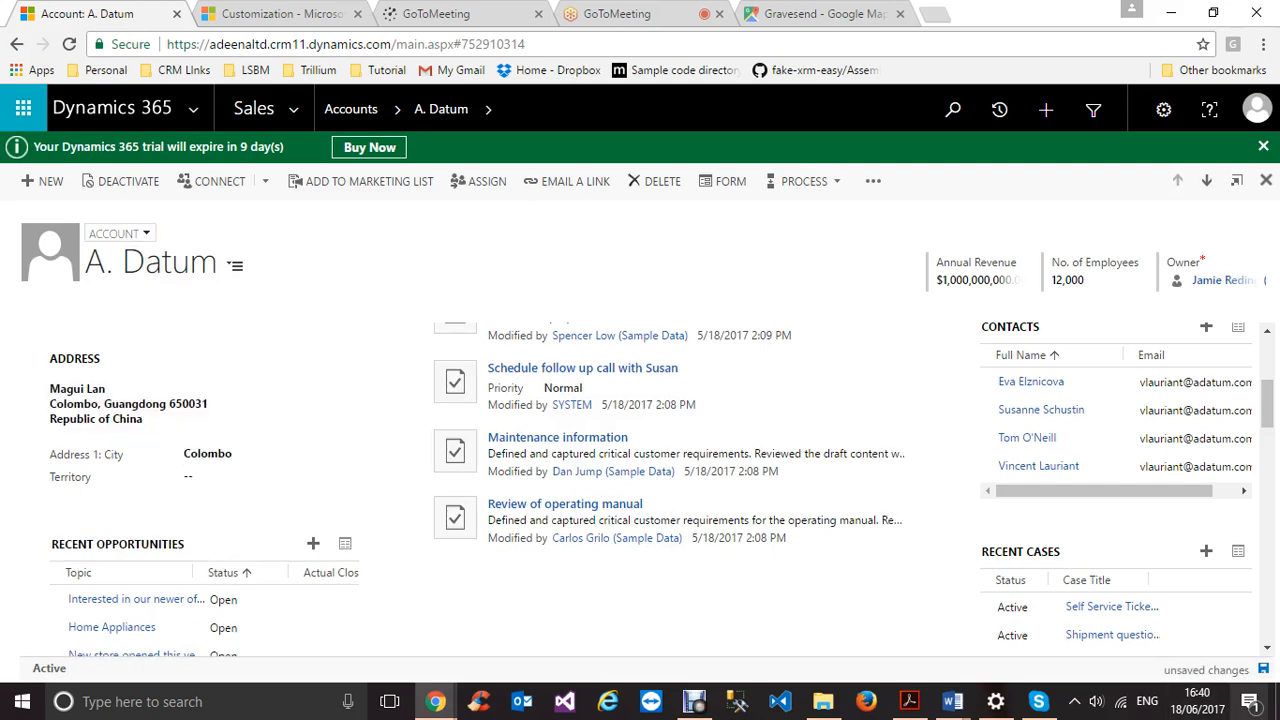
pyautogui.click(1263, 669)
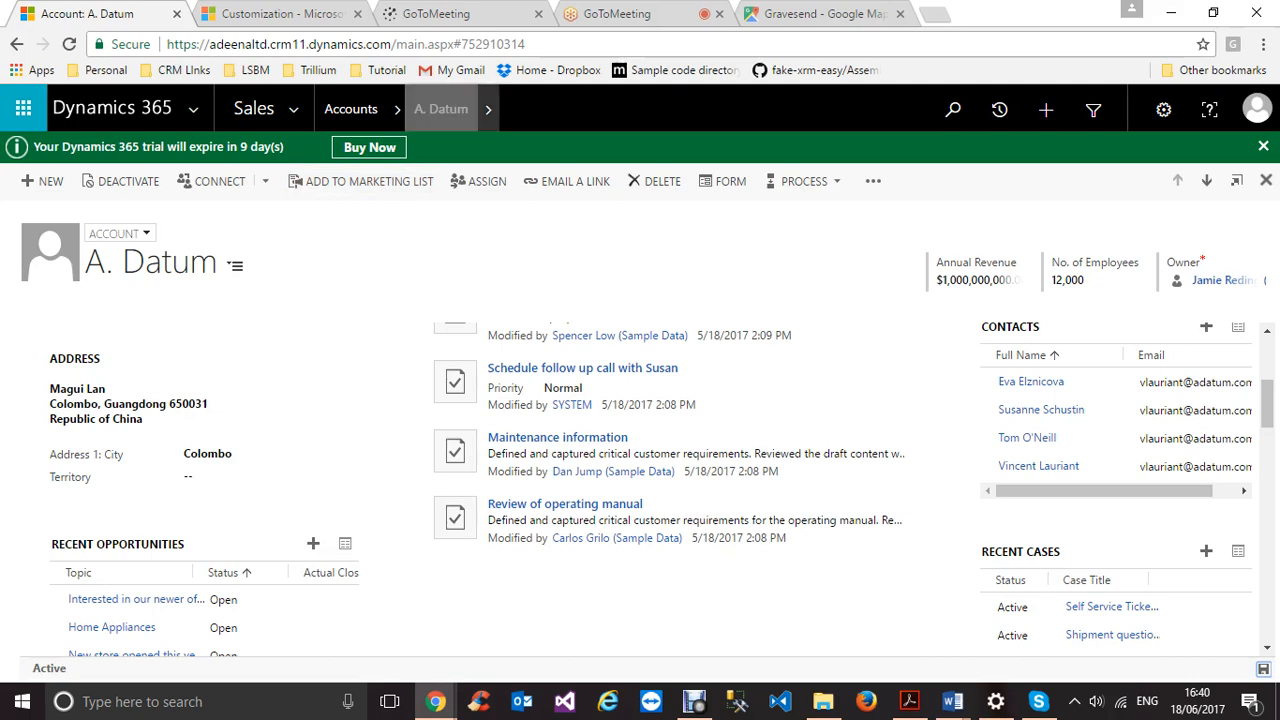
# Step: Show the Audit History of the A. Datum account and widen the Event column
pyautogui.click(488, 110)
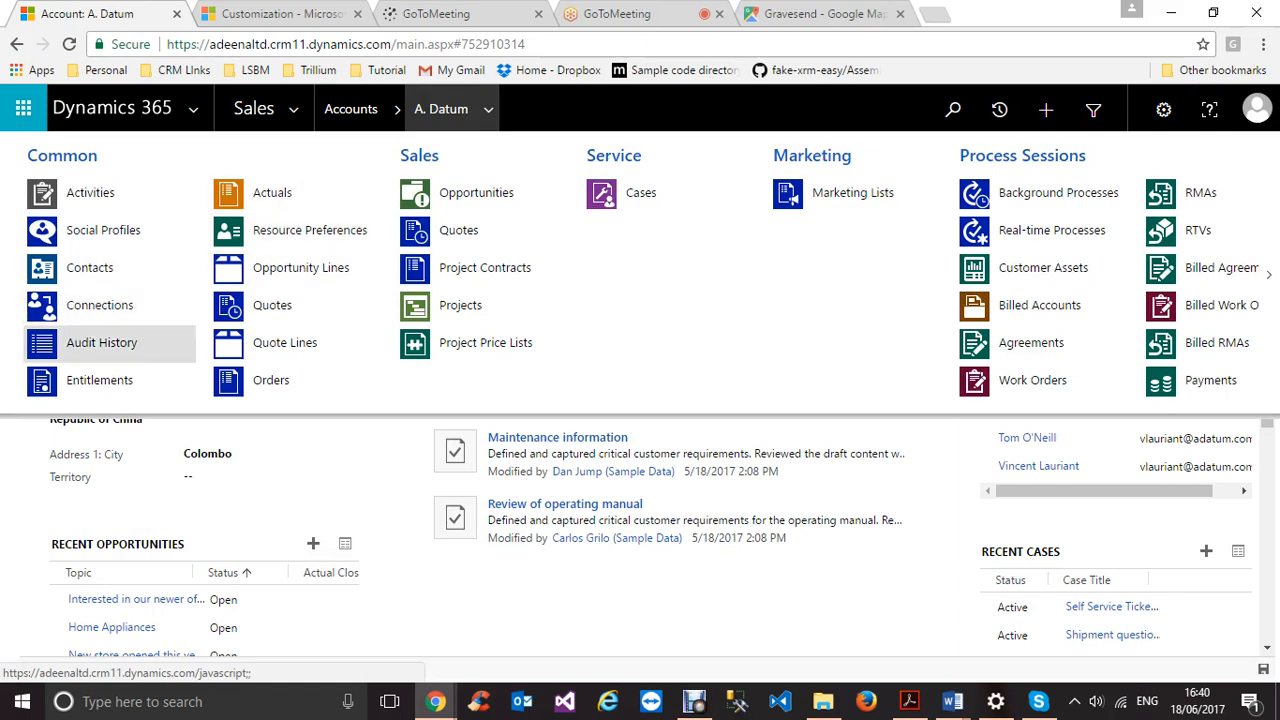
pyautogui.click(102, 343)
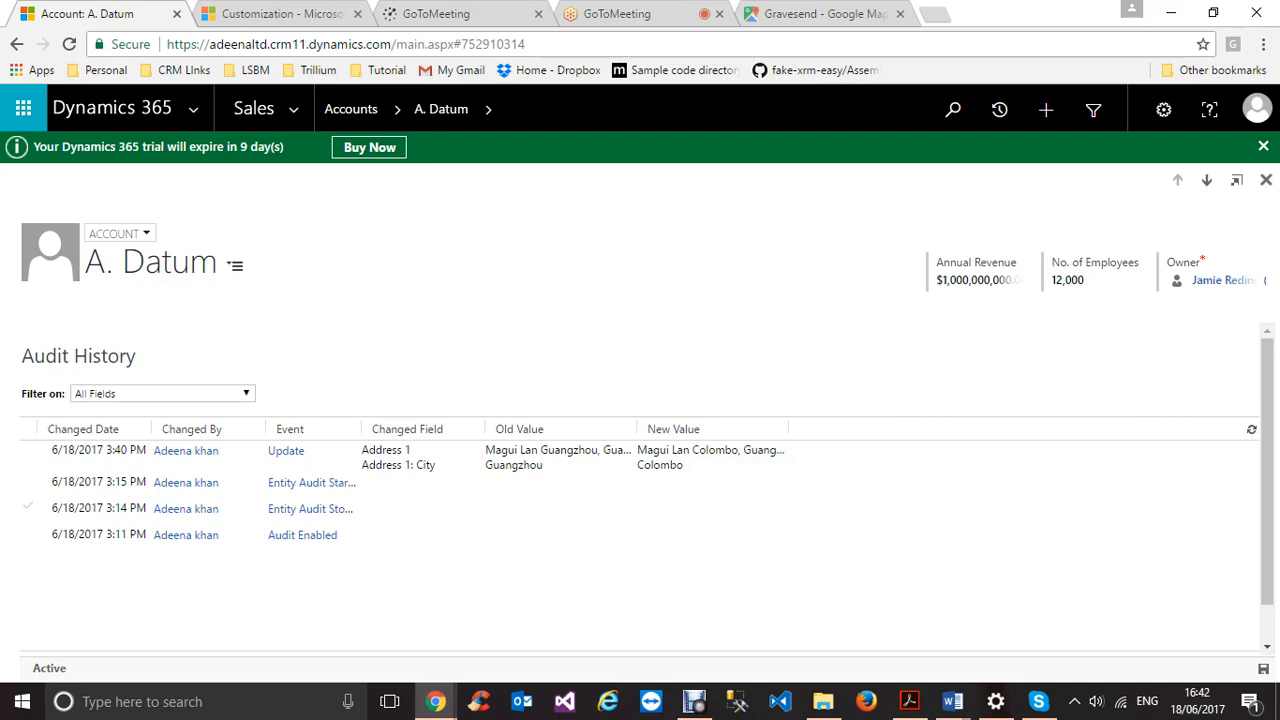
pyautogui.moveTo(361, 428); pyautogui.dragTo(437, 428)
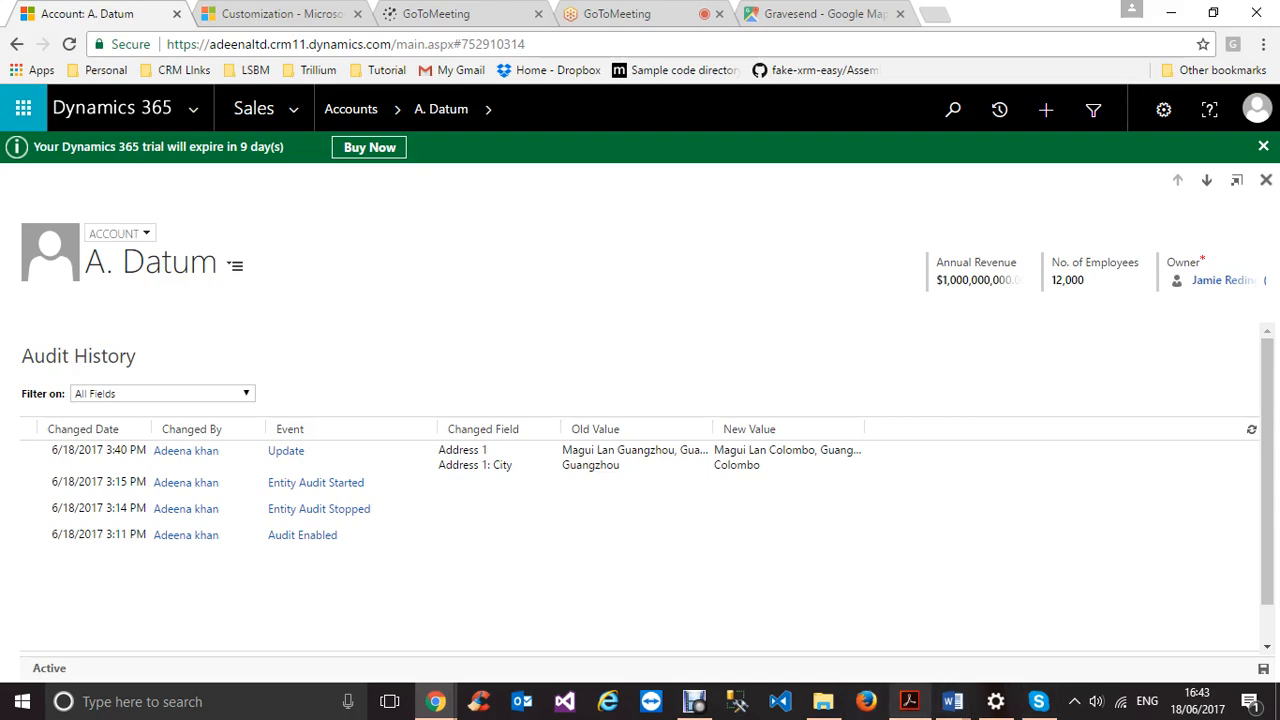
# Step: Switch to the Day 11 CRM session document in Word and read the Auditing notes through to the Global Audit Settings instructions
pyautogui.moveTo(952, 701)
pyautogui.click(850, 615)
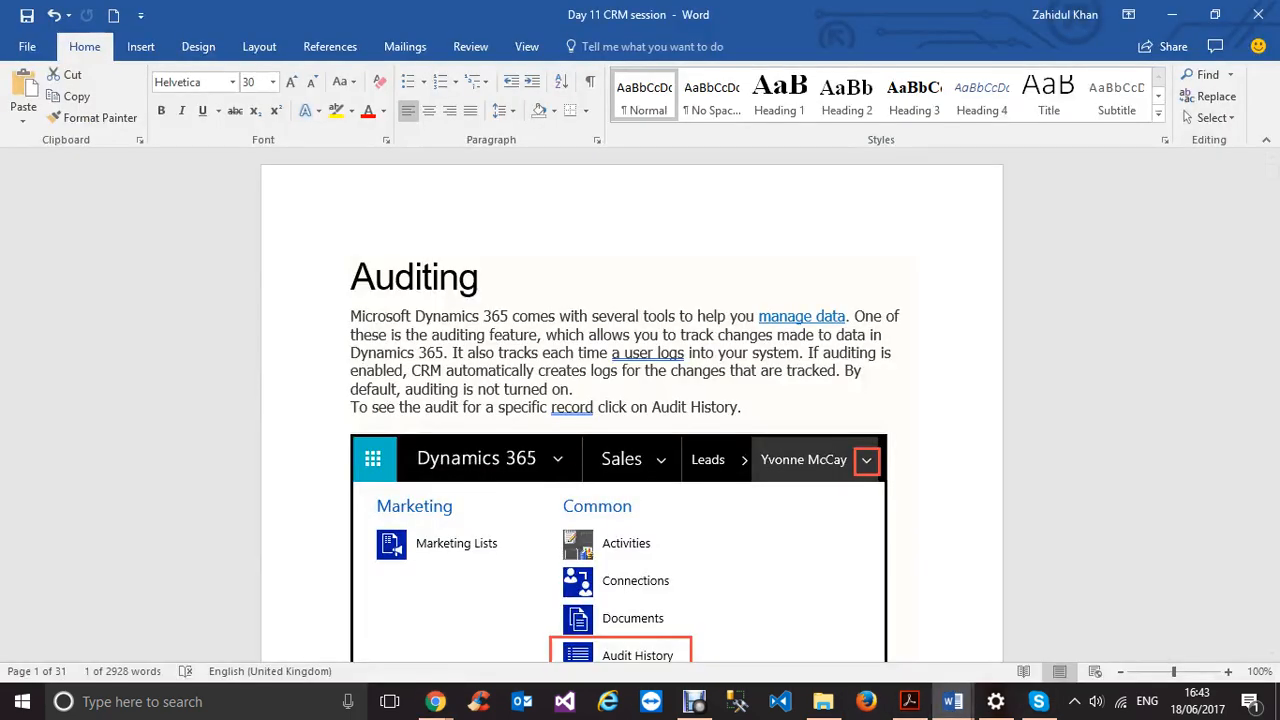
pyautogui.scroll(-3, 630, 400)
pyautogui.scroll(-2, 630, 400)
pyautogui.scroll(4, 630, 400)
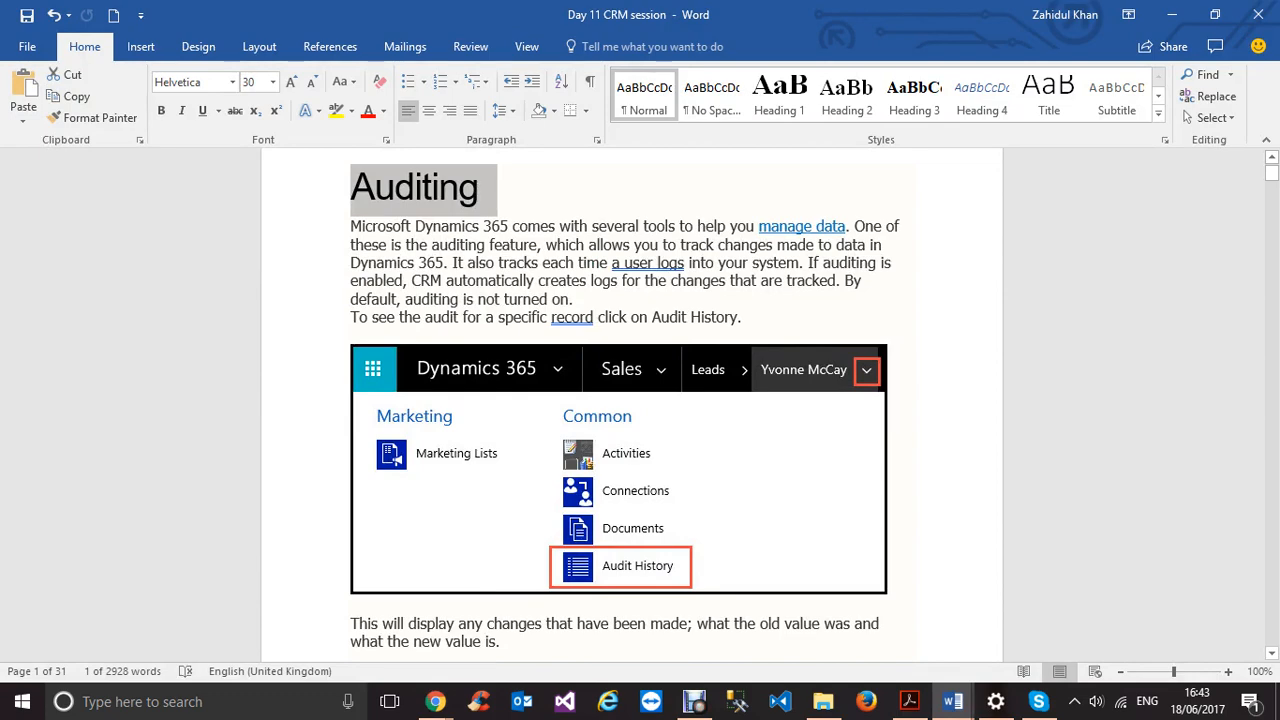
pyautogui.scroll(-1, 630, 400)
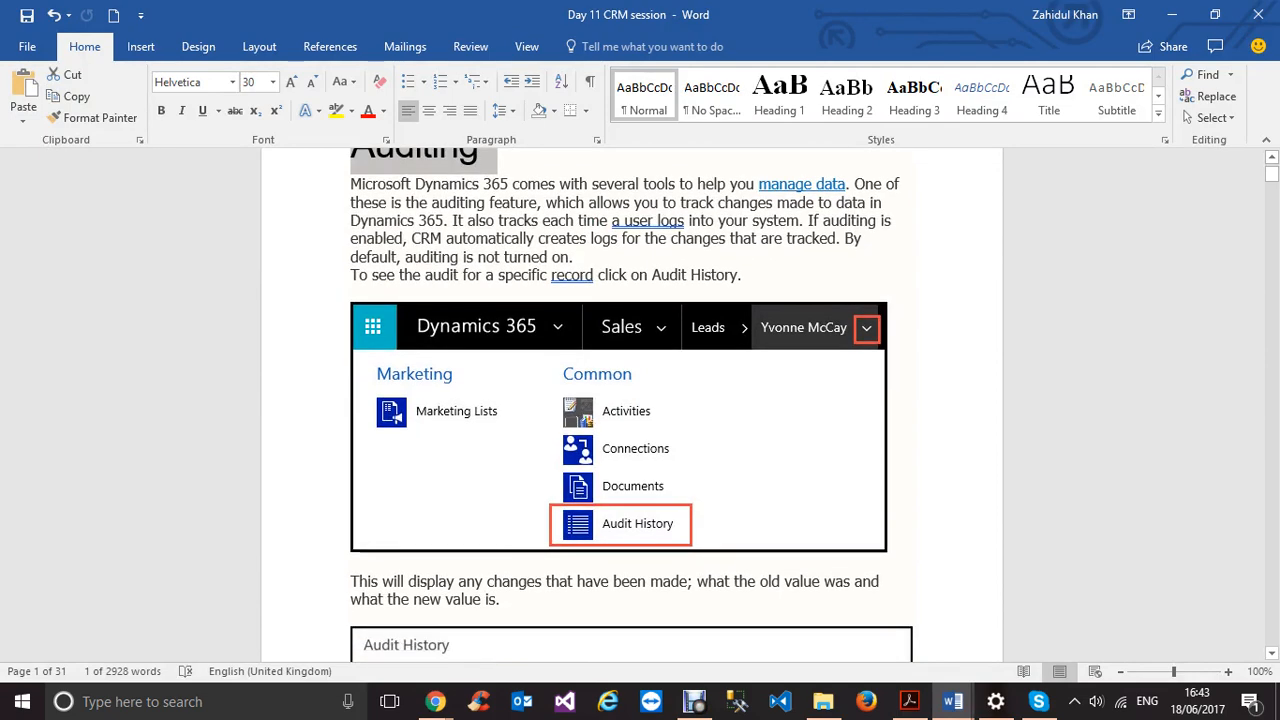
pyautogui.scroll(-1, 650, 350)
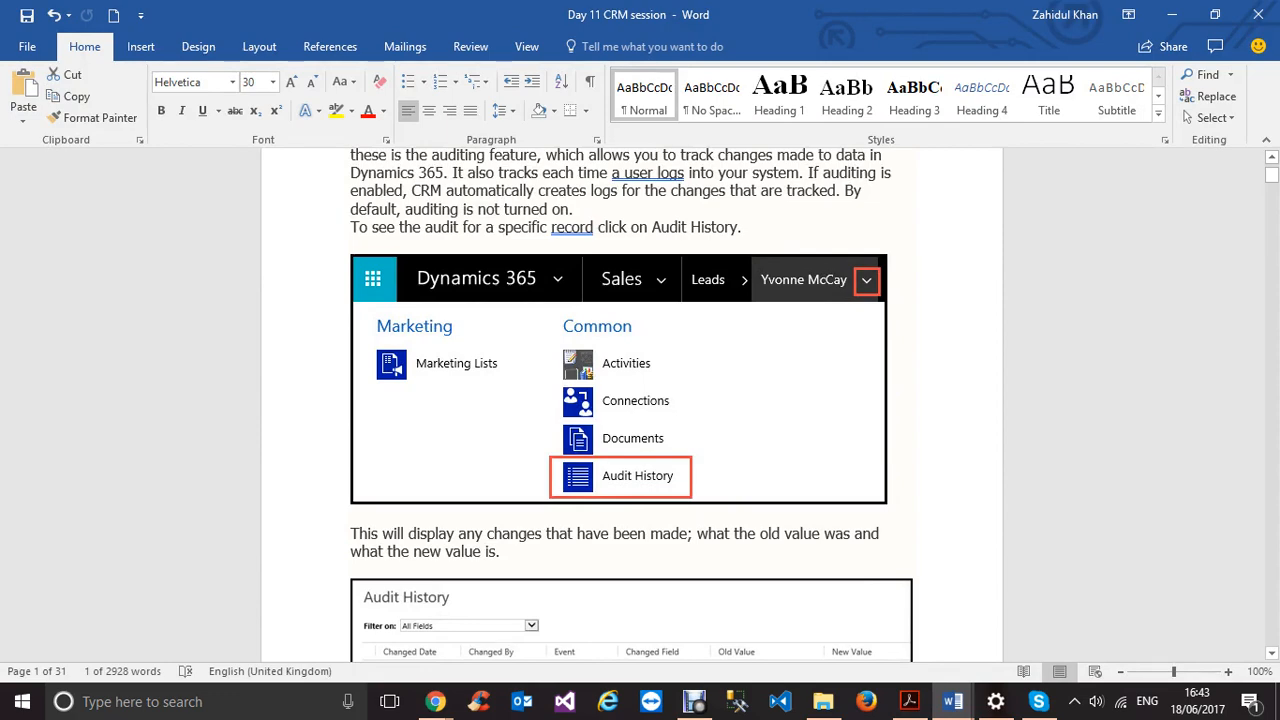
pyautogui.scroll(-3, 620, 390)
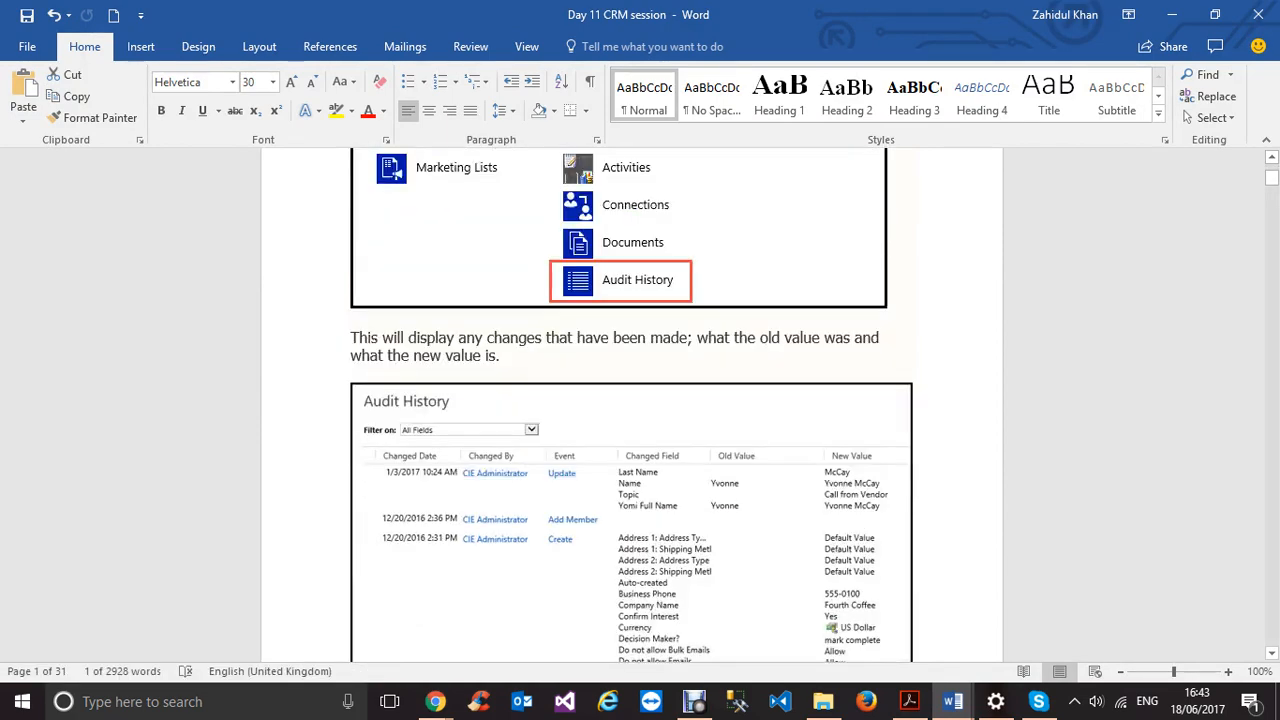
pyautogui.scroll(-1, 630, 400)
pyautogui.scroll(-10, 630, 400)
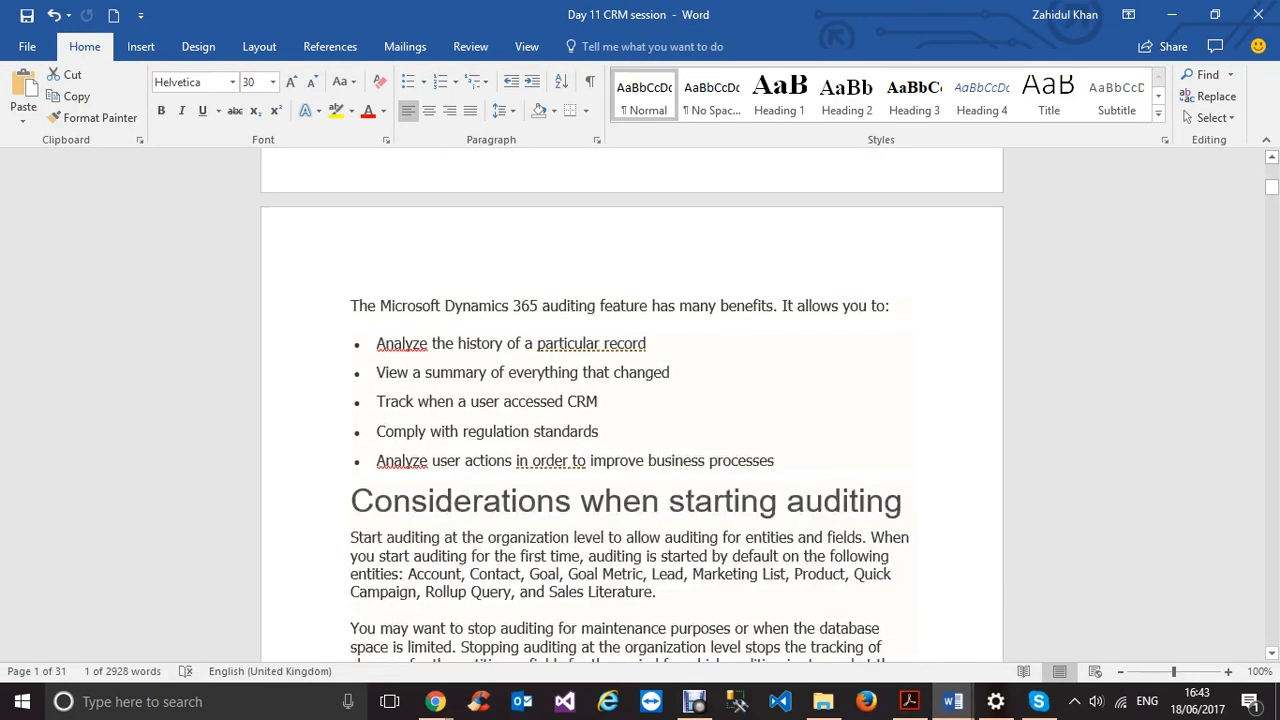
pyautogui.scroll(-10, 630, 400)
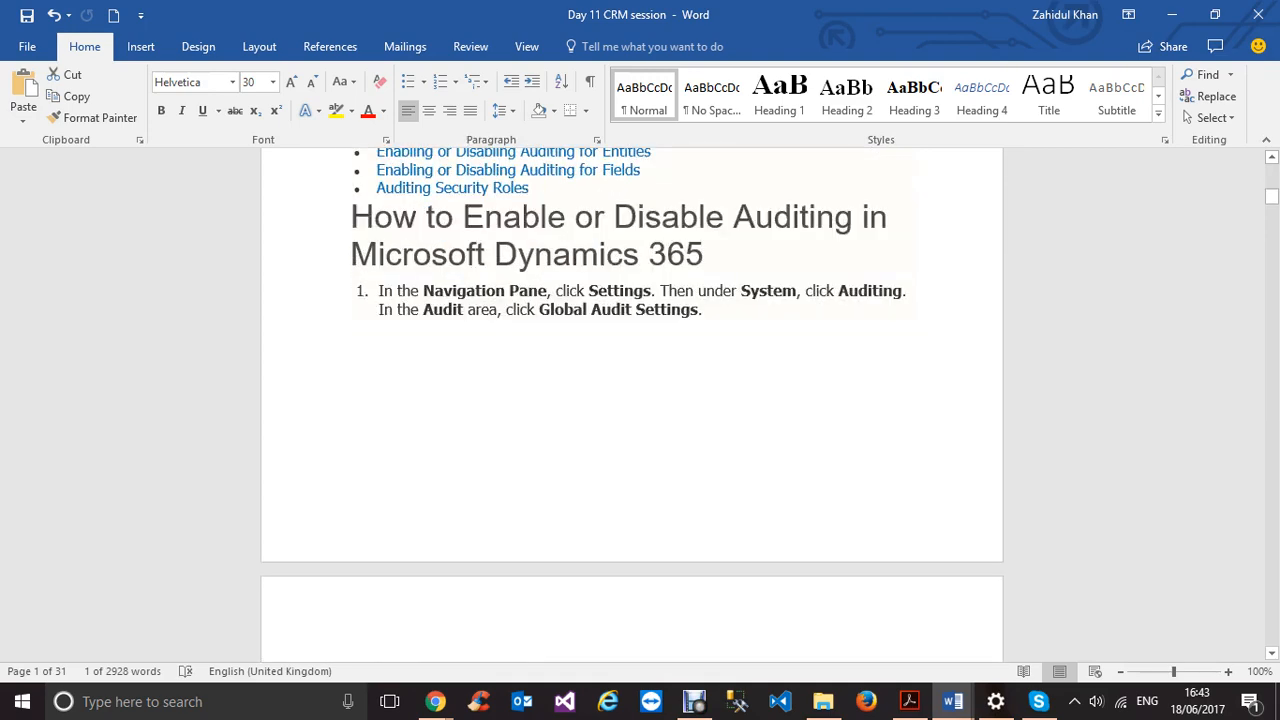
pyautogui.scroll(-1, 630, 400)
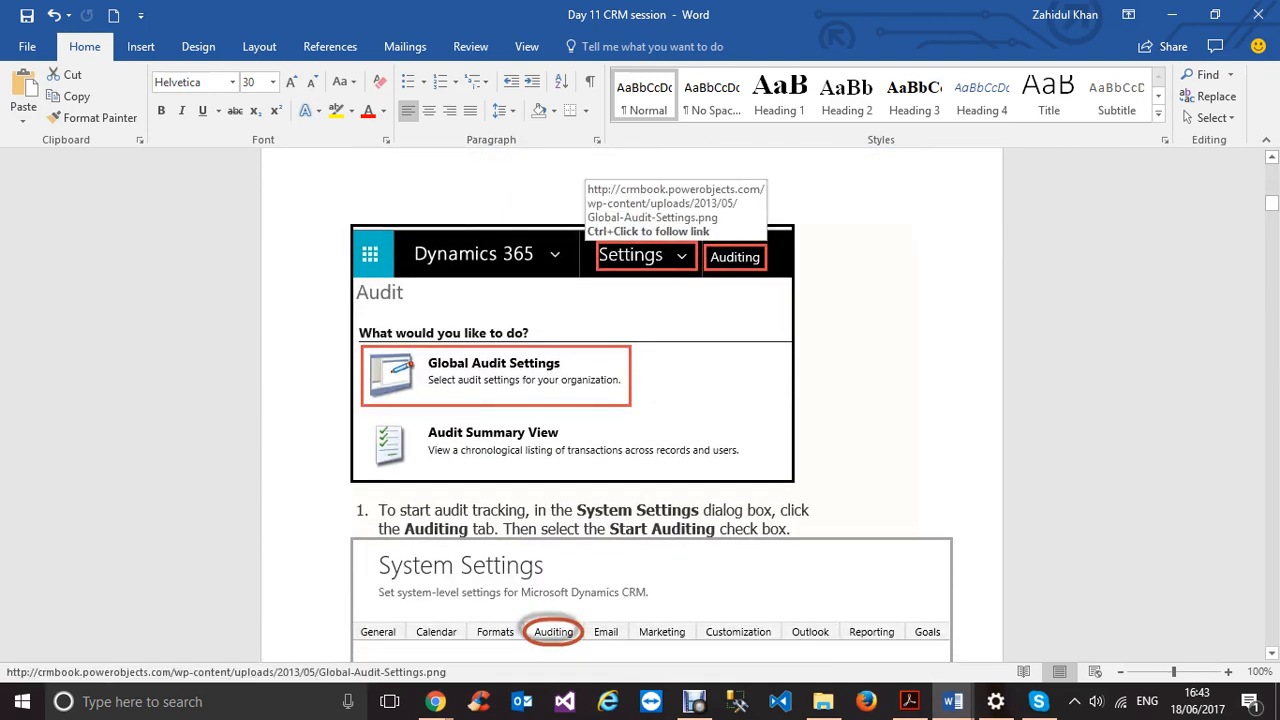
# Step: Switch back to Dynamics 365 in Chrome and open the Auditing area of the system settings
pyautogui.moveTo(435, 701)
pyautogui.click(330, 600)
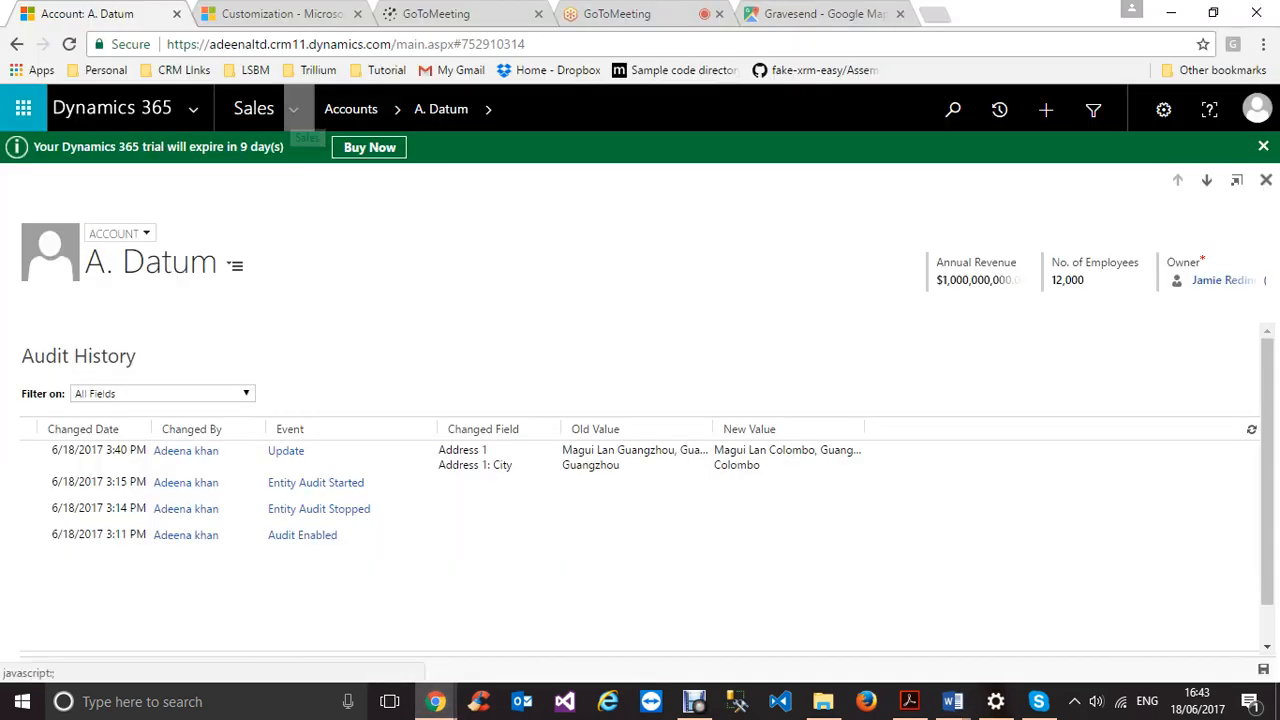
pyautogui.click(293, 109)
pyautogui.click(1200, 185)
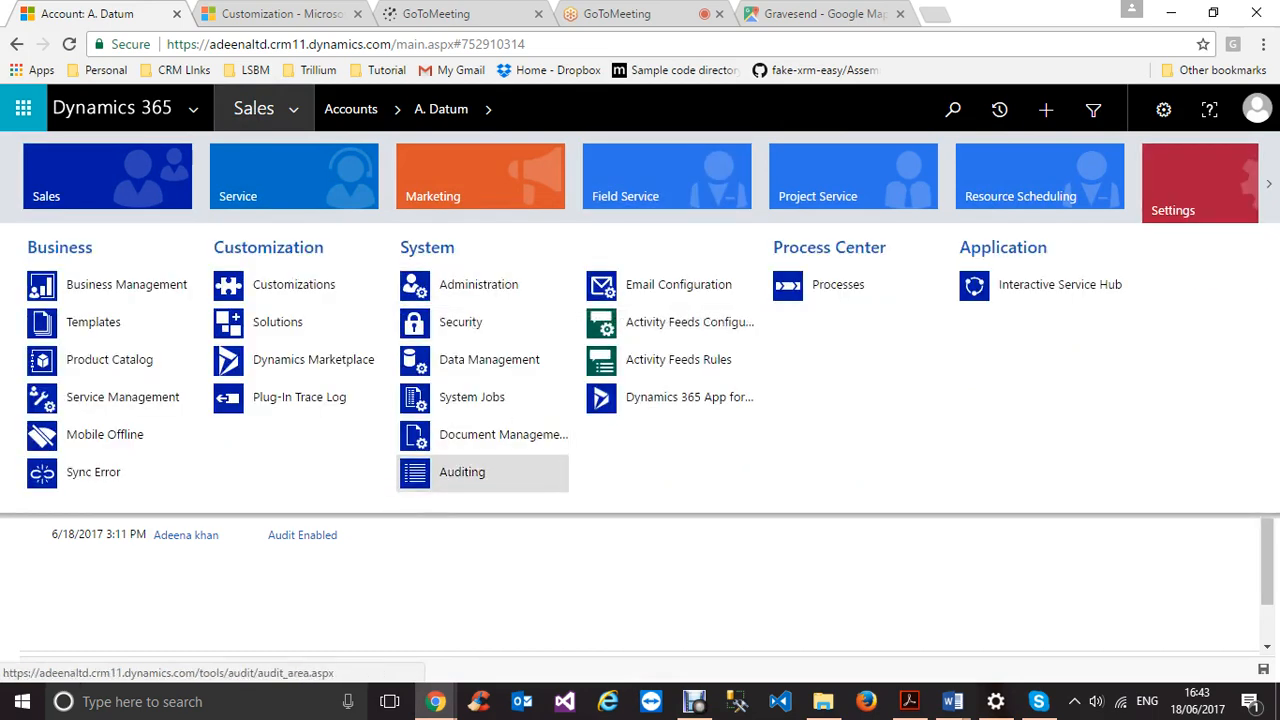
pyautogui.click(468, 474)
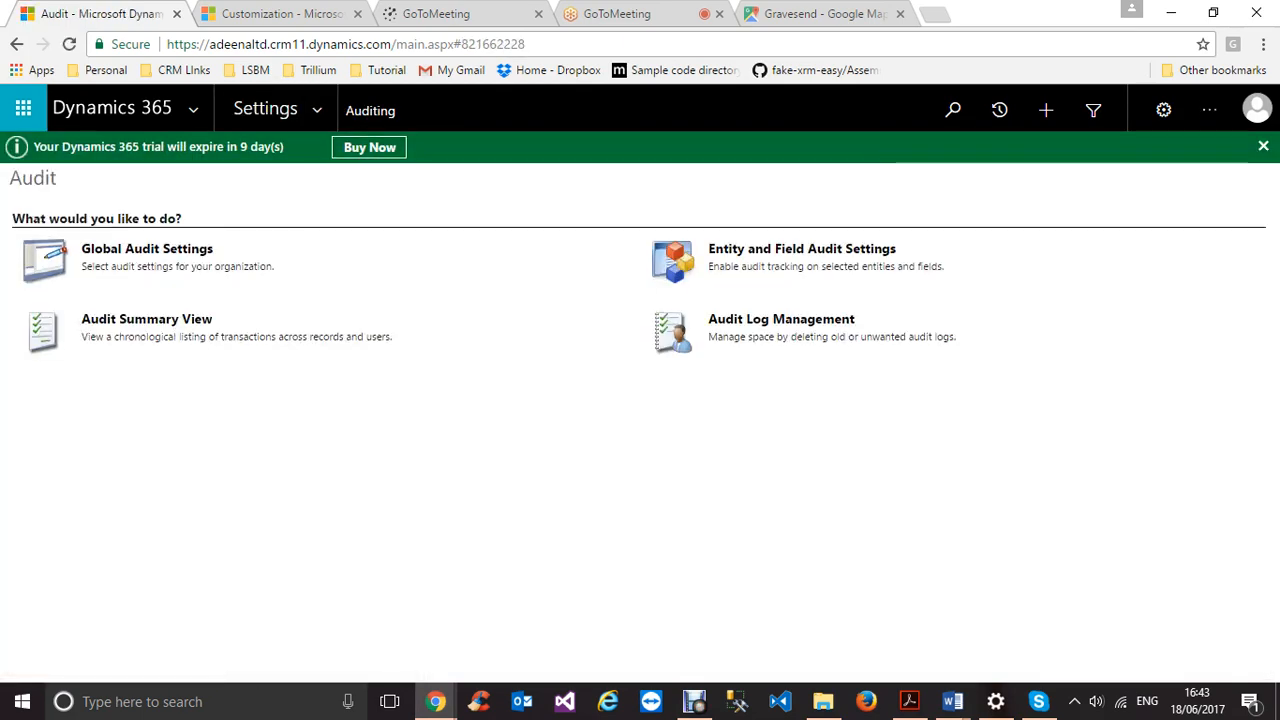
# Step: Toggle the Start Auditing option in the Global Audit Settings and accept the System Settings
pyautogui.click(147, 249)
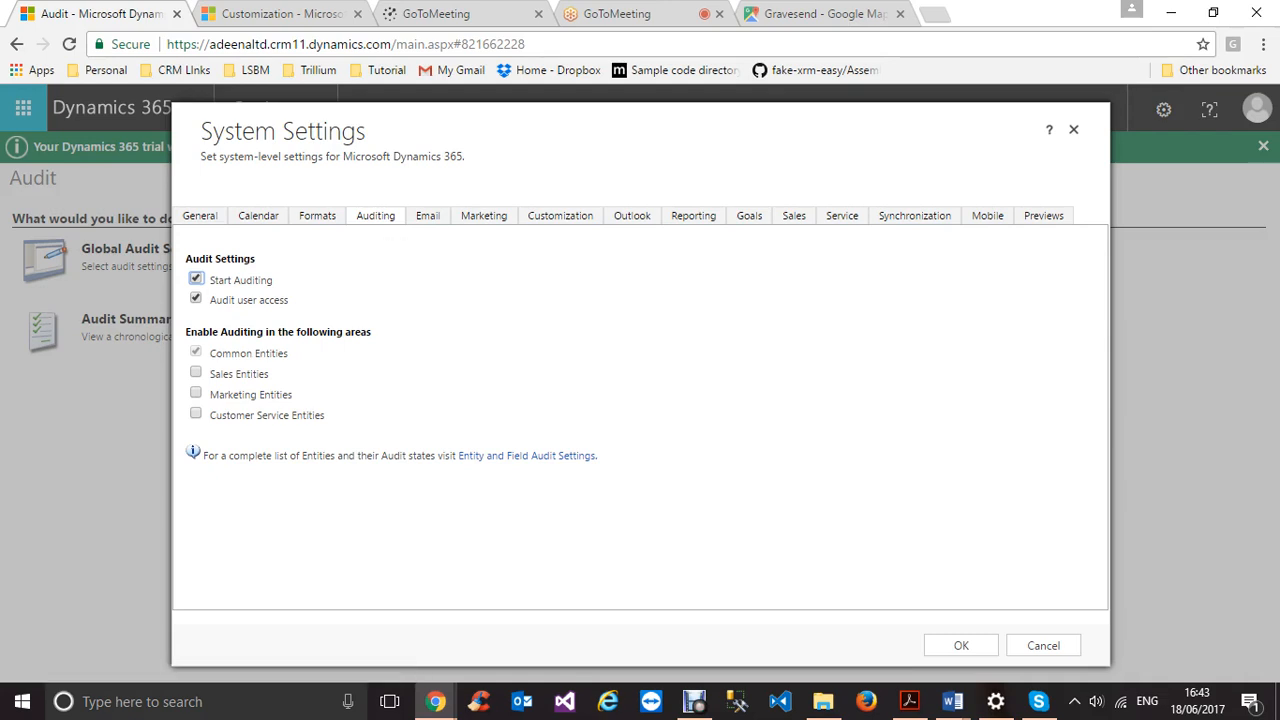
pyautogui.click(196, 279)
pyautogui.click(717, 167)
pyautogui.click(961, 645)
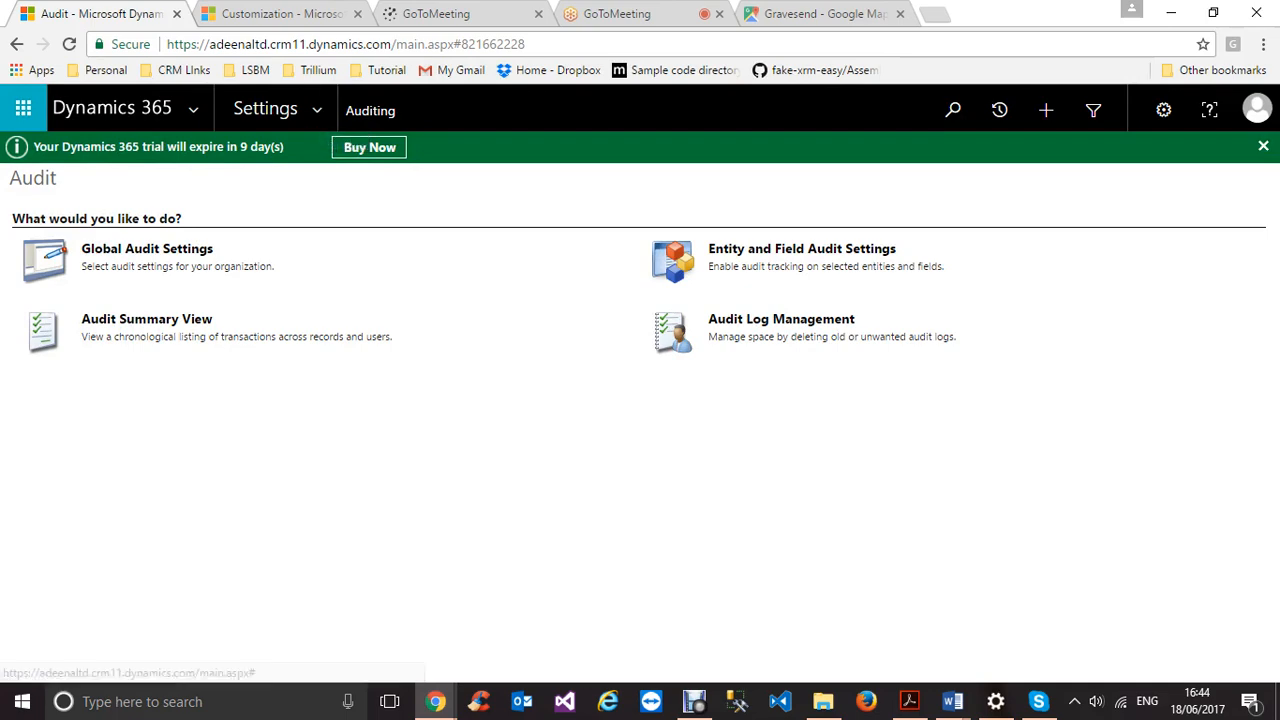
# Step: Switch to the Day 11 CRM session document in Word and read the instructions for starting and stopping audit tracking
pyautogui.click(952, 702)
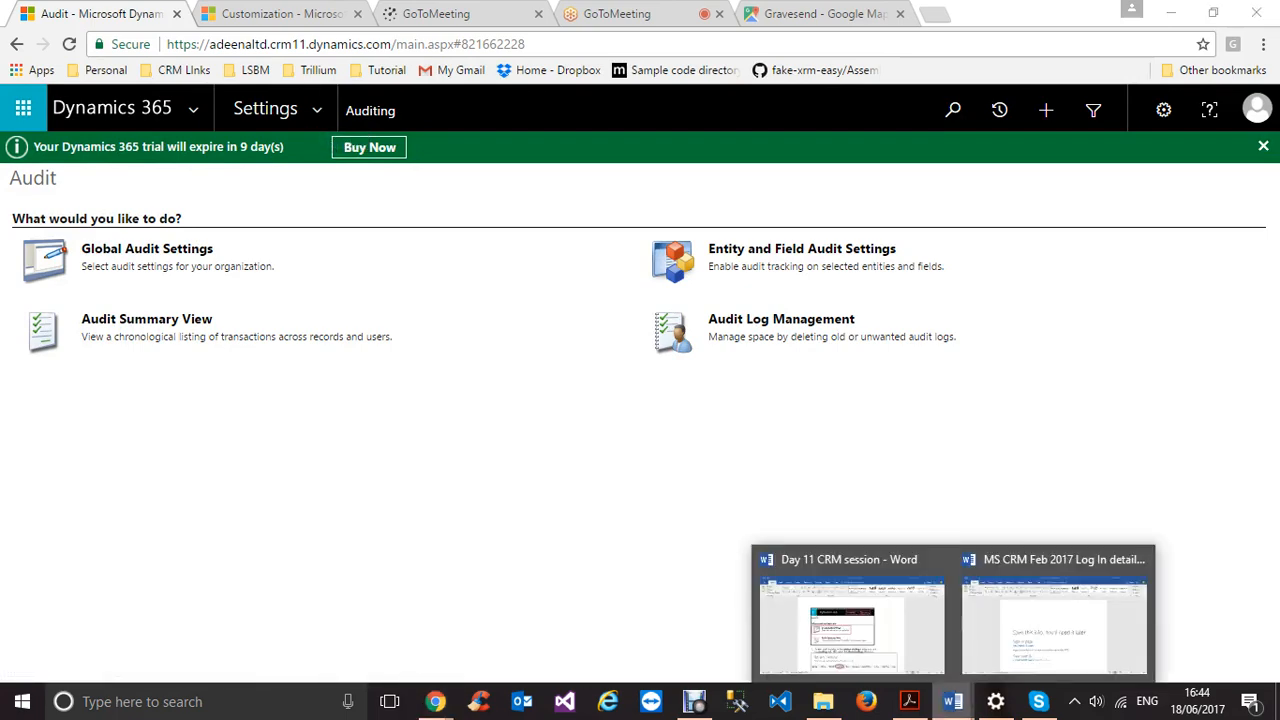
pyautogui.click(851, 615)
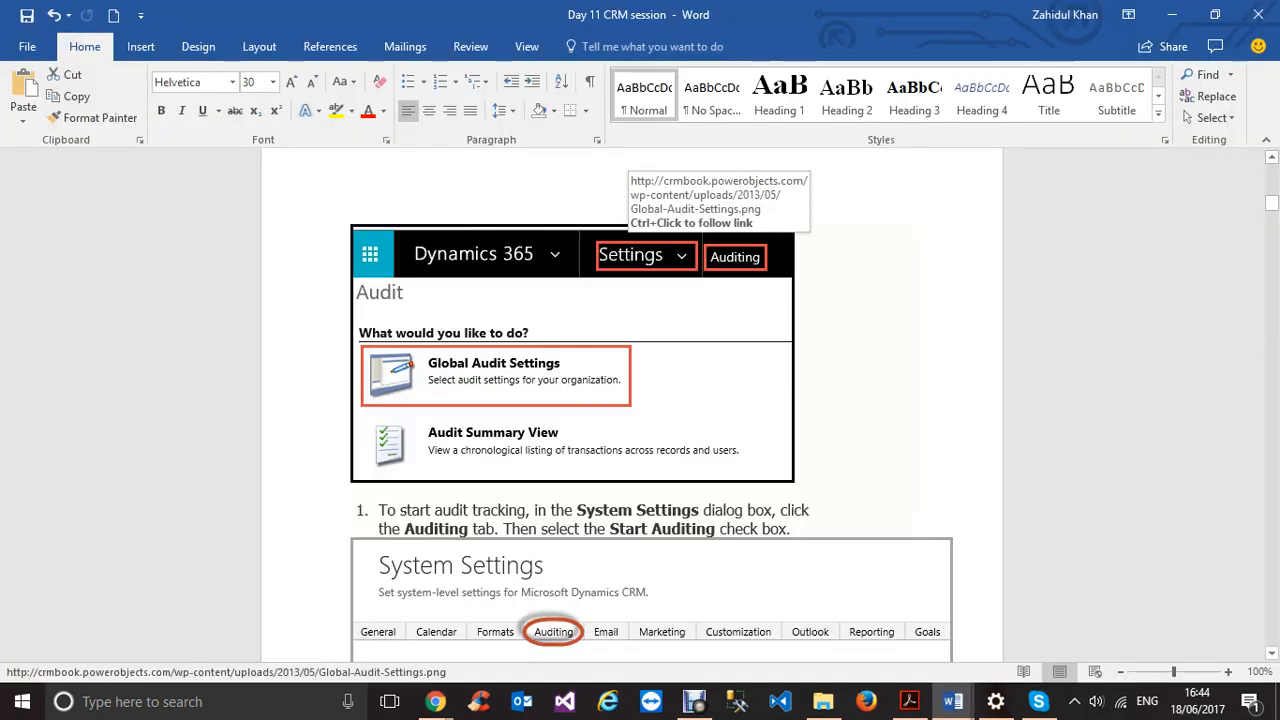
pyautogui.scroll(-3, 628, 168)
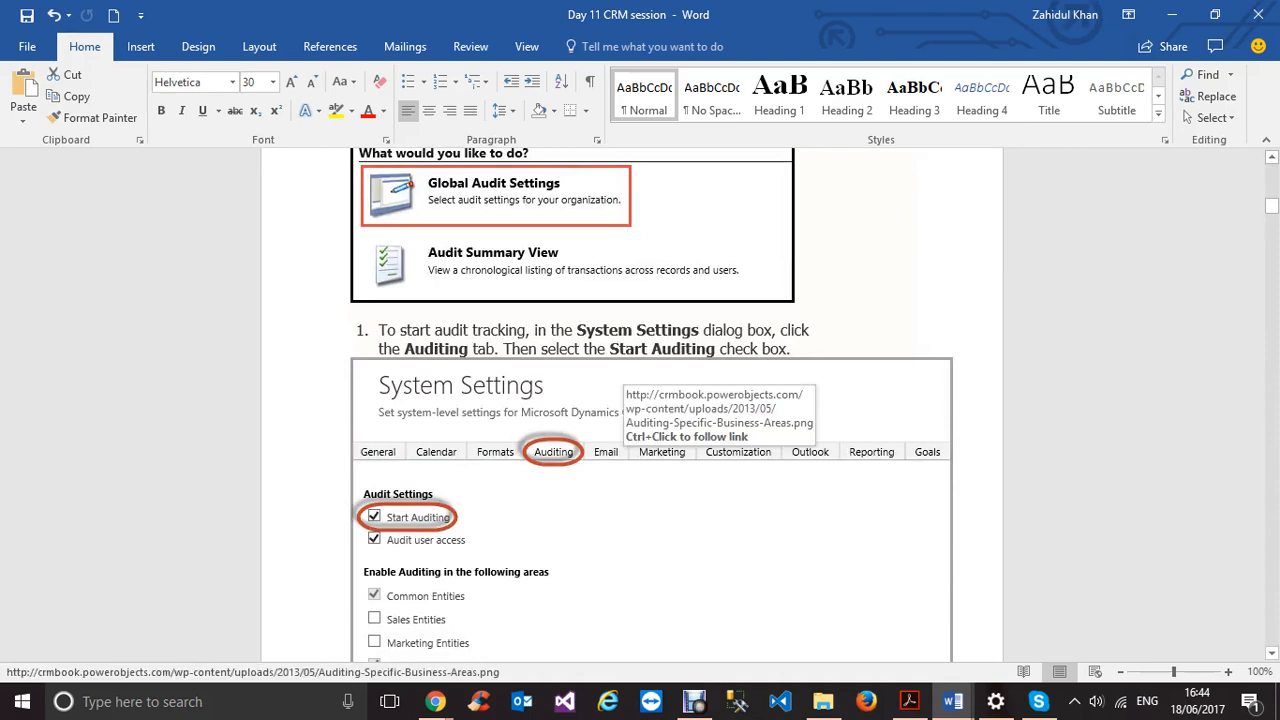
pyautogui.scroll(-3, 630, 380)
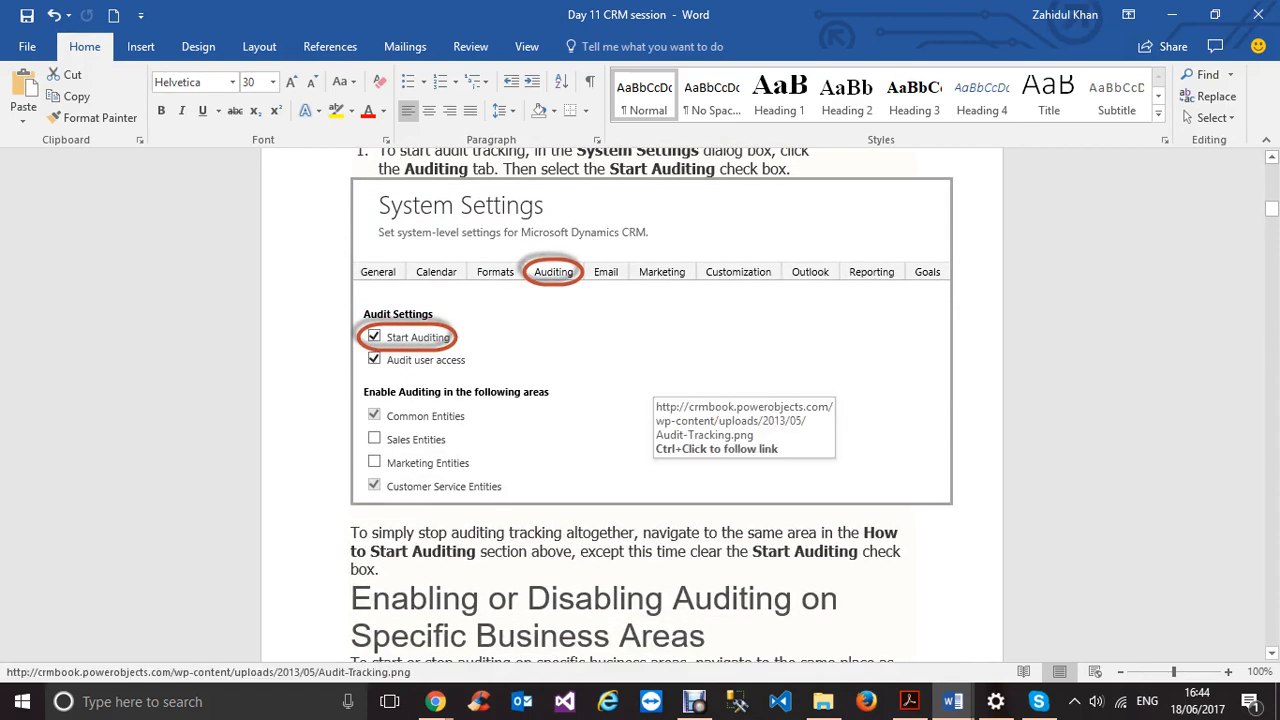
pyautogui.scroll(-2, 650, 385)
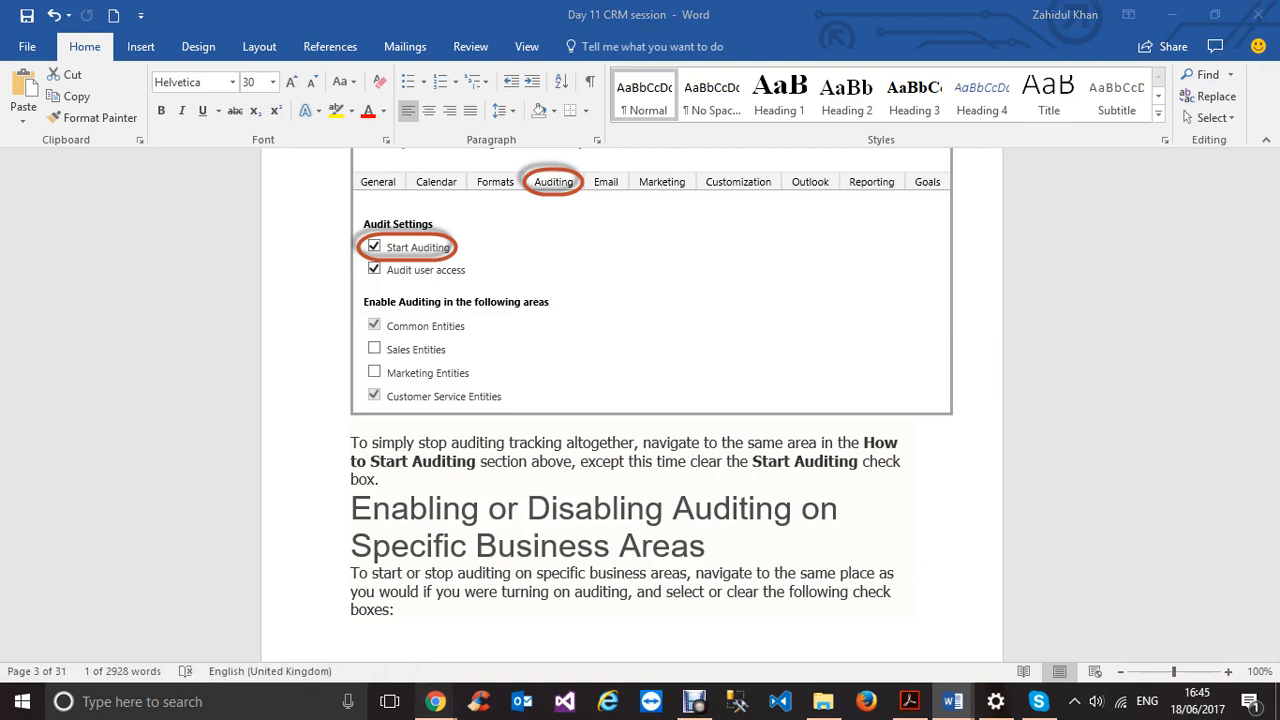
# Step: Switch back to Dynamics 365 in Chrome and open the Sales Accounts list from the Customizations page
pyautogui.click(436, 702)
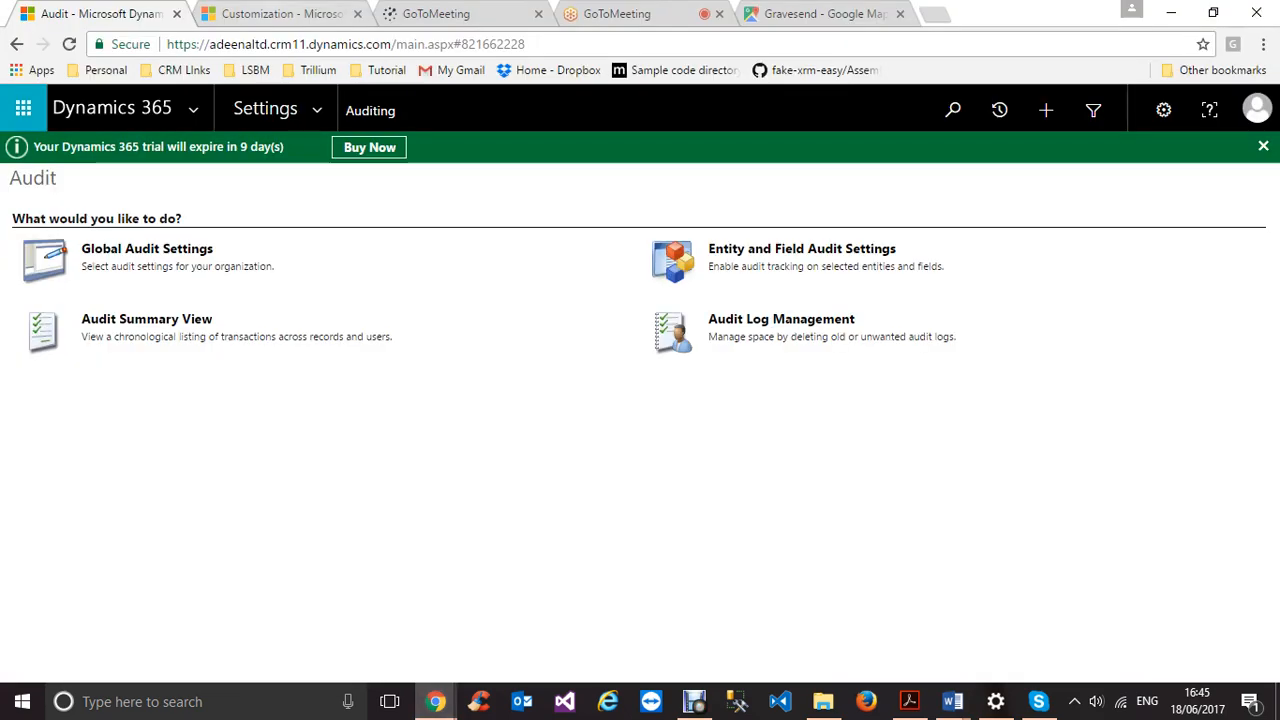
pyautogui.hotkey('ctrl', 'Tab')
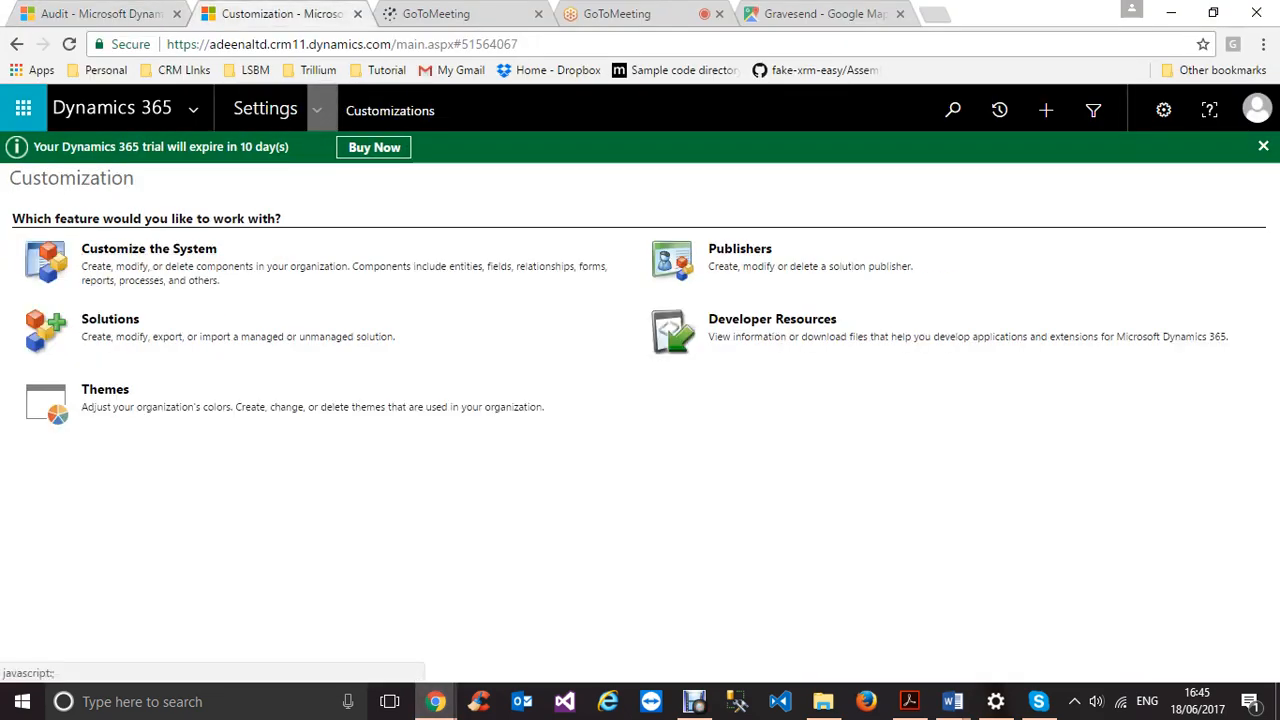
pyautogui.click(316, 110)
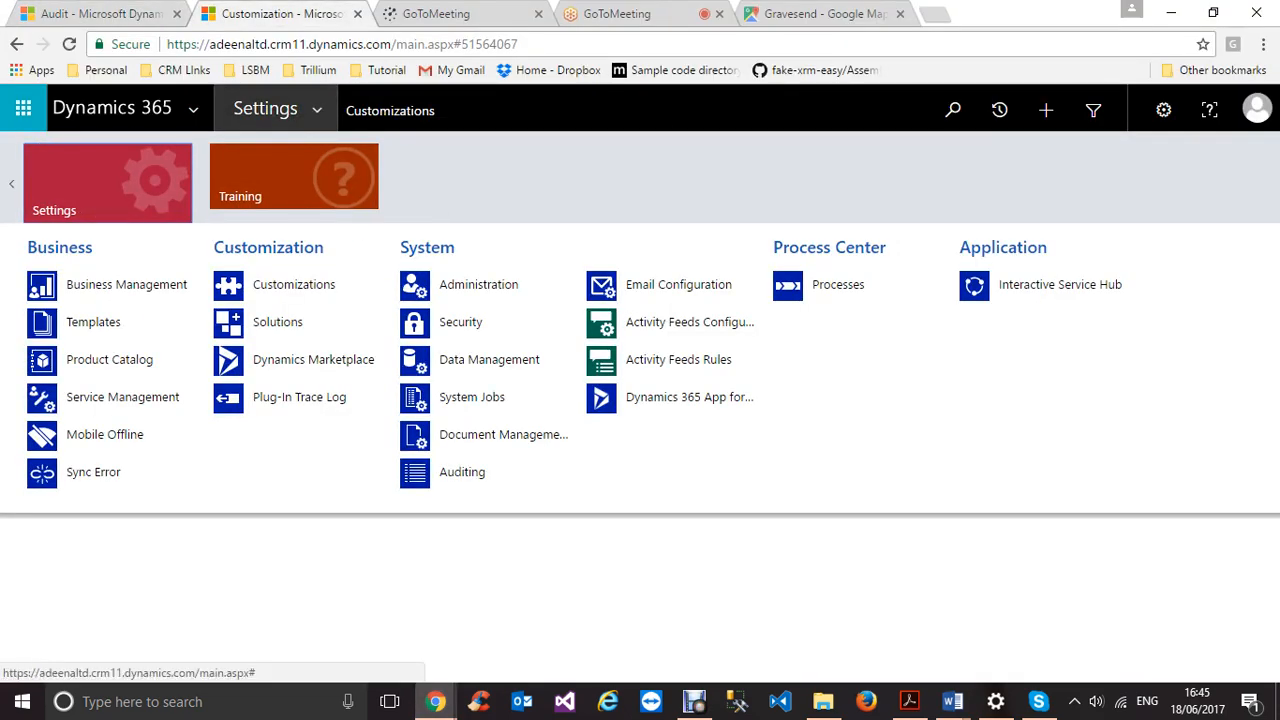
pyautogui.click(11, 183)
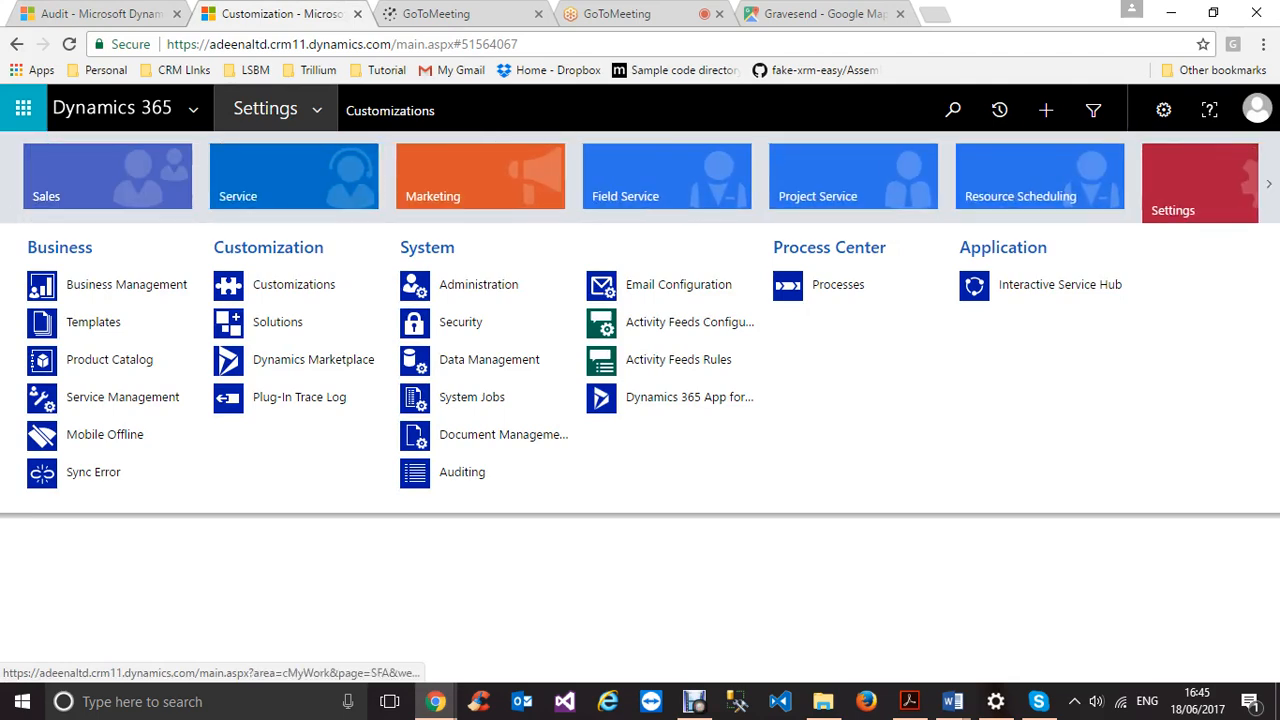
pyautogui.click(107, 176)
pyautogui.click(277, 286)
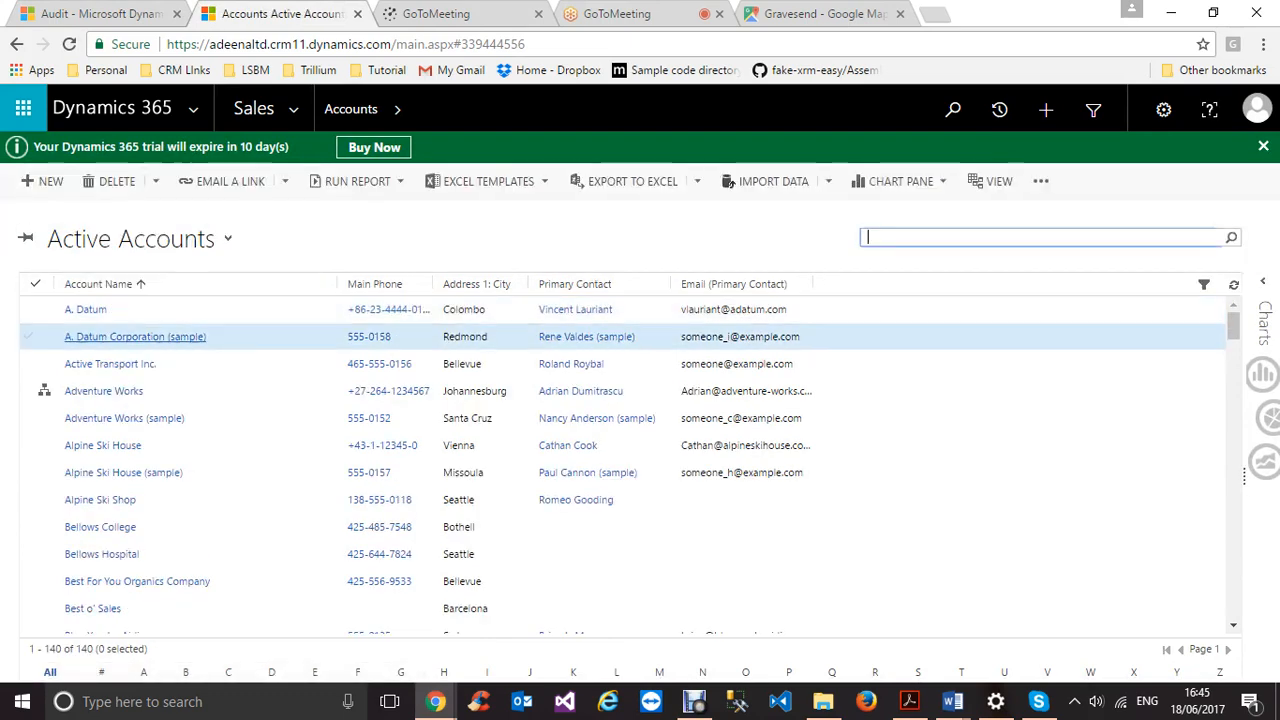
# Step: Open the A. Datum account and show its Audit History
pyautogui.click(85, 309)
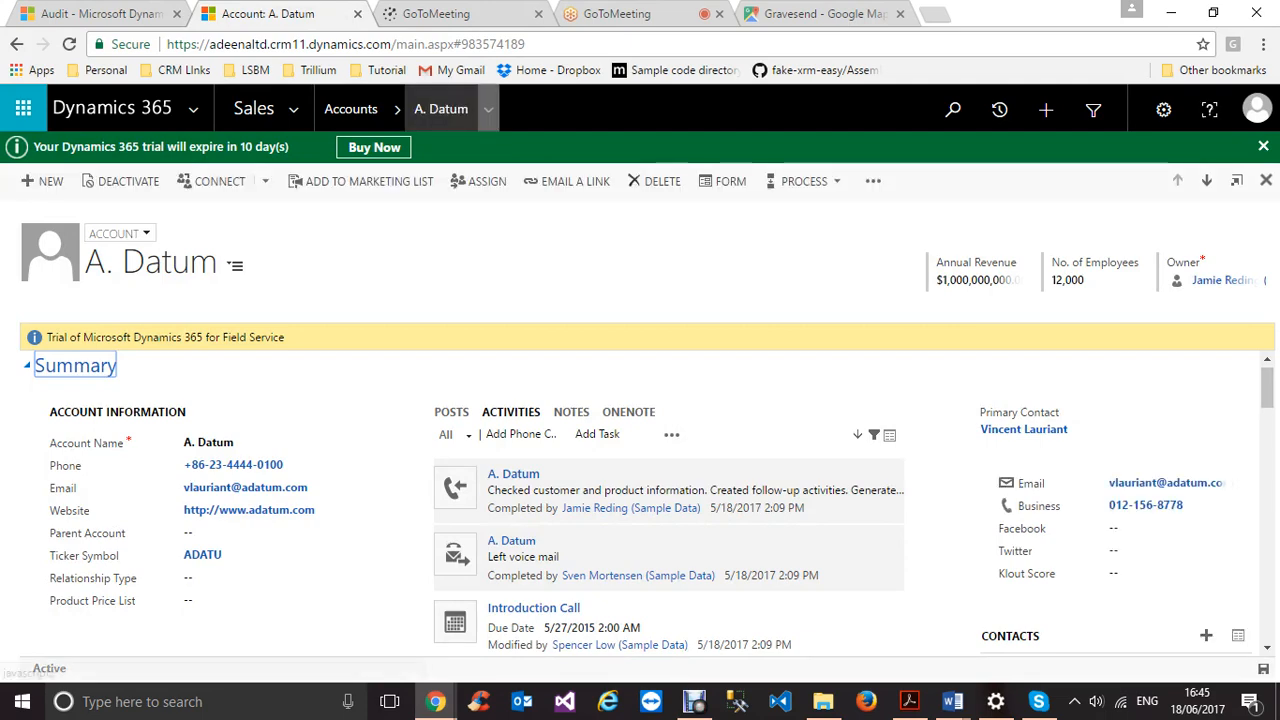
pyautogui.click(488, 109)
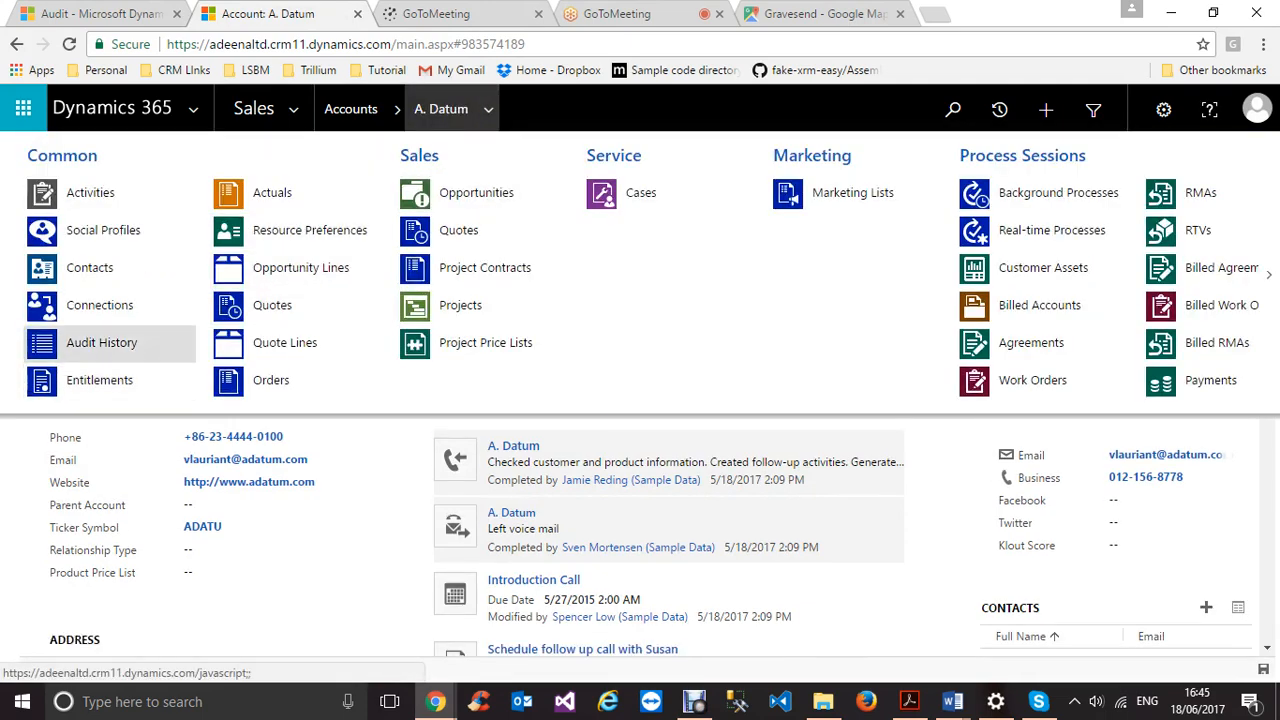
pyautogui.click(101, 342)
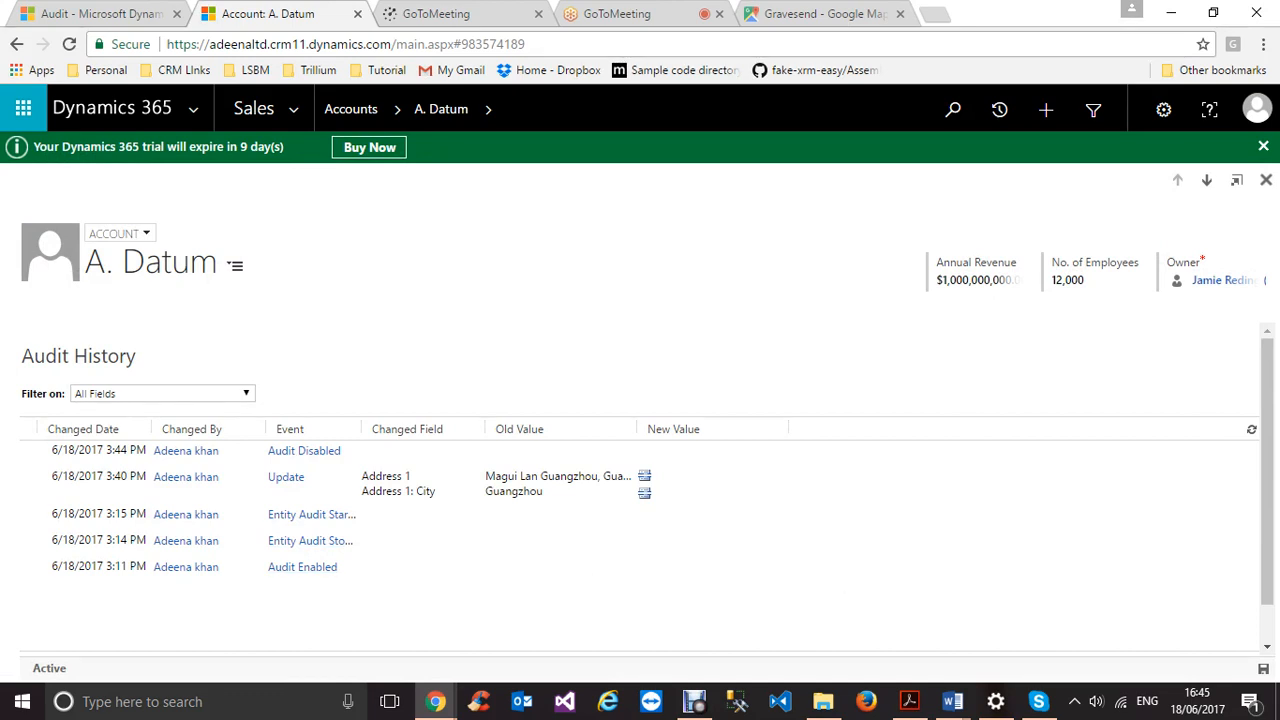
# Step: Return to the Day 11 CRM session document in Word and read the section on enabling or disabling auditing on specific business areas
pyautogui.moveTo(952, 701)
pyautogui.click(850, 620)
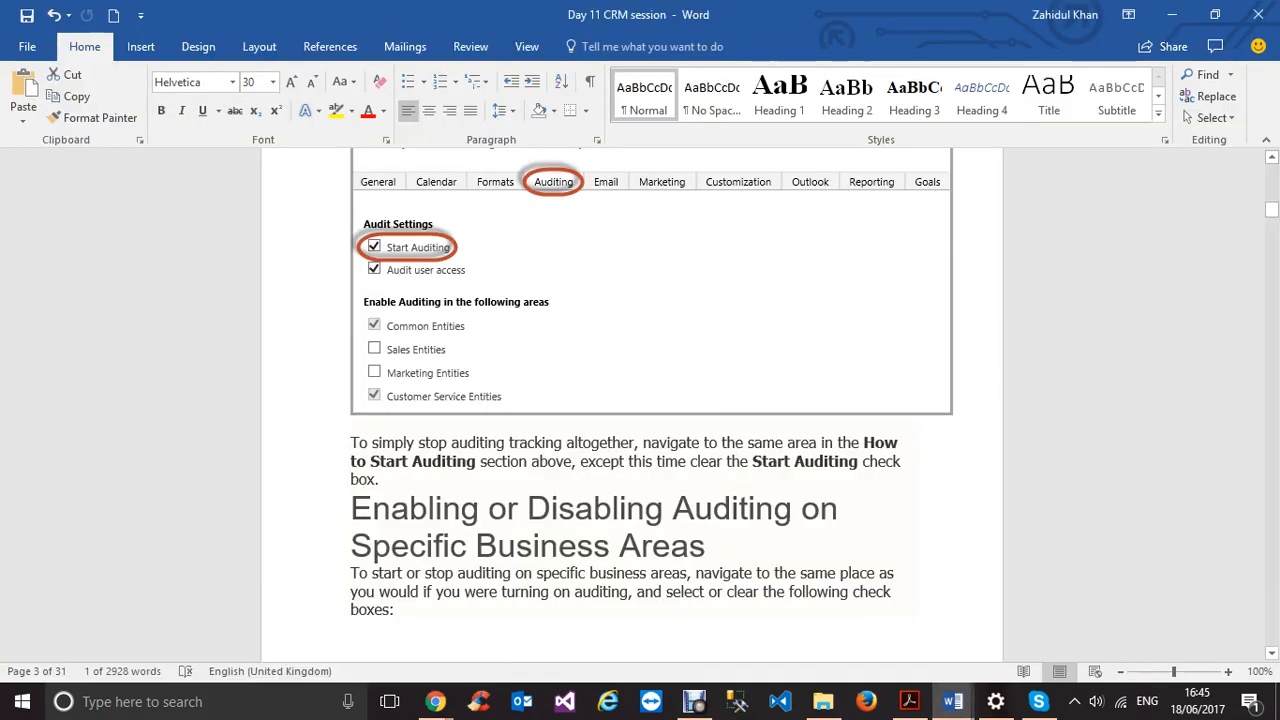
pyautogui.scroll(-4, 630, 400)
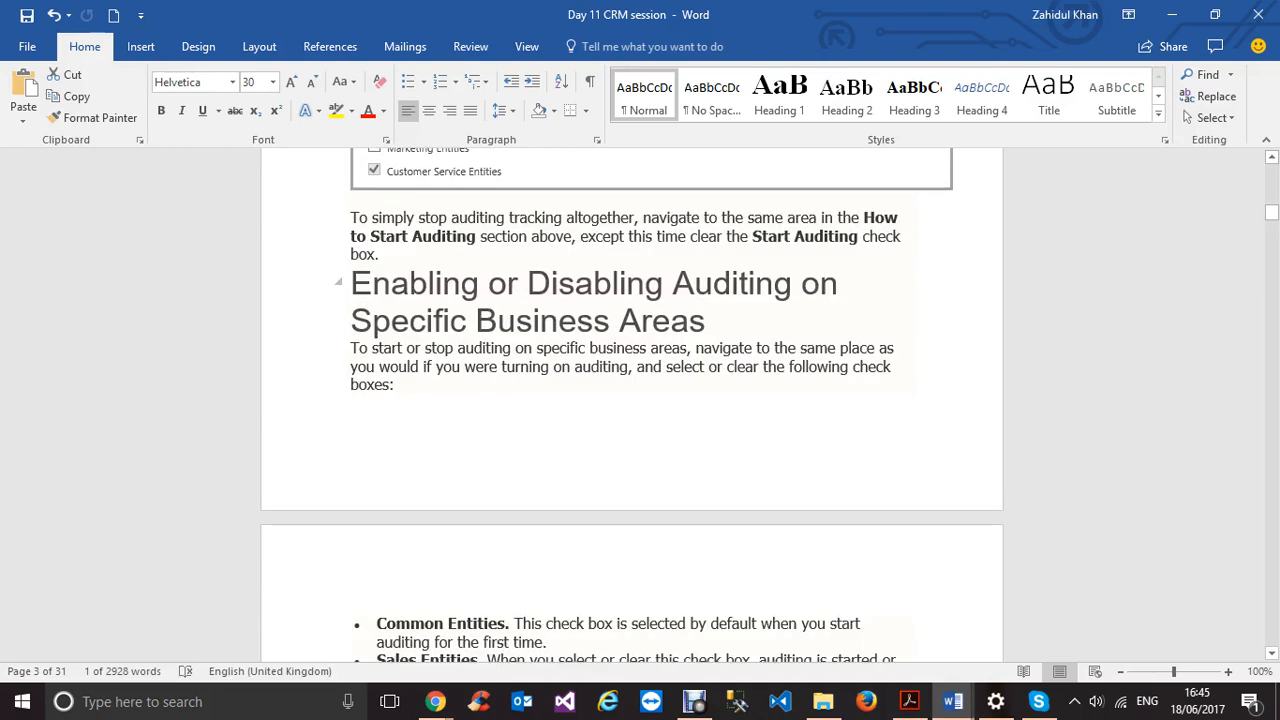
pyautogui.scroll(-3, 630, 400)
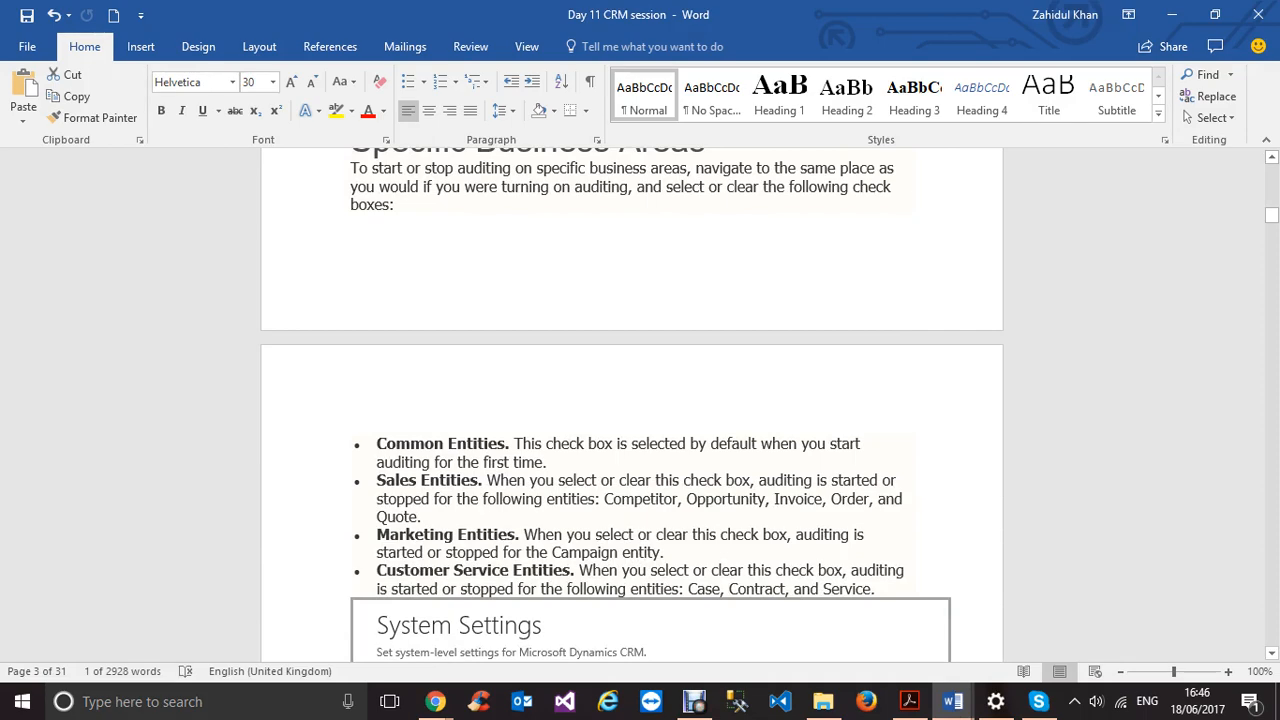
pyautogui.scroll(8, 631, 405)
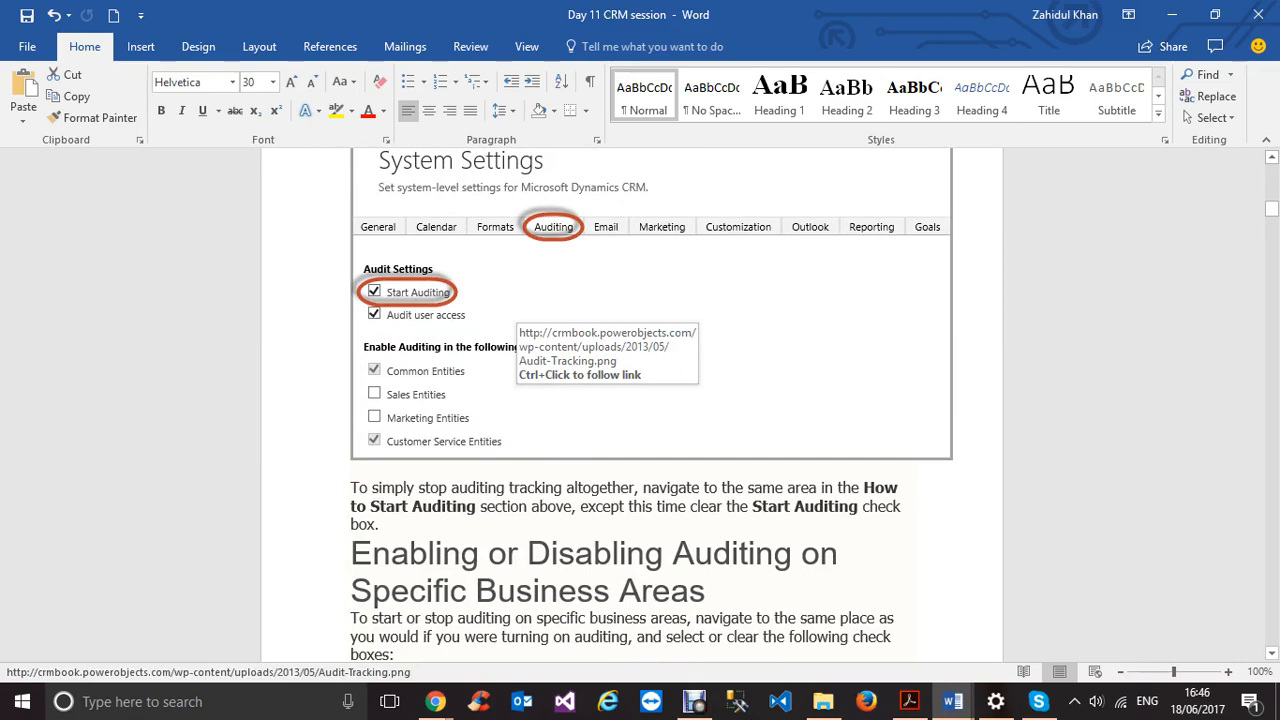
pyautogui.scroll(-6, 630, 400)
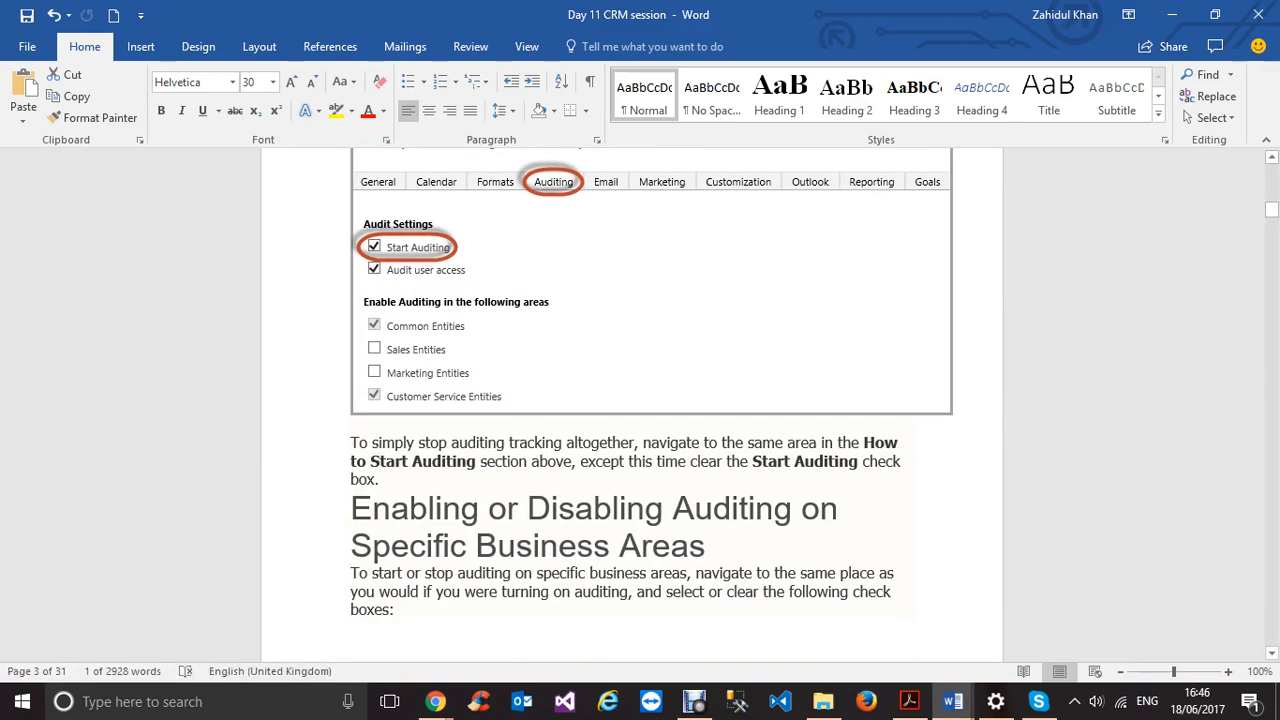
pyautogui.scroll(-2, 630, 400)
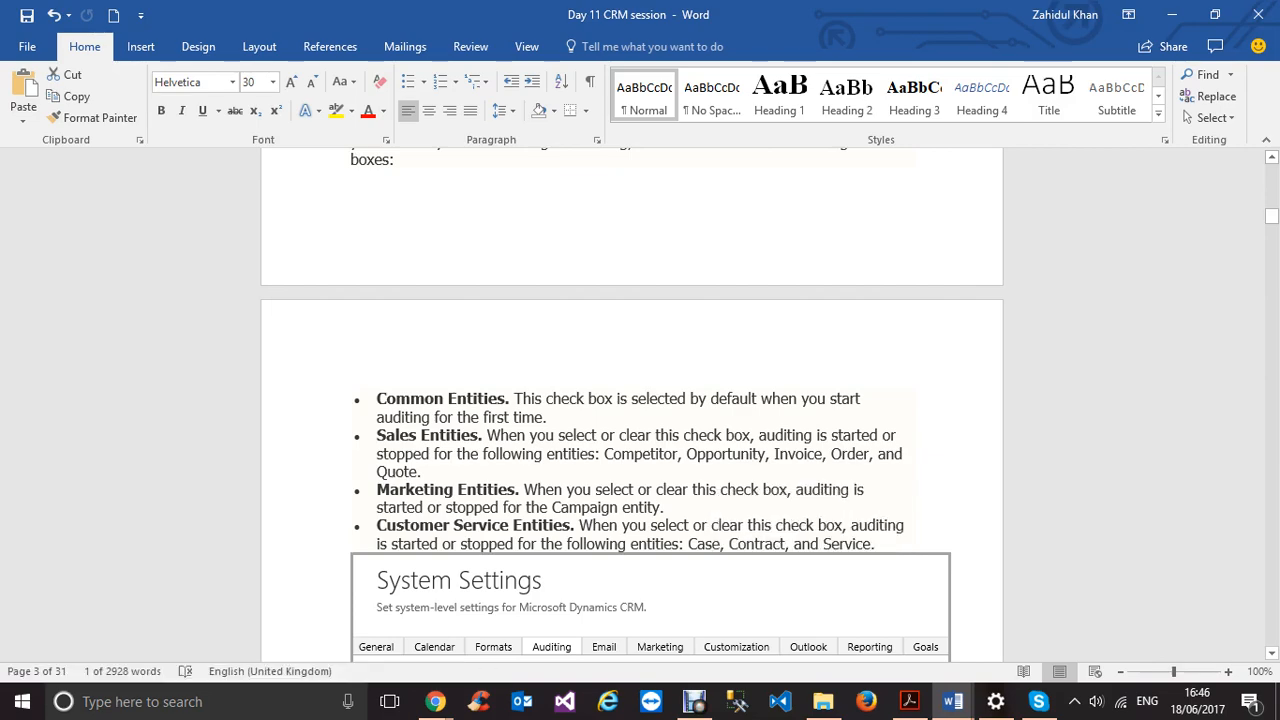
pyautogui.scroll(-10, 631, 400)
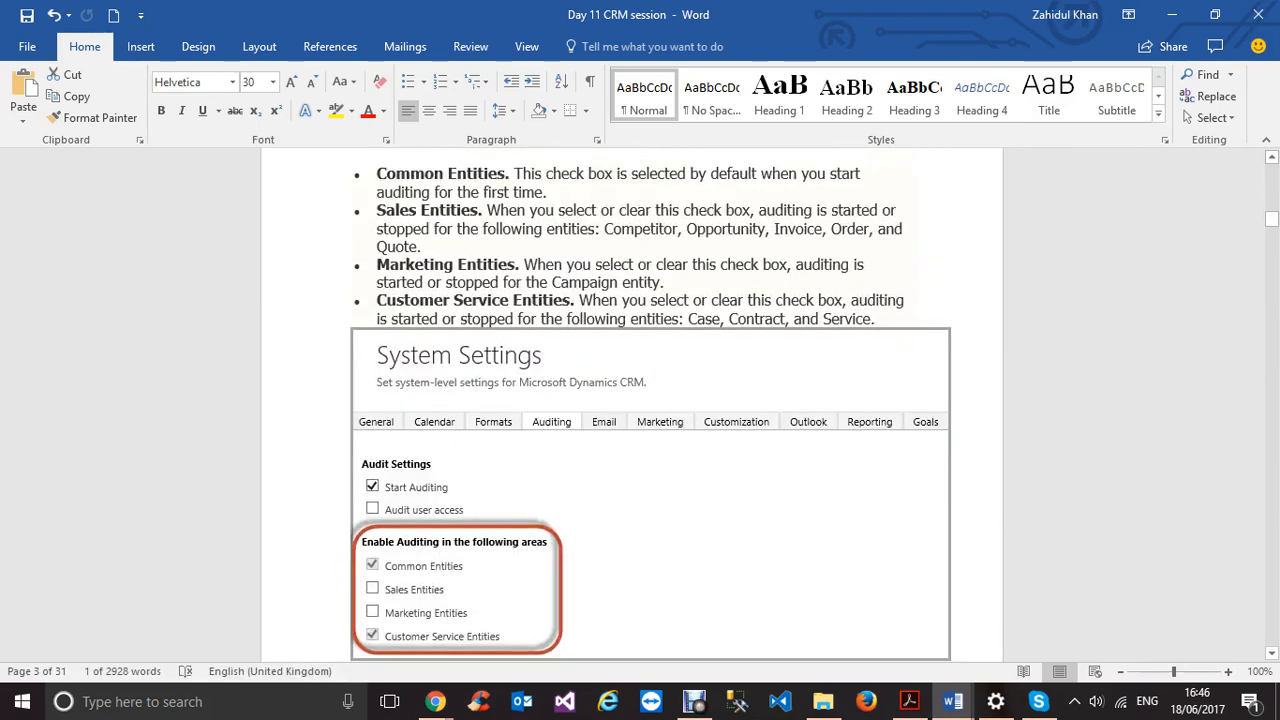
# Step: Read the Auditing User Login Details section and select the words Audit User Access in its third instruction
pyautogui.scroll(-3, 631, 400)
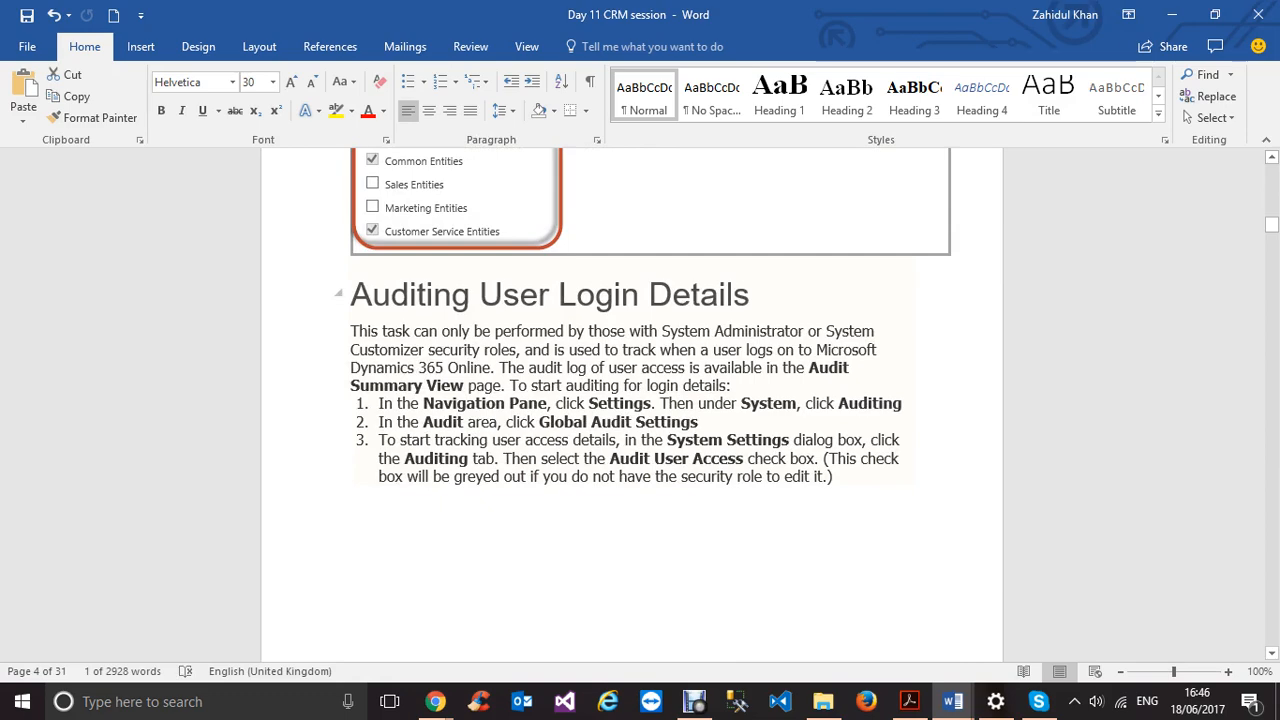
pyautogui.scroll(3, 650, 400)
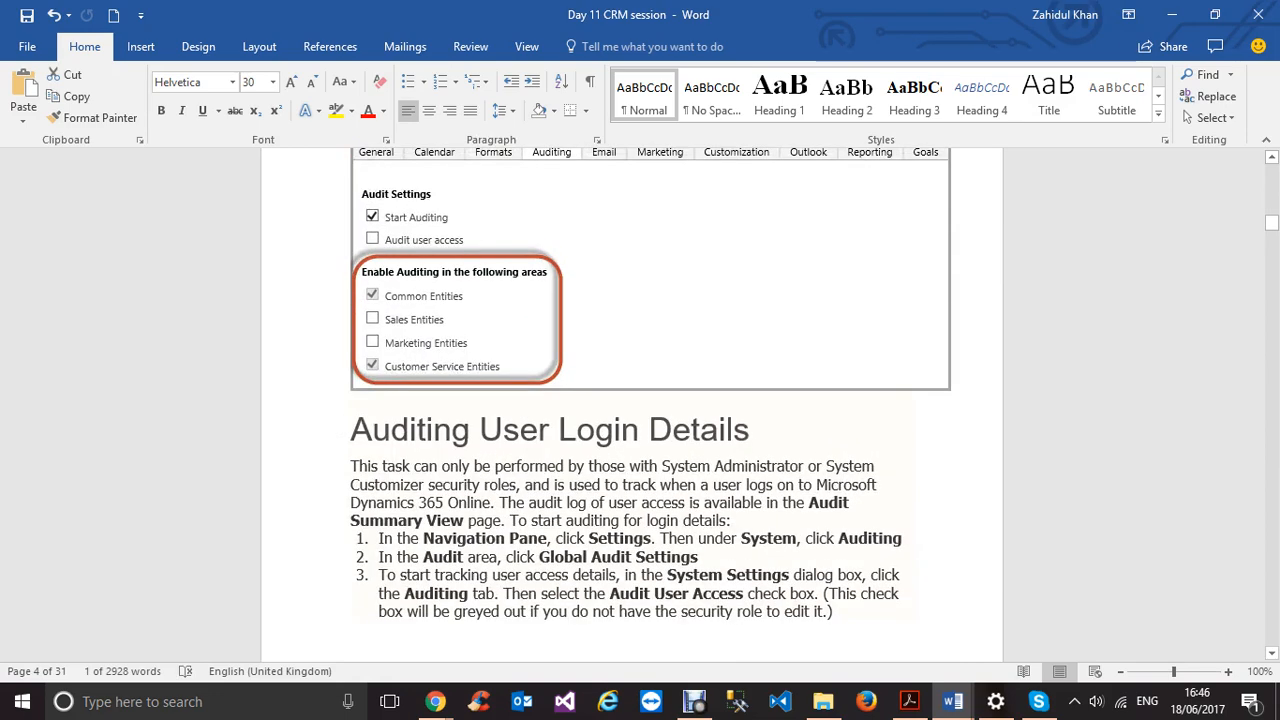
pyautogui.scroll(-4, 650, 400)
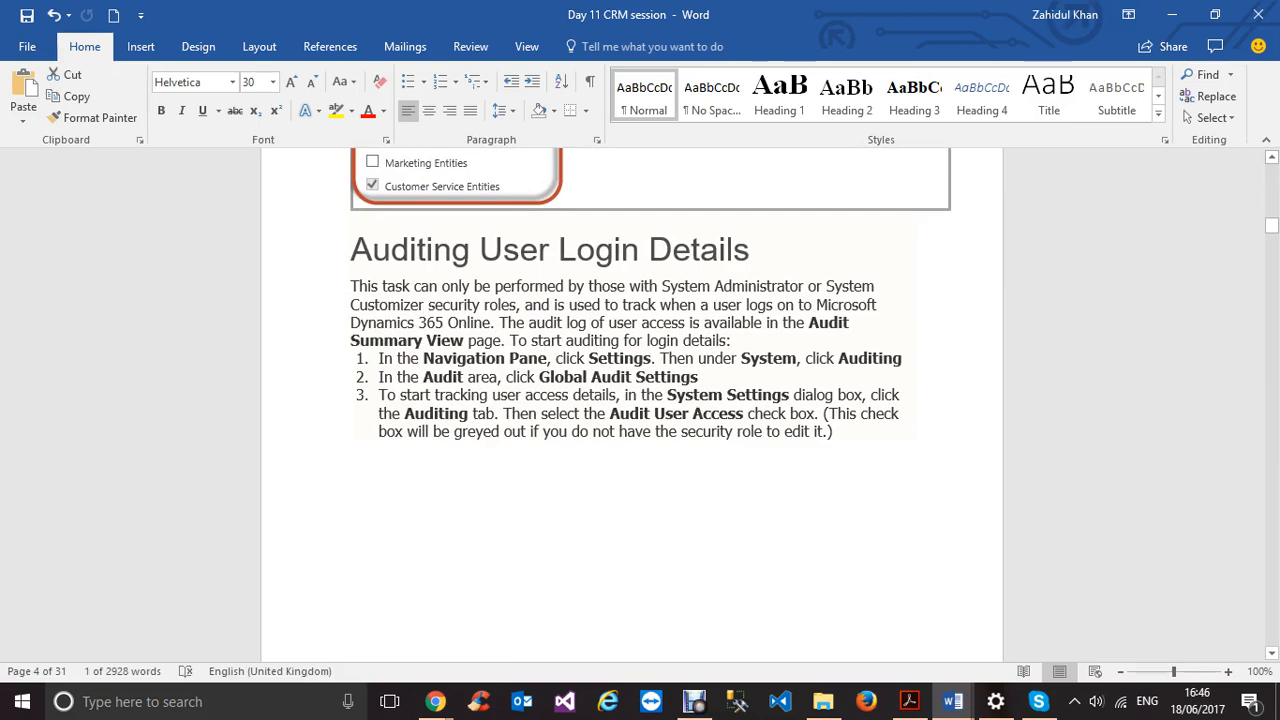
pyautogui.moveTo(609, 413); pyautogui.dragTo(746, 413)
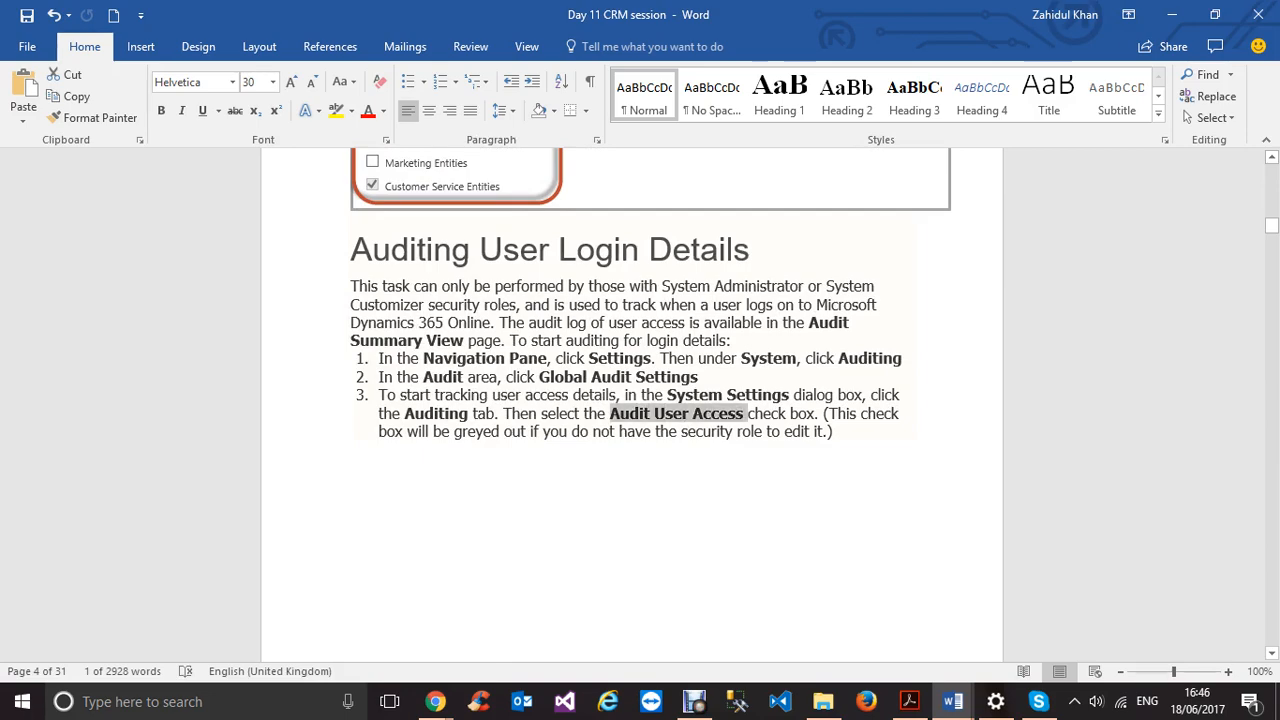
pyautogui.scroll(2, 746, 413)
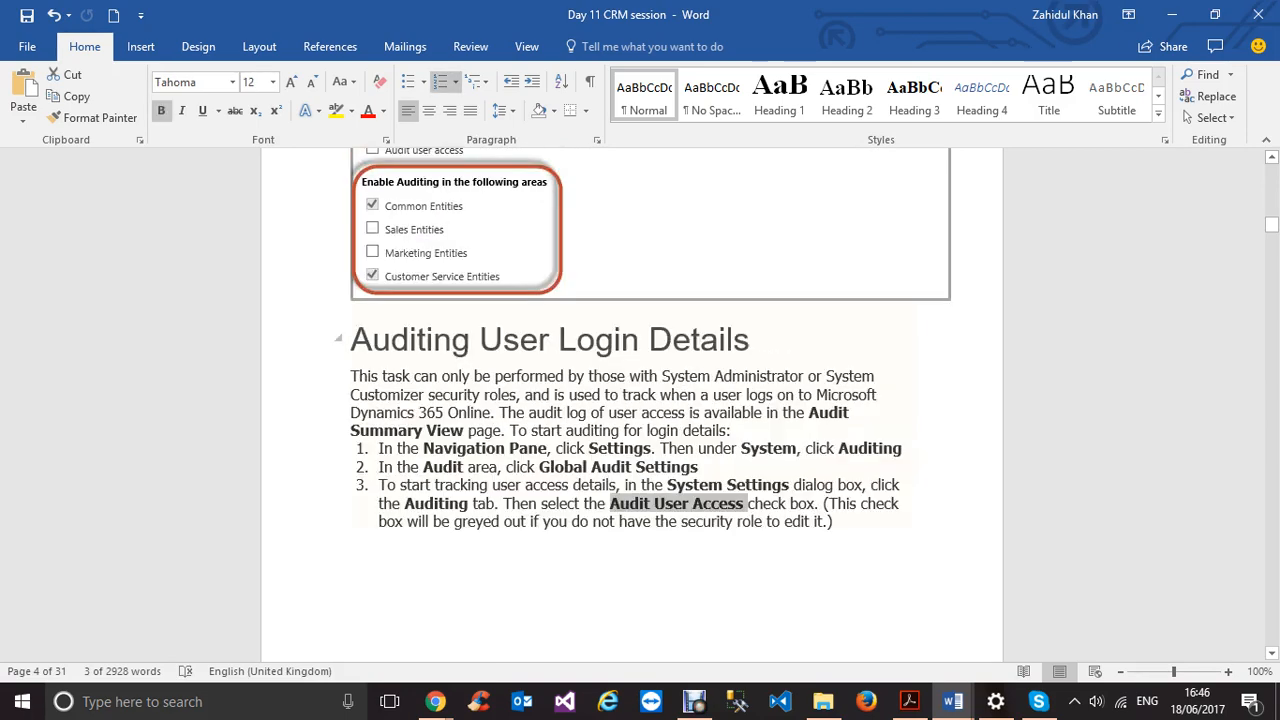
# Step: Read on through the Audit User Access example and the instructions for enabling or disabling auditing for entities
pyautogui.scroll(-6, 631, 400)
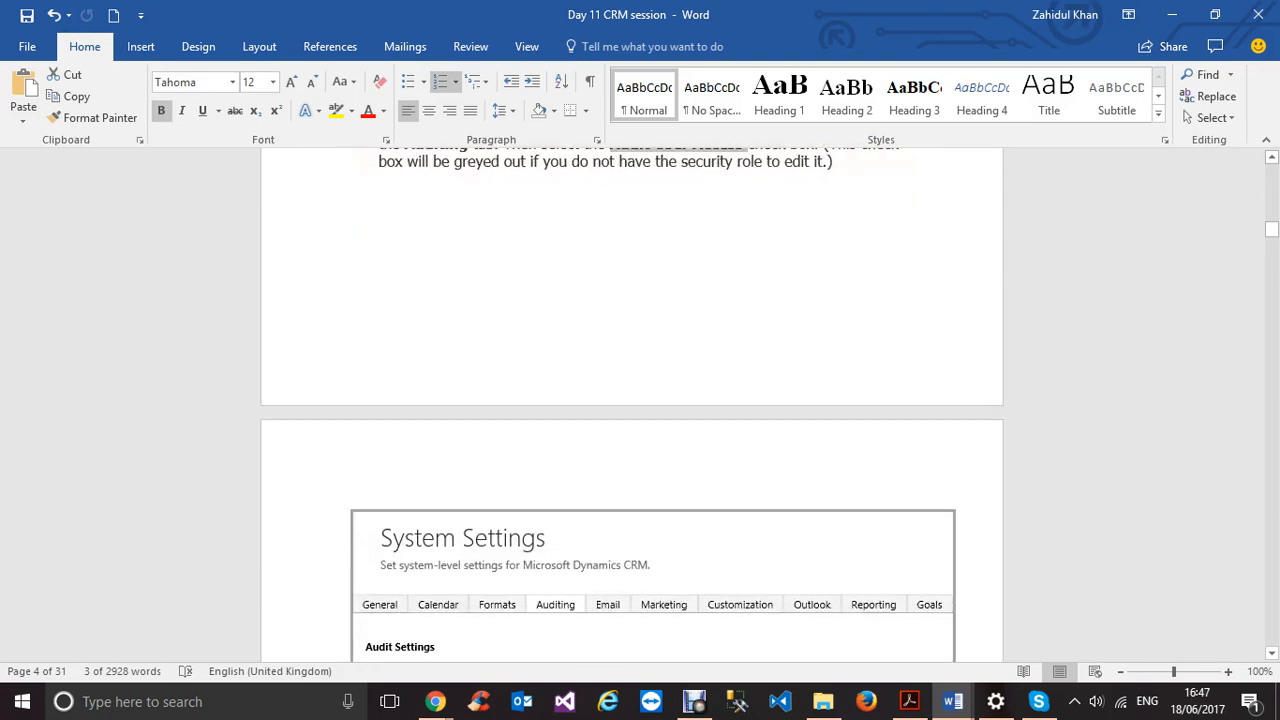
pyautogui.scroll(-6, 631, 400)
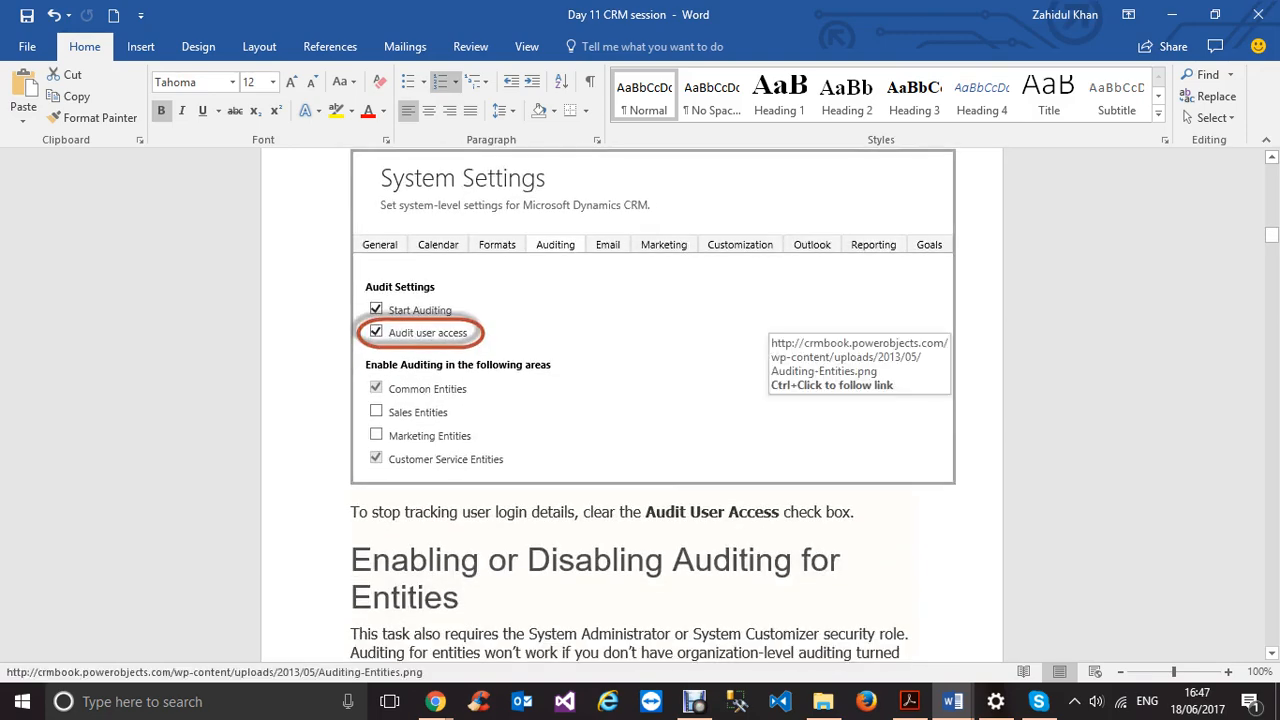
pyautogui.scroll(-4, 631, 400)
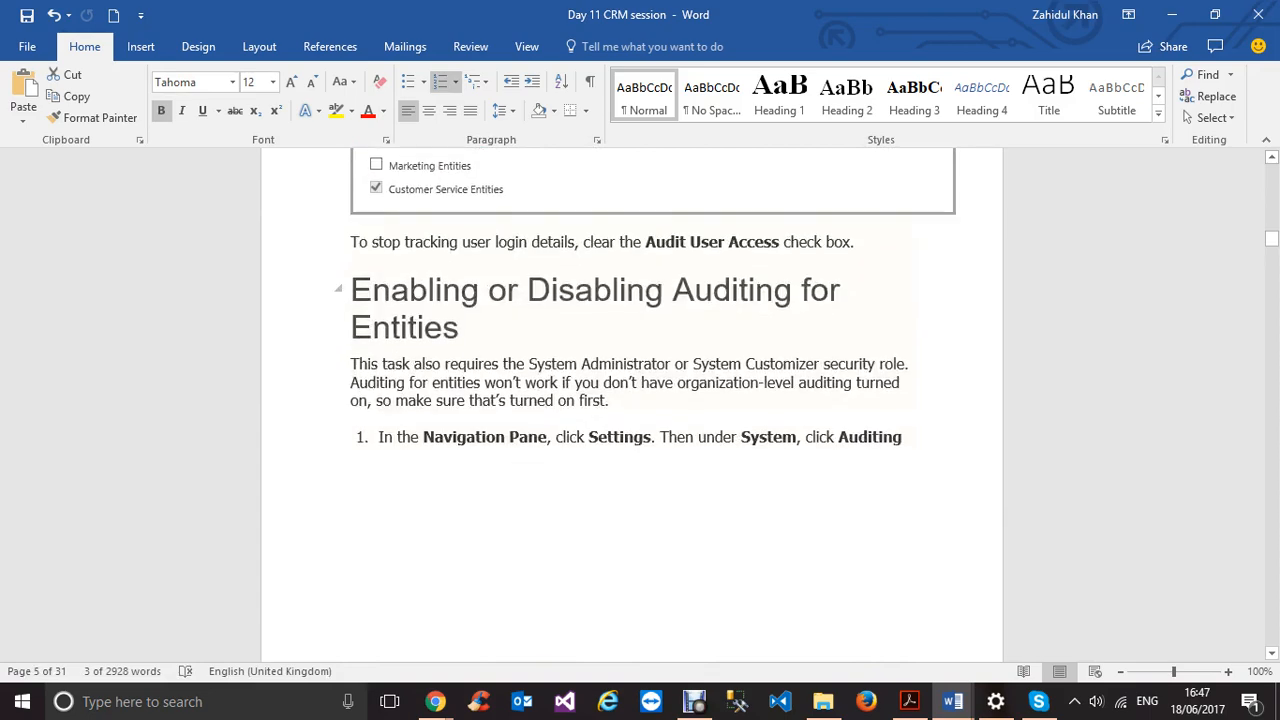
pyautogui.scroll(-10, 631, 400)
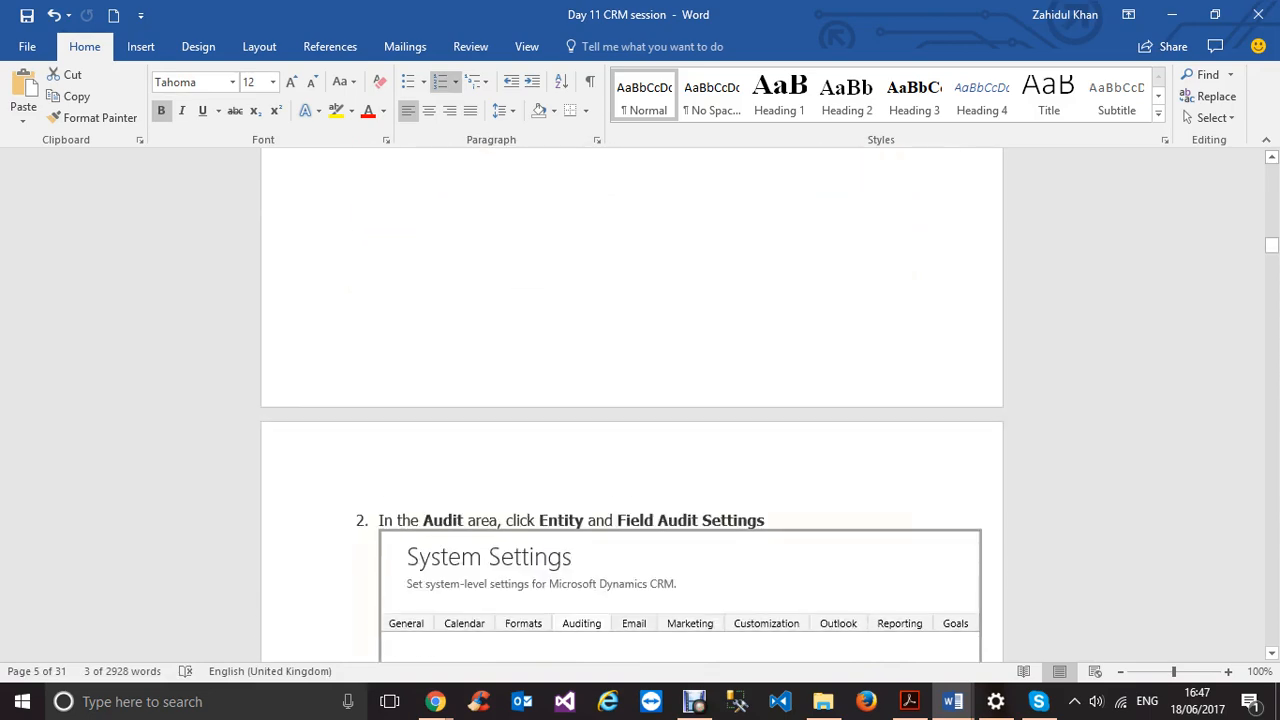
pyautogui.scroll(-3, 631, 400)
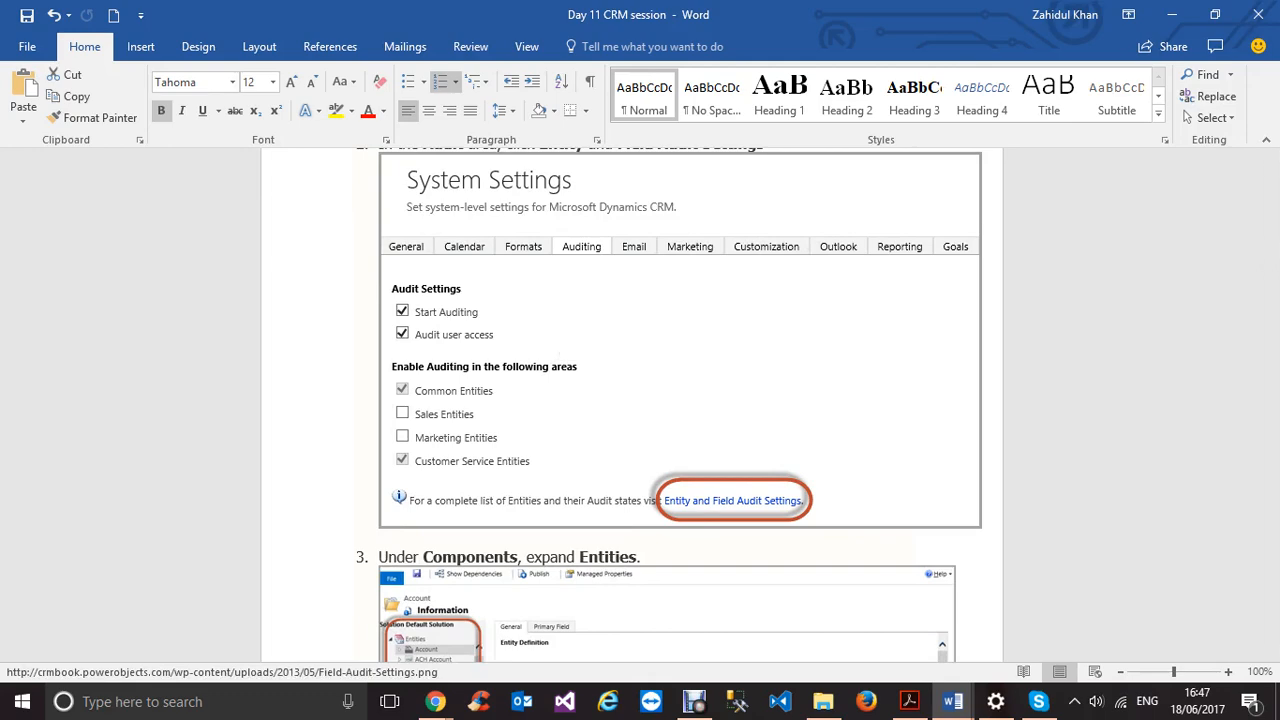
# Step: Switch to the Audit page in Chrome, enable Start Auditing in the Global Audit Settings, and open the Entity and Field Audit Settings
pyautogui.click(435, 701)
pyautogui.click(333, 615)
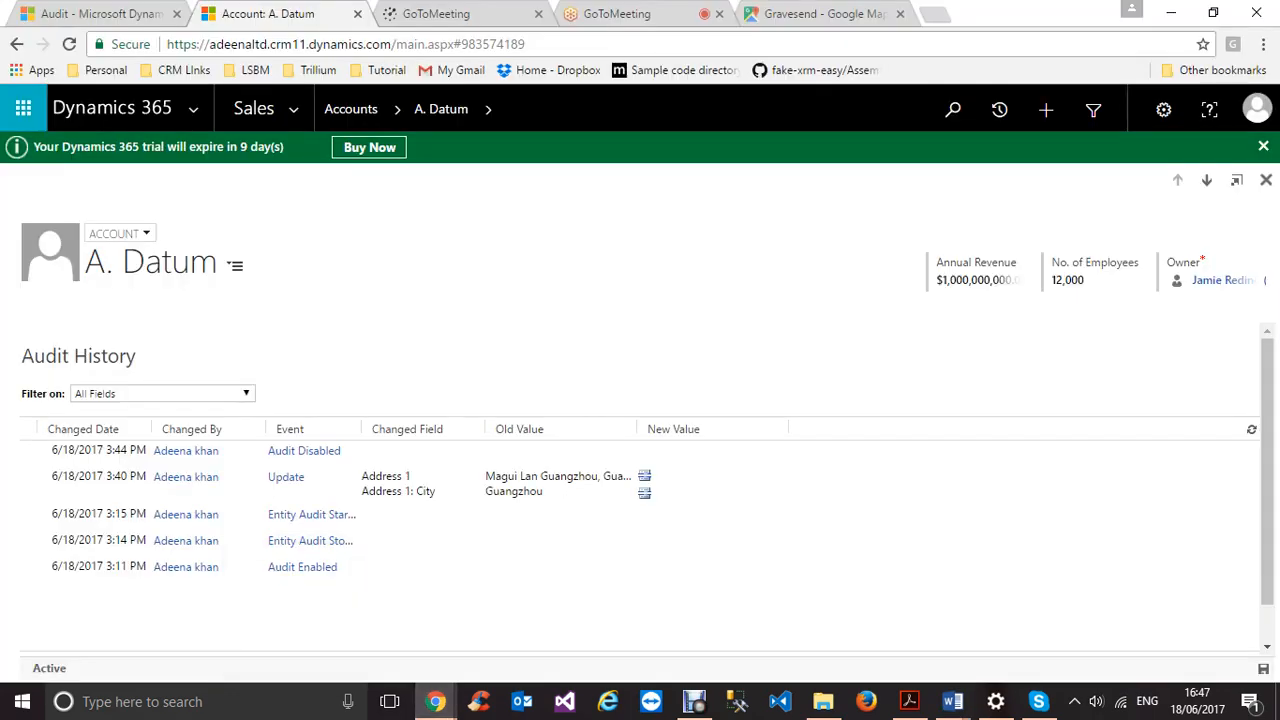
pyautogui.click(130, 14)
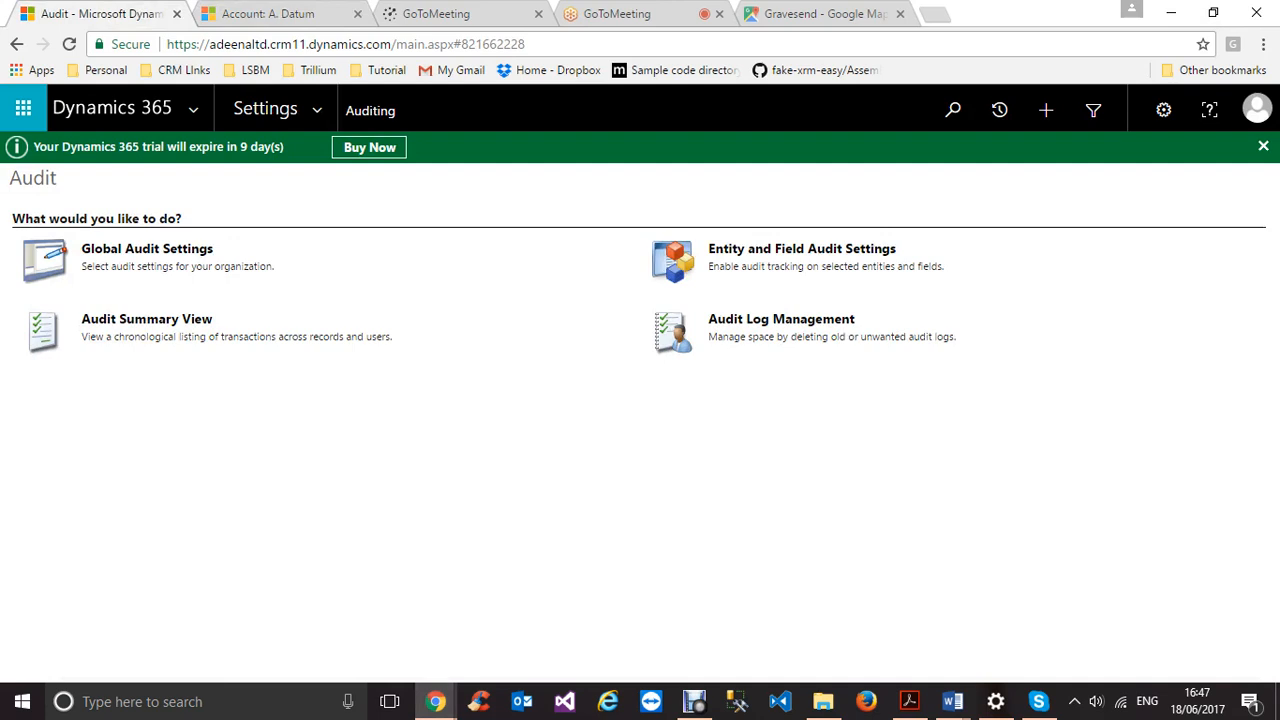
pyautogui.click(147, 249)
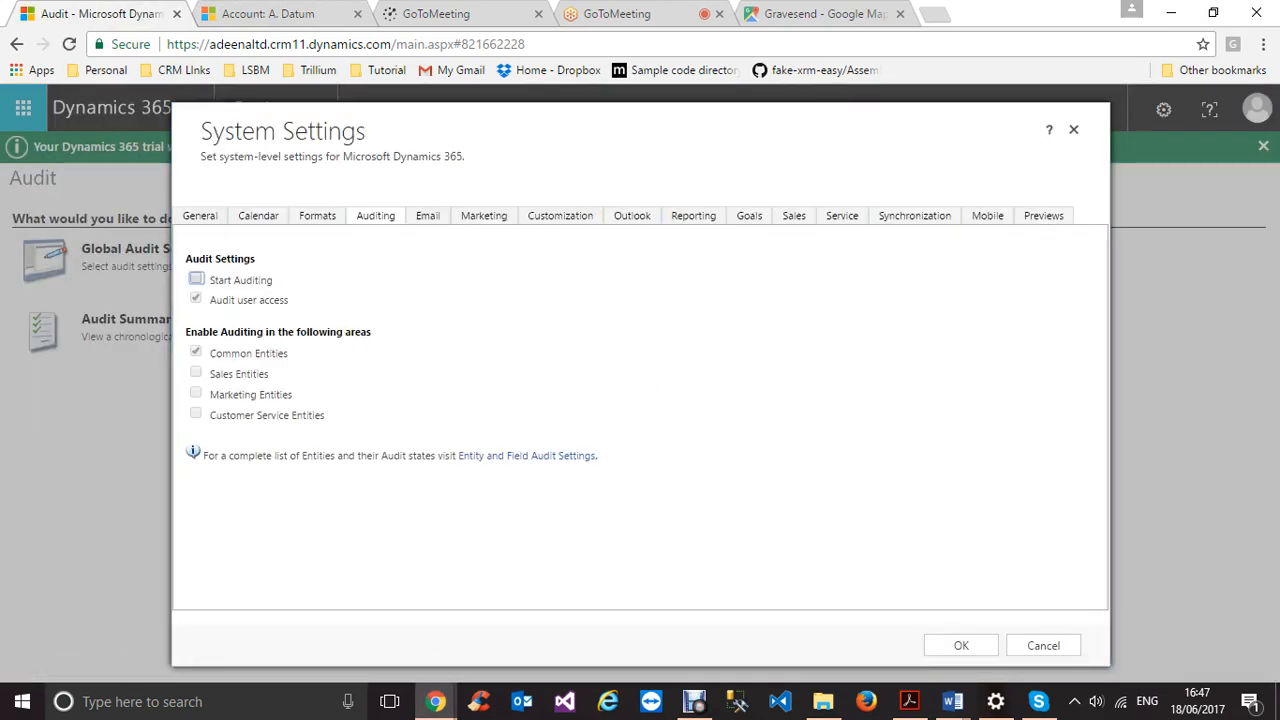
pyautogui.click(196, 279)
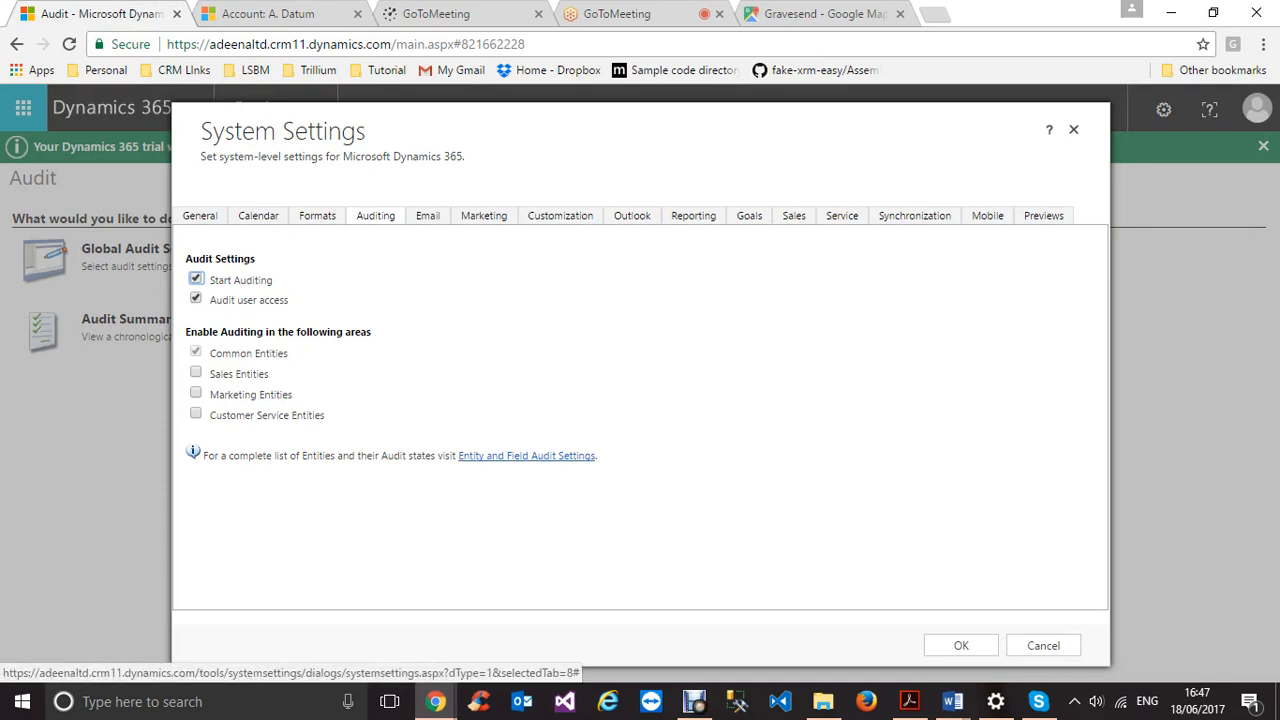
pyautogui.click(527, 456)
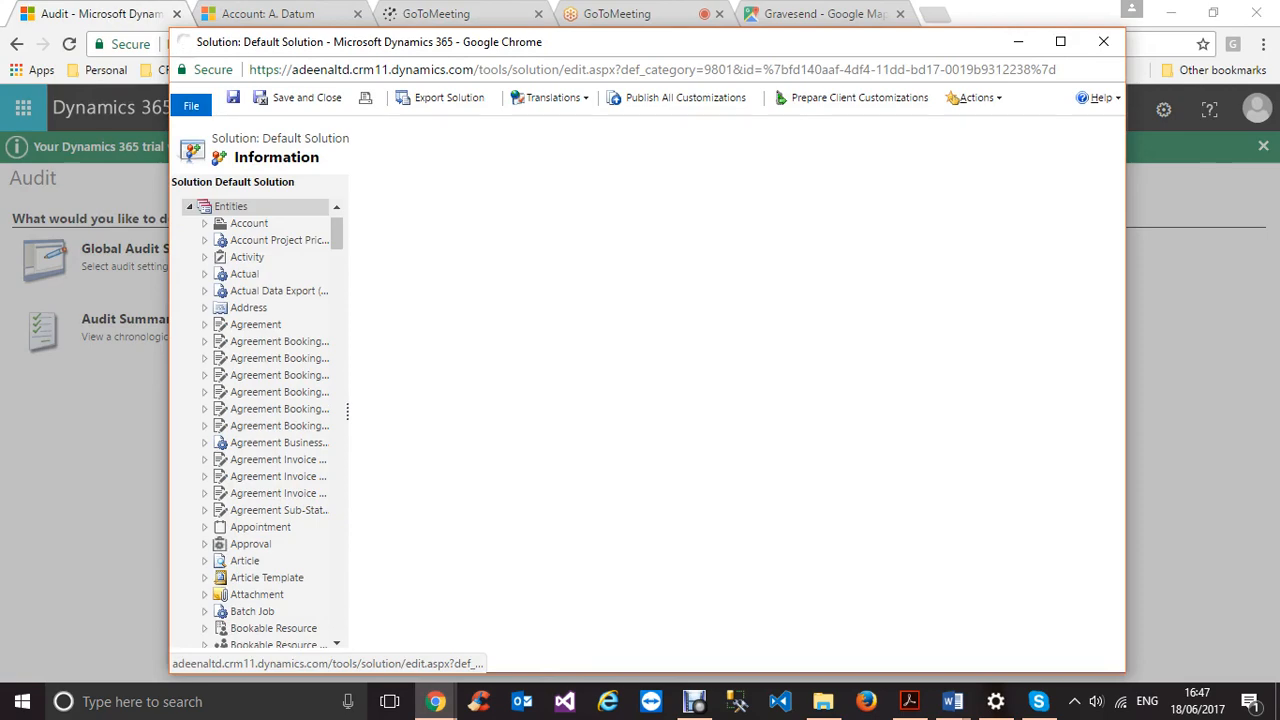
# Step: Expand the Account and Activity entities in the Default Solution and view the Activity entity's fields
pyautogui.click(205, 223)
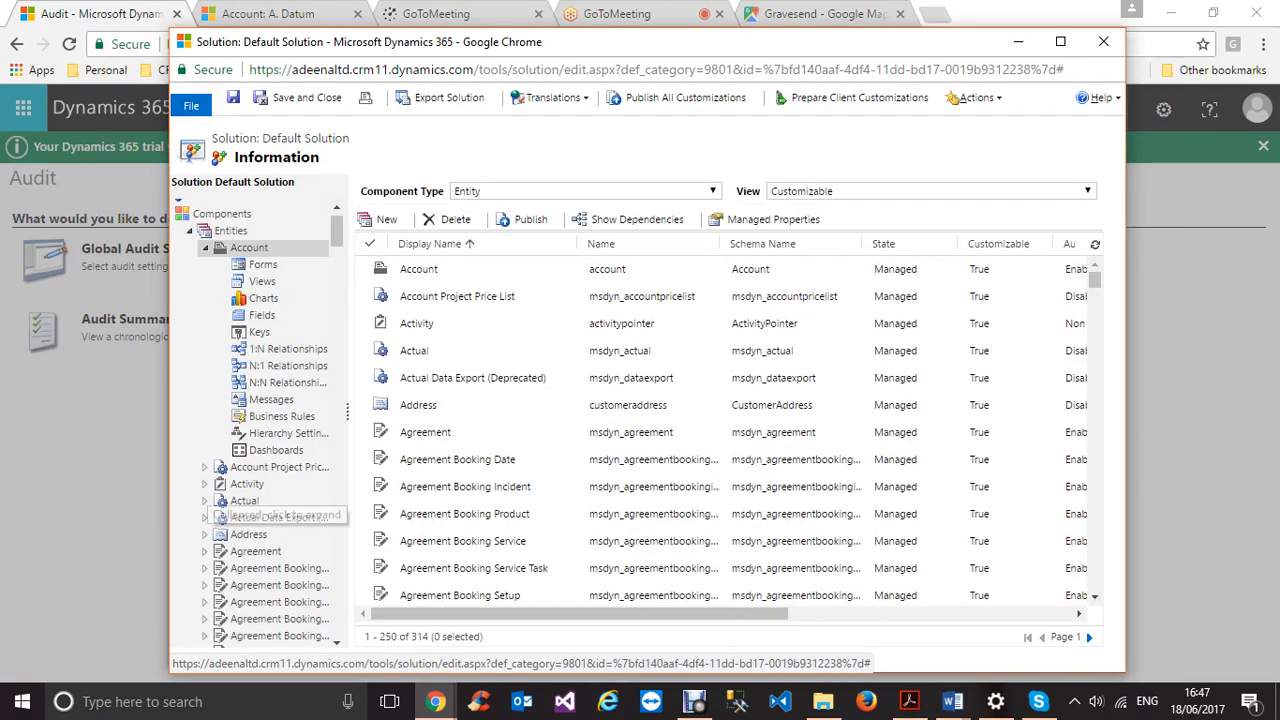
pyautogui.click(205, 484)
pyautogui.click(262, 407)
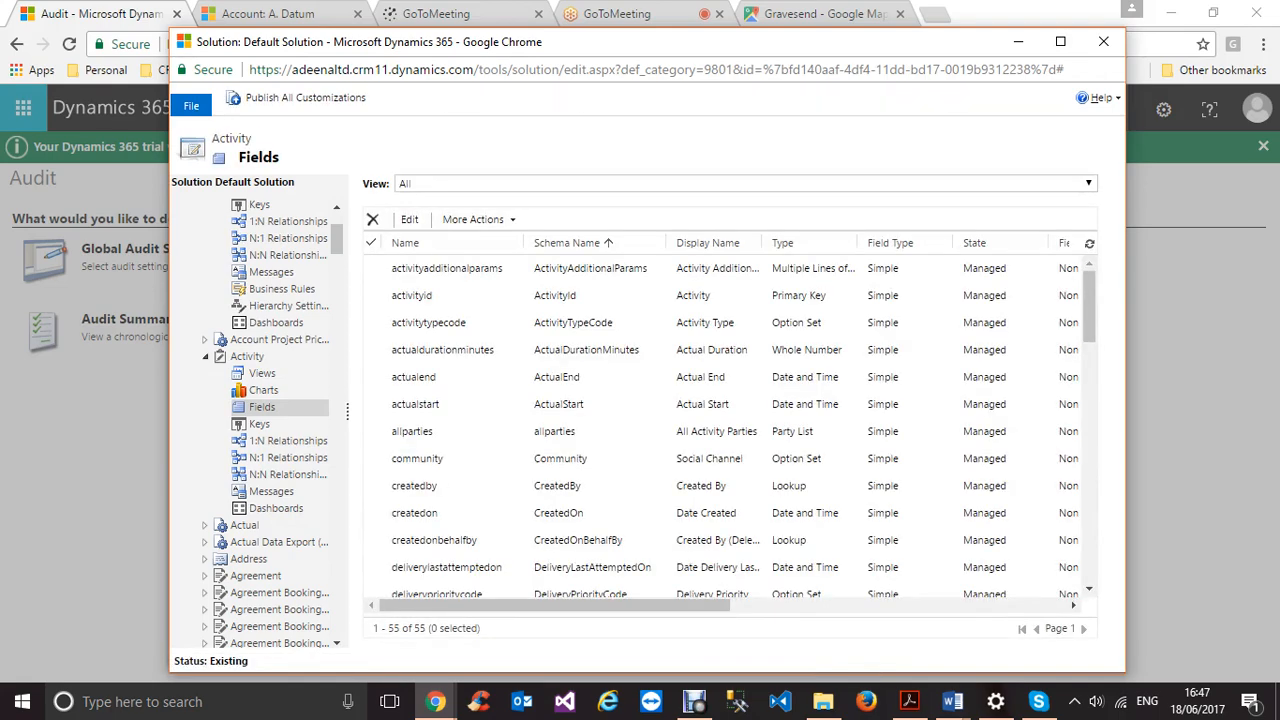
# Step: Switch to the Day 11 CRM session document in Word and read the instruction on expanding Entities under Components
pyautogui.click(953, 702)
pyautogui.click(849, 618)
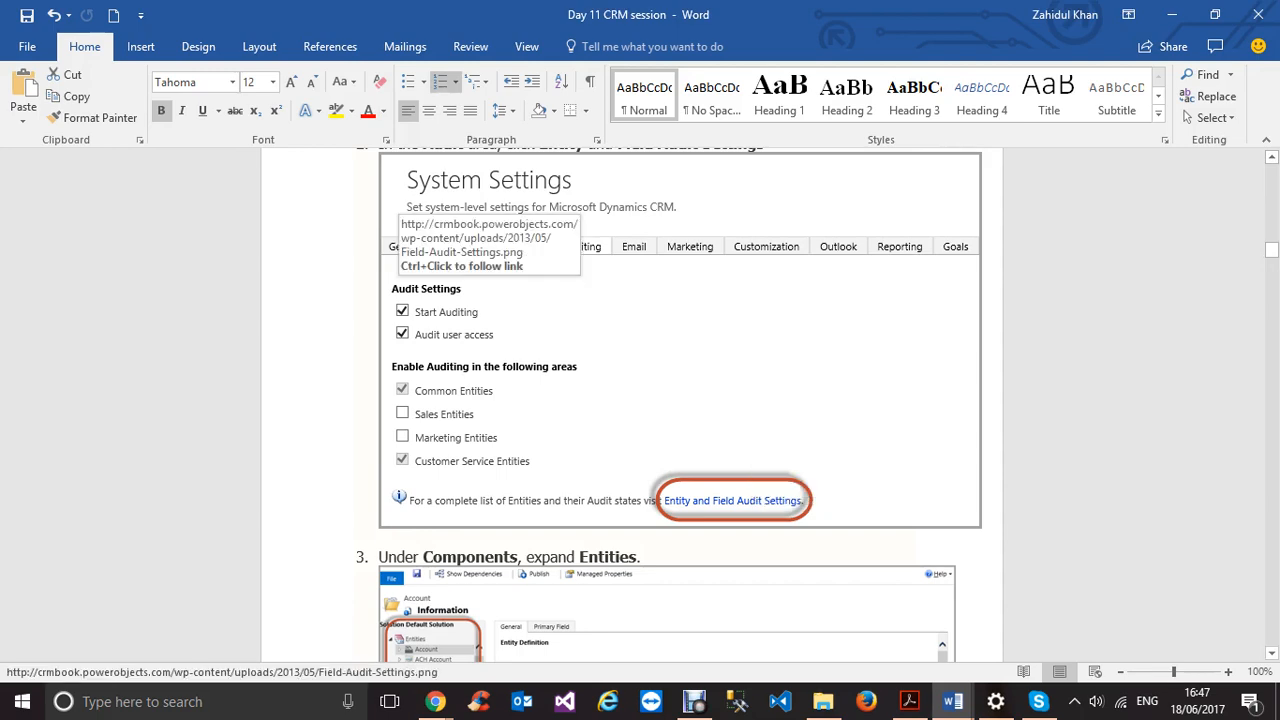
pyautogui.scroll(-3, 600, 400)
pyautogui.scroll(-2, 668, 400)
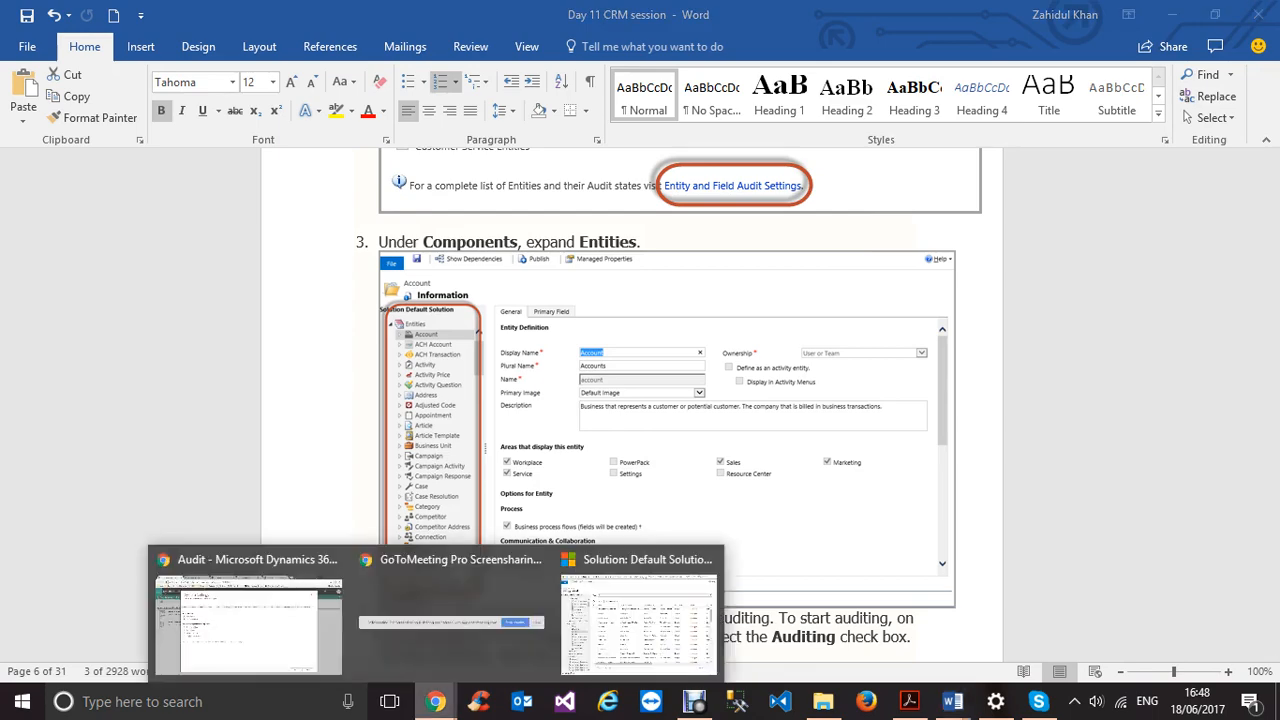
# Step: Return to System Settings in Chrome, reopen the Entity and Field Audit Settings, and view the Activity entity's fields
pyautogui.click(250, 600)
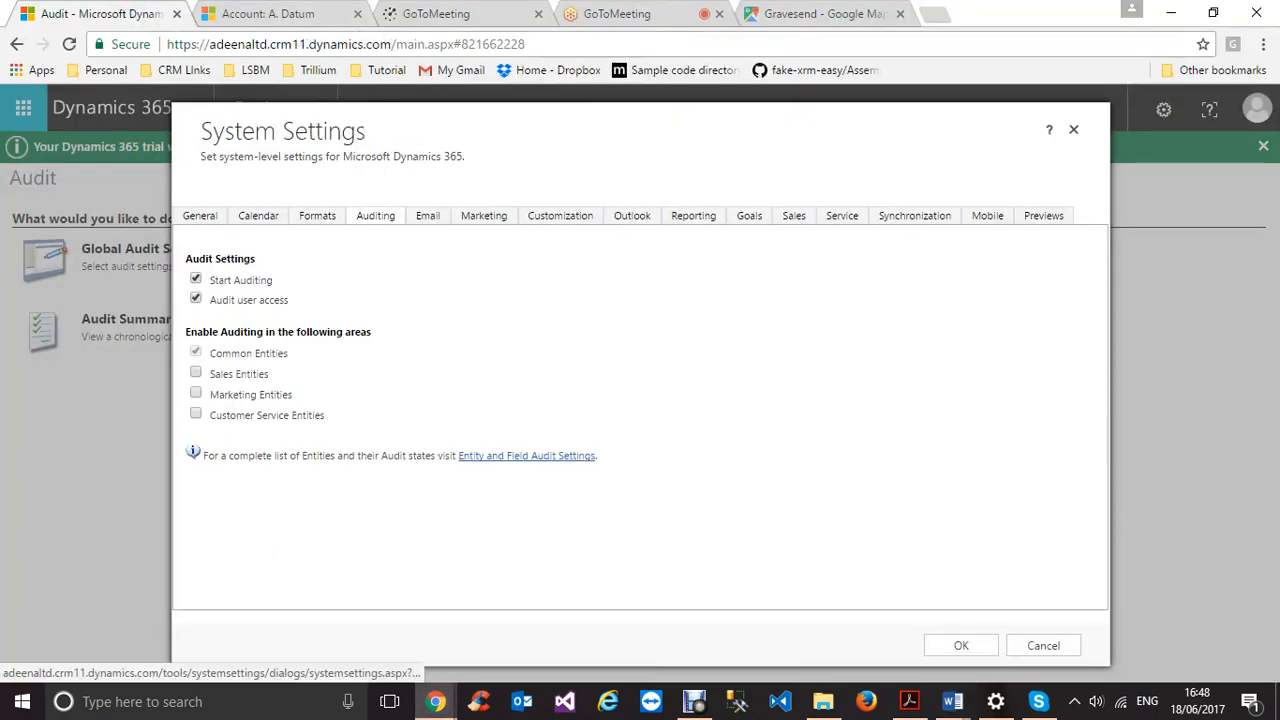
pyautogui.click(527, 455)
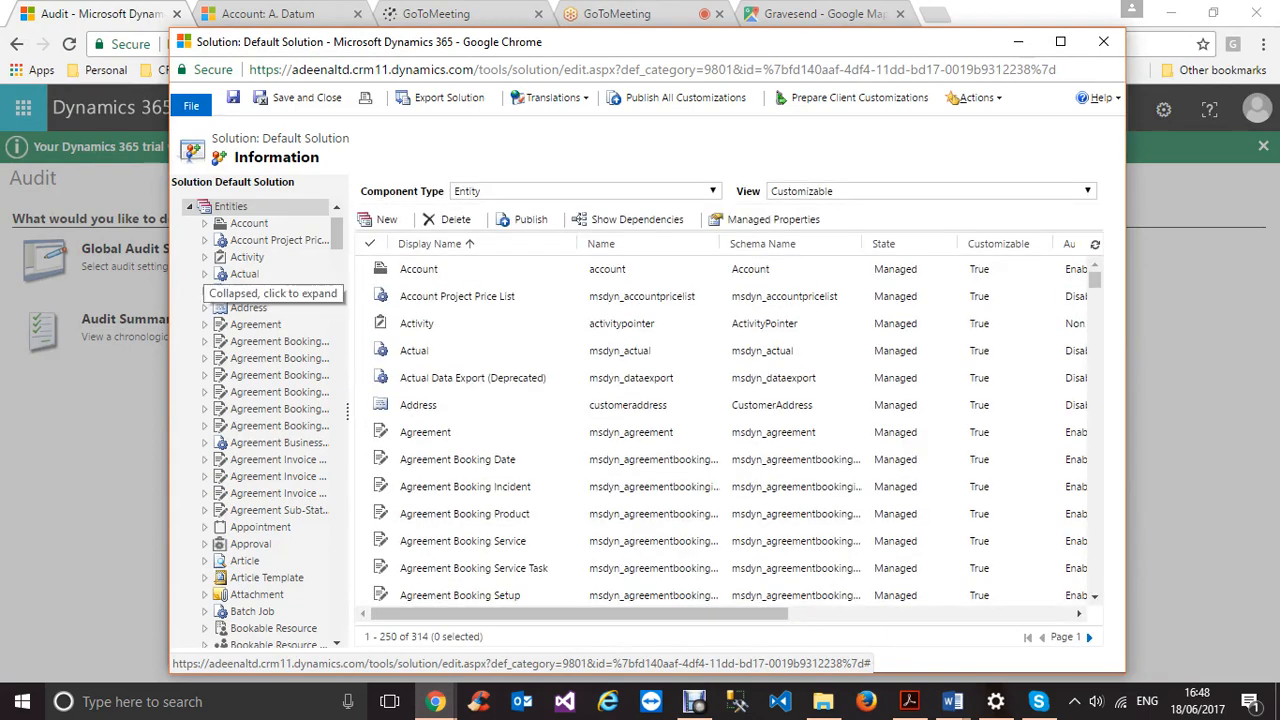
pyautogui.click(247, 257)
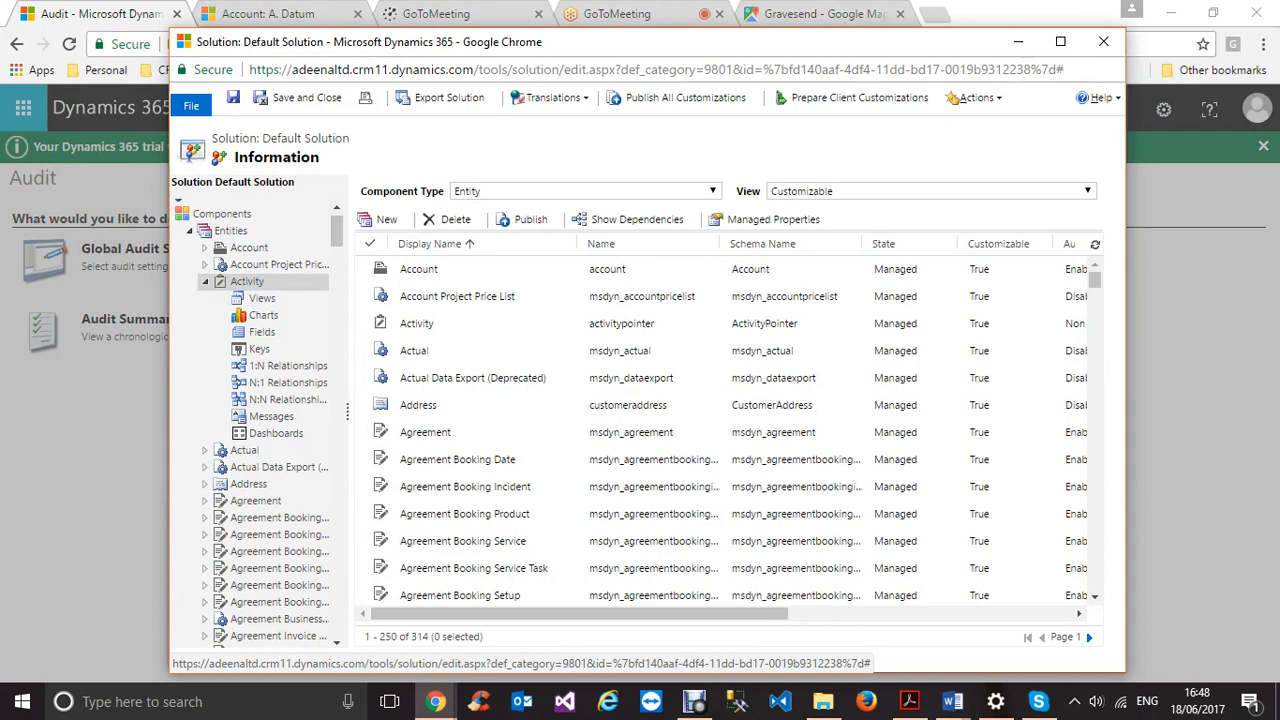
pyautogui.click(262, 332)
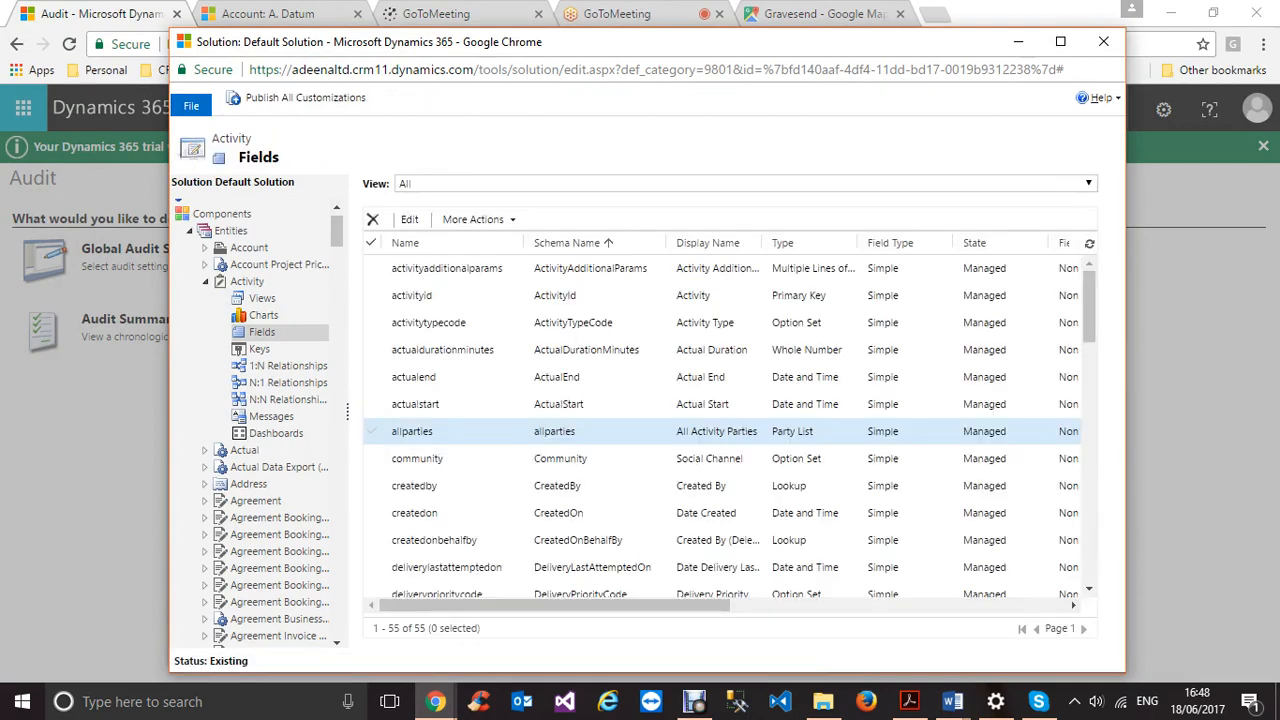
# Step: Find the prioritycode field in the Activity field list and open its definition
pyautogui.scroll(-3, 480, 458)
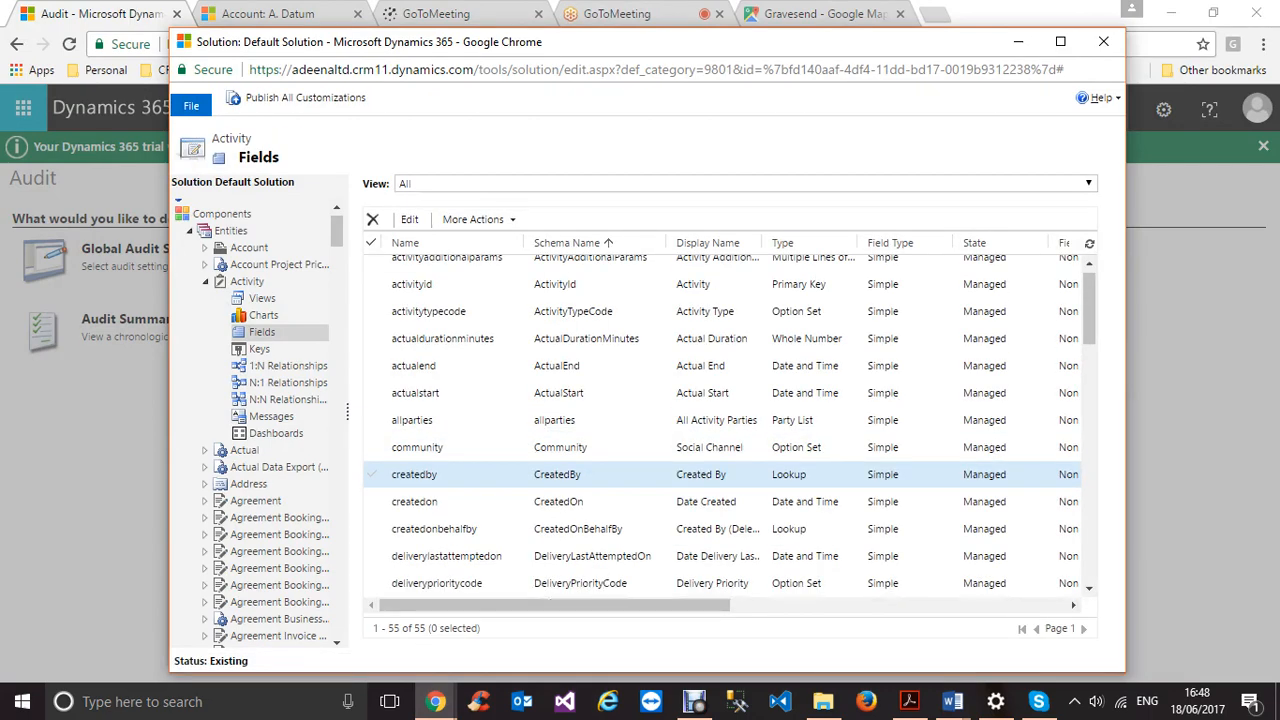
pyautogui.scroll(-2, 730, 423)
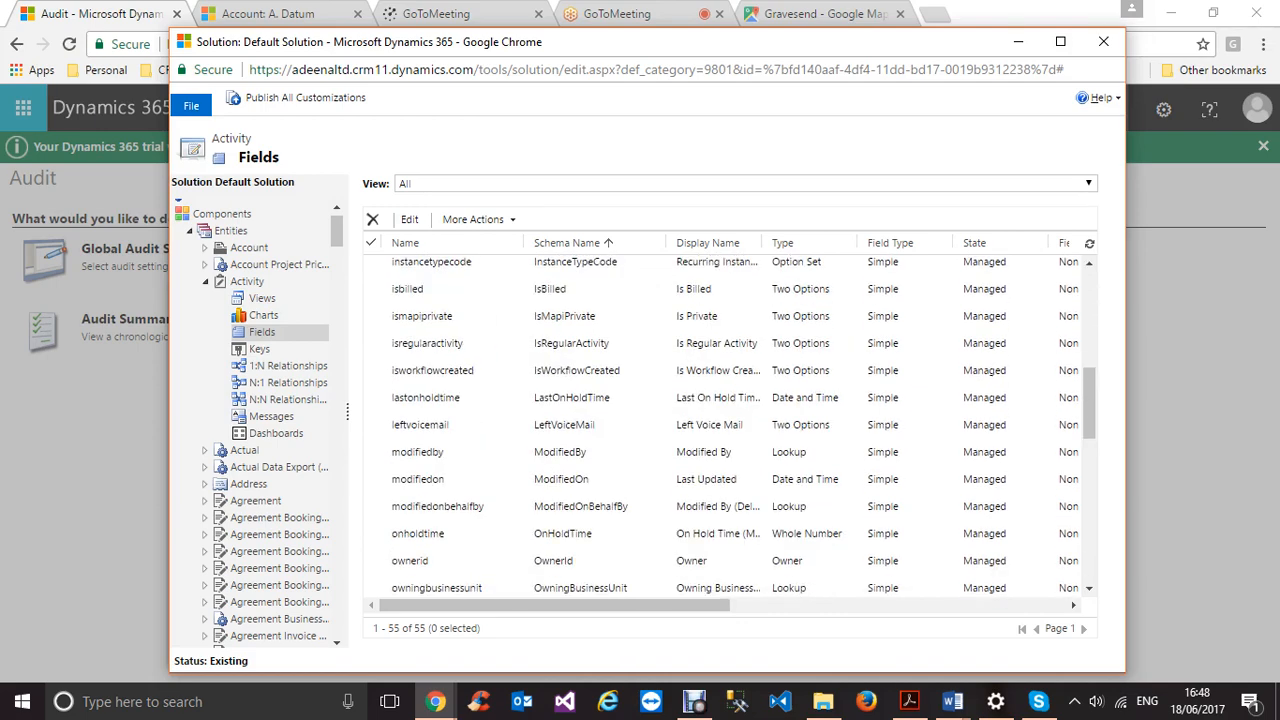
pyautogui.scroll(-1, 730, 423)
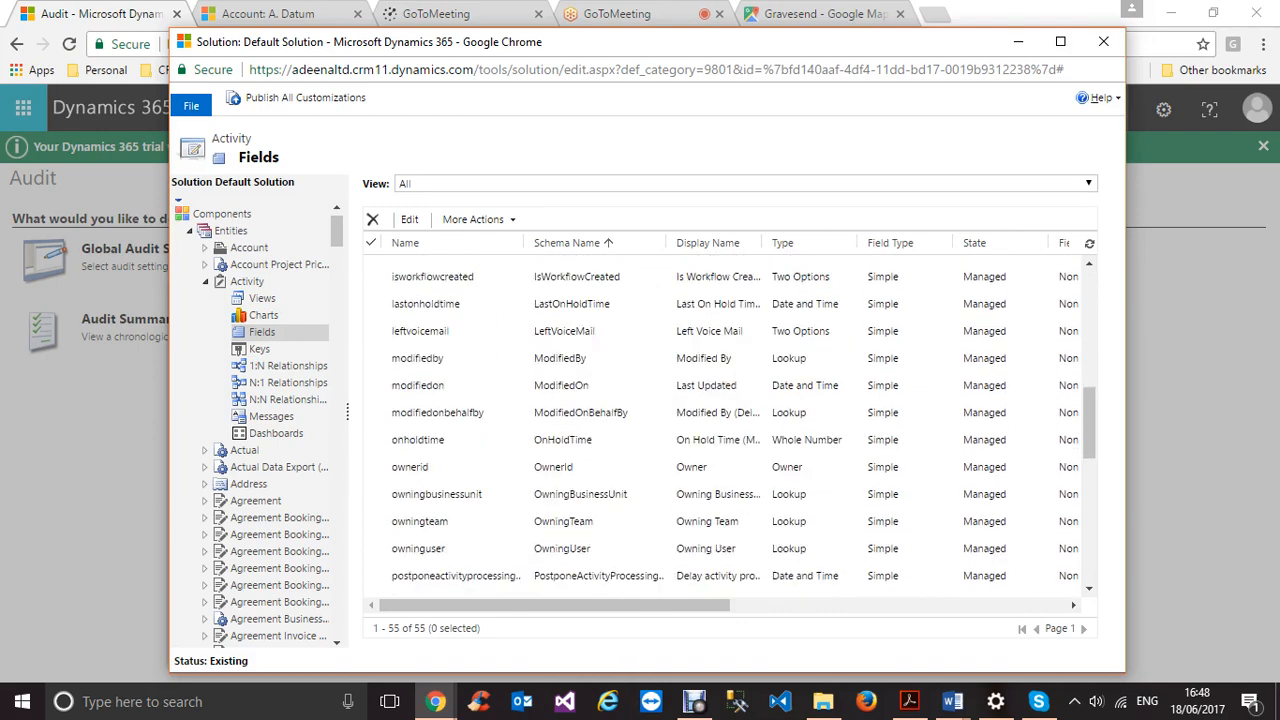
pyautogui.scroll(-1, 730, 423)
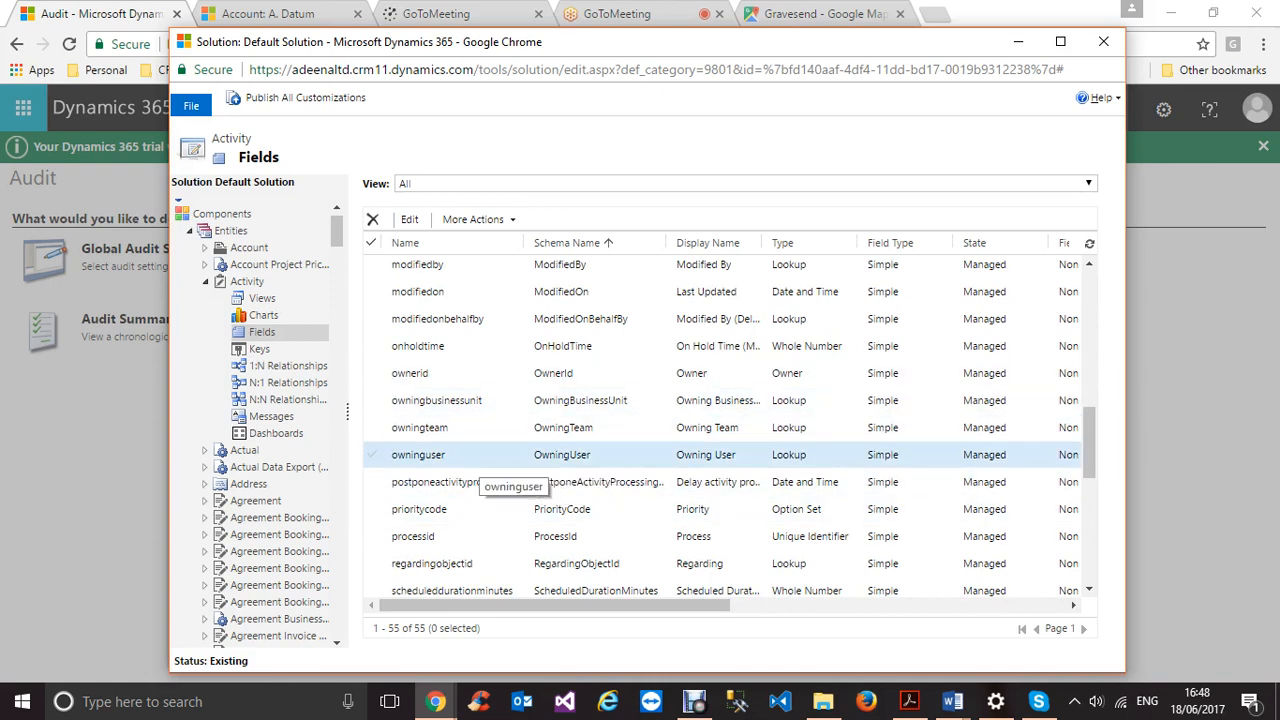
pyautogui.doubleClick(490, 509)
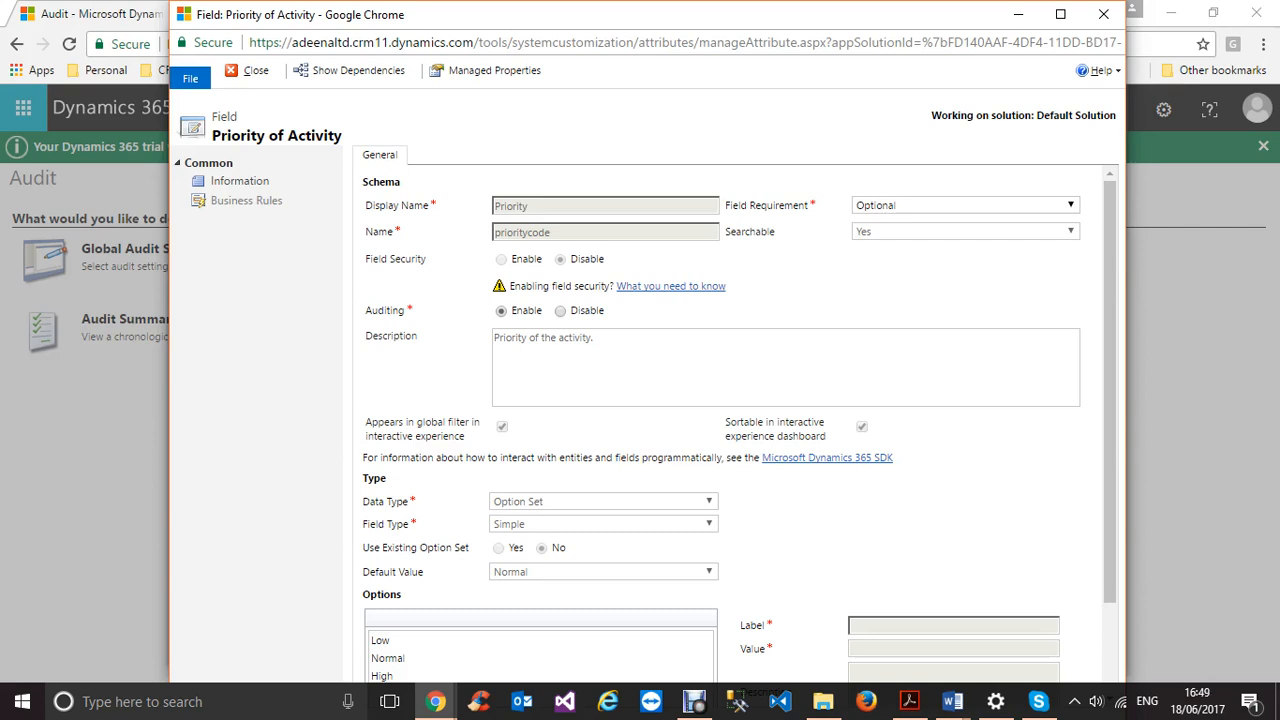
# Step: Try Disable for the Priority field's Auditing option, set it back to Enable, and close the field
pyautogui.click(560, 311)
pyautogui.click(502, 311)
pyautogui.click(250, 70)
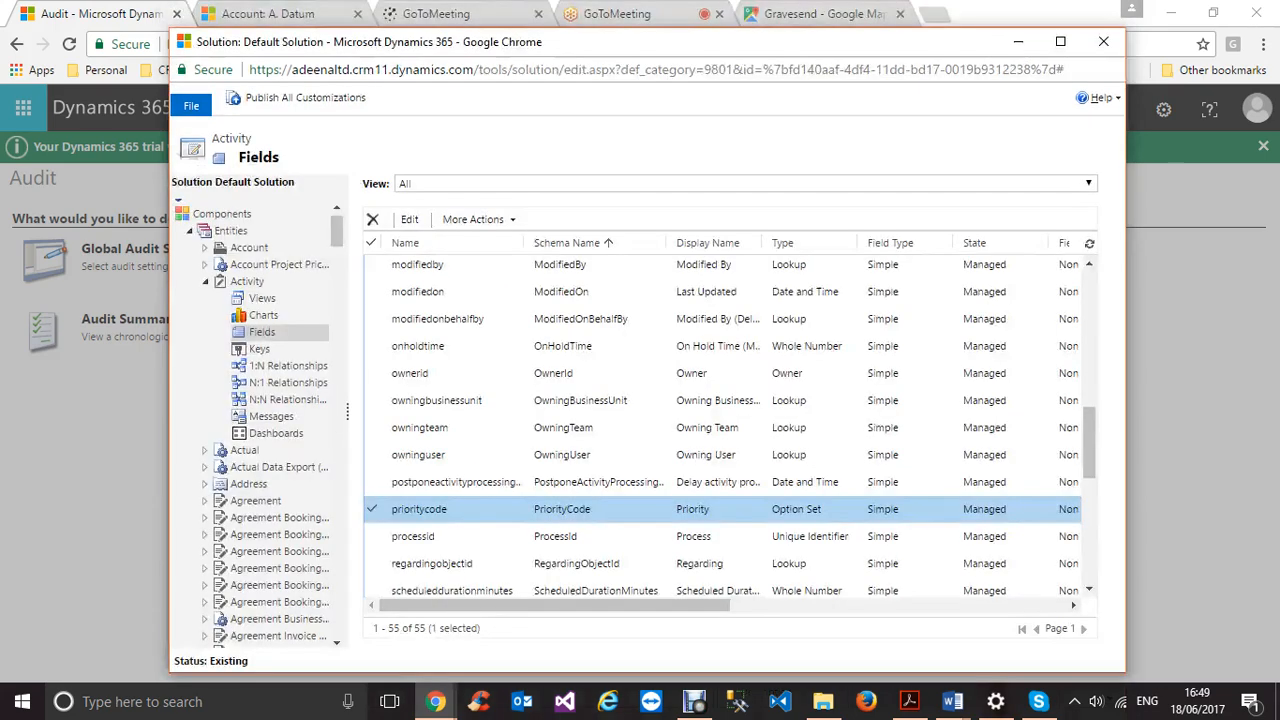
# Step: Switch to the Day 11 CRM session document in Word and read up to the first instructions for enabling or disabling auditing for fields
pyautogui.moveTo(952, 701)
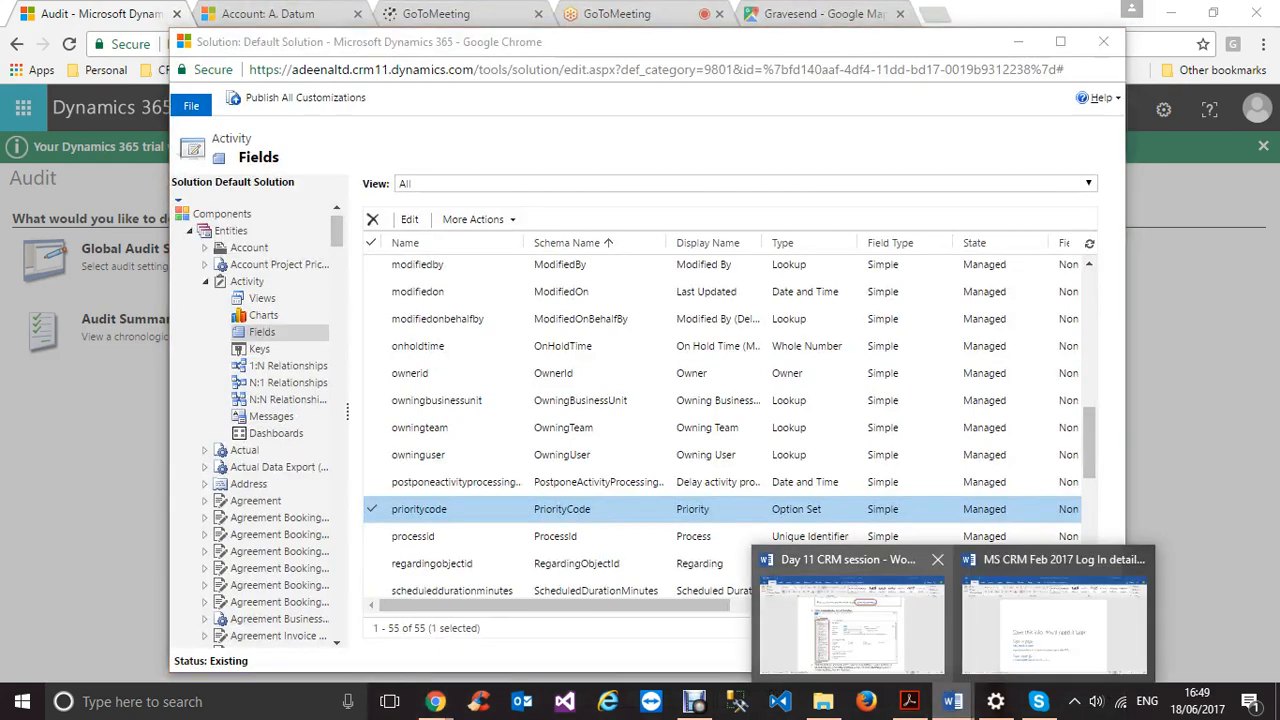
pyautogui.click(886, 630)
pyautogui.scroll(-5, 630, 400)
pyautogui.scroll(-3, 630, 400)
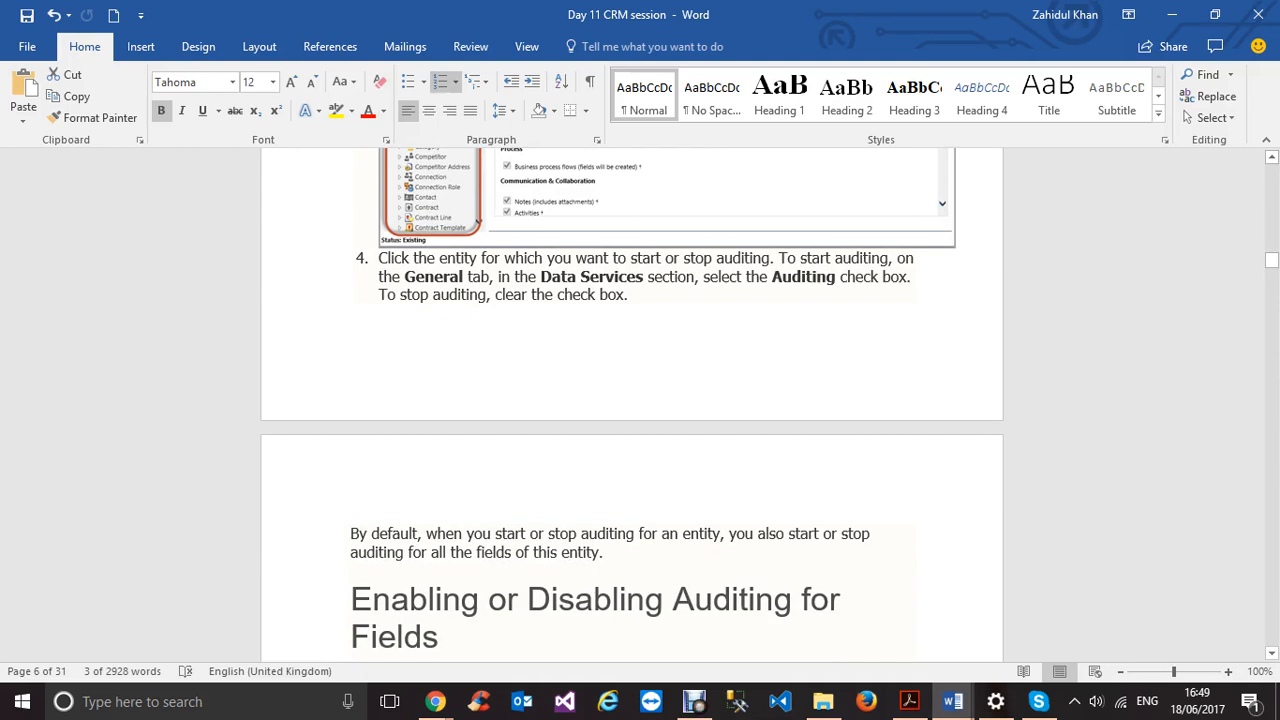
pyautogui.scroll(-3, 632, 405)
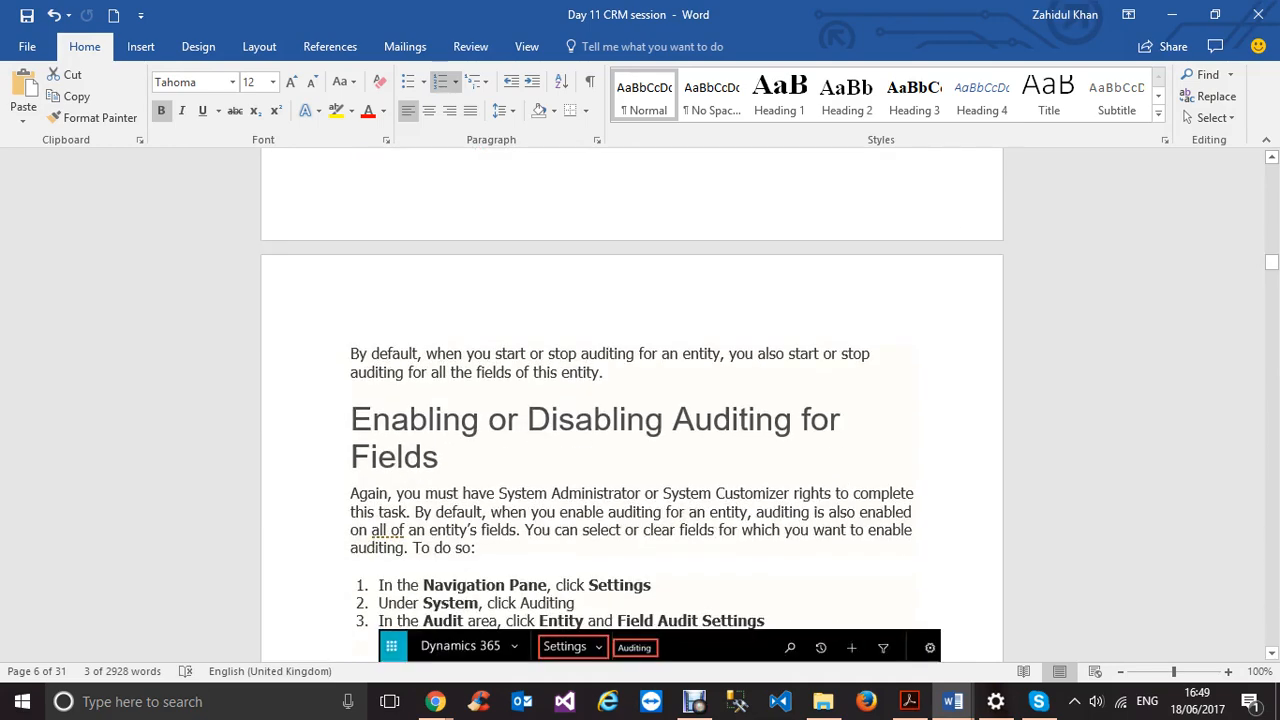
pyautogui.scroll(-3, 632, 405)
pyautogui.scroll(-3, 632, 405)
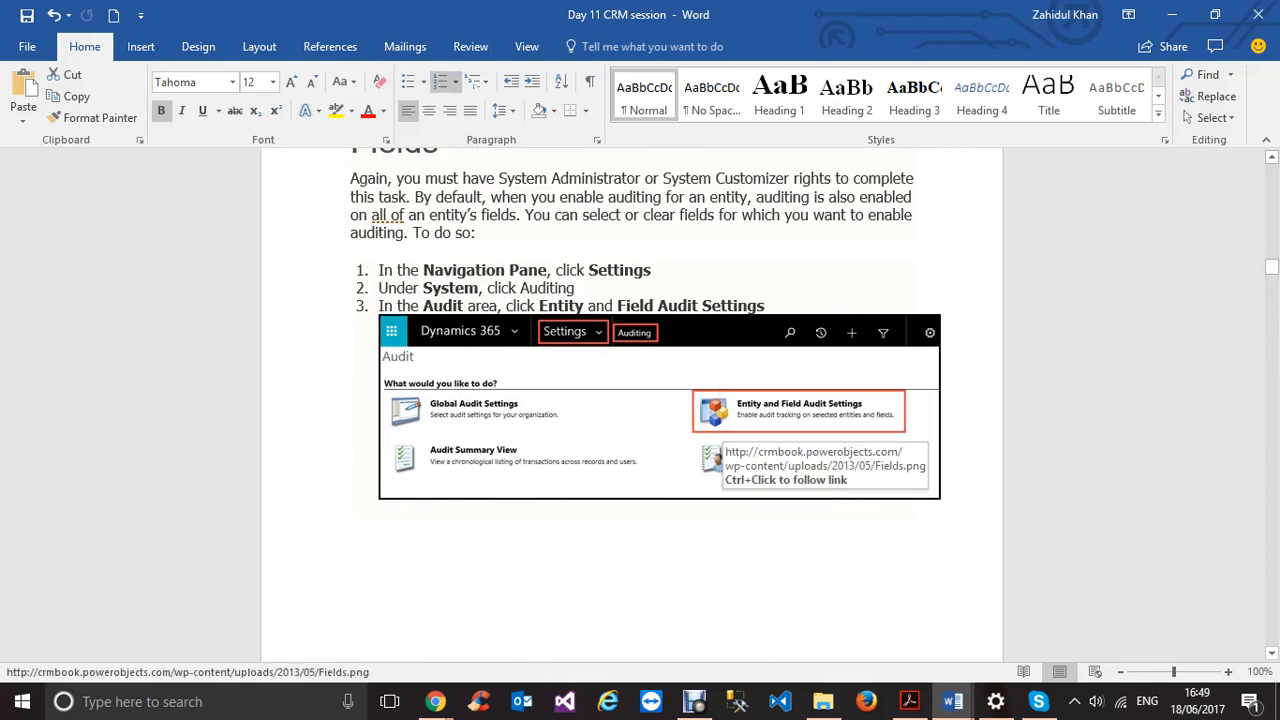
# Step: Switch to the Audit page in Chrome and dismiss the System Settings without saving
pyautogui.moveTo(435, 701)
pyautogui.click(250, 610)
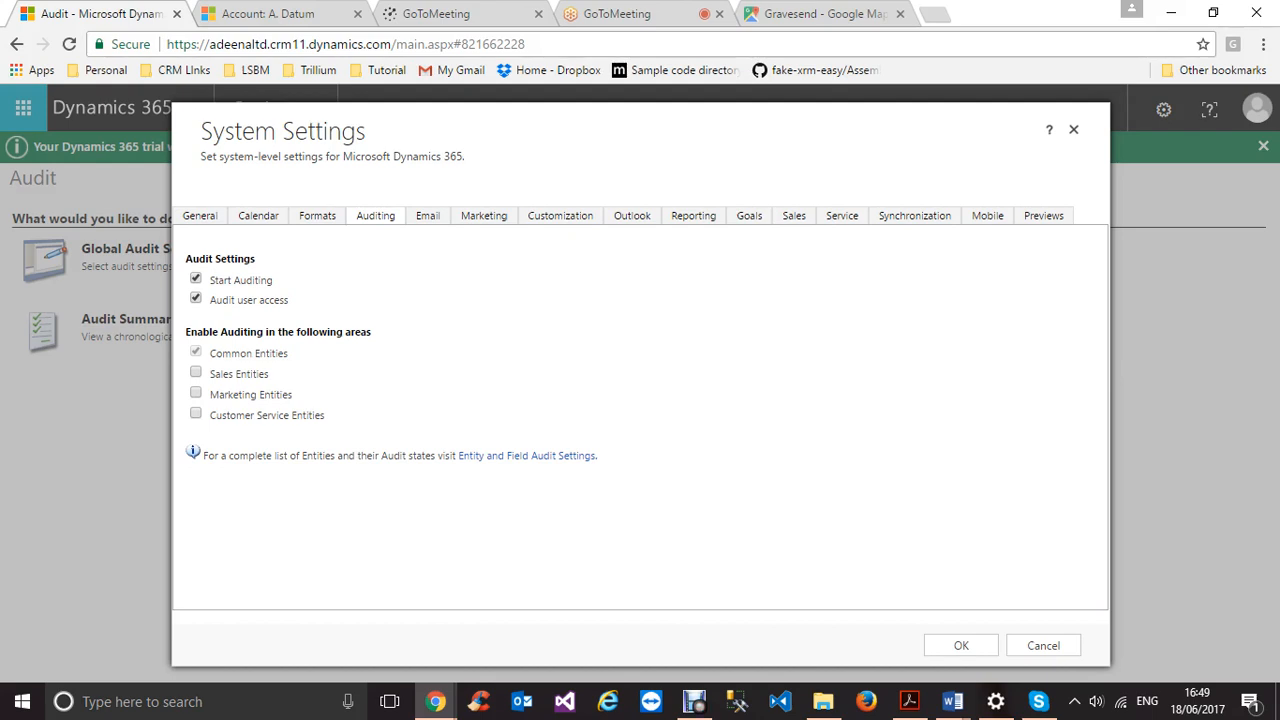
pyautogui.click(1043, 645)
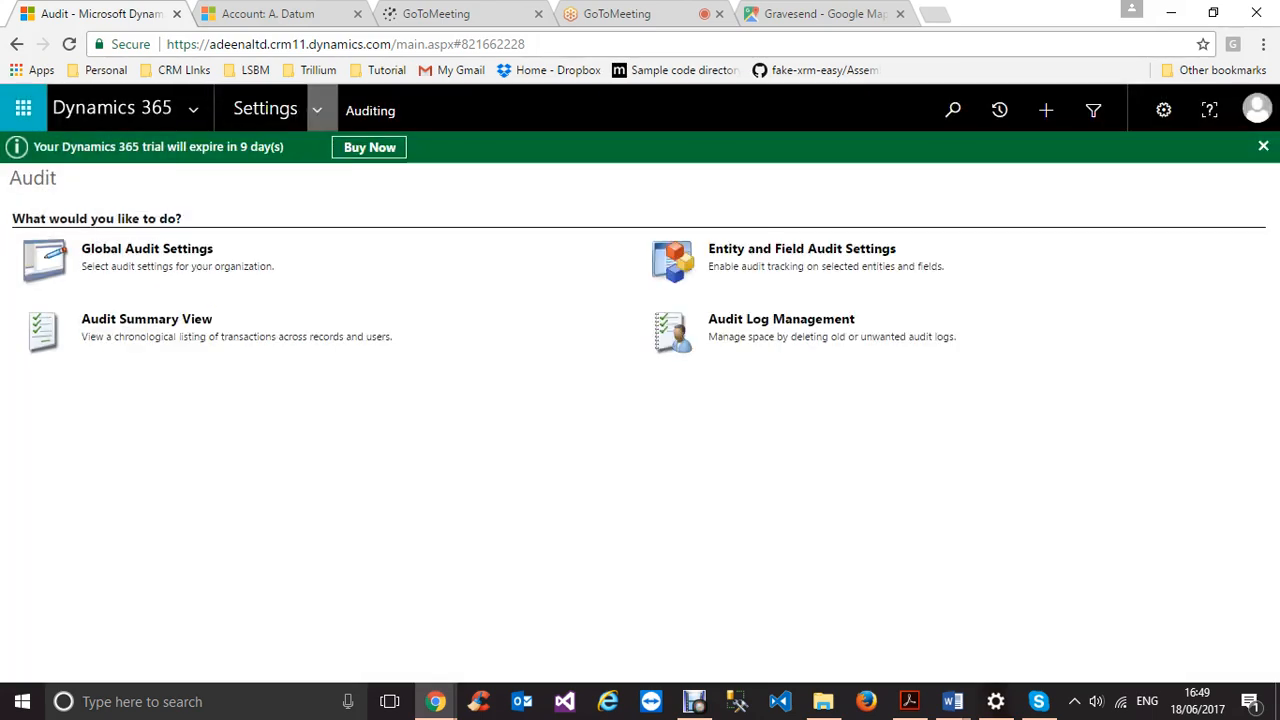
pyautogui.click(316, 110)
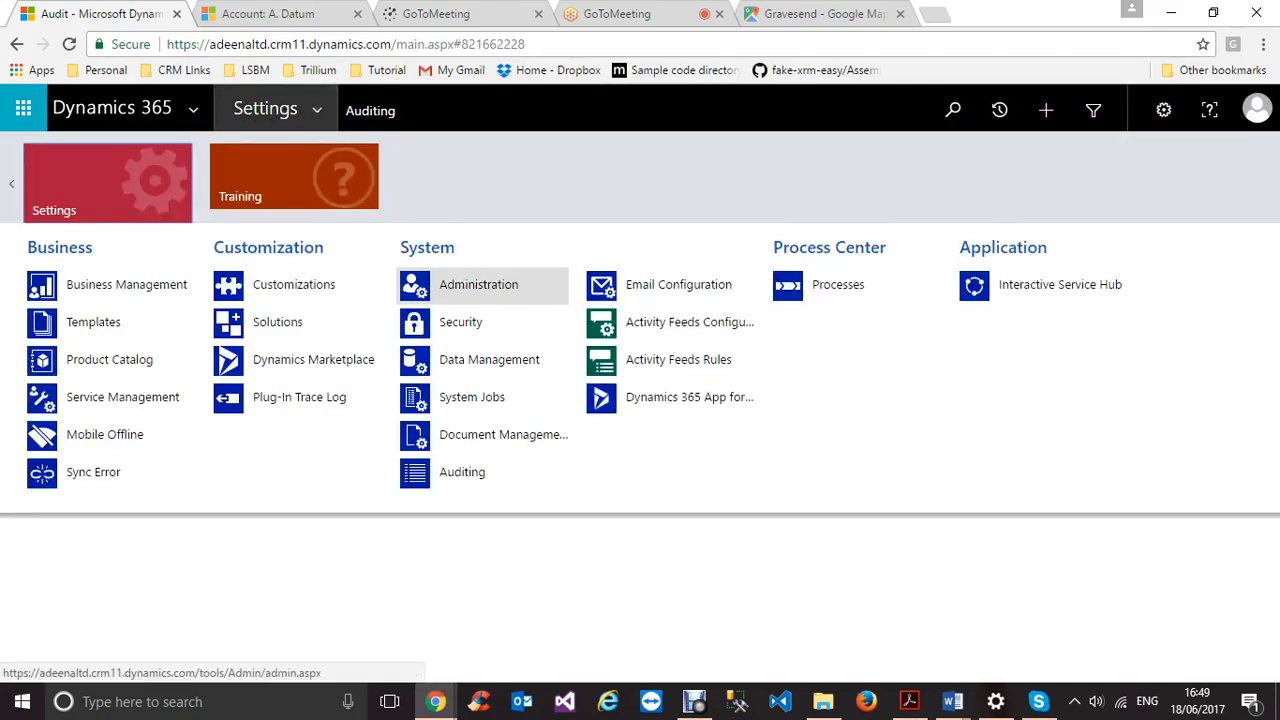
pyautogui.click(478, 285)
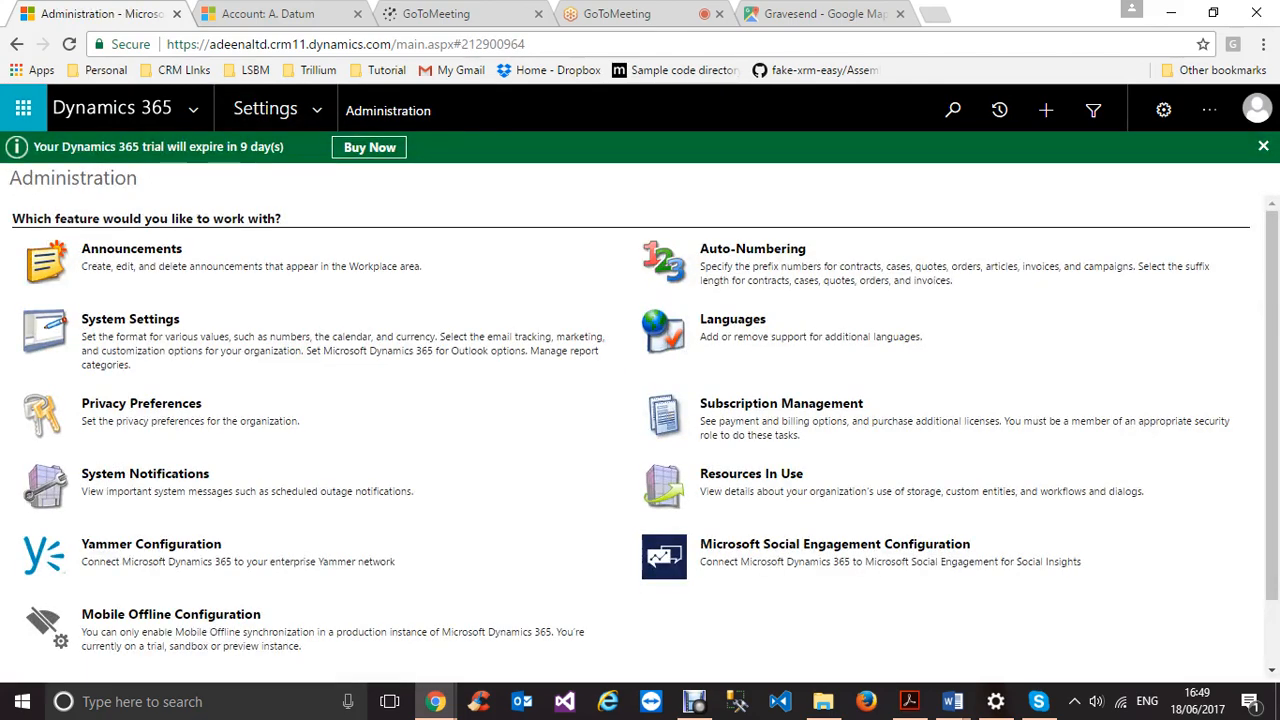
pyautogui.click(130, 320)
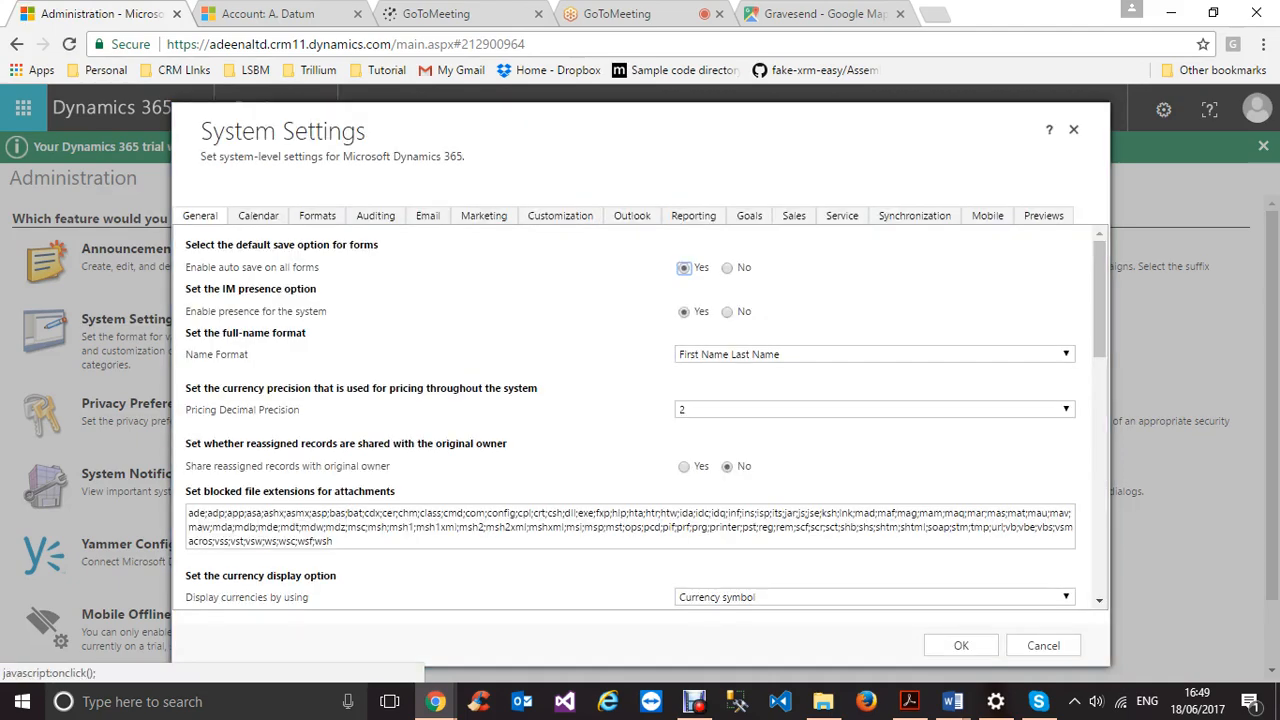
pyautogui.click(1074, 130)
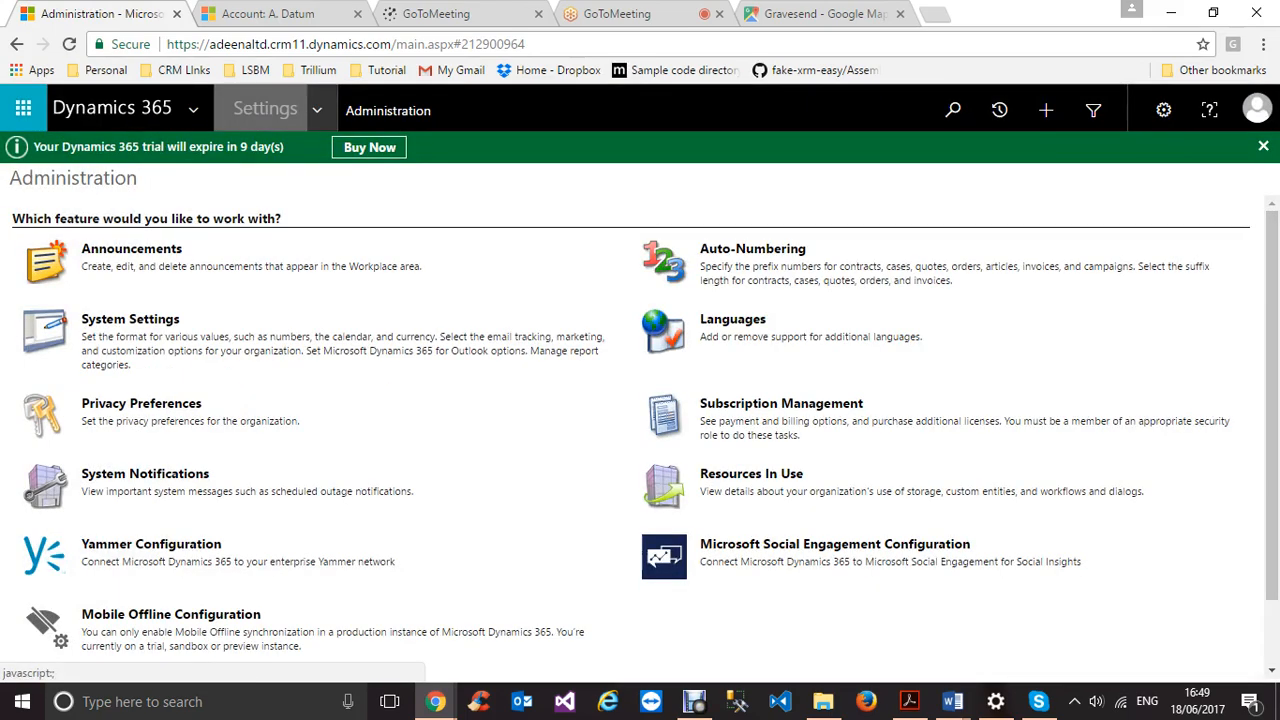
# Step: Go to the Auditing area of Settings and open the Entity and Field Audit Settings
pyautogui.click(265, 108)
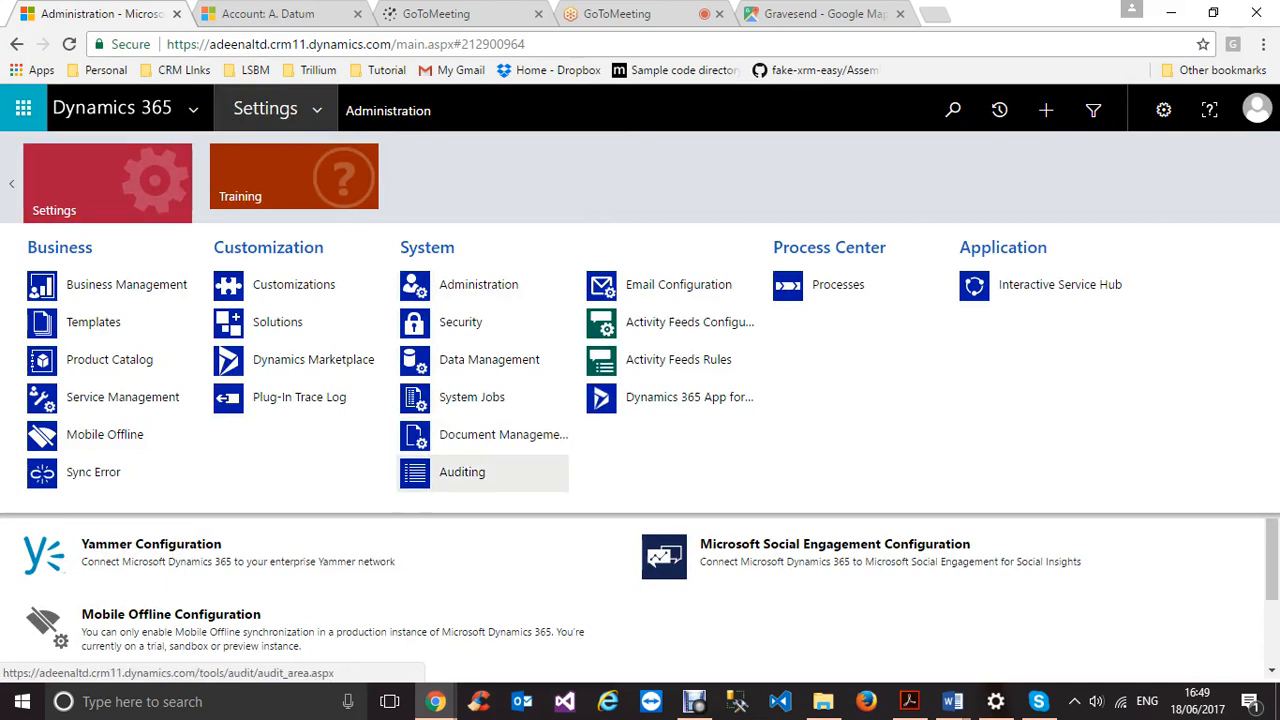
pyautogui.click(462, 472)
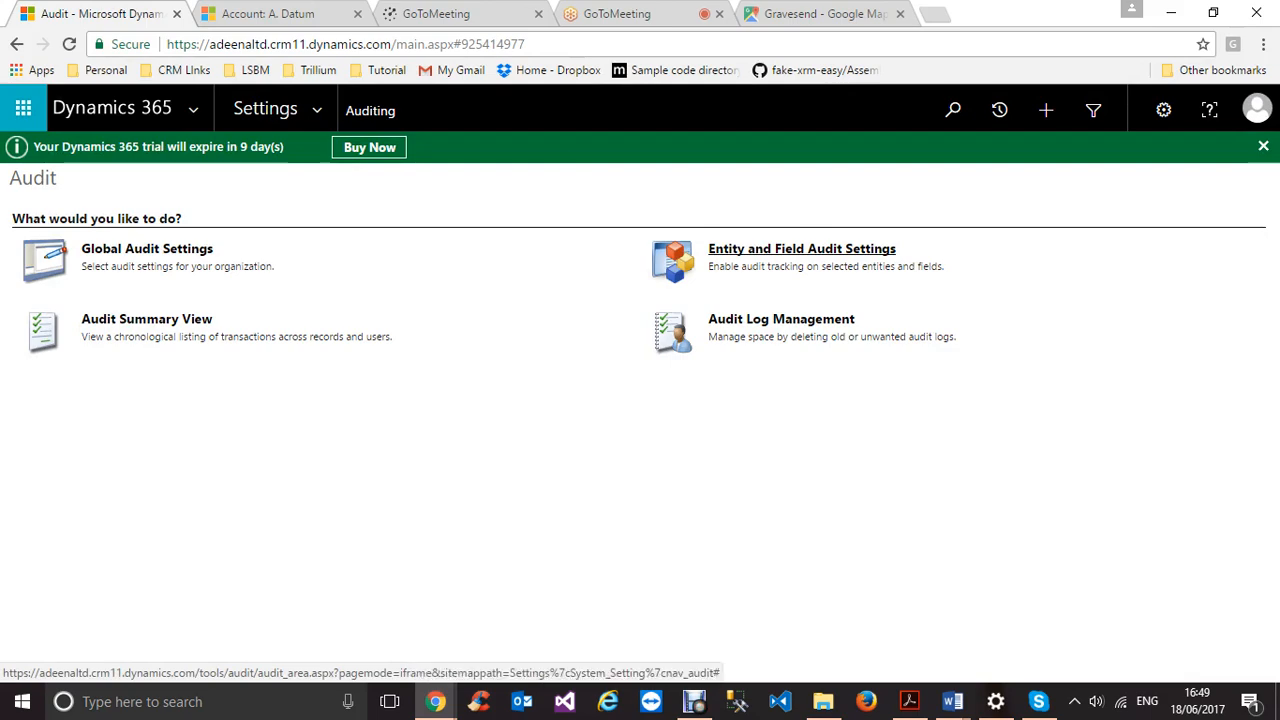
pyautogui.click(802, 249)
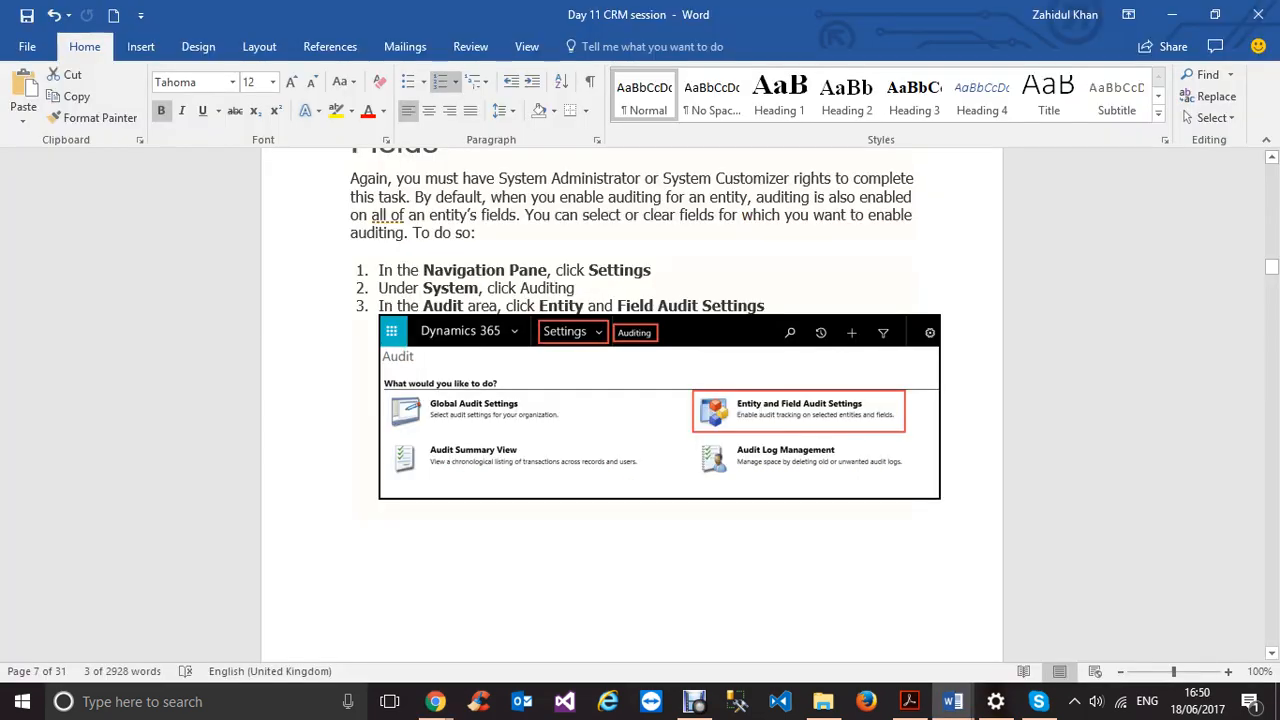
# Step: Read the Word notes on choosing an entity's fields and setting auditing for a single field
pyautogui.scroll(-3, 632, 404)
pyautogui.scroll(-5, 632, 404)
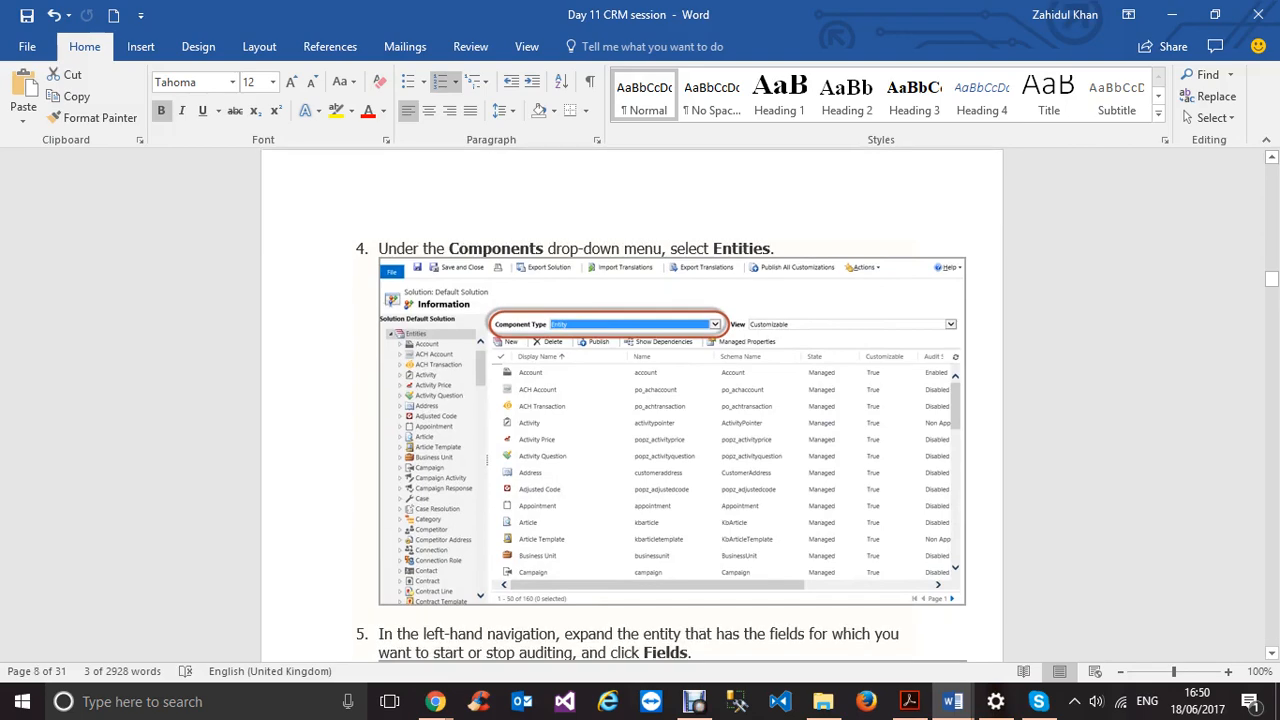
pyautogui.scroll(-5, 632, 404)
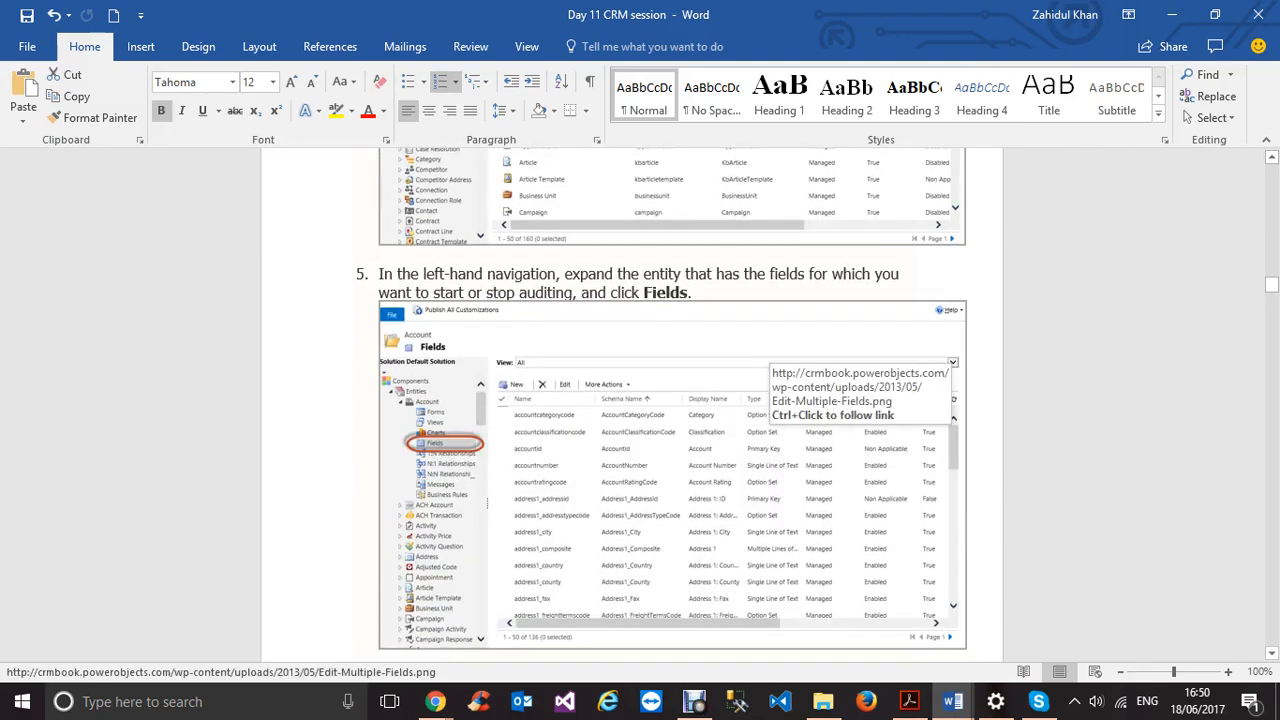
pyautogui.scroll(-3, 672, 400)
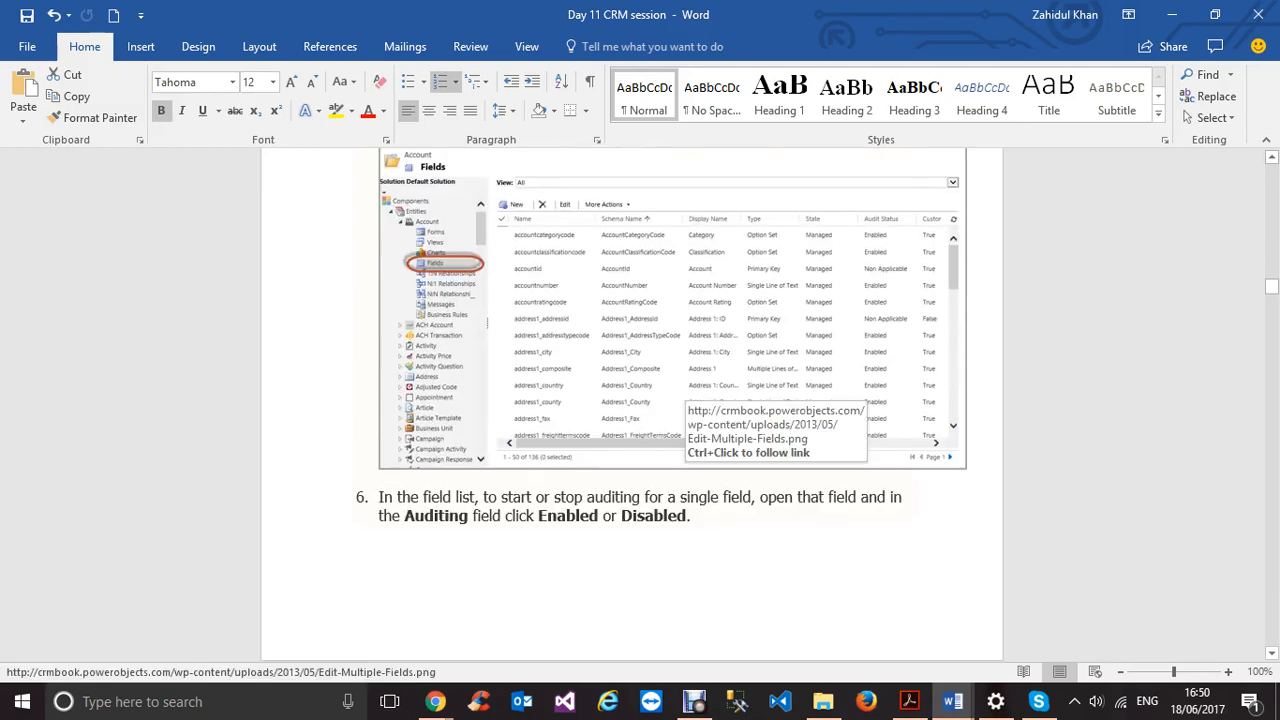
pyautogui.scroll(-10, 672, 400)
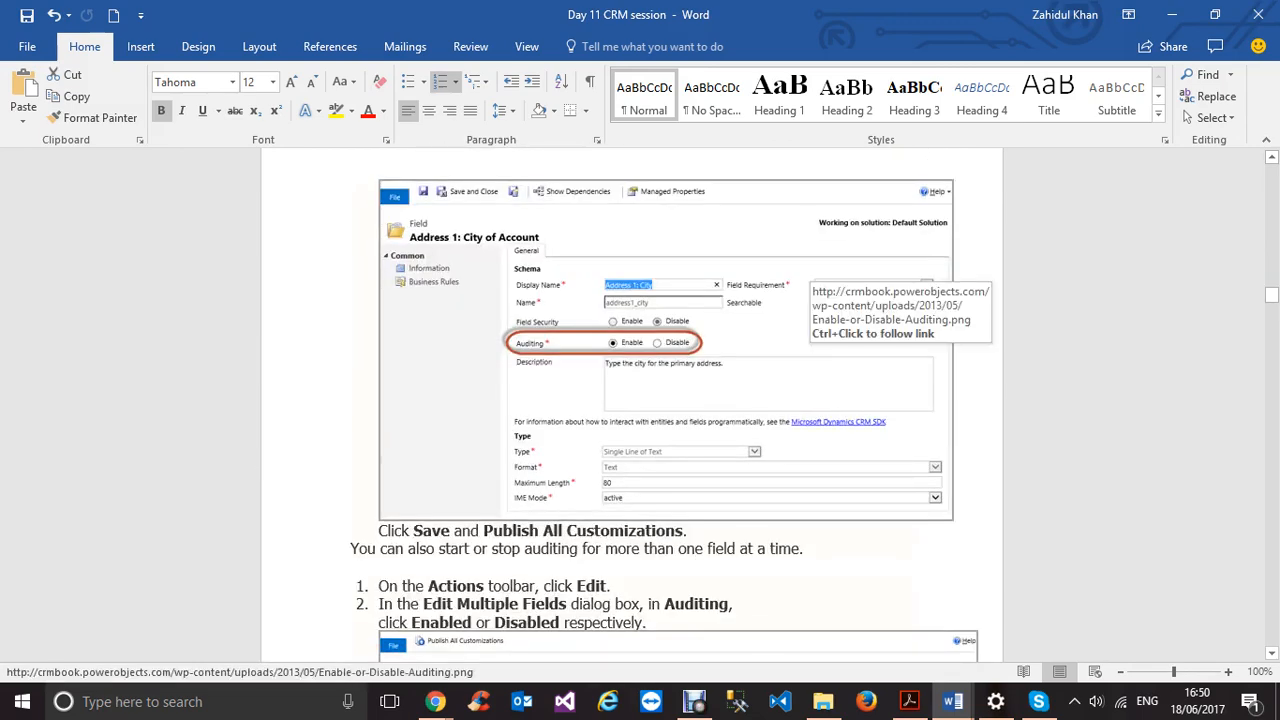
# Step: Select the words Publish All Customizations in the notes and read the instructions for auditing multiple fields at once
pyautogui.scroll(-5, 676, 400)
pyautogui.scroll(3, 676, 400)
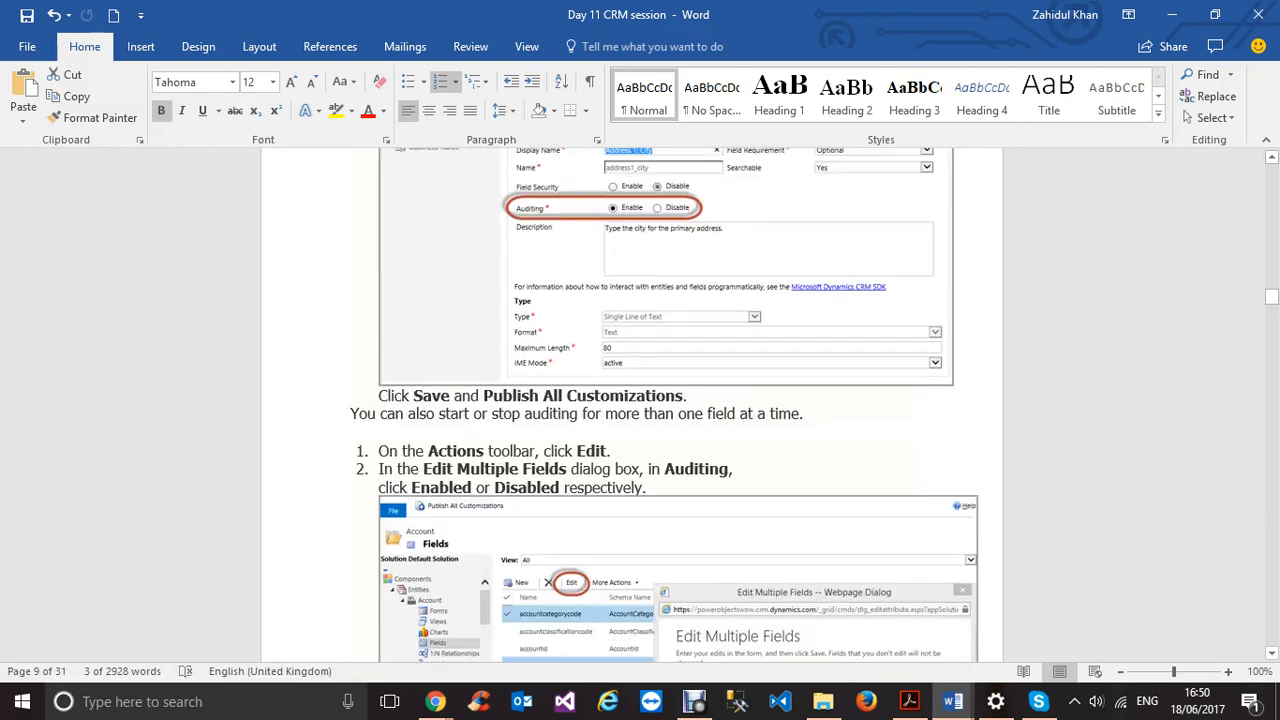
pyautogui.moveTo(484, 396); pyautogui.dragTo(682, 396)
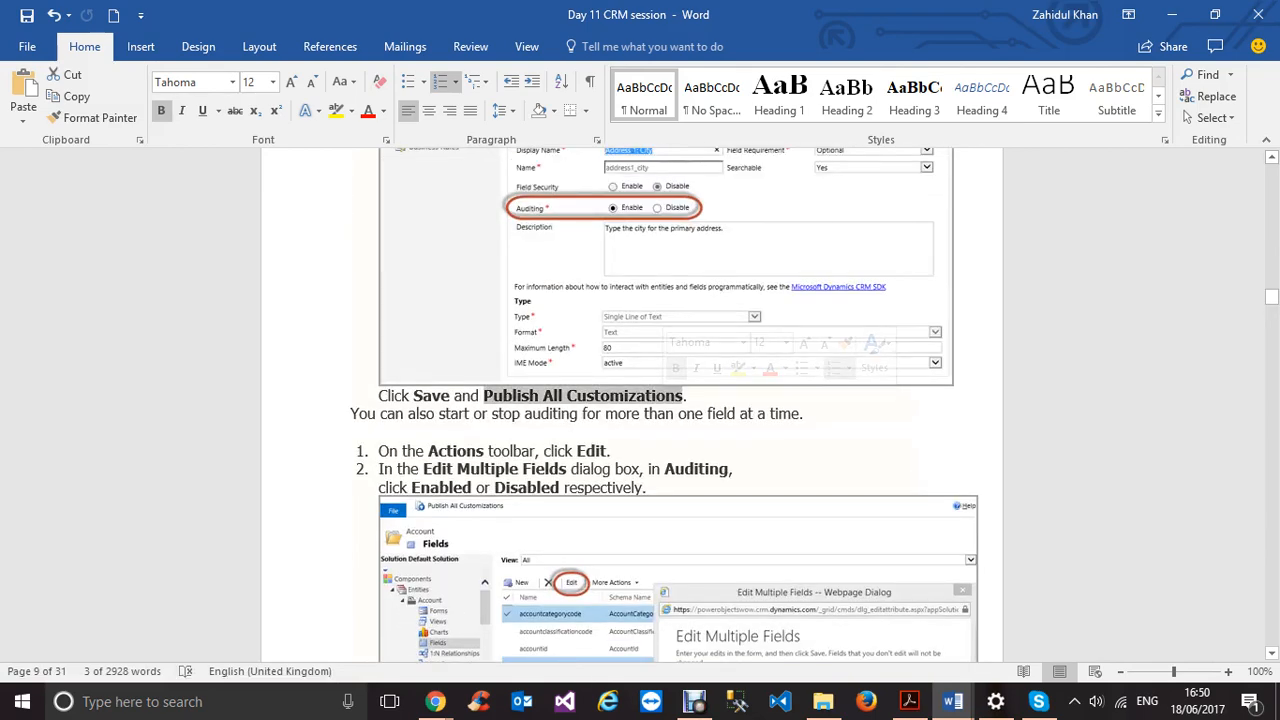
pyautogui.scroll(-3, 665, 406)
pyautogui.scroll(-3, 678, 400)
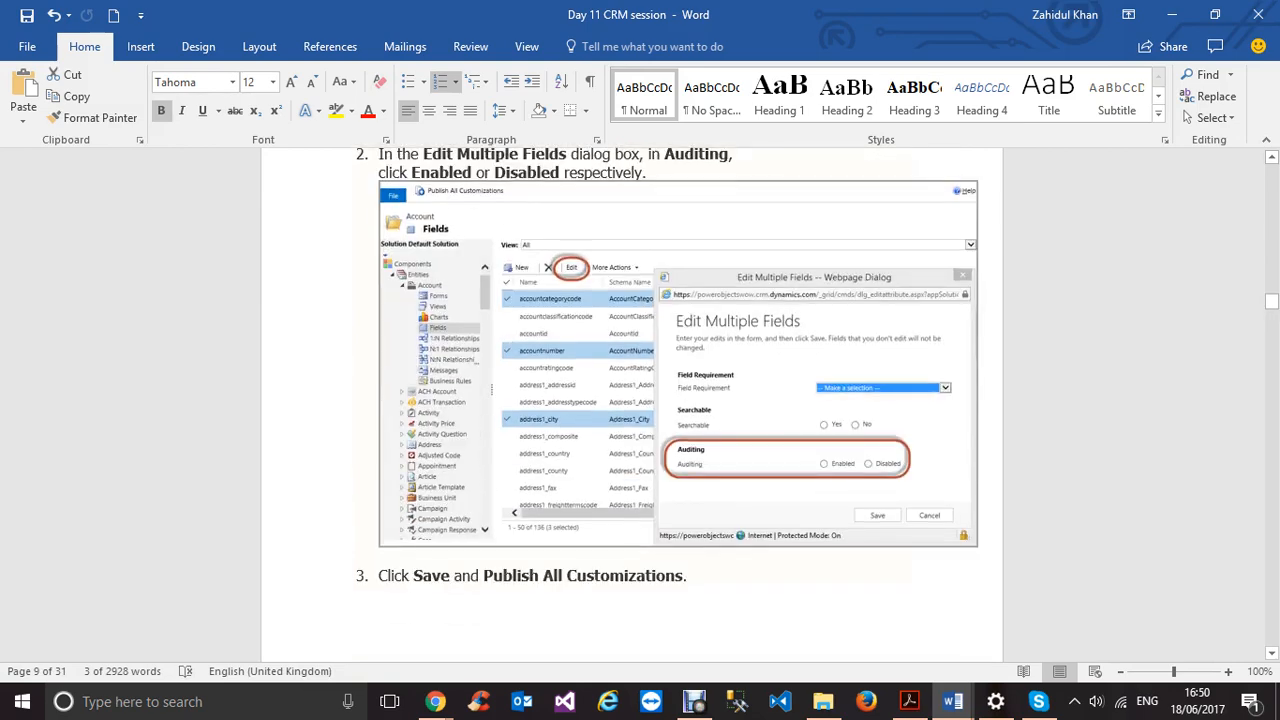
pyautogui.scroll(2, 678, 400)
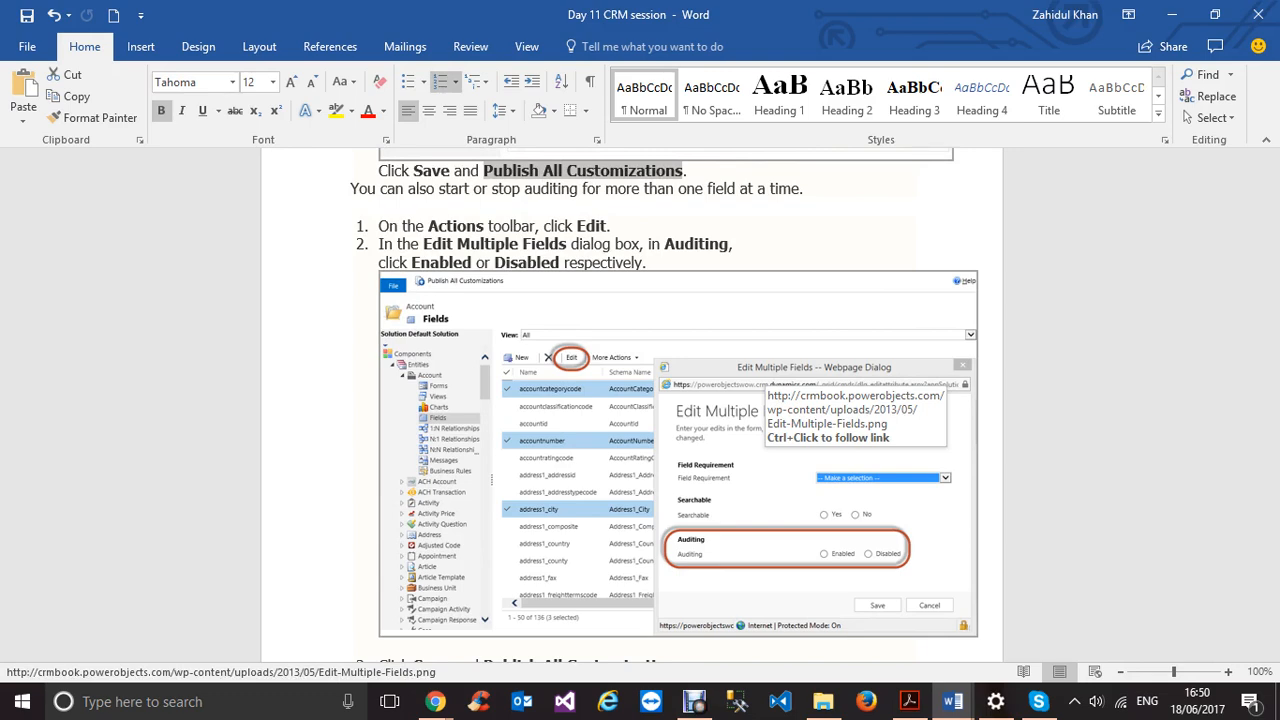
# Step: Switch to the Audit page in Chrome, go to the Customizations area of Settings and open Customize the System
pyautogui.moveTo(435, 701)
pyautogui.click(329, 543)
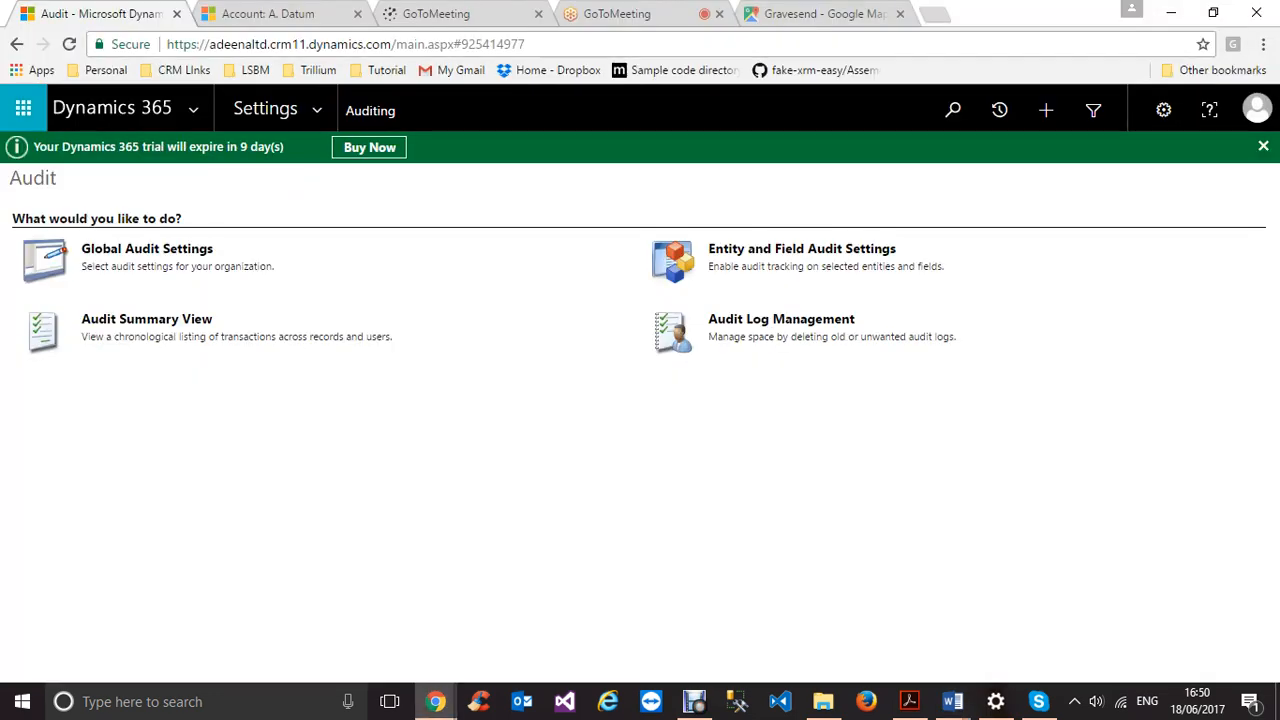
pyautogui.click(317, 110)
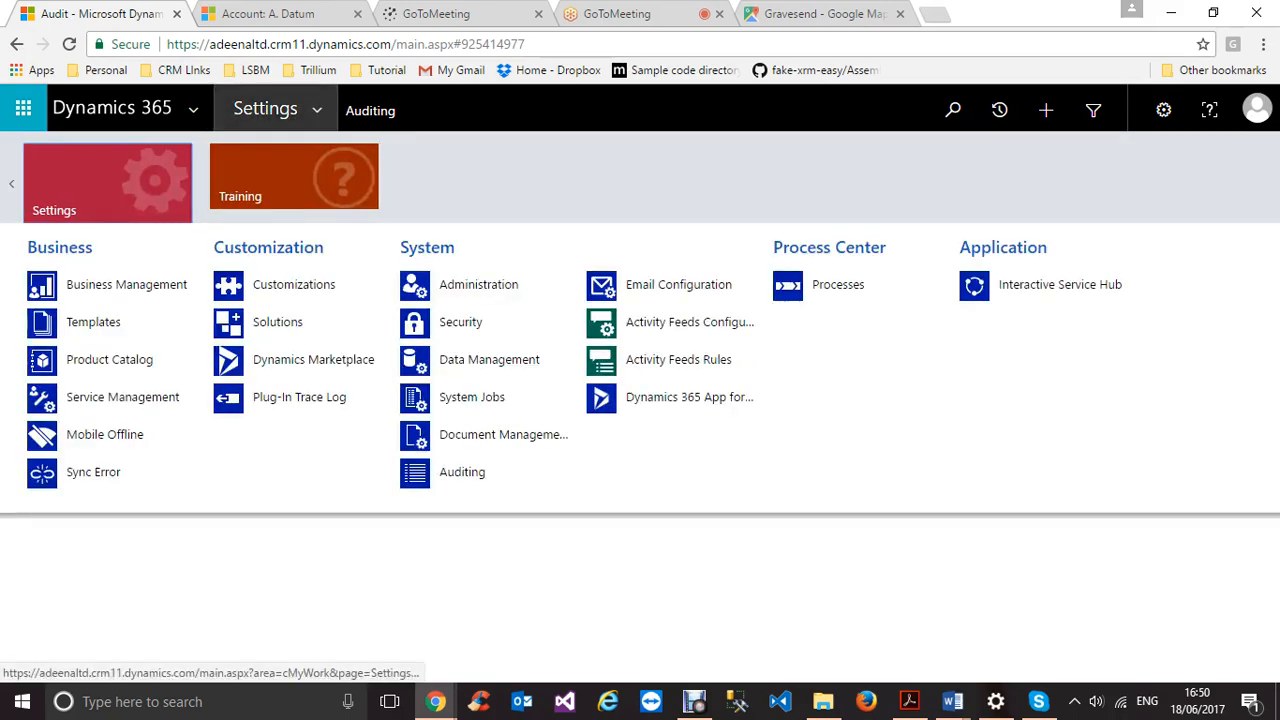
pyautogui.click(294, 286)
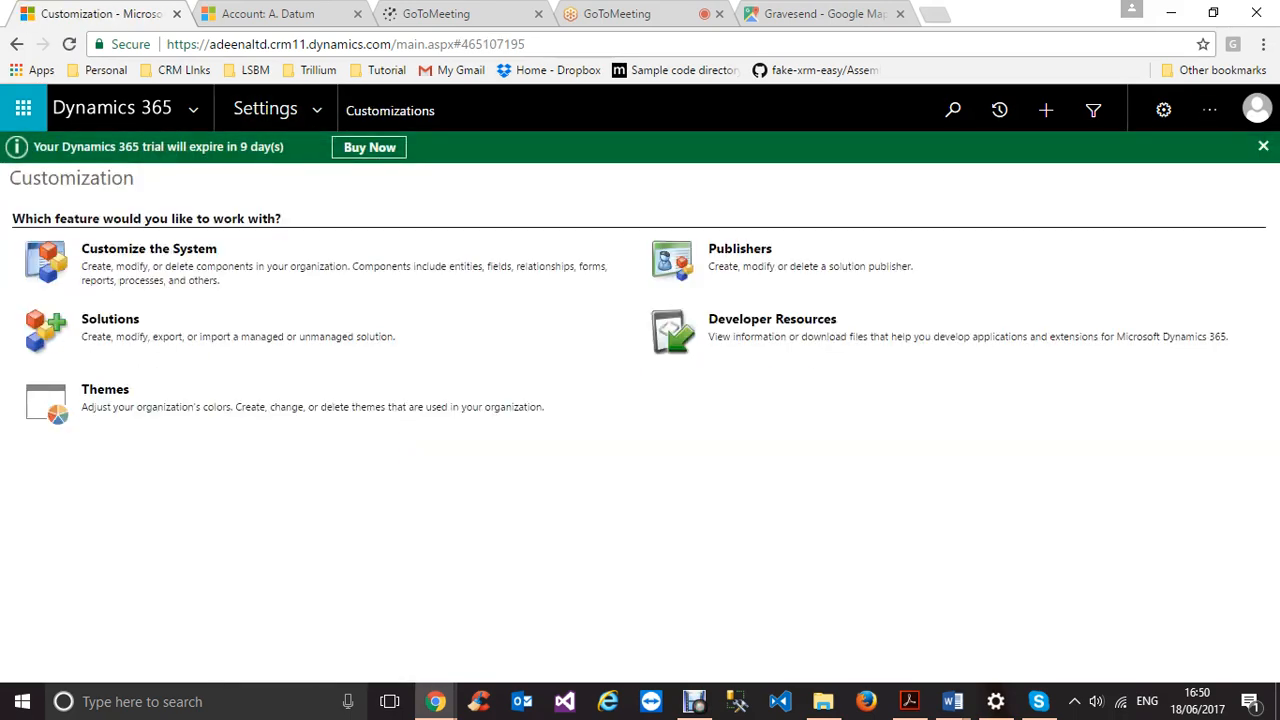
pyautogui.click(149, 249)
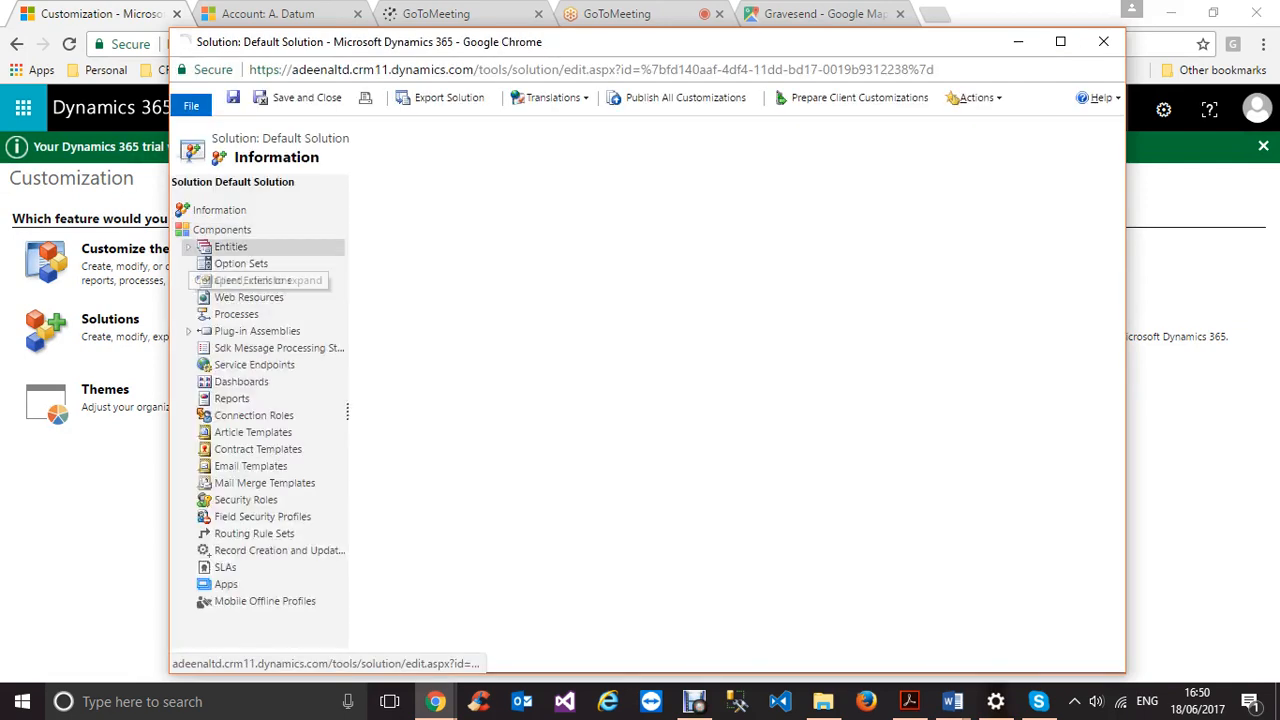
# Step: Expand the Contact entity in the Default Solution and open its list of fields
pyautogui.click(189, 248)
pyautogui.click(205, 225)
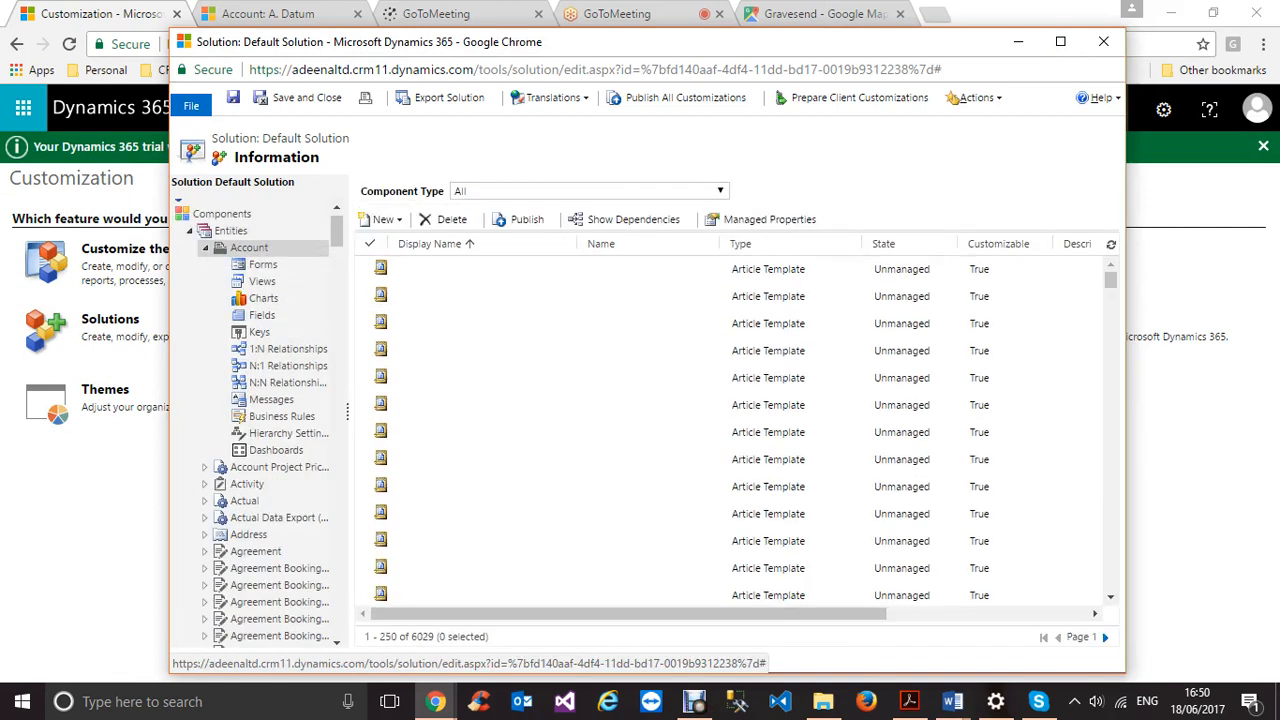
pyautogui.click(205, 248)
pyautogui.scroll(-10, 265, 420)
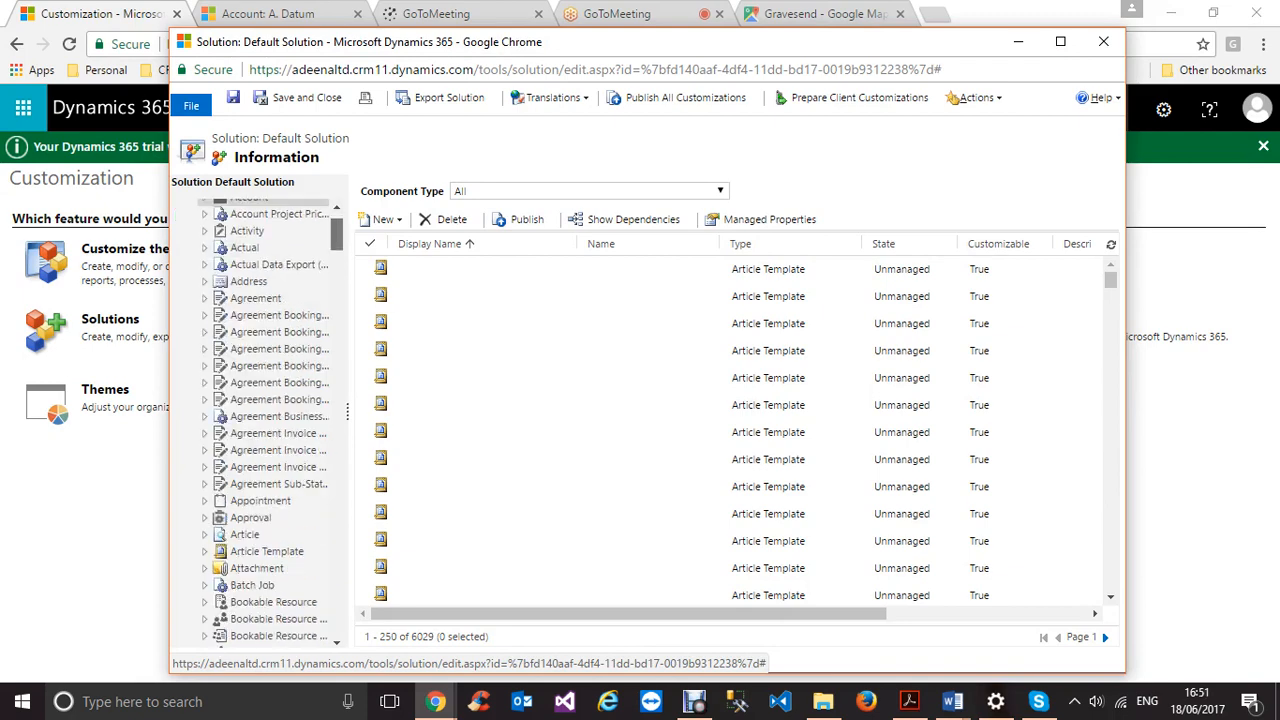
pyautogui.scroll(-1, 265, 420)
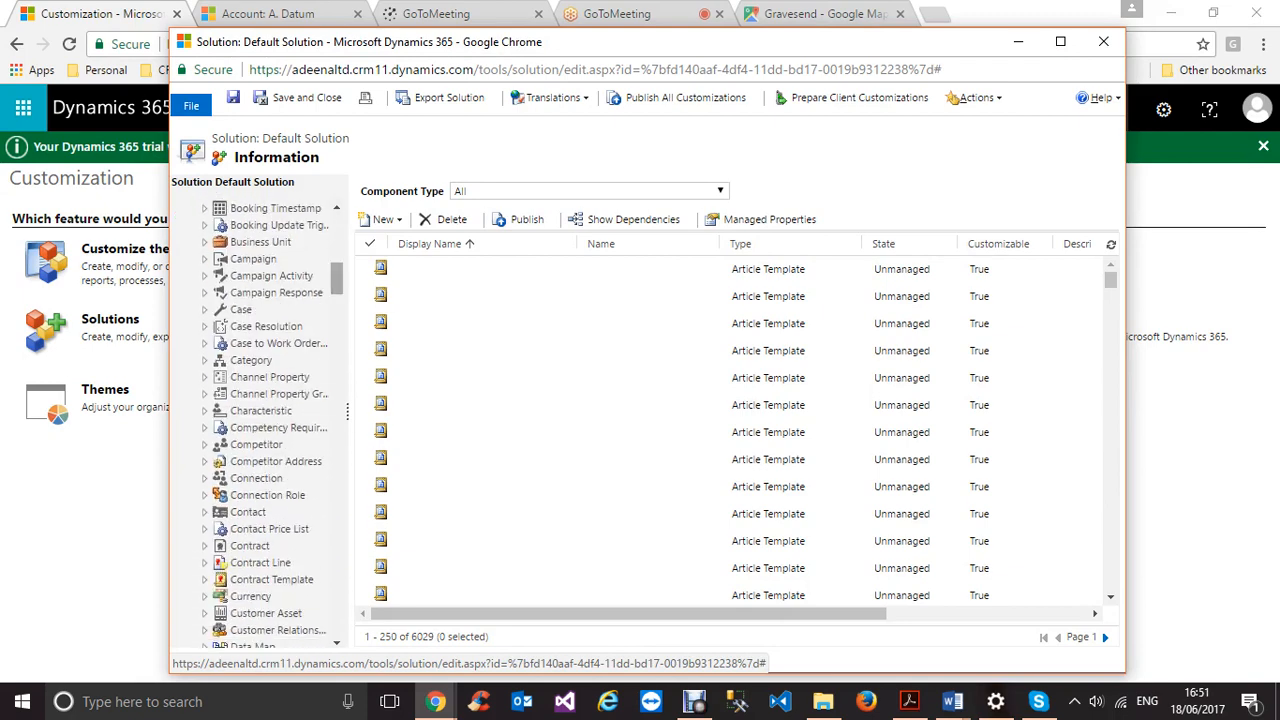
pyautogui.click(205, 512)
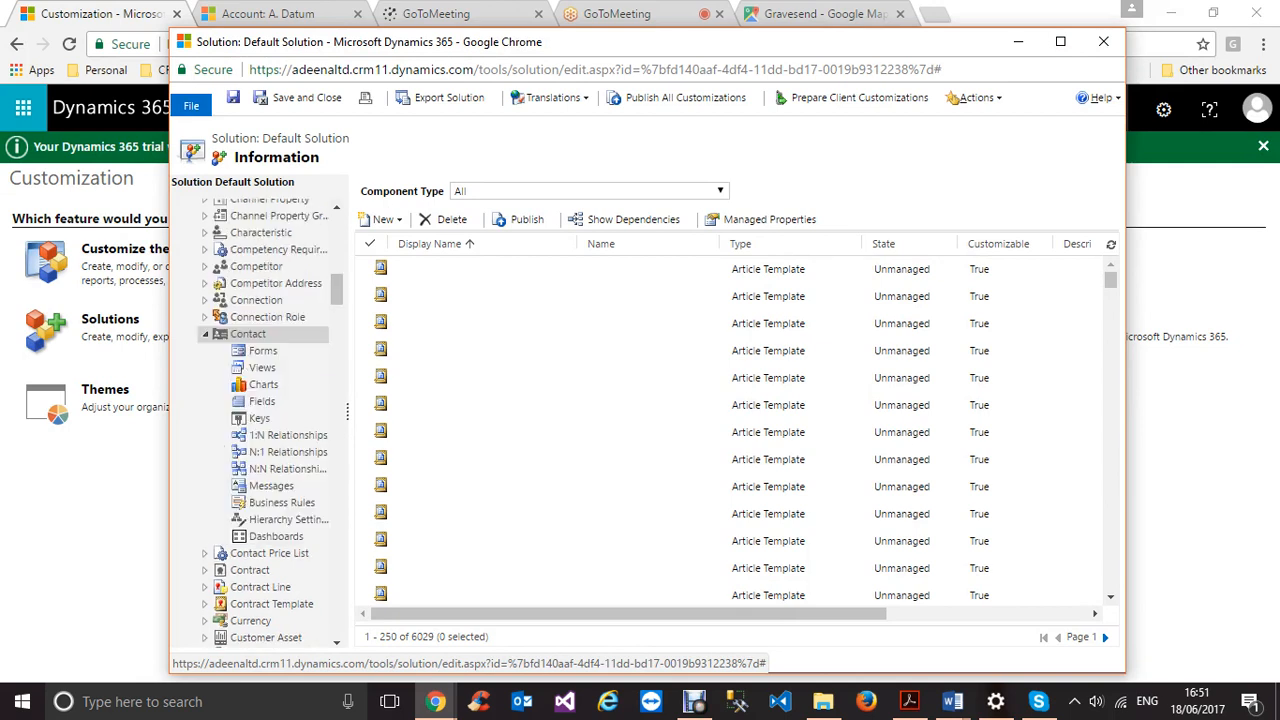
pyautogui.click(262, 401)
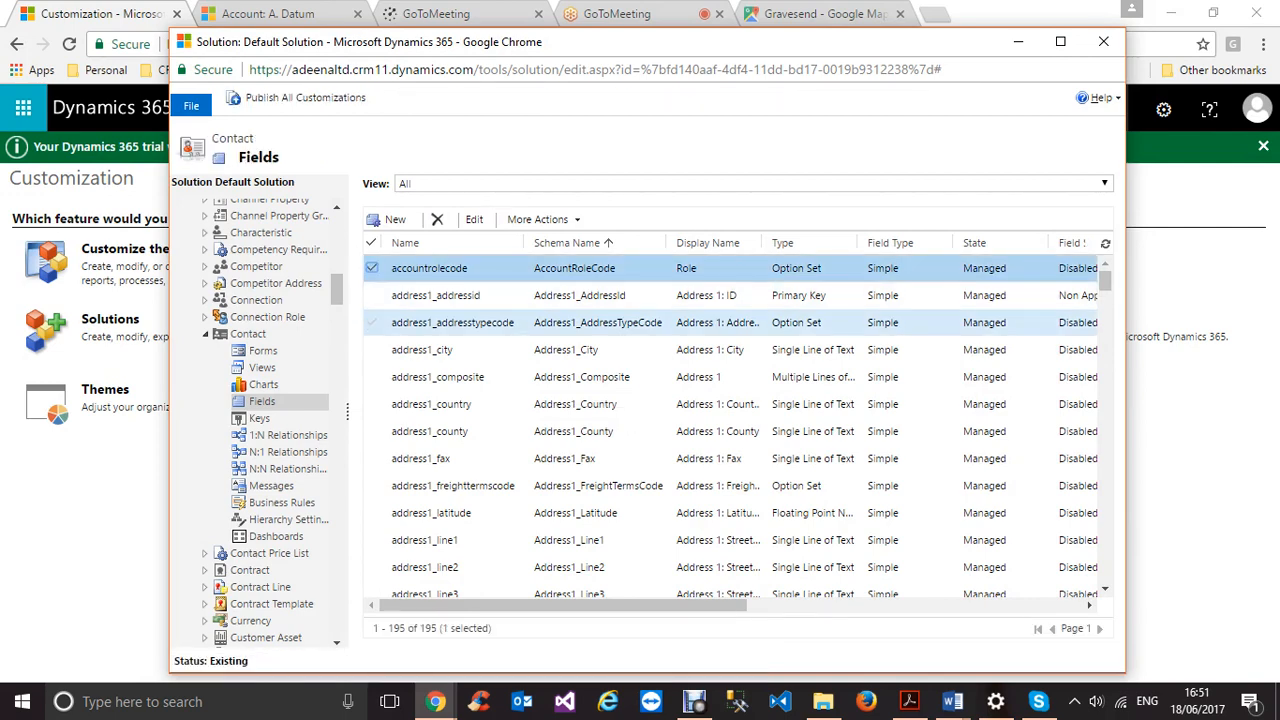
# Step: Enable auditing for the accountrolecode, address1_city, address1_country, address1_fax and address1_latitude fields together, save, and publish all customizations
pyautogui.click(372, 350)
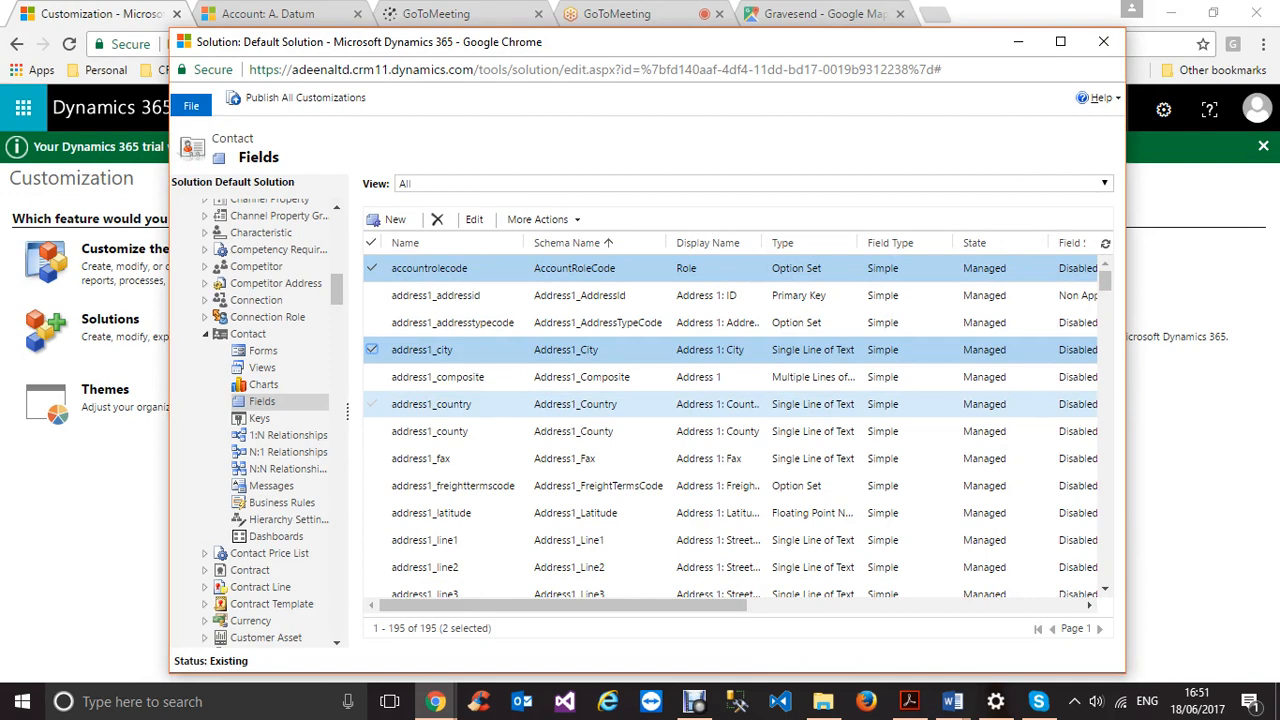
pyautogui.click(372, 404)
pyautogui.click(372, 458)
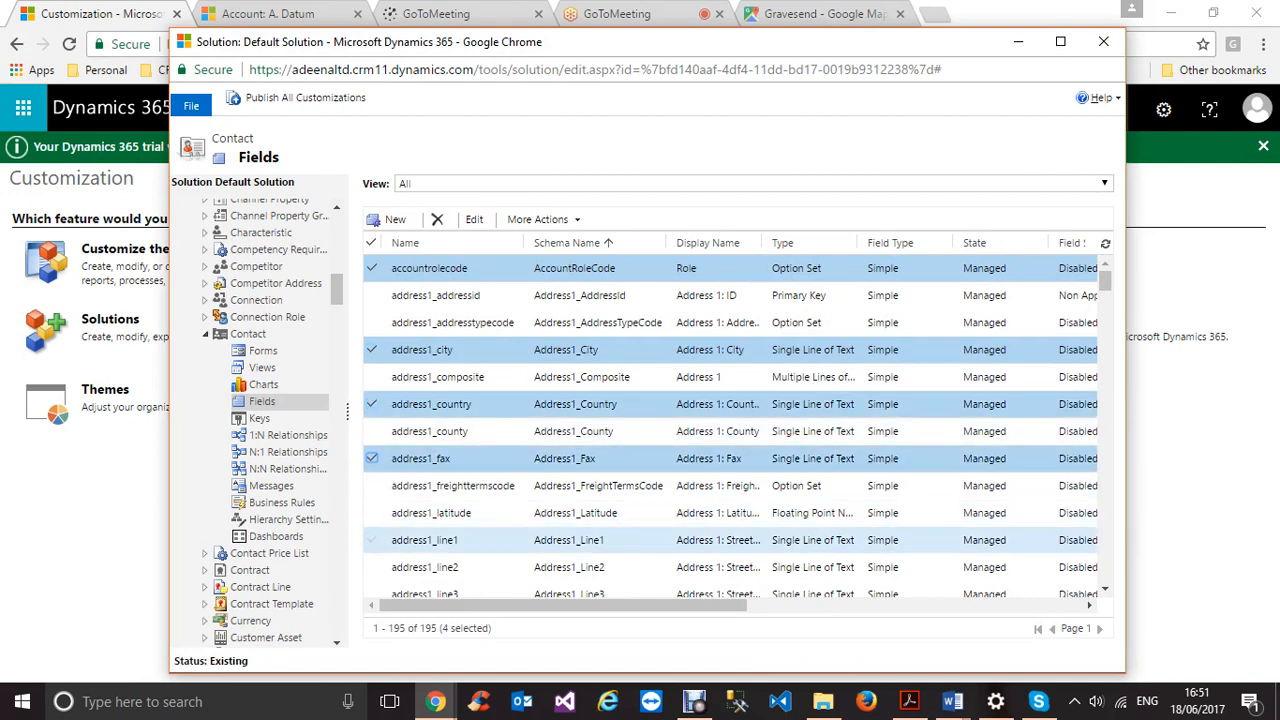
pyautogui.click(372, 513)
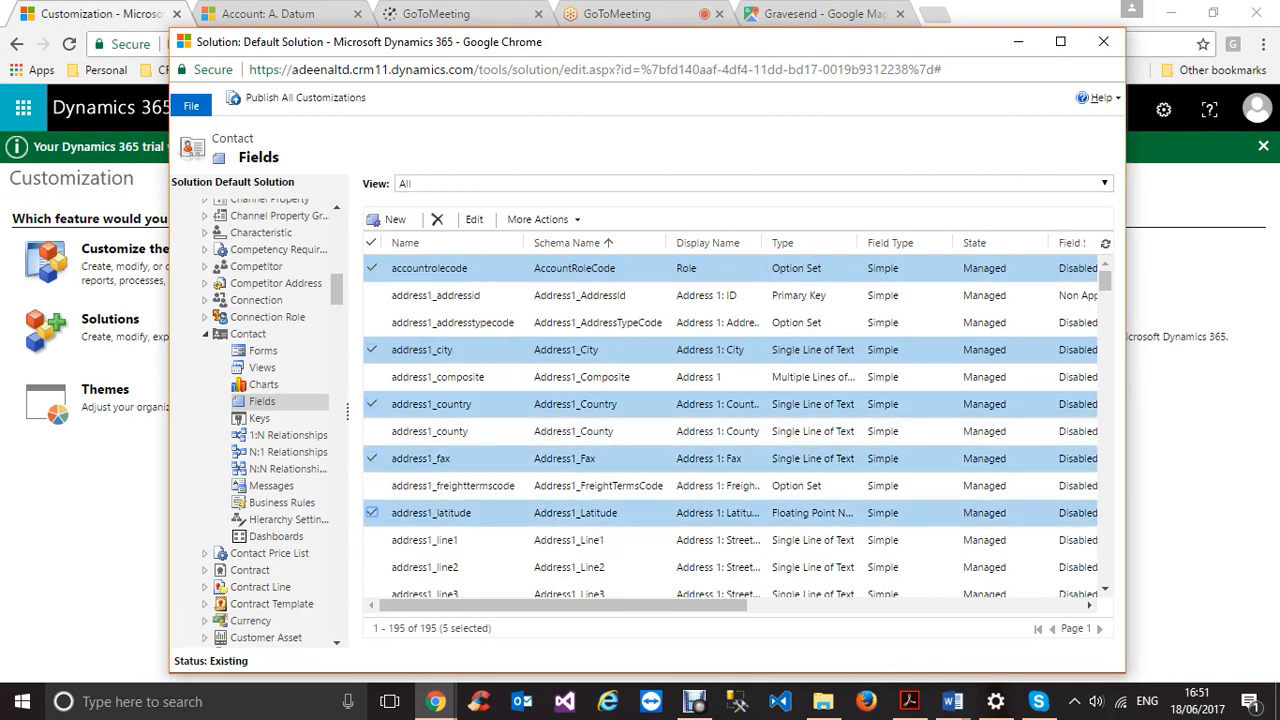
pyautogui.click(474, 219)
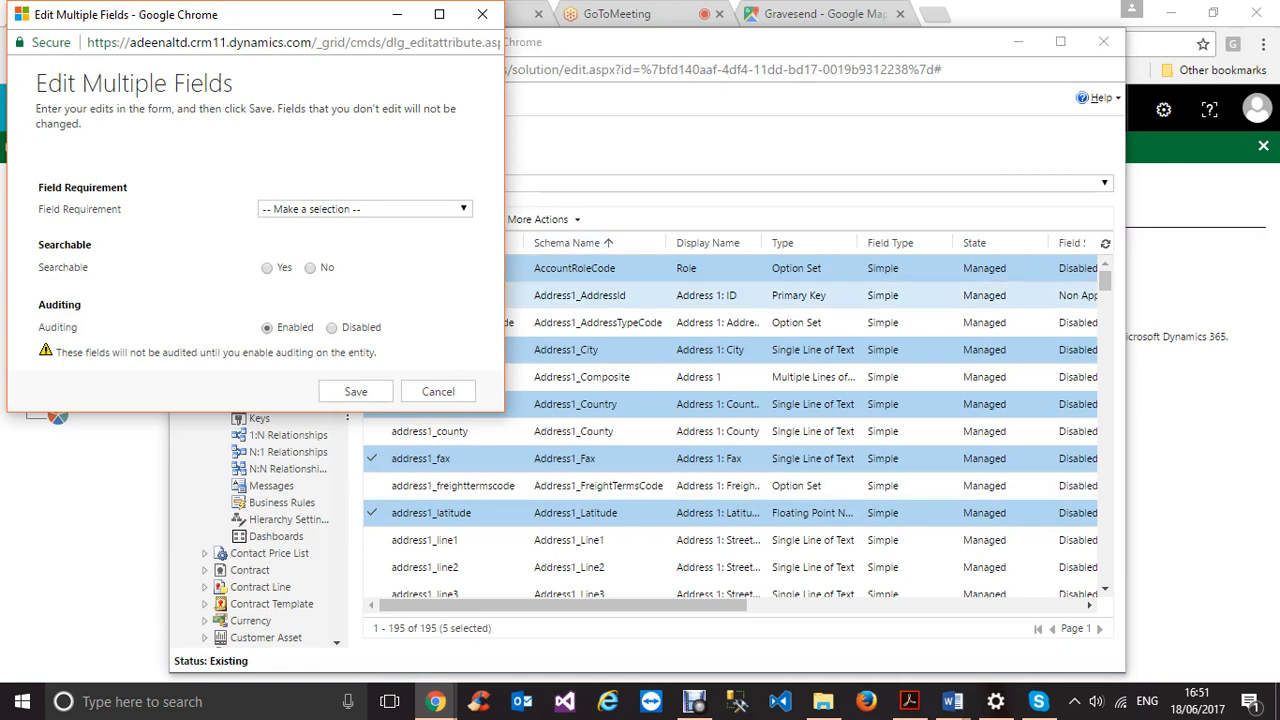
pyautogui.click(356, 391)
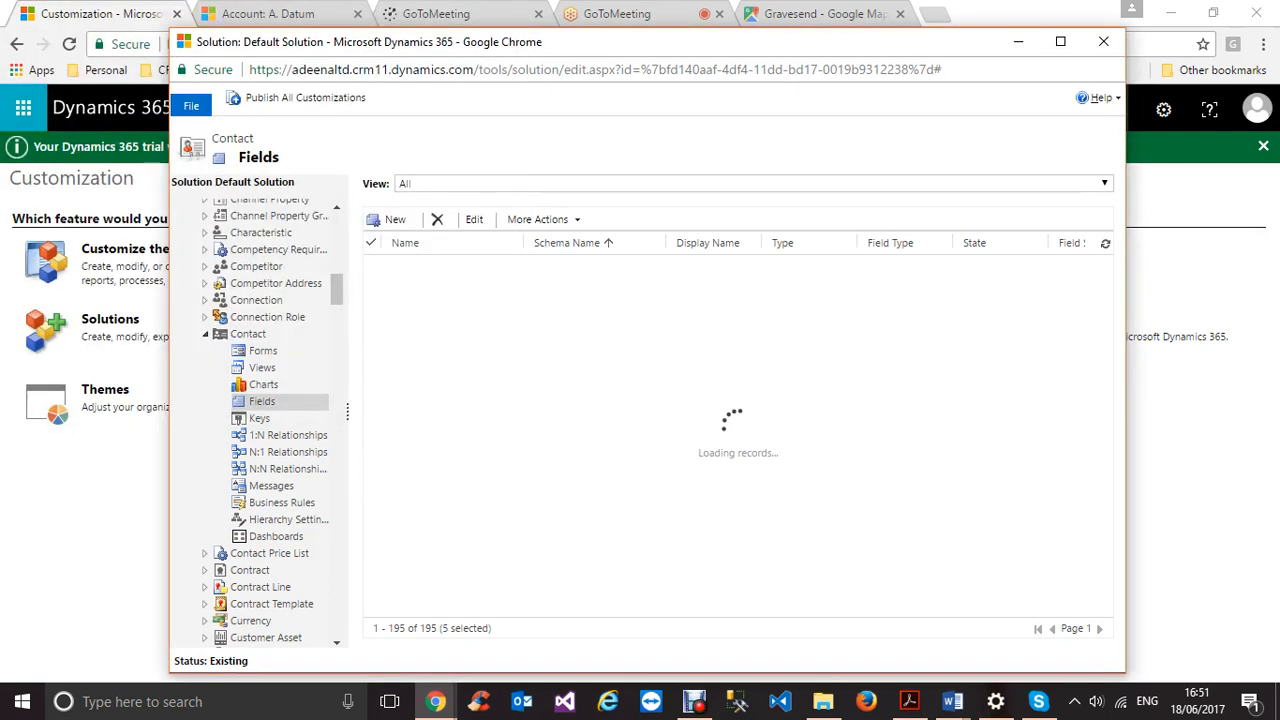
pyautogui.click(300, 97)
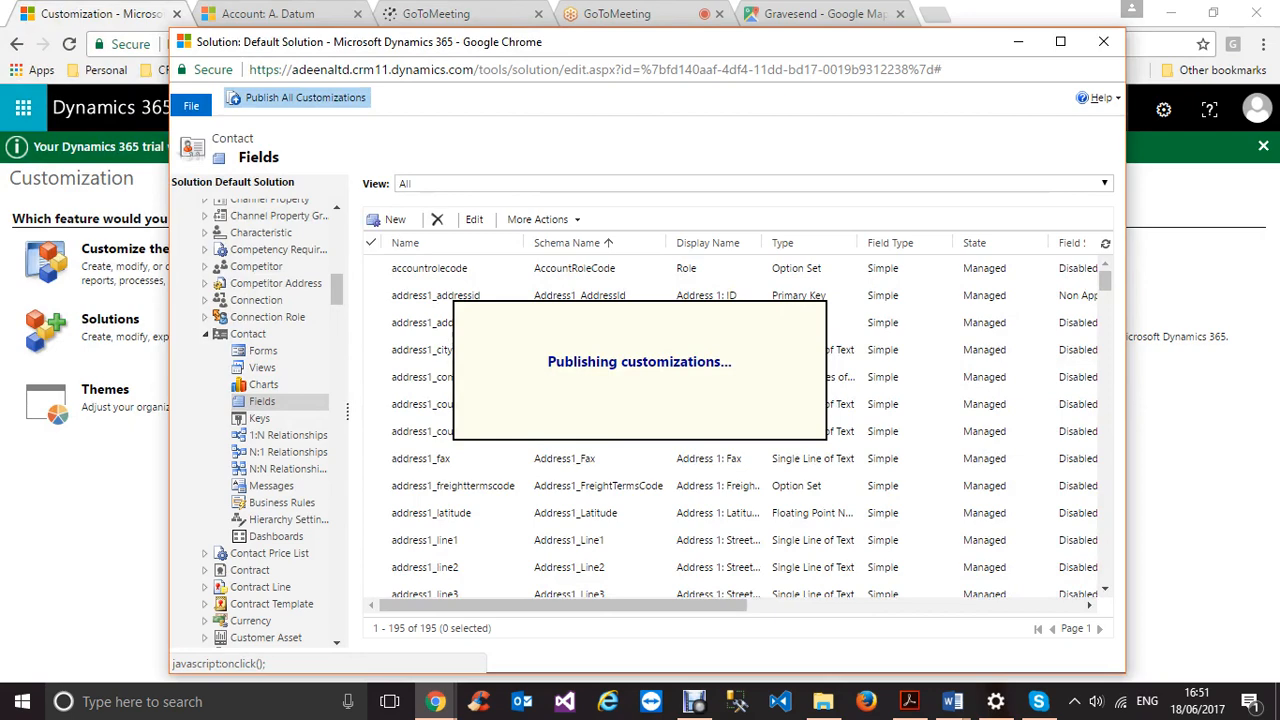
# Step: Switch to the Word notes and read the Field Security Profiles section, selecting its opening words "In addition to defining security around users and teams"
pyautogui.moveTo(952, 701)
pyautogui.click(850, 640)
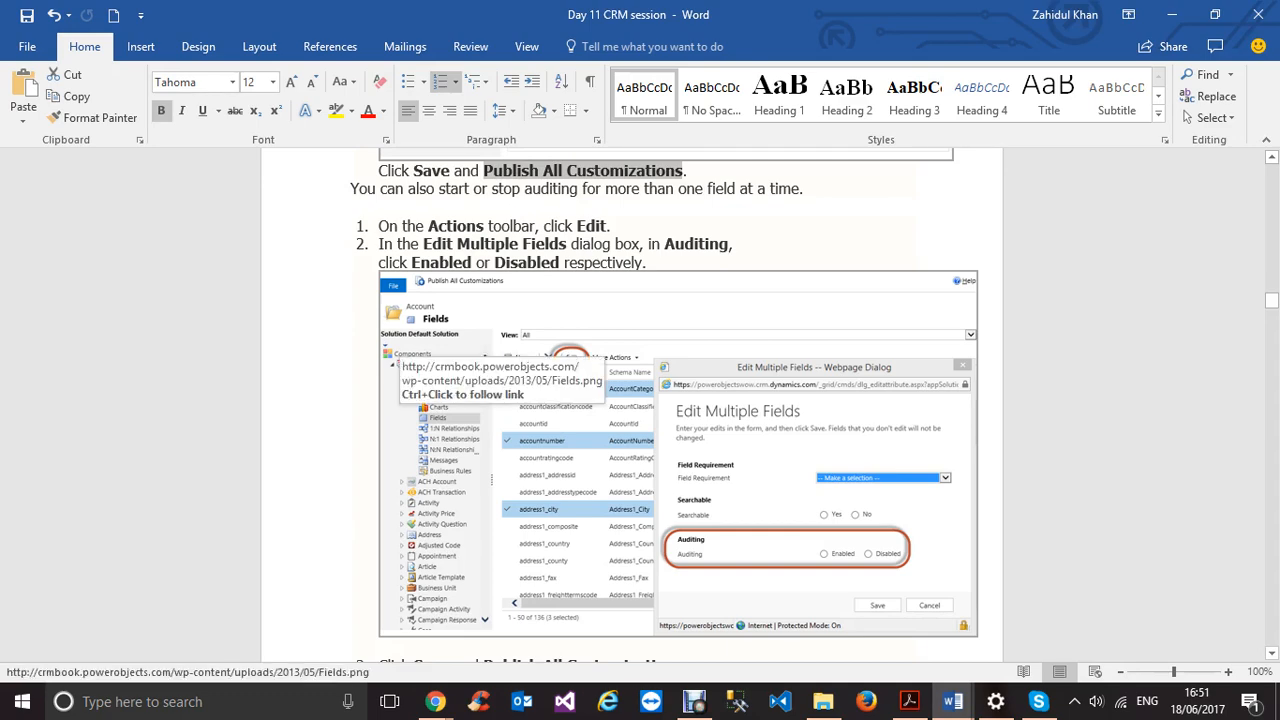
pyautogui.scroll(-10, 400, 350)
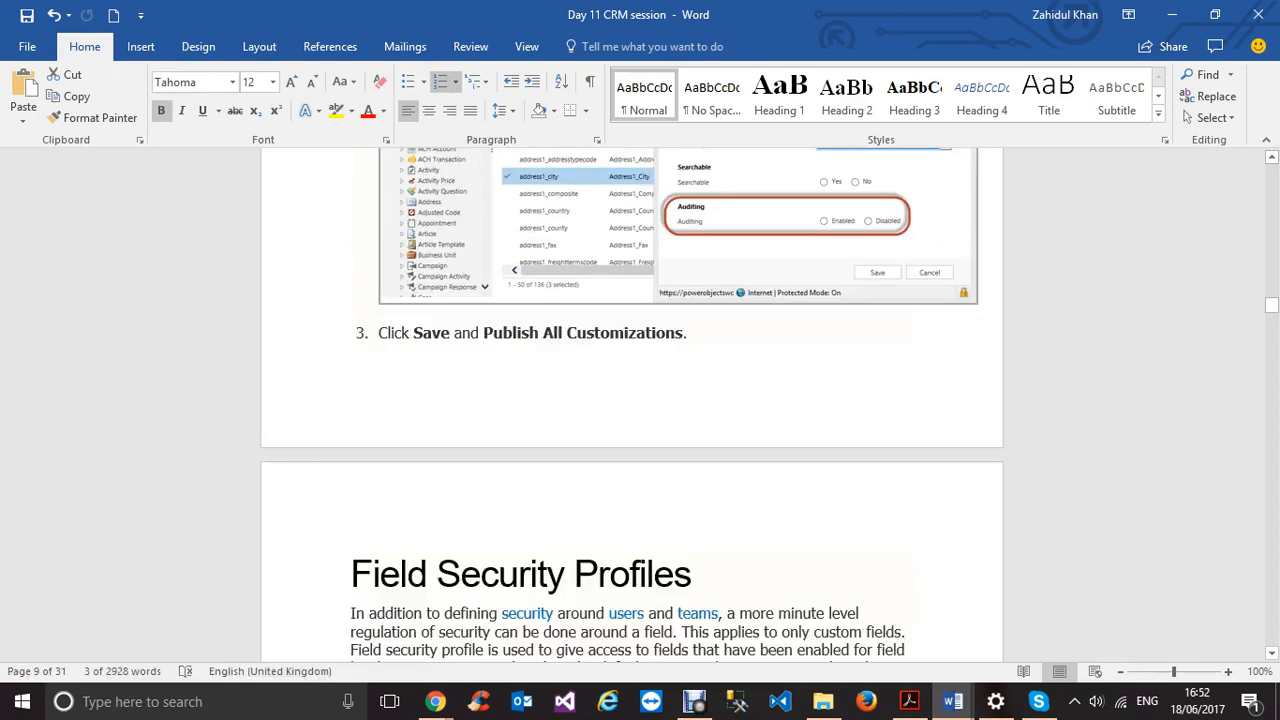
pyautogui.scroll(-4, 630, 400)
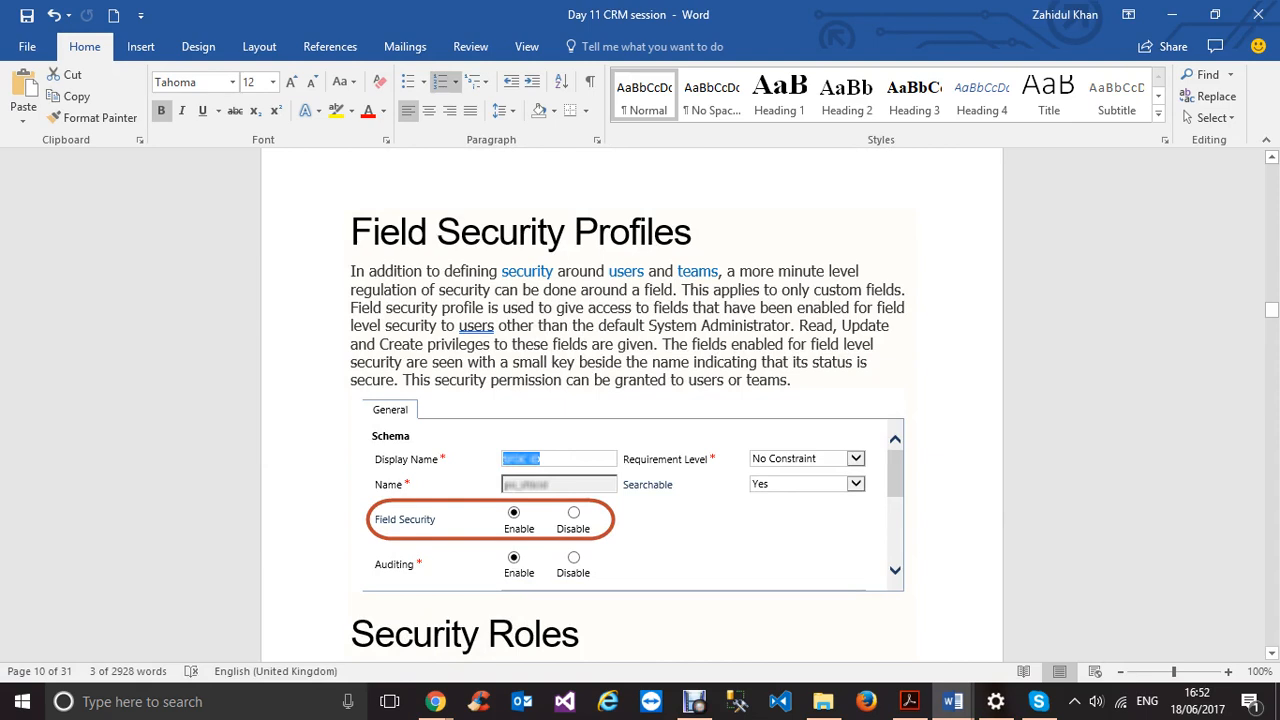
pyautogui.moveTo(350, 271); pyautogui.dragTo(718, 271)
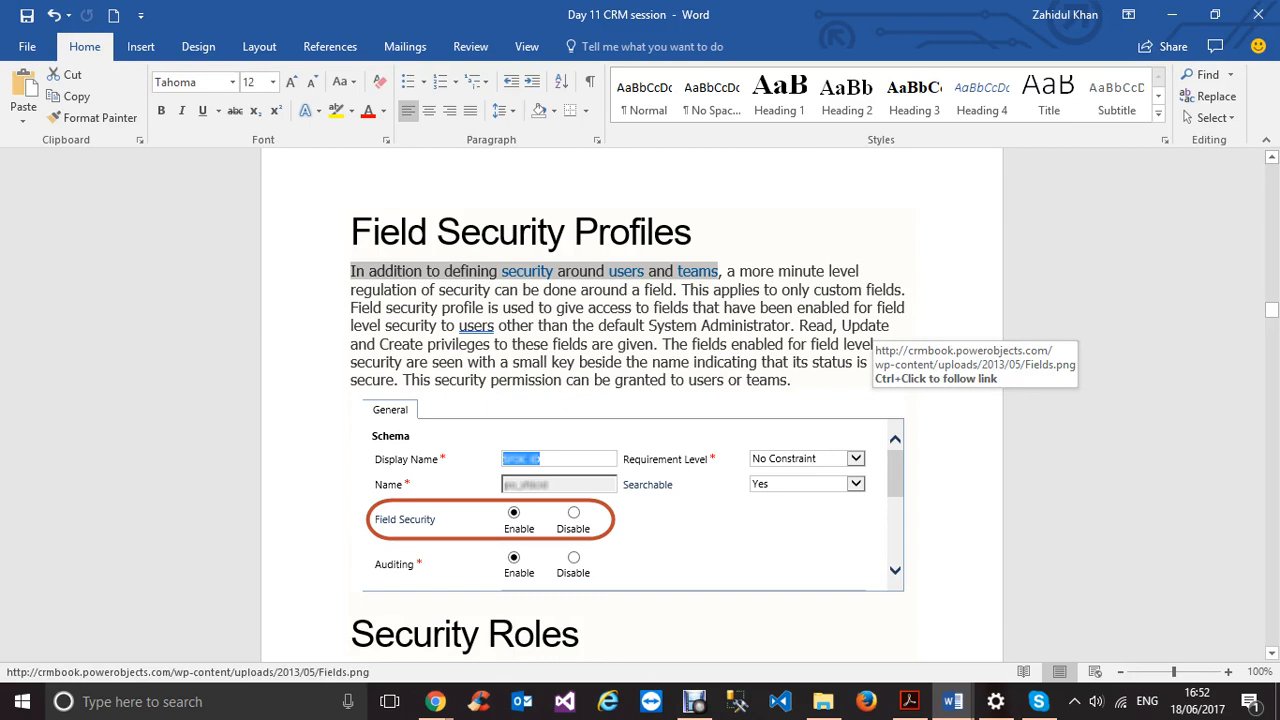
pyautogui.scroll(-4, 650, 400)
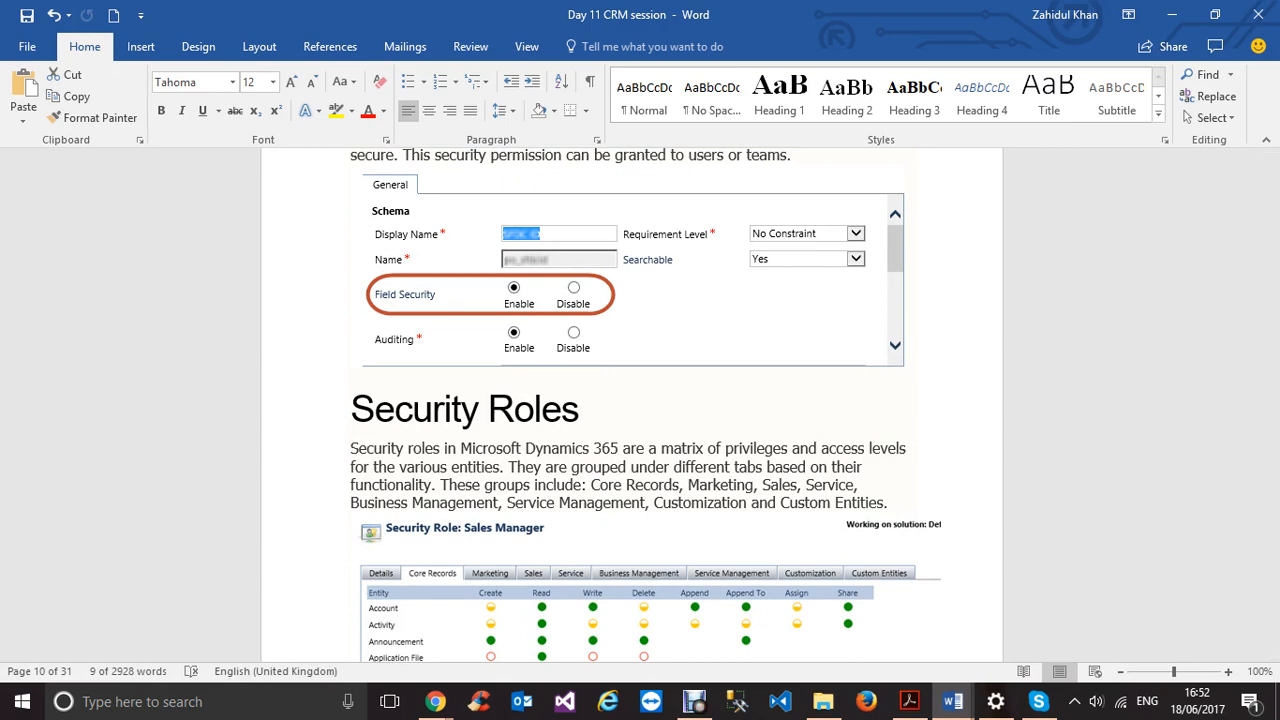
pyautogui.scroll(4, 640, 400)
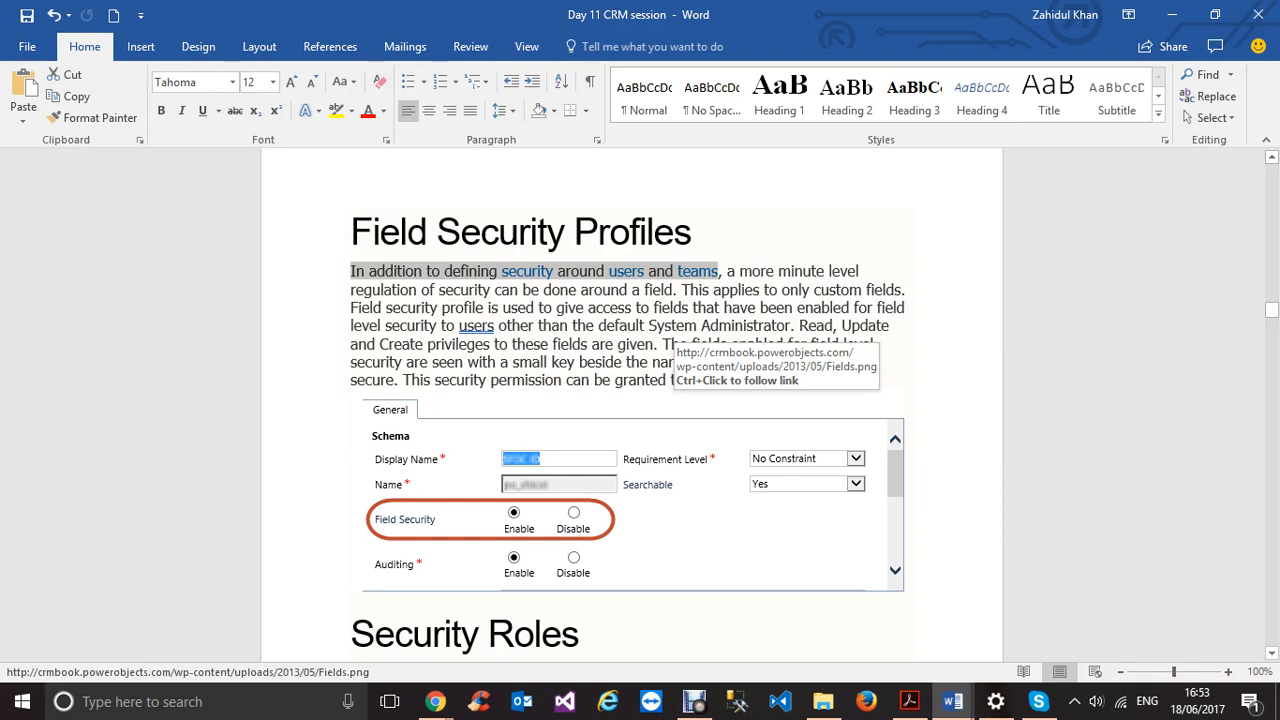
# Step: Review the Field Security setting illustration and the Security Roles section with its Sales Manager privilege matrix in the notes
pyautogui.scroll(-3, 640, 340)
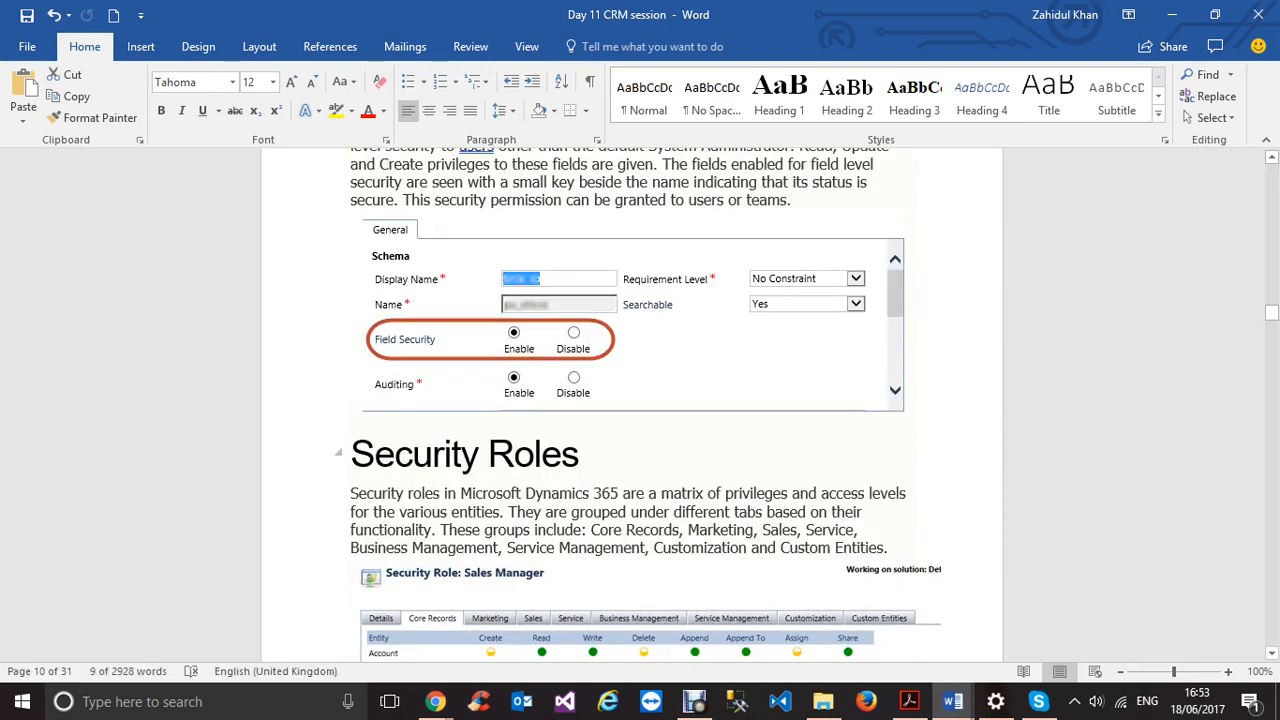
pyautogui.scroll(-3, 640, 400)
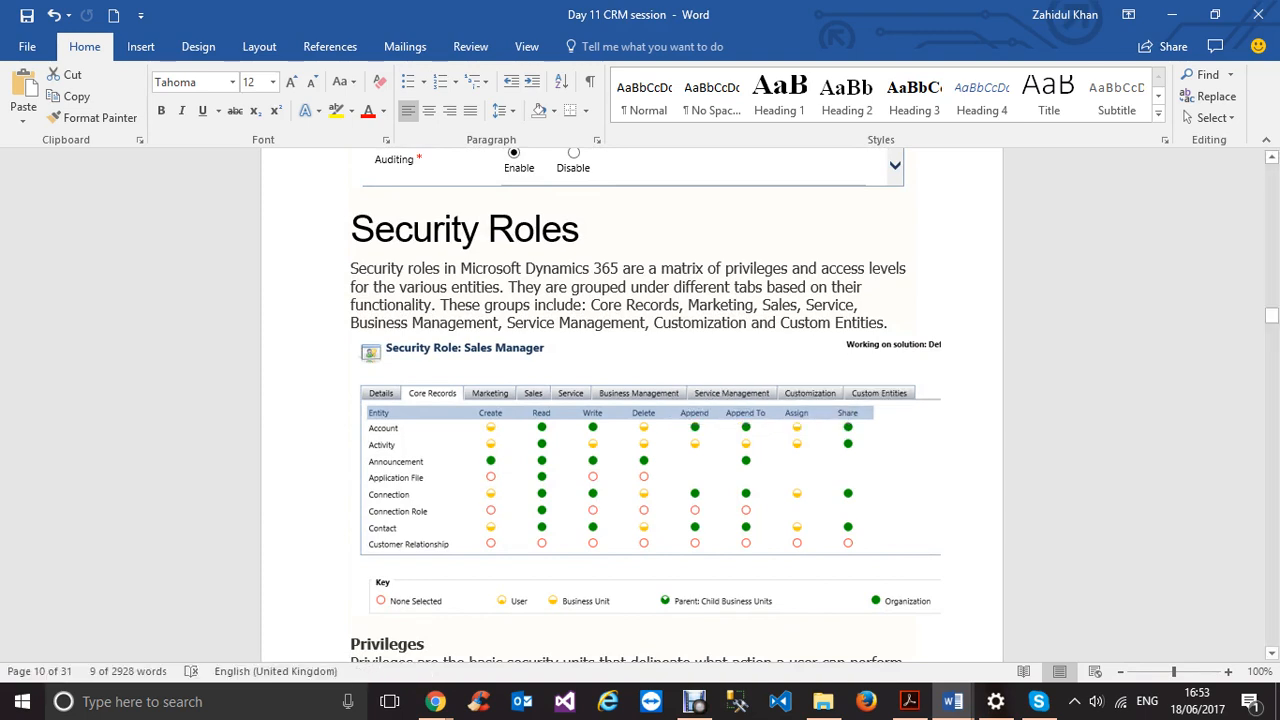
pyautogui.scroll(5, 640, 400)
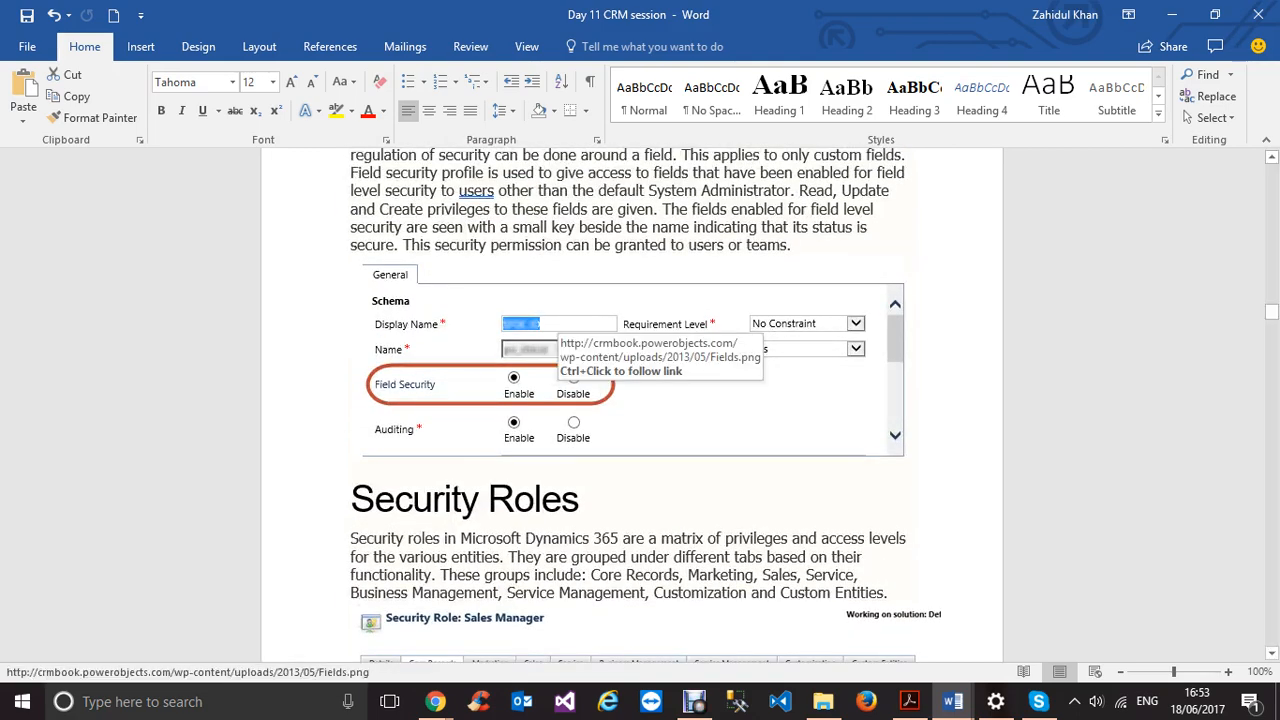
pyautogui.scroll(-3, 560, 330)
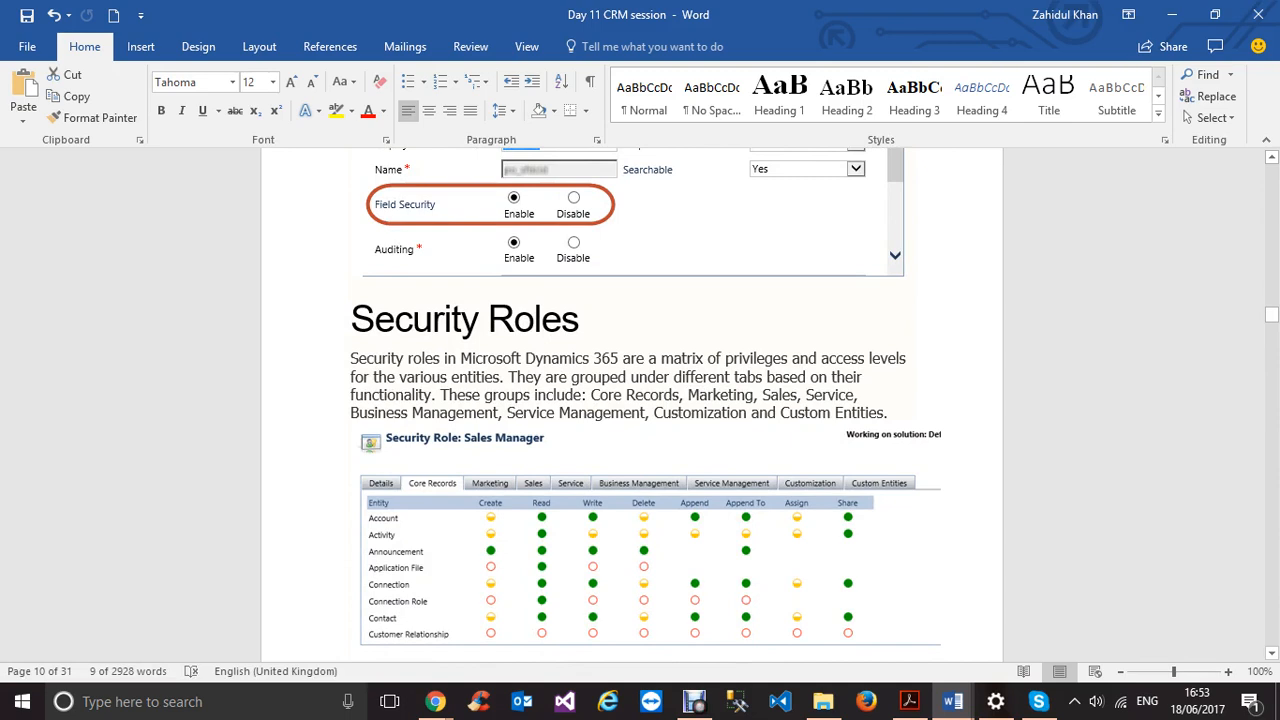
pyautogui.scroll(2, 640, 400)
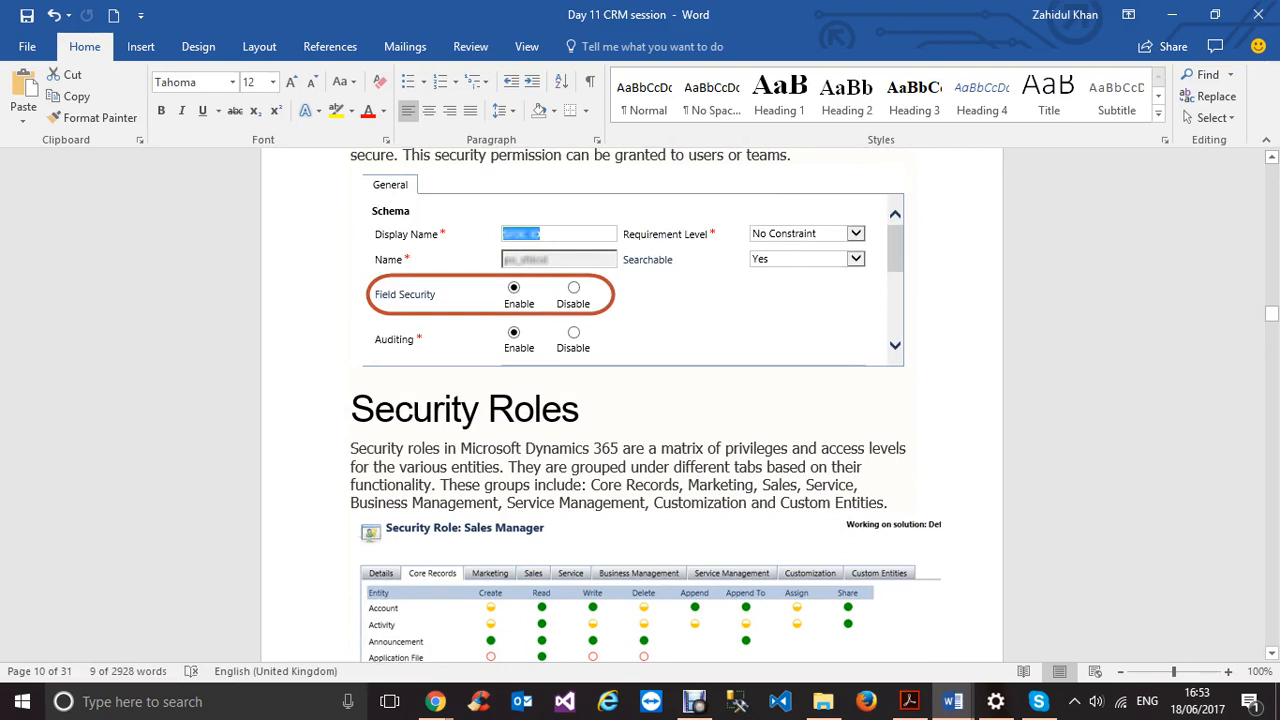
pyautogui.scroll(-5, 645, 400)
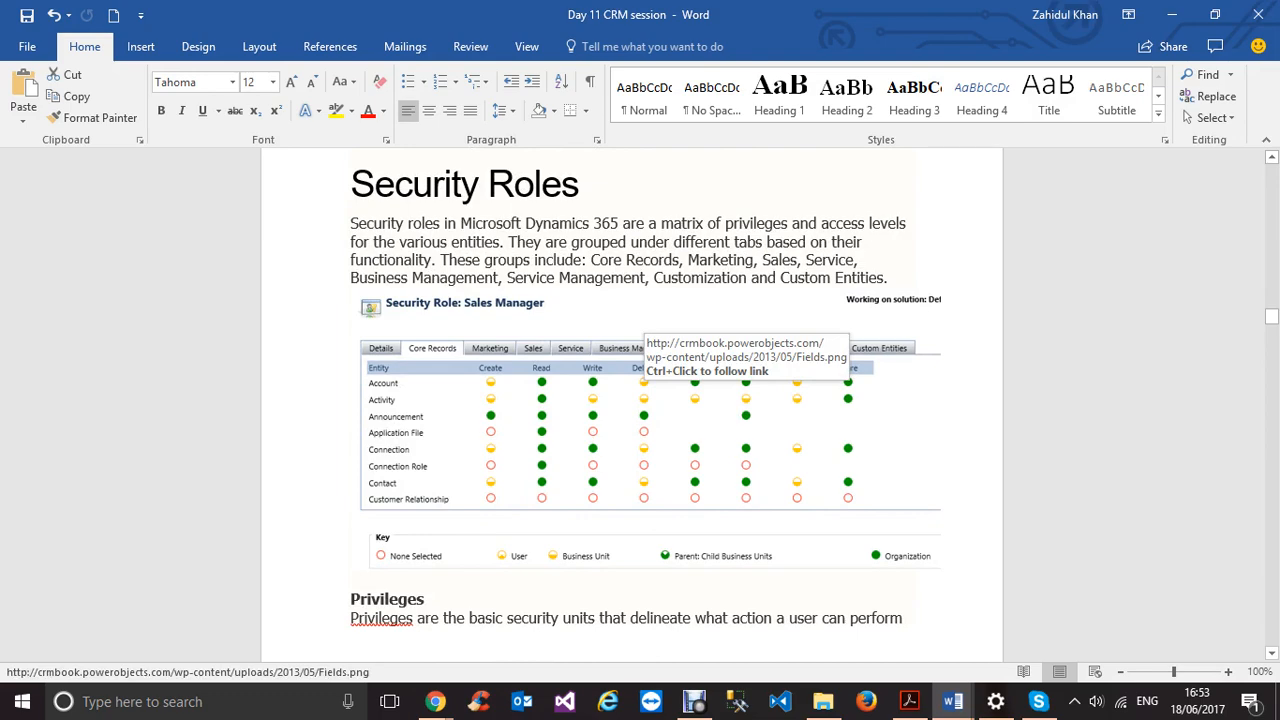
pyautogui.scroll(3, 645, 400)
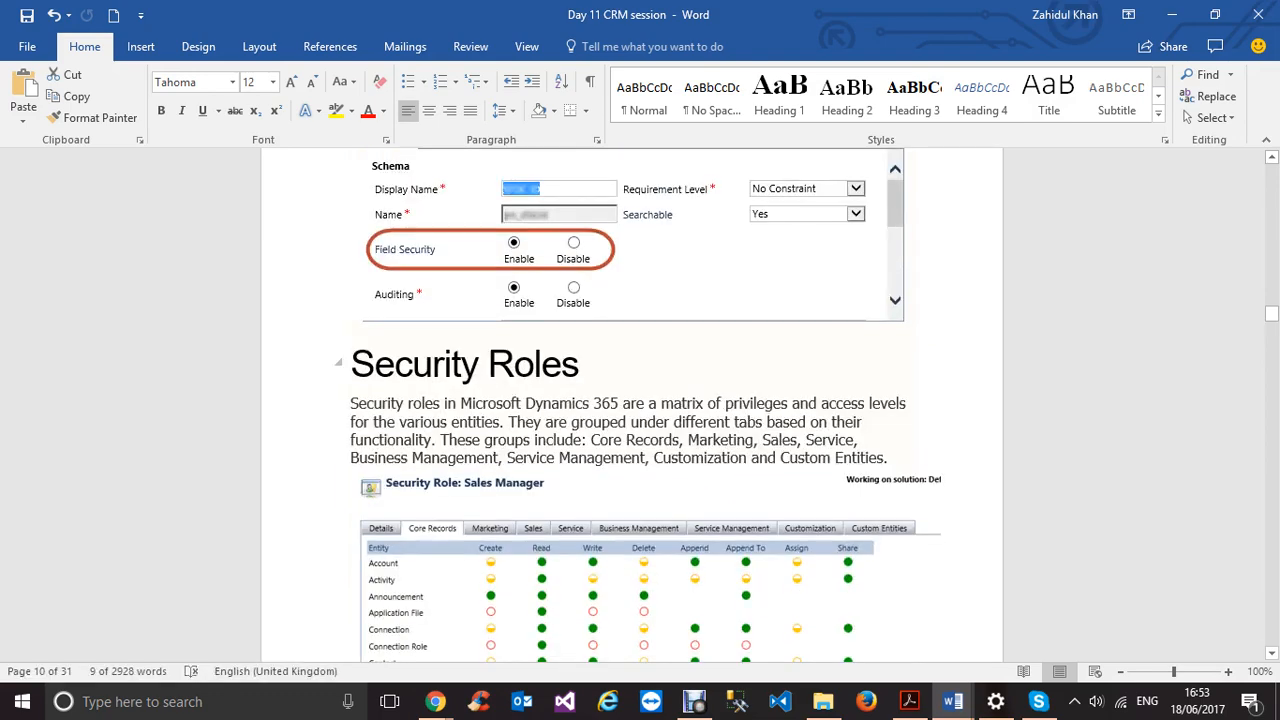
pyautogui.scroll(3, 632, 400)
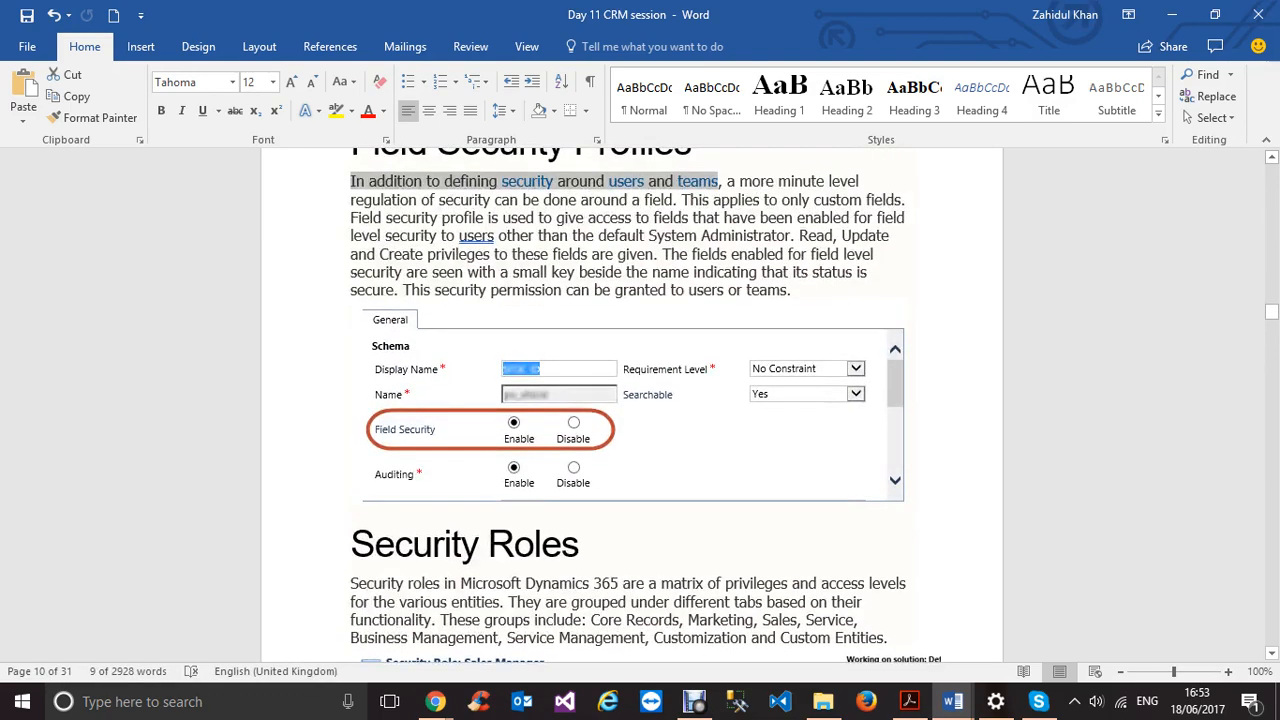
pyautogui.scroll(-3, 632, 400)
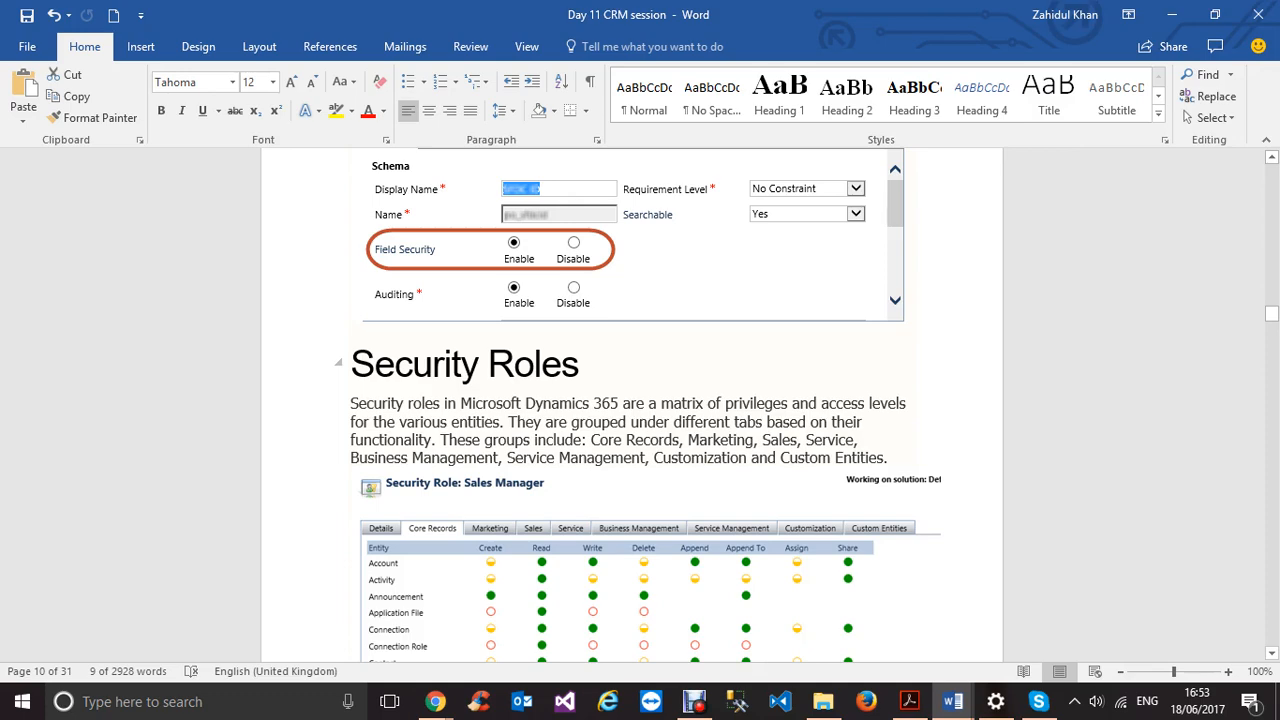
pyautogui.scroll(-4, 640, 400)
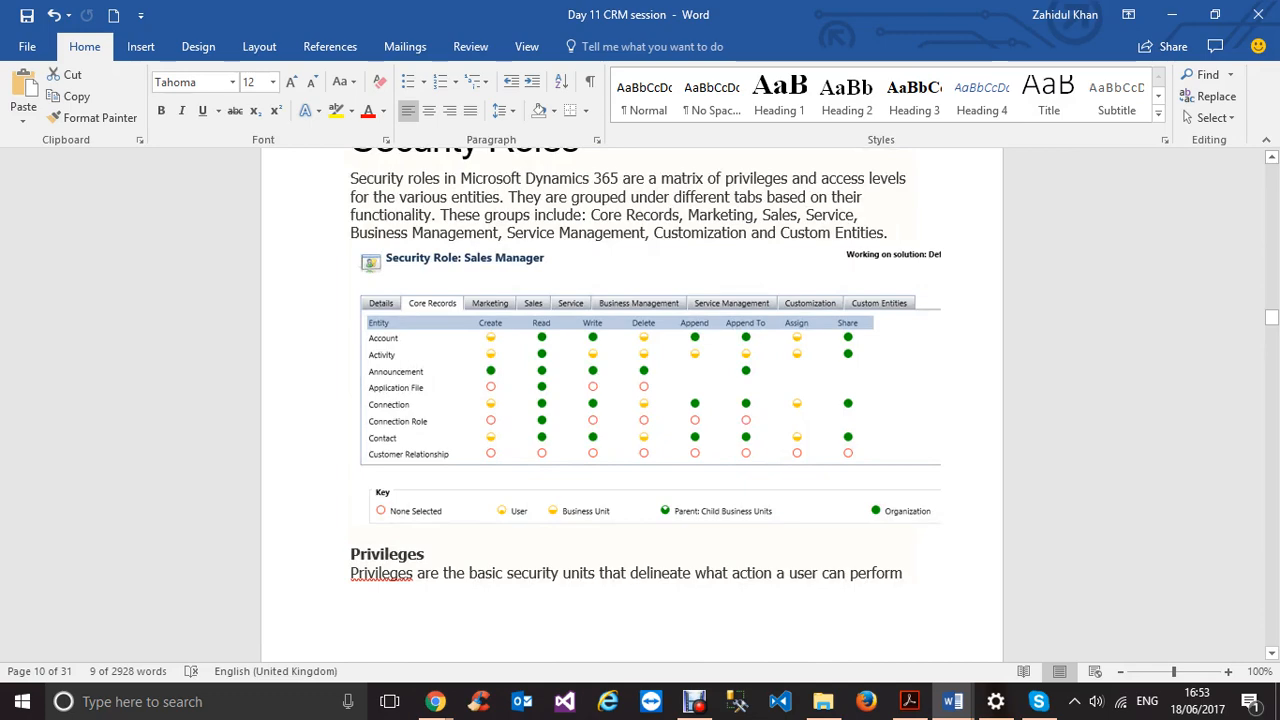
# Step: Select the sentence defining security roles as a matrix of privileges and access levels while reading it, and clear the selection
pyautogui.scroll(2, 640, 400)
pyautogui.moveTo(351, 269); pyautogui.dragTo(500, 287)
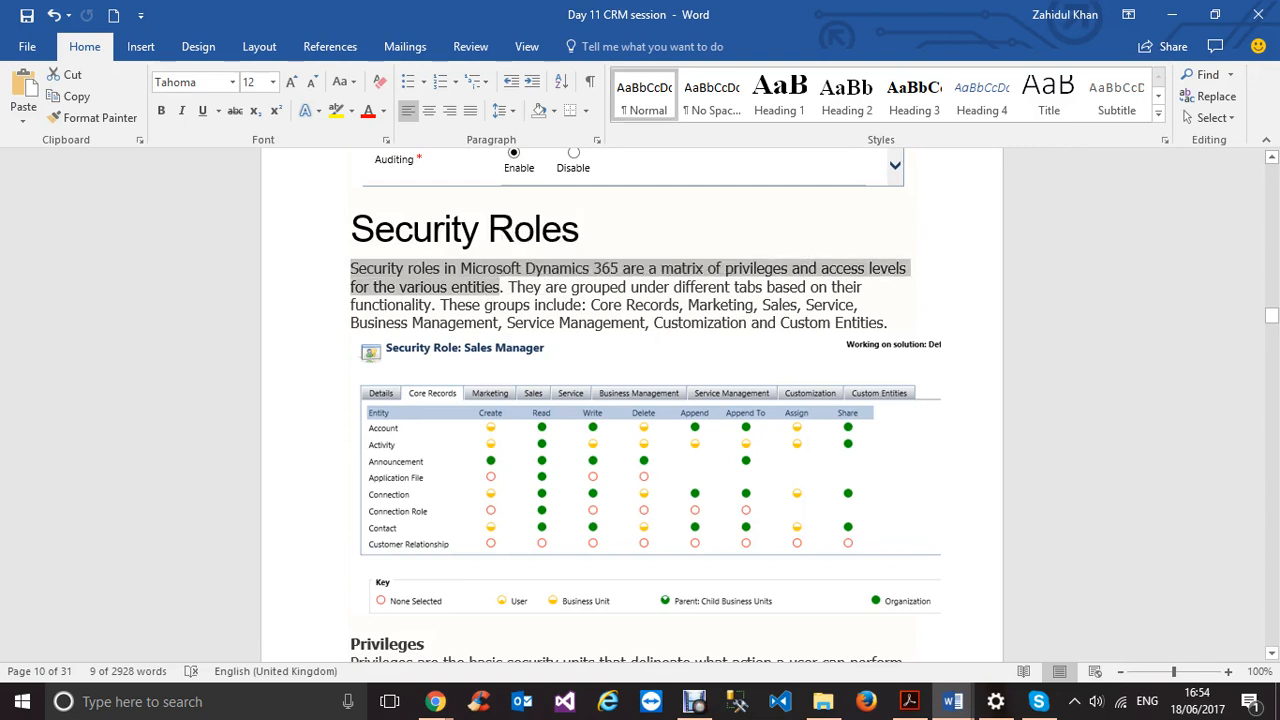
pyautogui.click(500, 287)
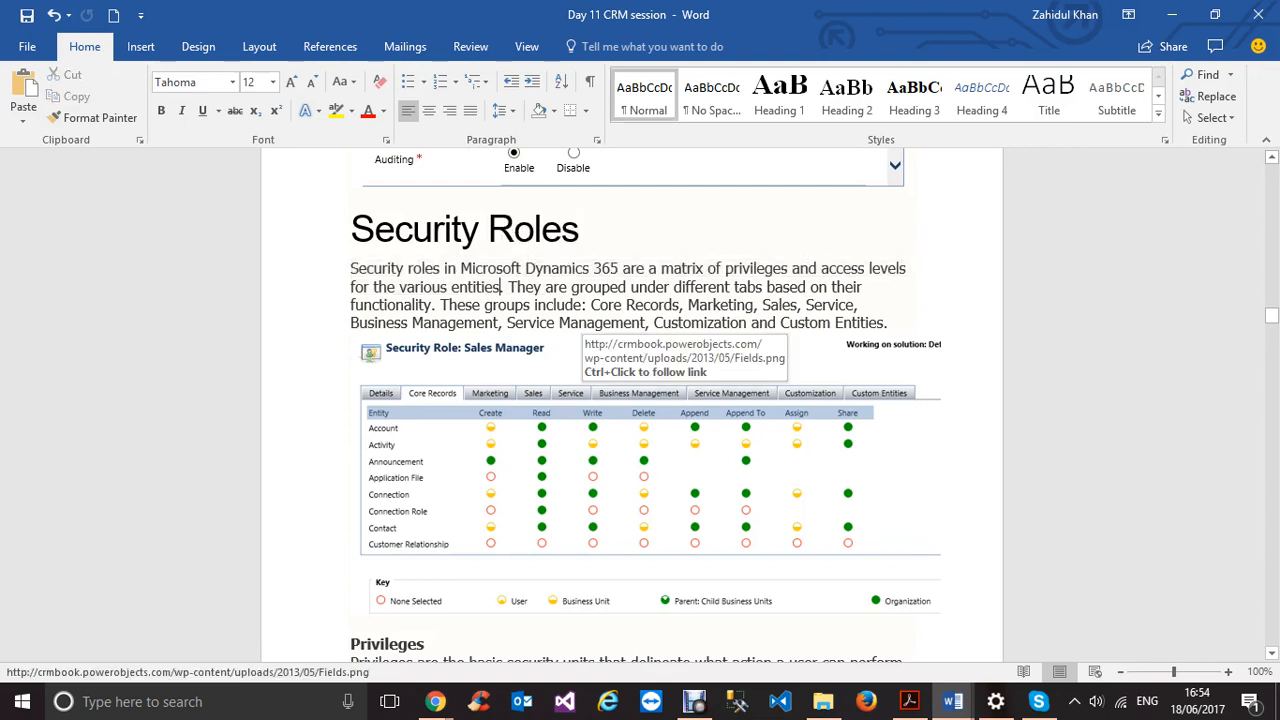
# Step: Switch to Dynamics 365 and open the adeenaltd business unit record from the Security settings
pyautogui.moveTo(435, 701)
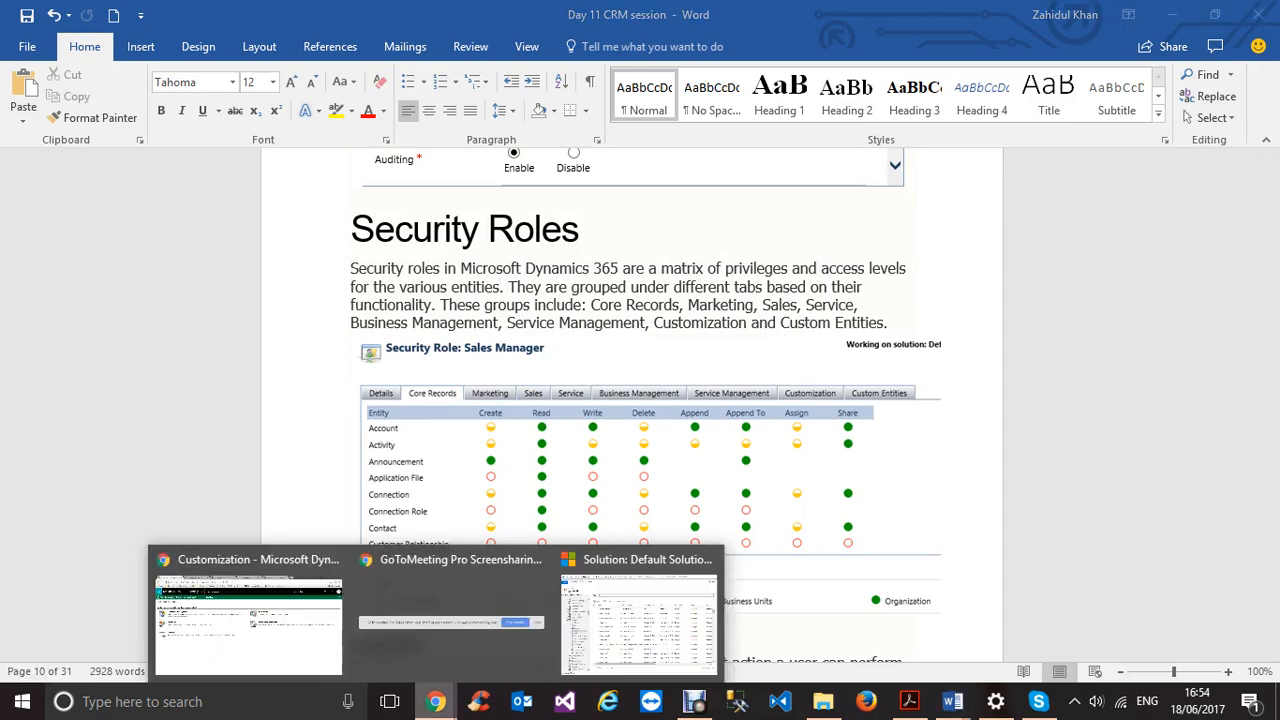
pyautogui.click(265, 595)
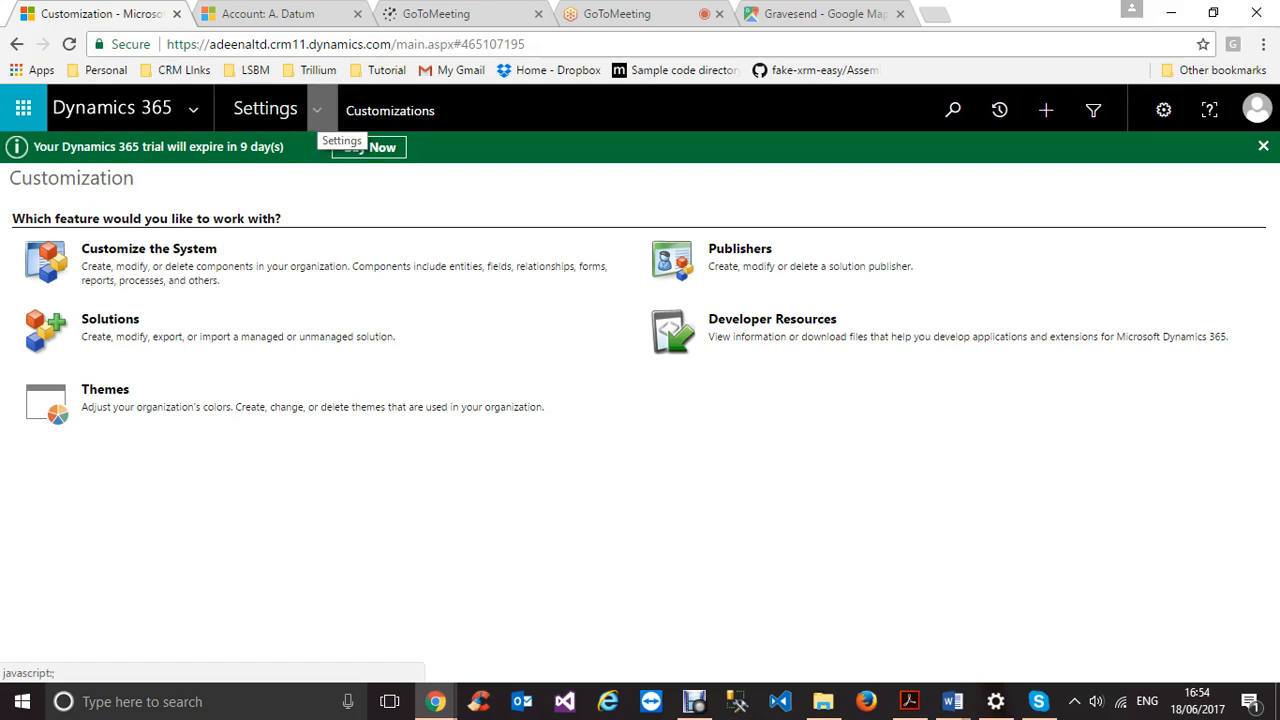
pyautogui.click(318, 118)
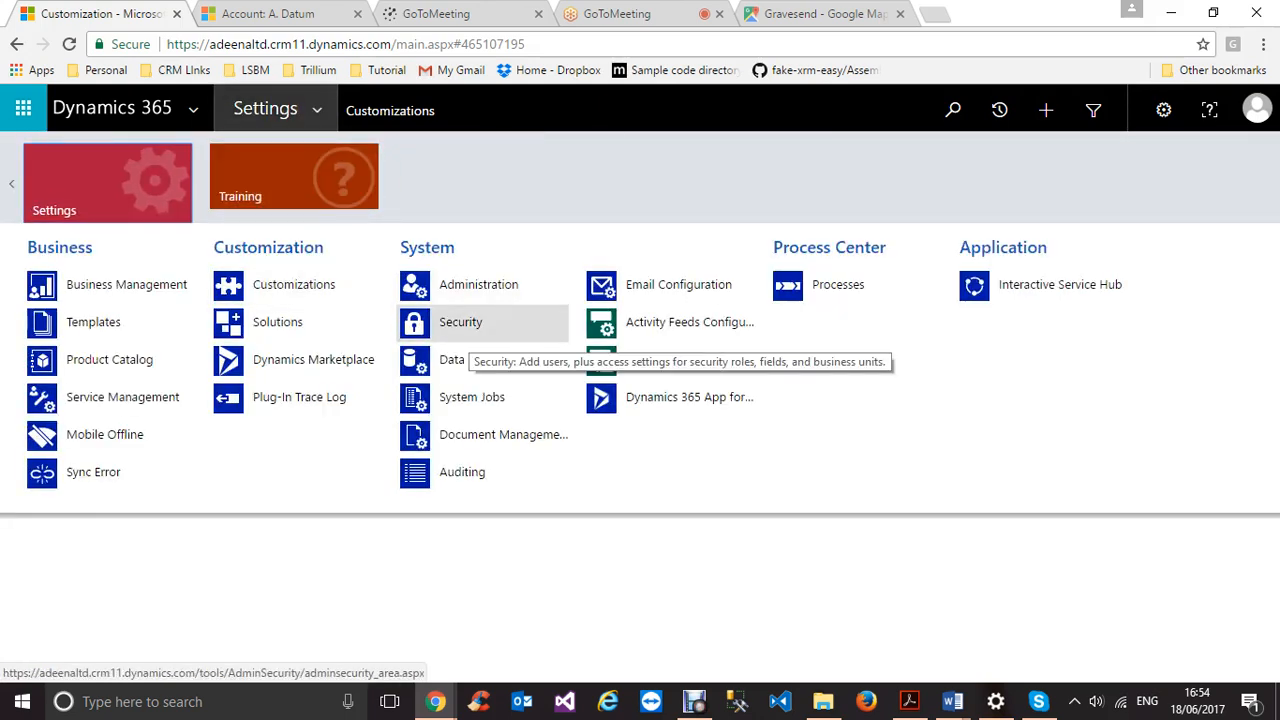
pyautogui.click(470, 323)
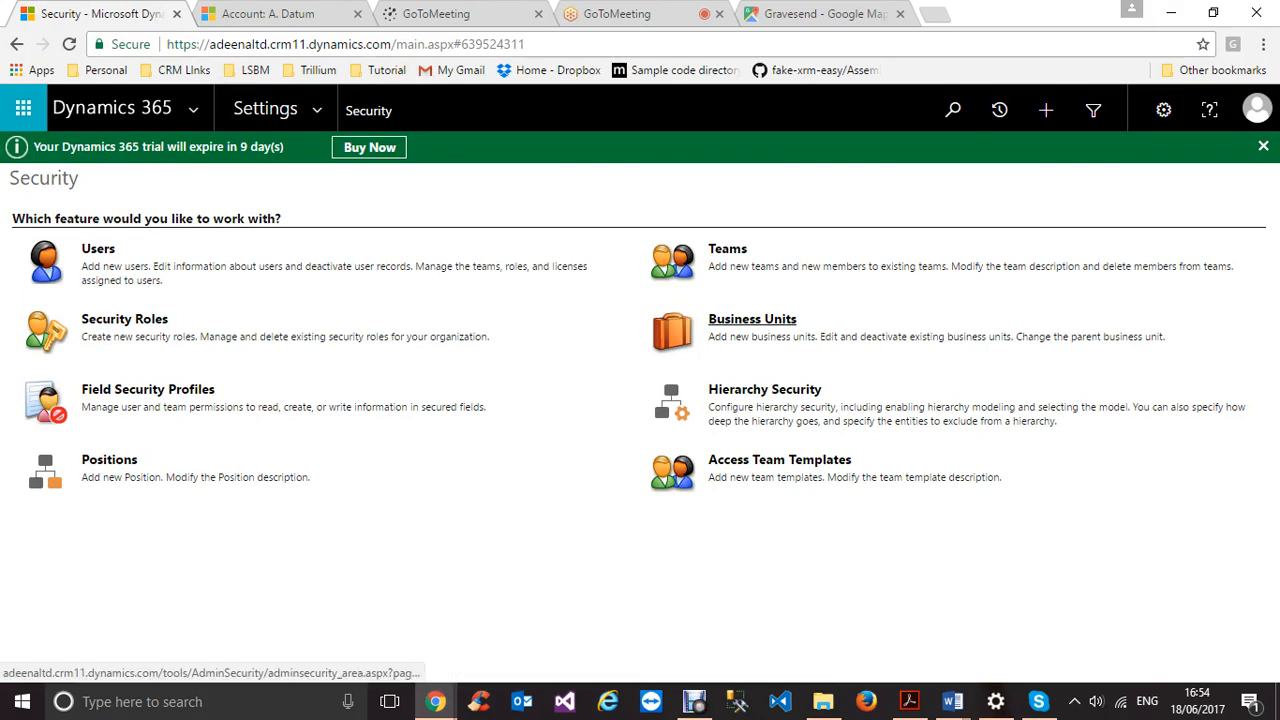
pyautogui.click(752, 319)
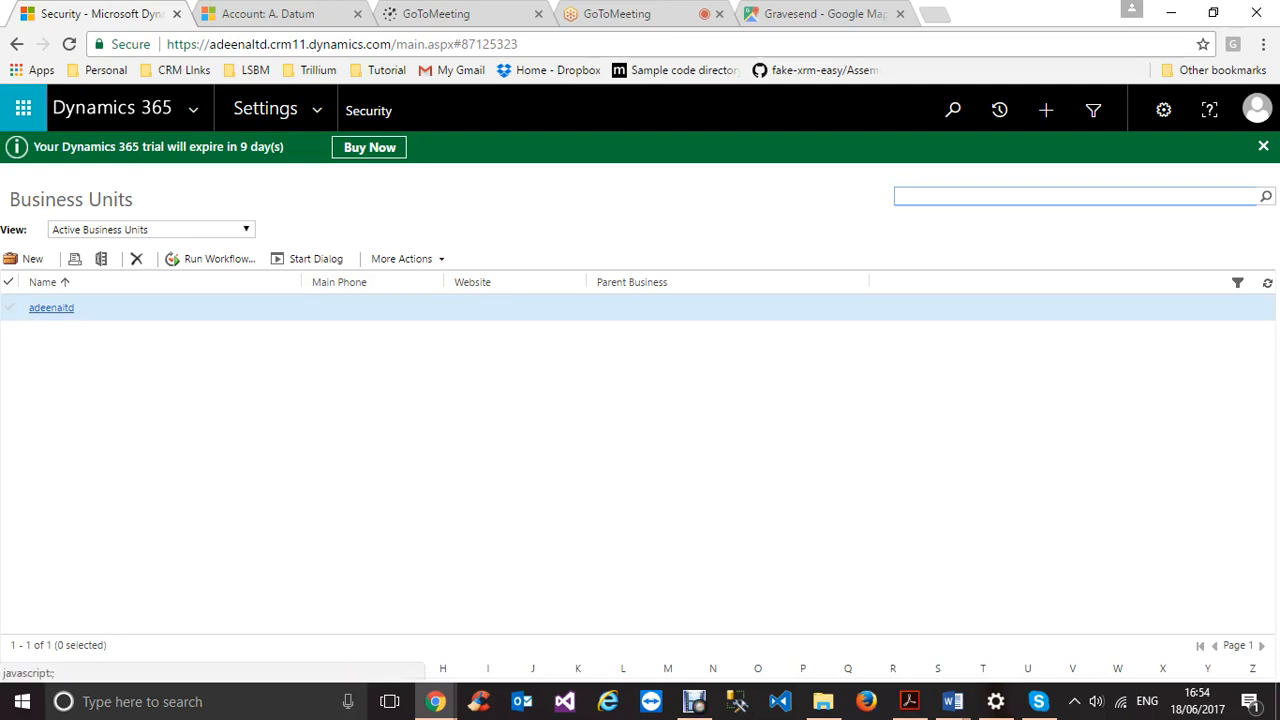
pyautogui.click(51, 308)
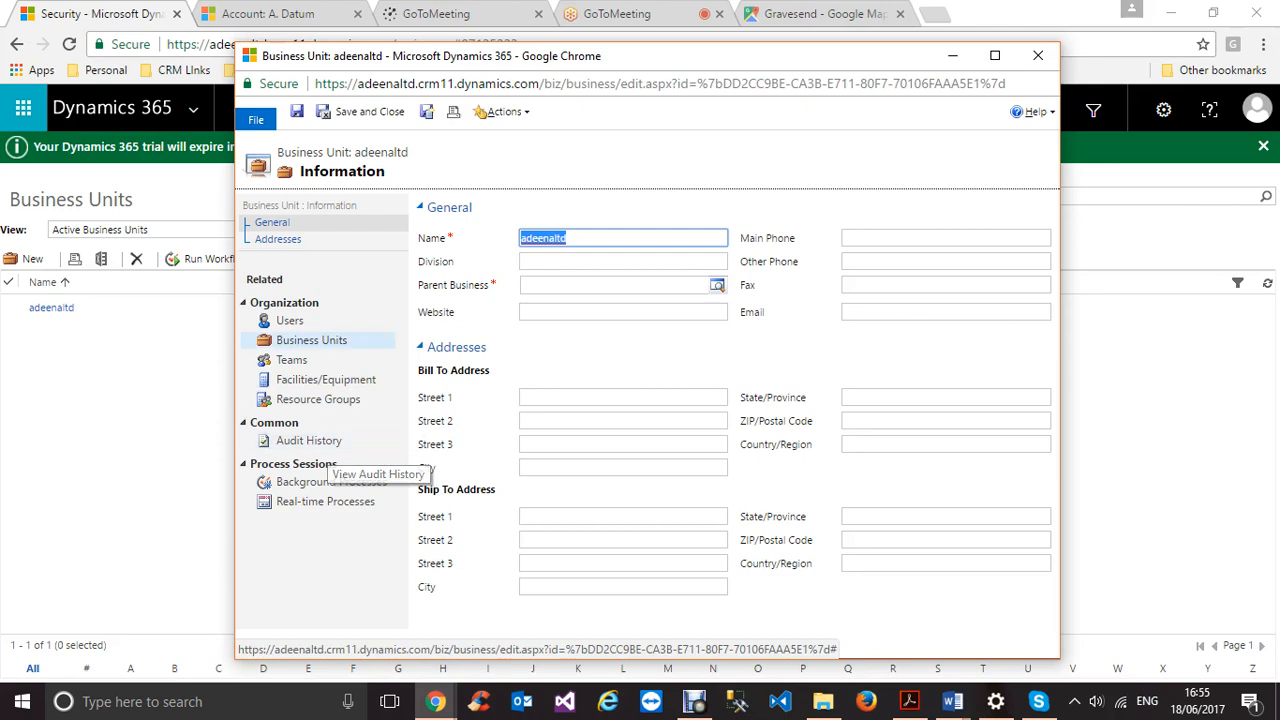
# Step: Review the business unit's audit history and associated users, and open the first sample-data user's record
pyautogui.click(309, 440)
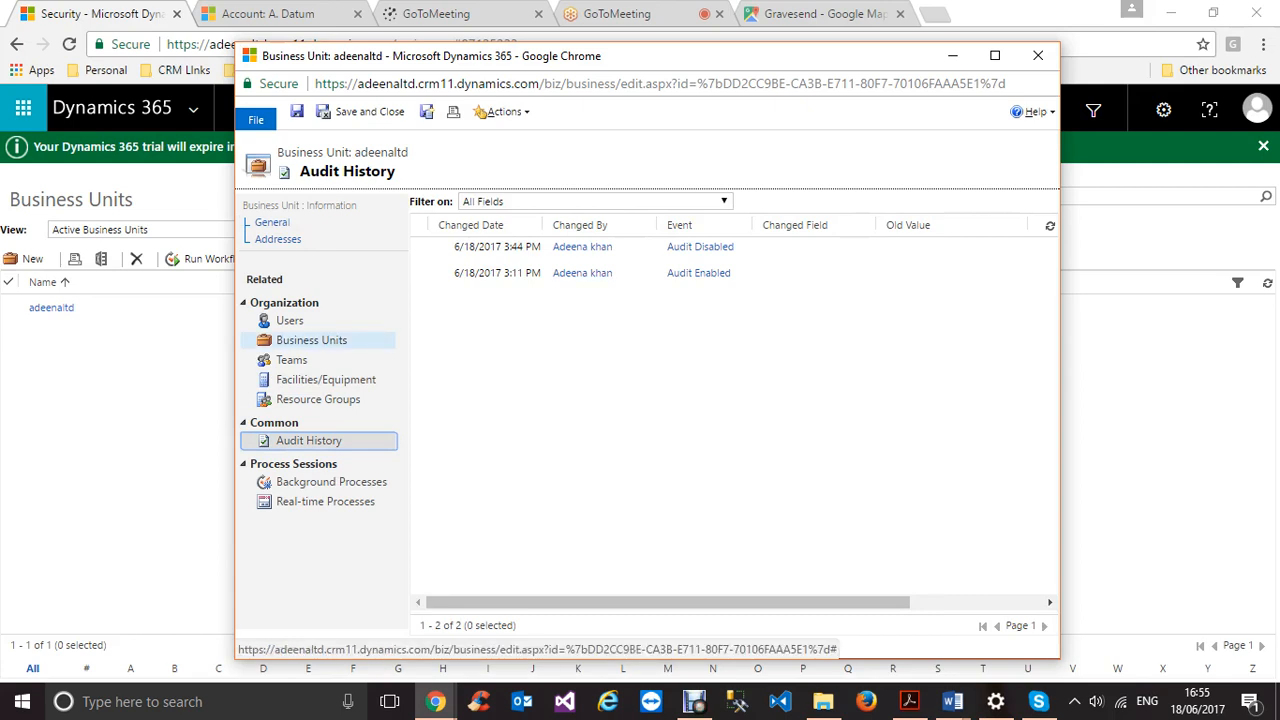
pyautogui.click(292, 322)
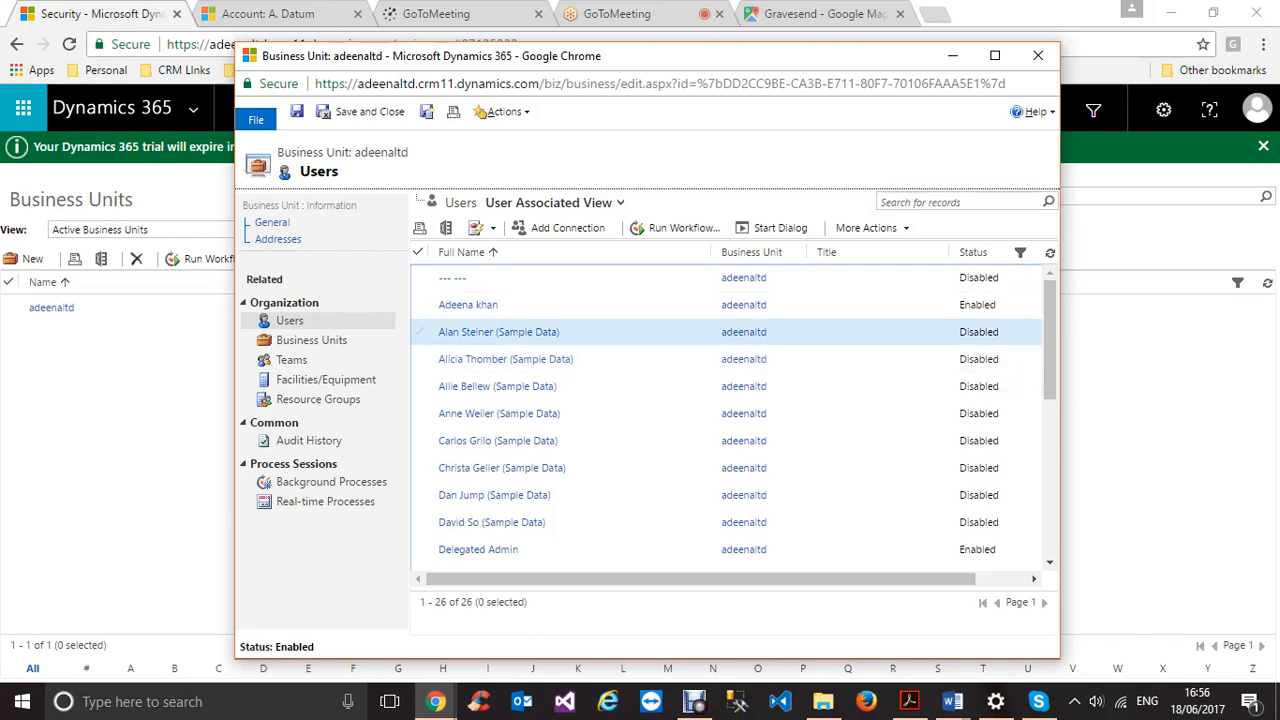
pyautogui.doubleClick(597, 333)
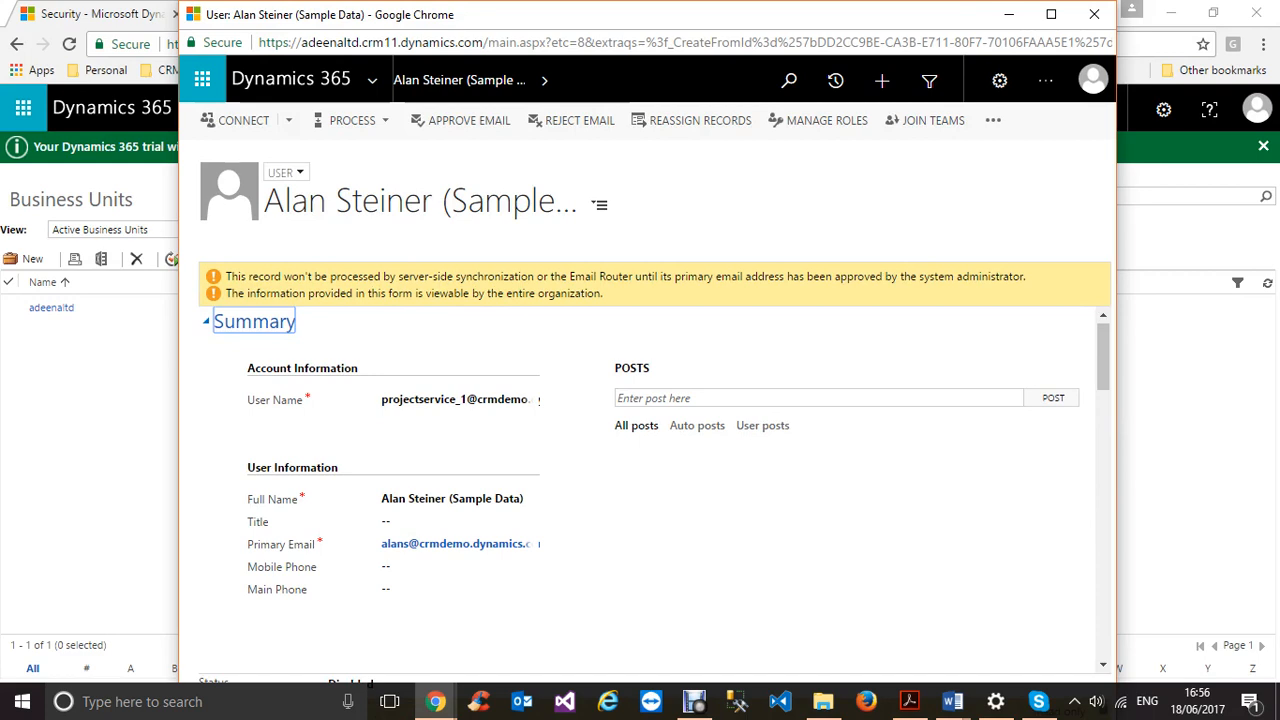
pyautogui.moveTo(1103, 357); pyautogui.dragTo(1103, 411)
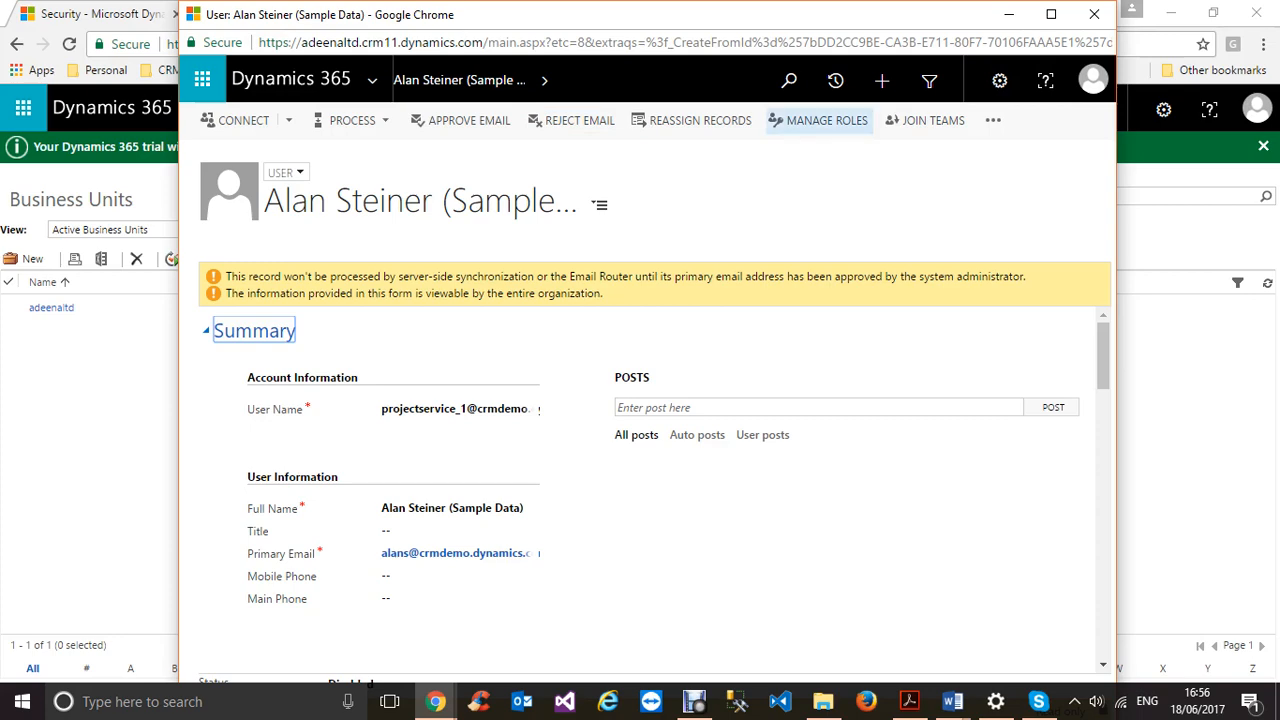
# Step: Review the security roles assigned to the sample user in Manage User Roles and close the dialog with the role selection as it is
pyautogui.click(827, 120)
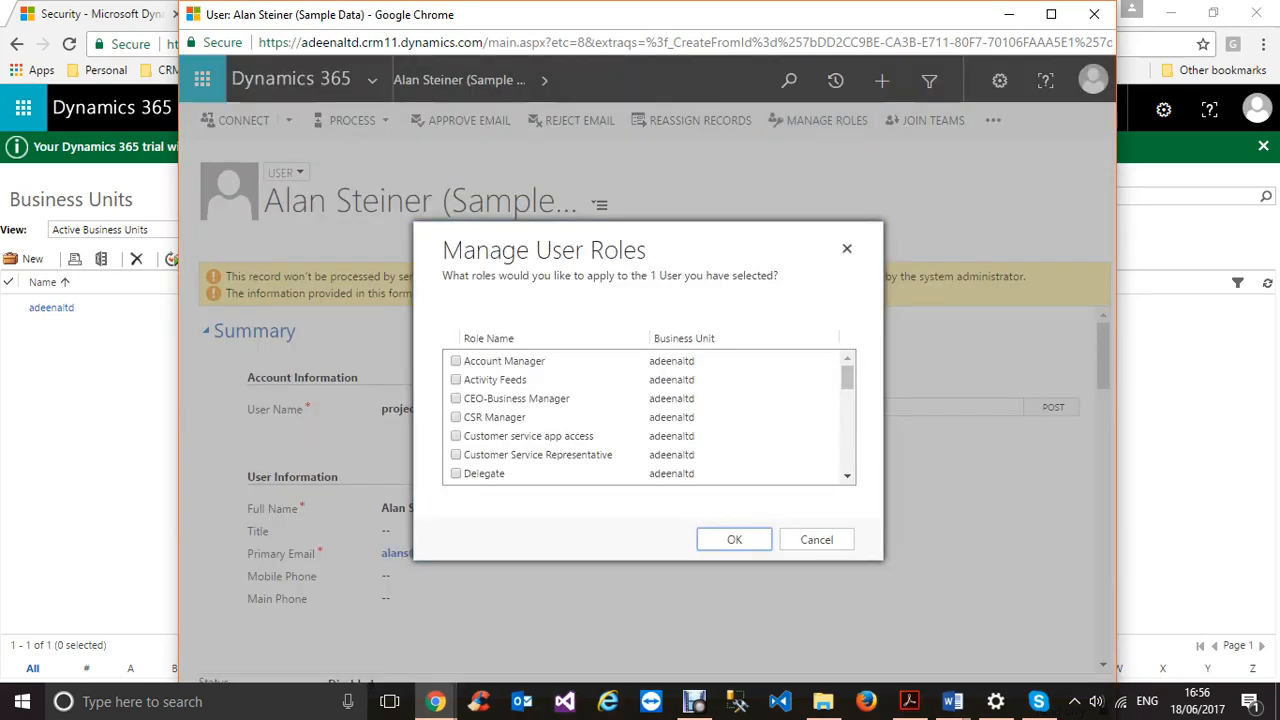
pyautogui.scroll(-5, 645, 417)
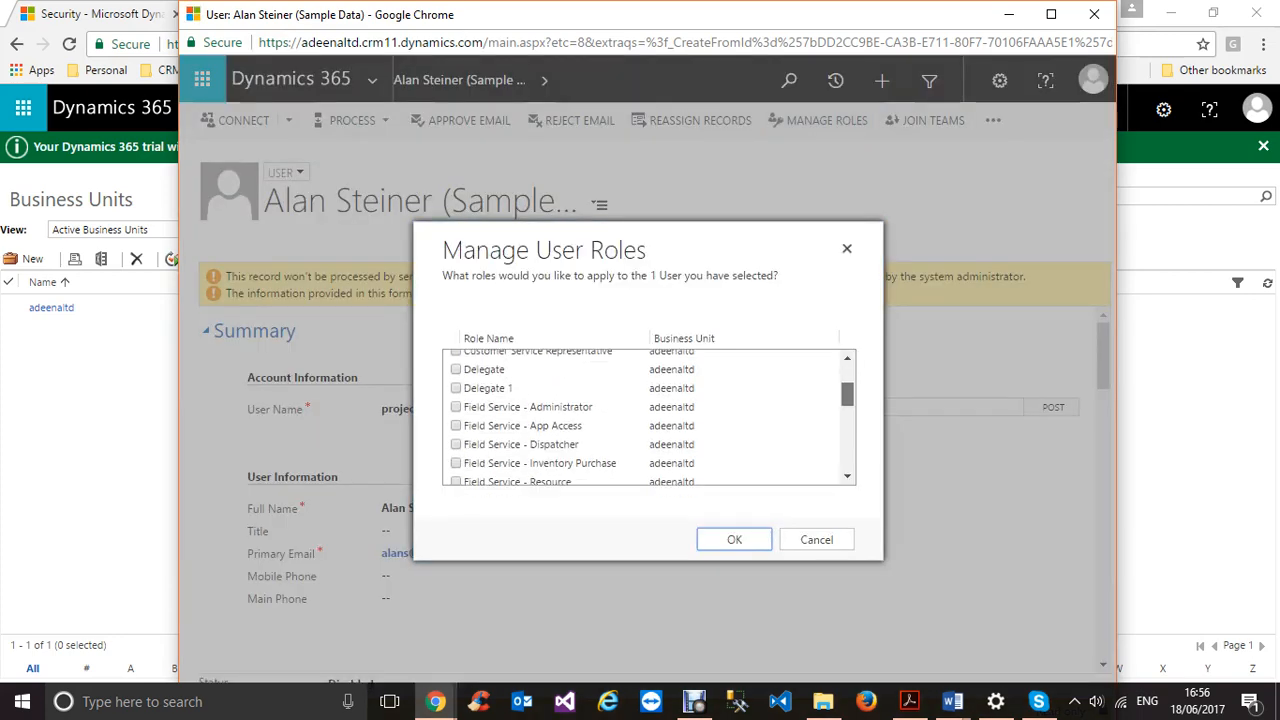
pyautogui.scroll(-1, 645, 417)
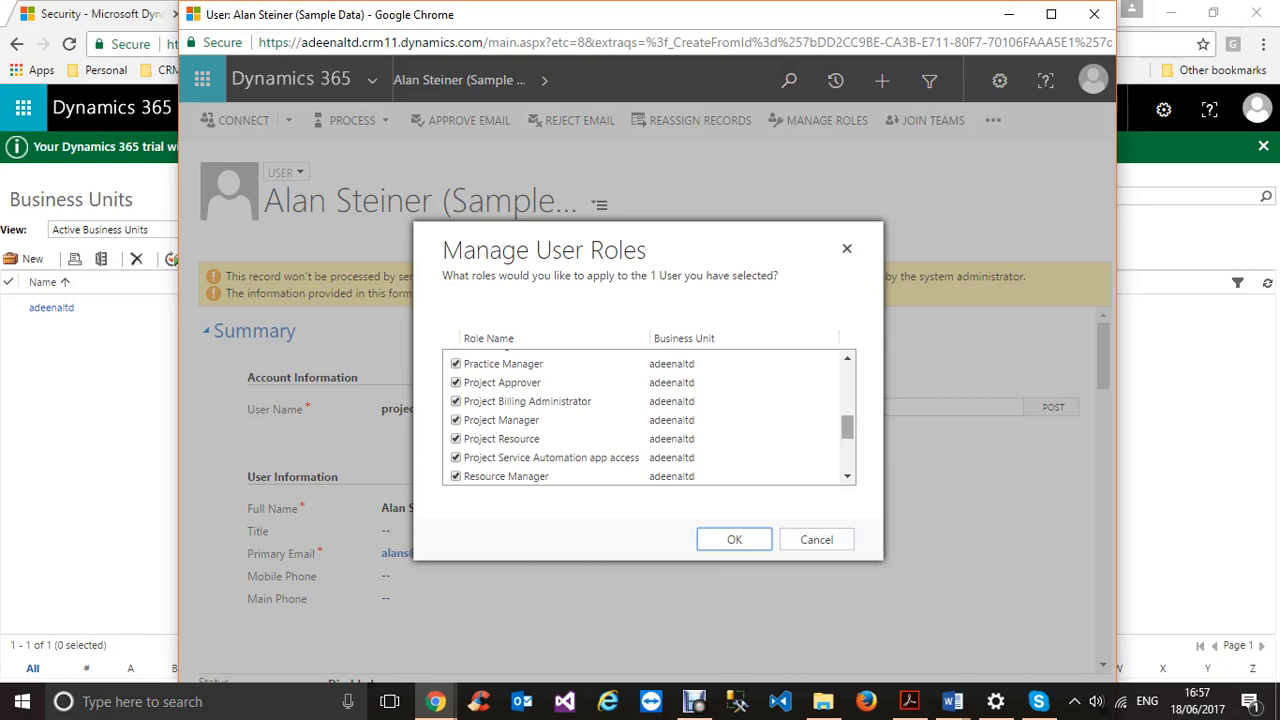
pyautogui.moveTo(847, 428); pyautogui.dragTo(847, 446)
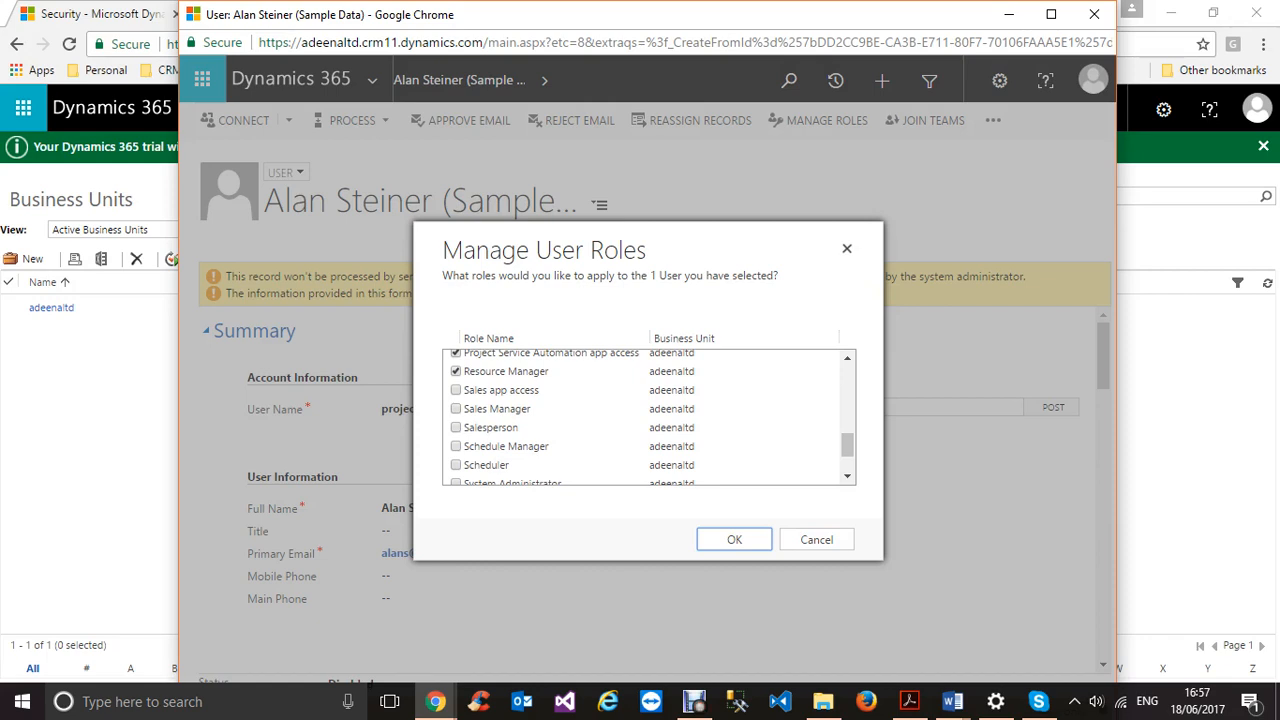
pyautogui.click(734, 539)
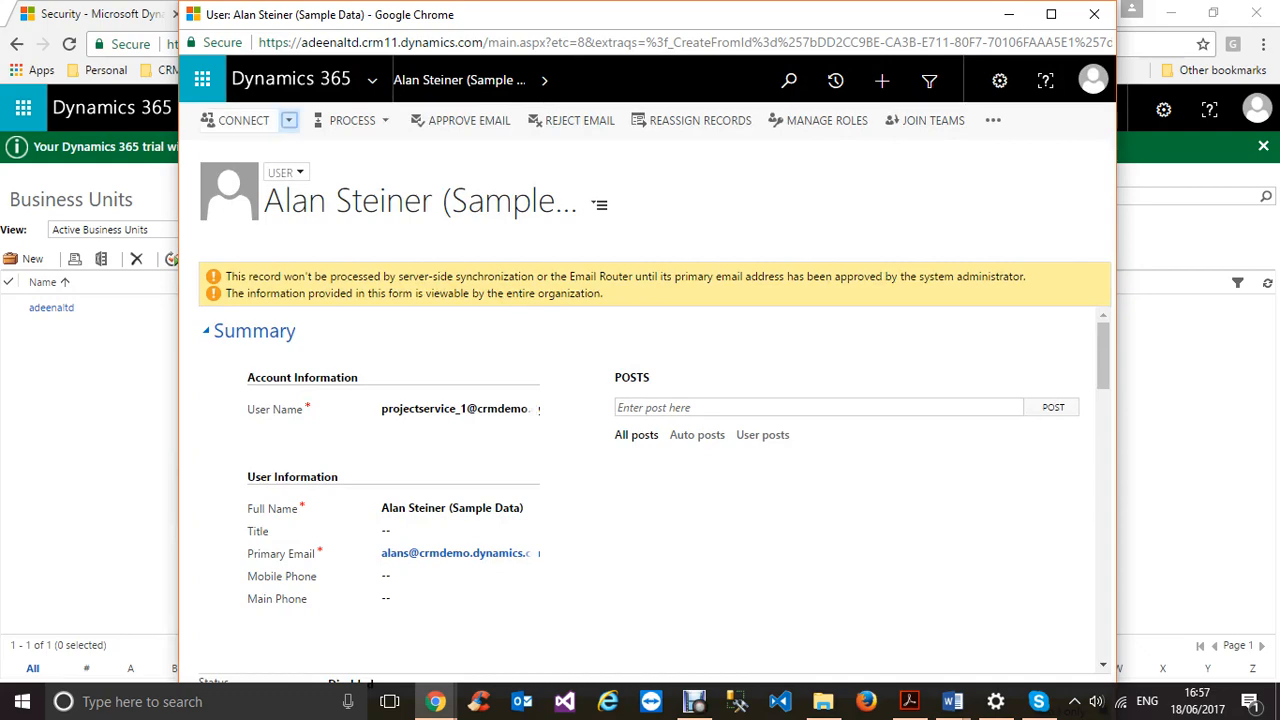
pyautogui.click(288, 120)
pyautogui.click(385, 120)
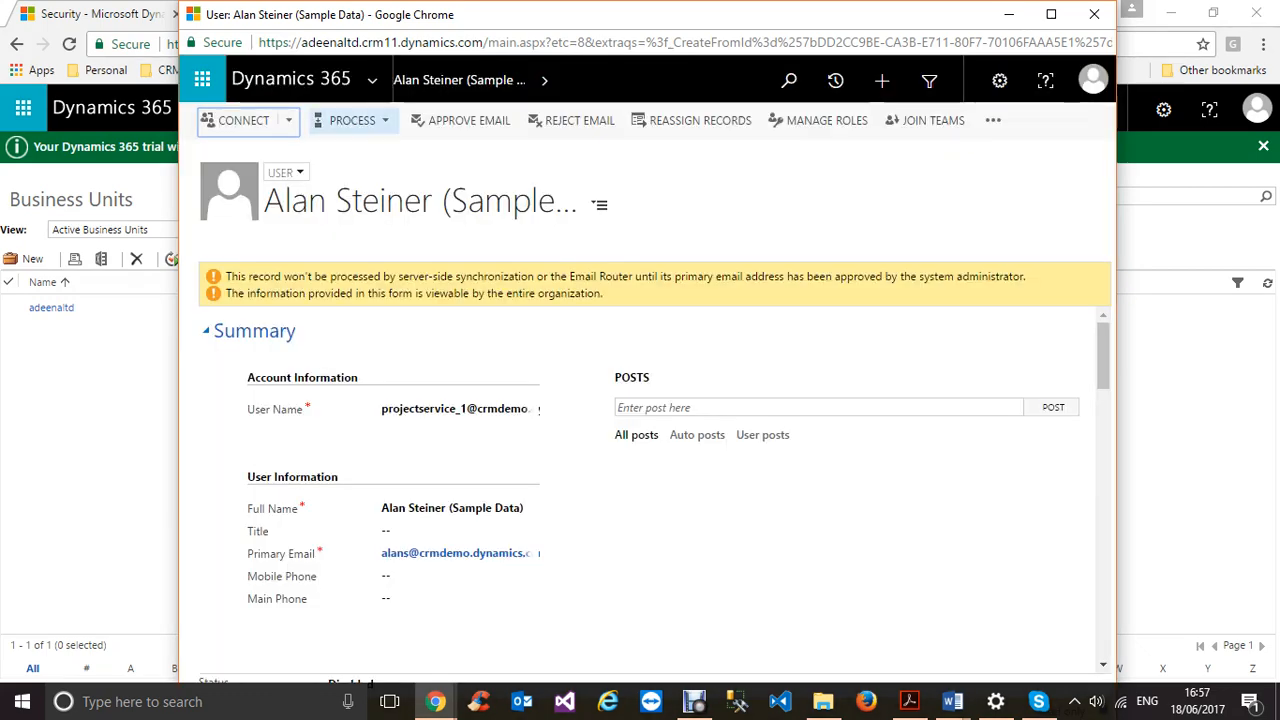
pyautogui.click(385, 120)
pyautogui.click(371, 155)
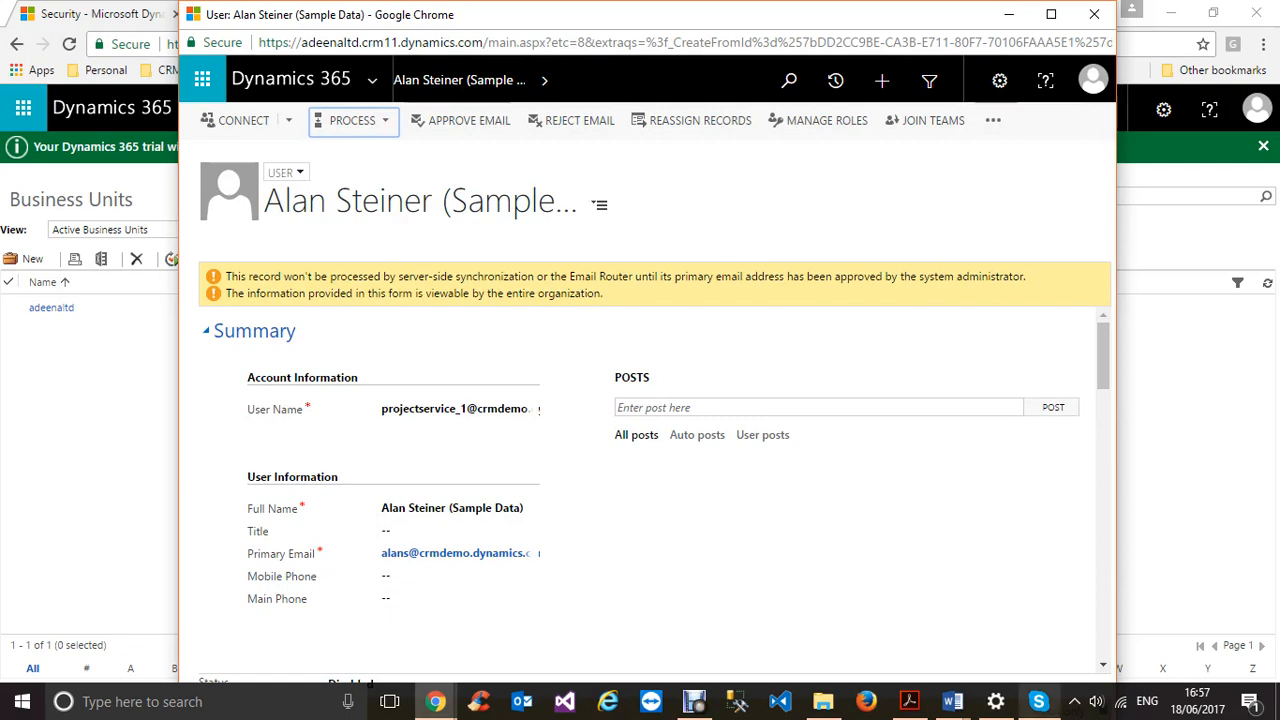
pyautogui.moveTo(1038, 701)
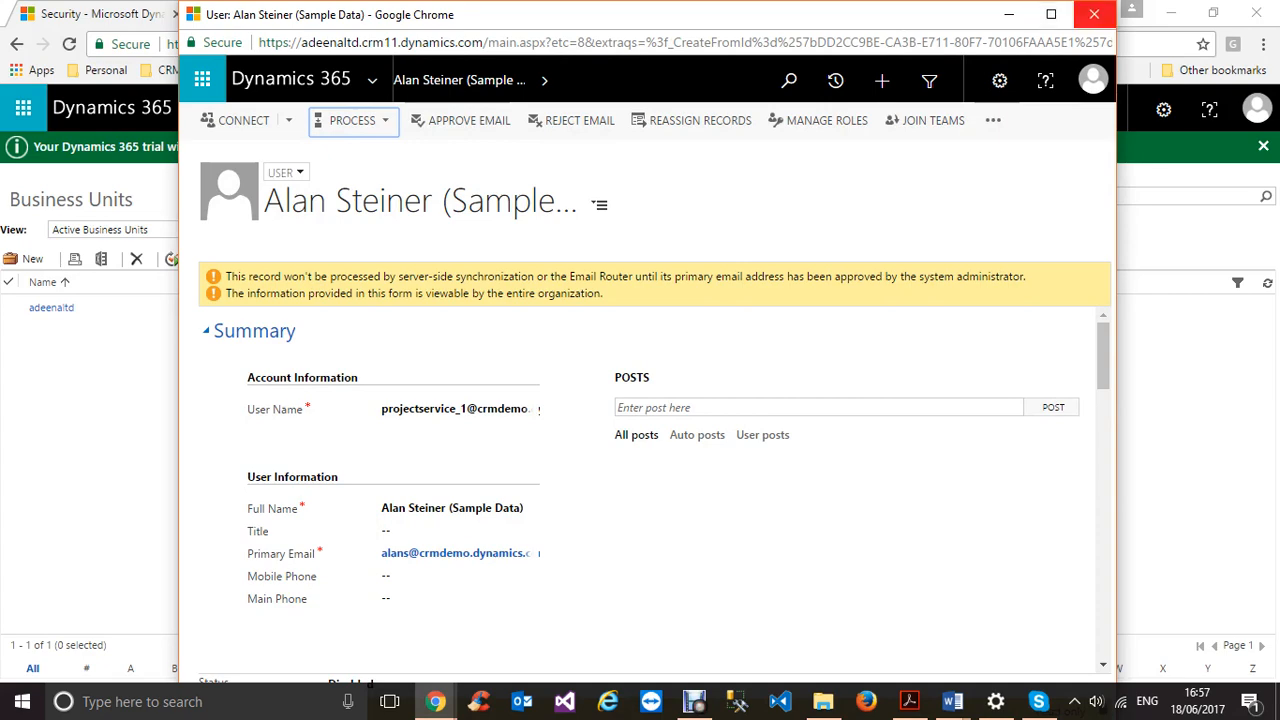
# Step: Close the user and business unit windows and open the adeenaltd team record from the Security settings
pyautogui.click(1094, 14)
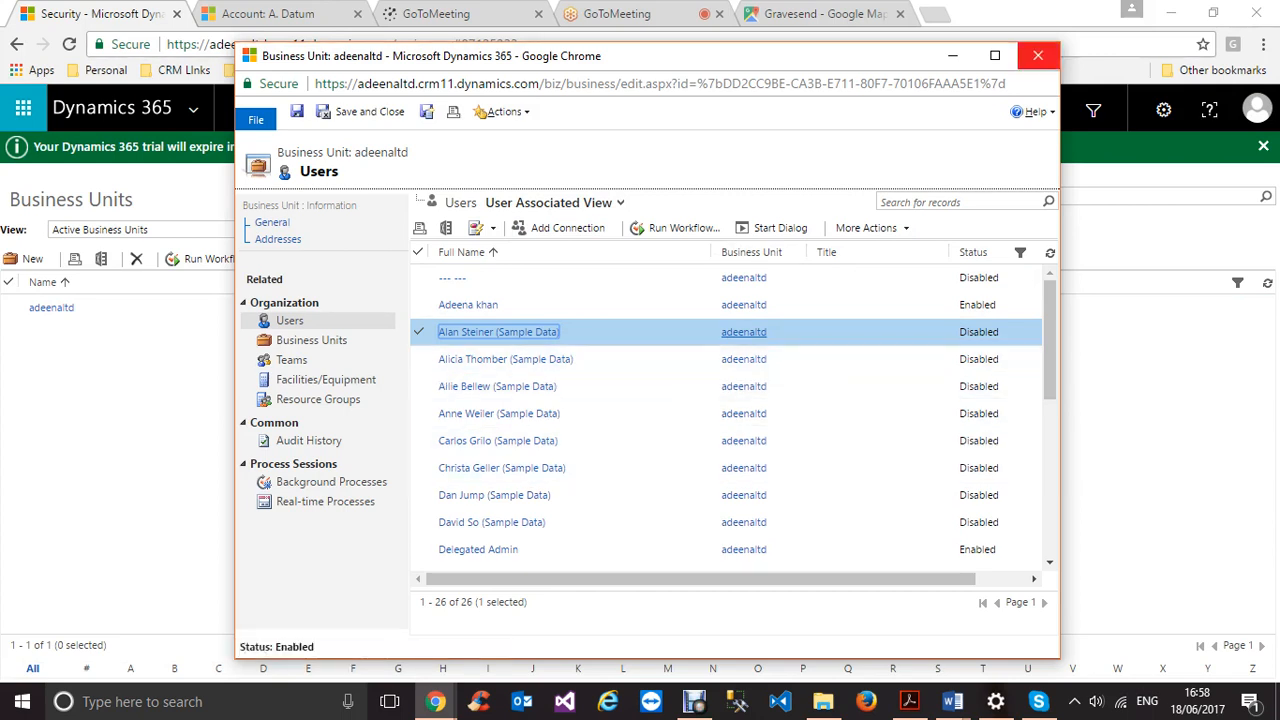
pyautogui.click(1038, 55)
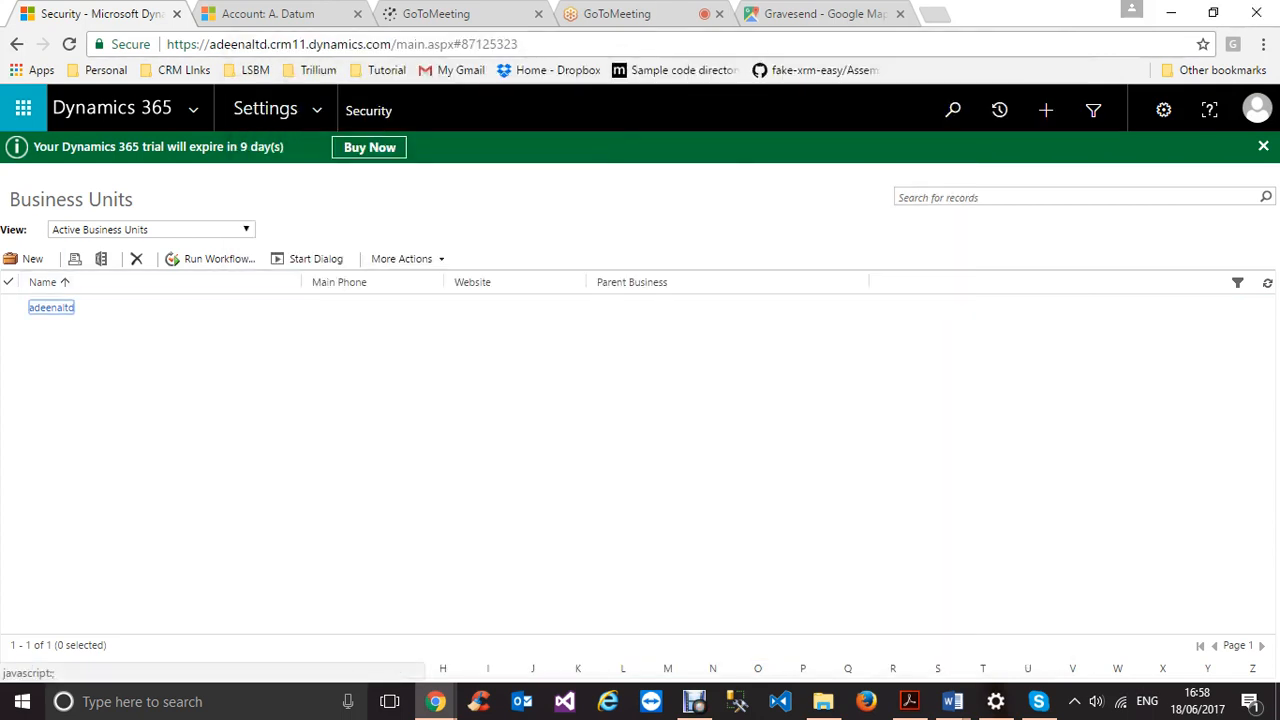
pyautogui.click(368, 110)
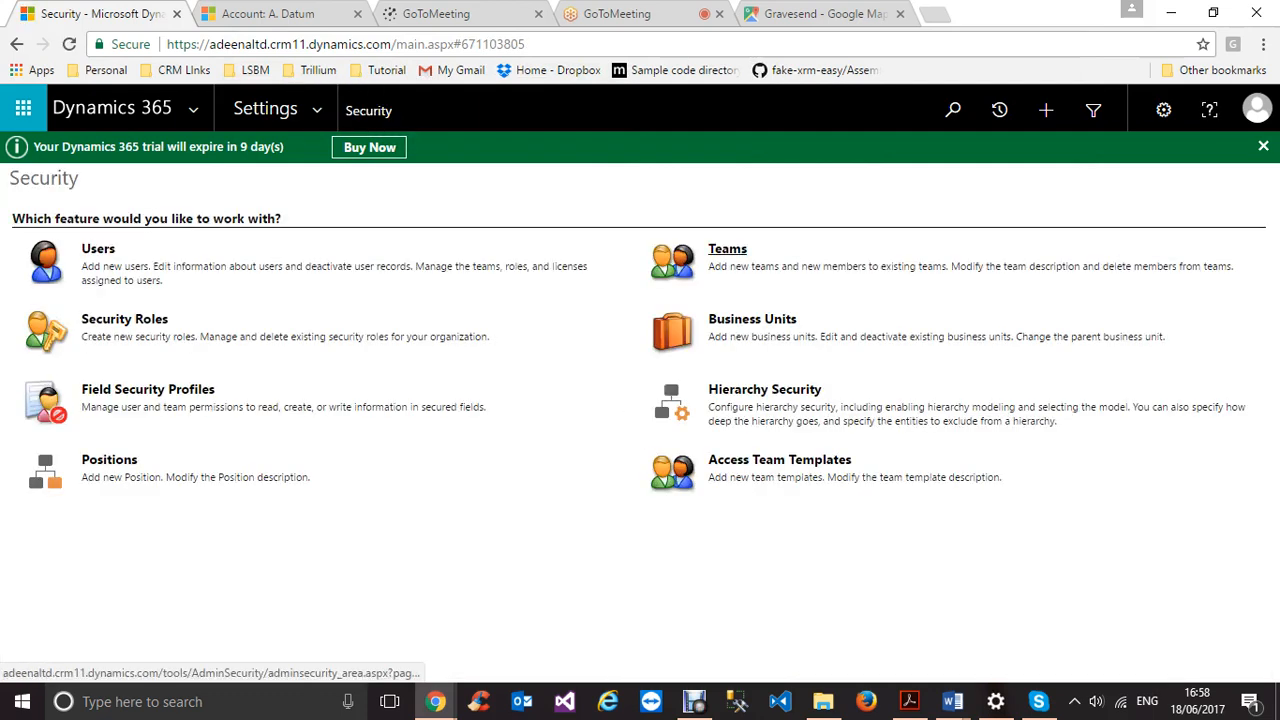
pyautogui.click(727, 249)
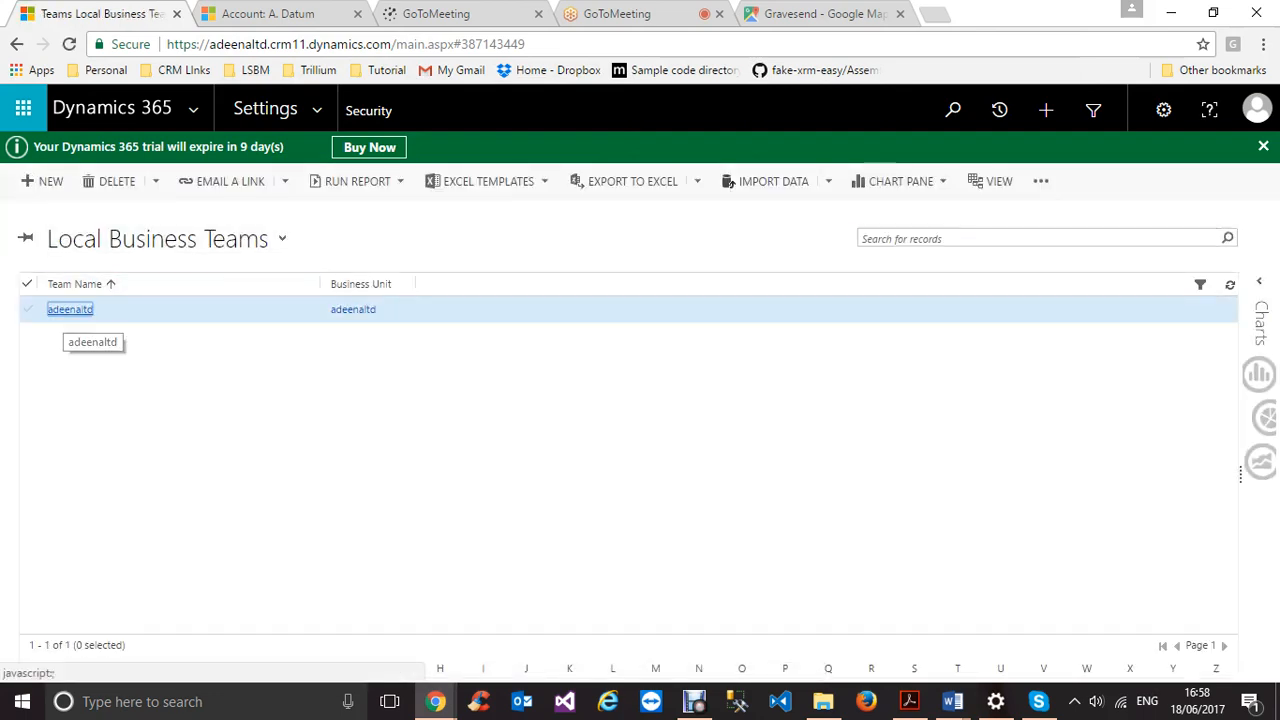
pyautogui.click(70, 310)
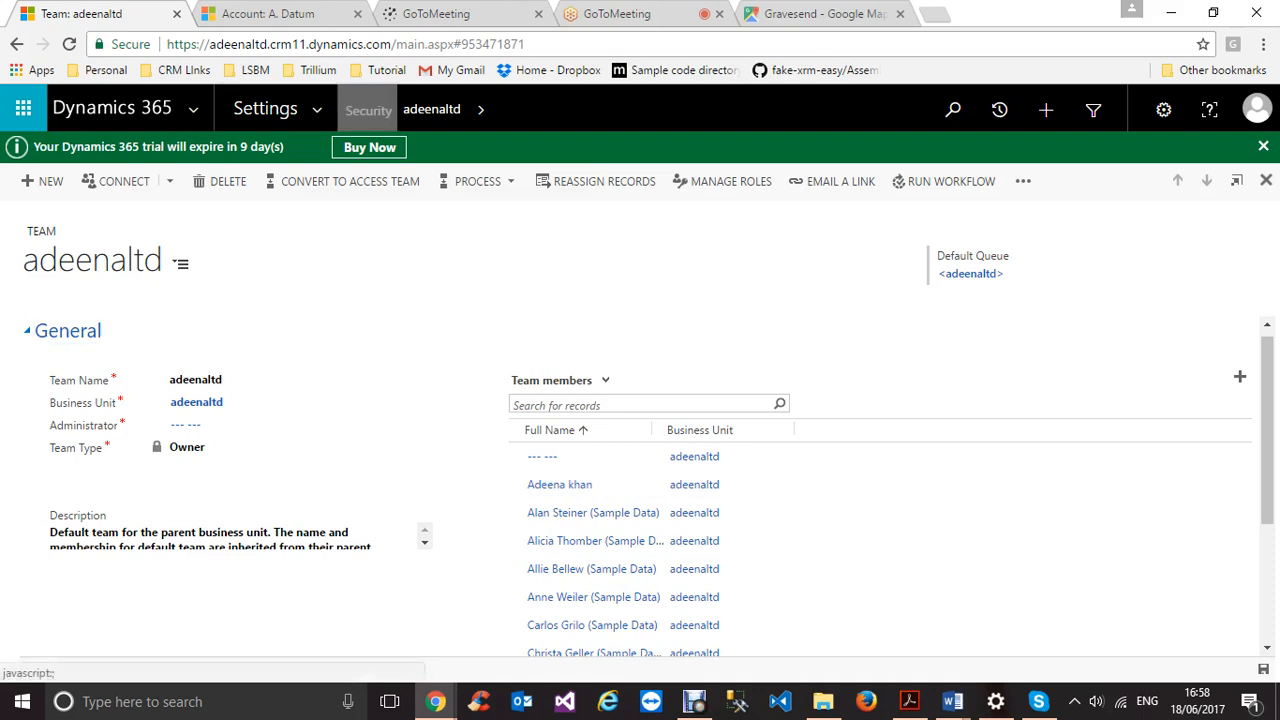
# Step: Reopen the adeenaltd business unit, review its associated users and teams, and check the available views in the Business Units list
pyautogui.click(368, 110)
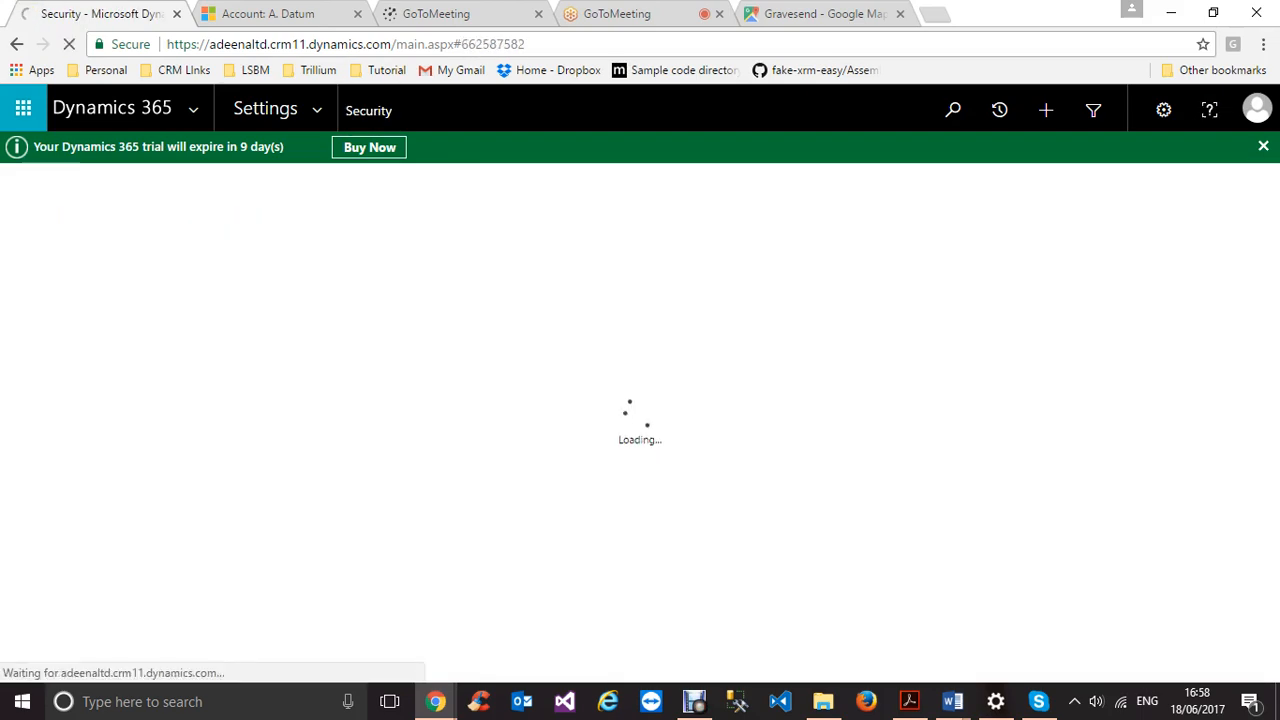
pyautogui.click(51, 307)
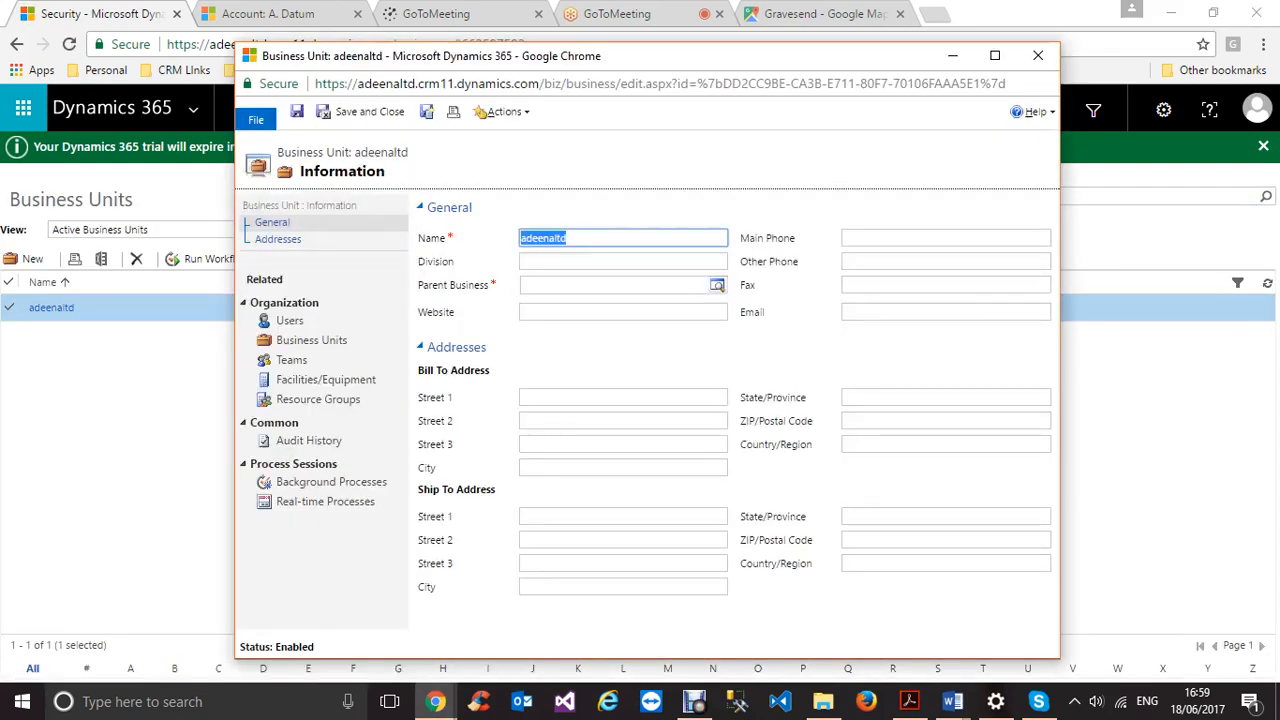
pyautogui.click(290, 321)
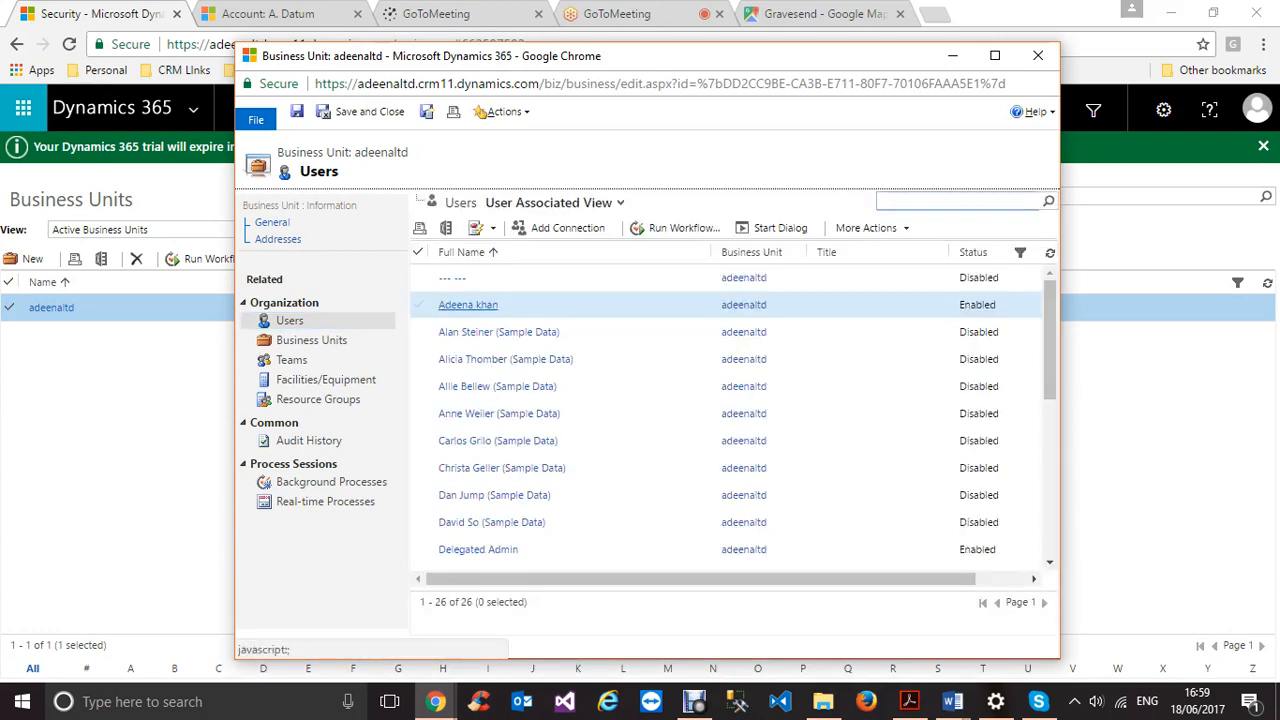
pyautogui.click(292, 360)
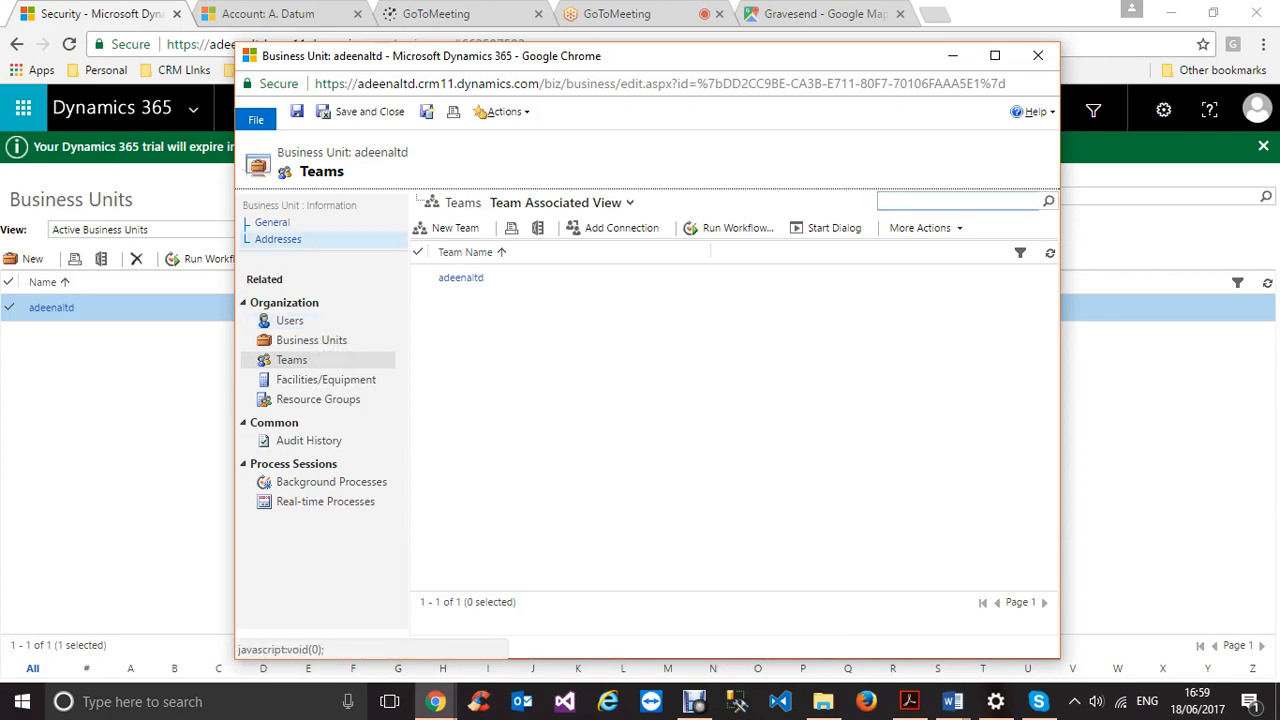
pyautogui.click(1038, 55)
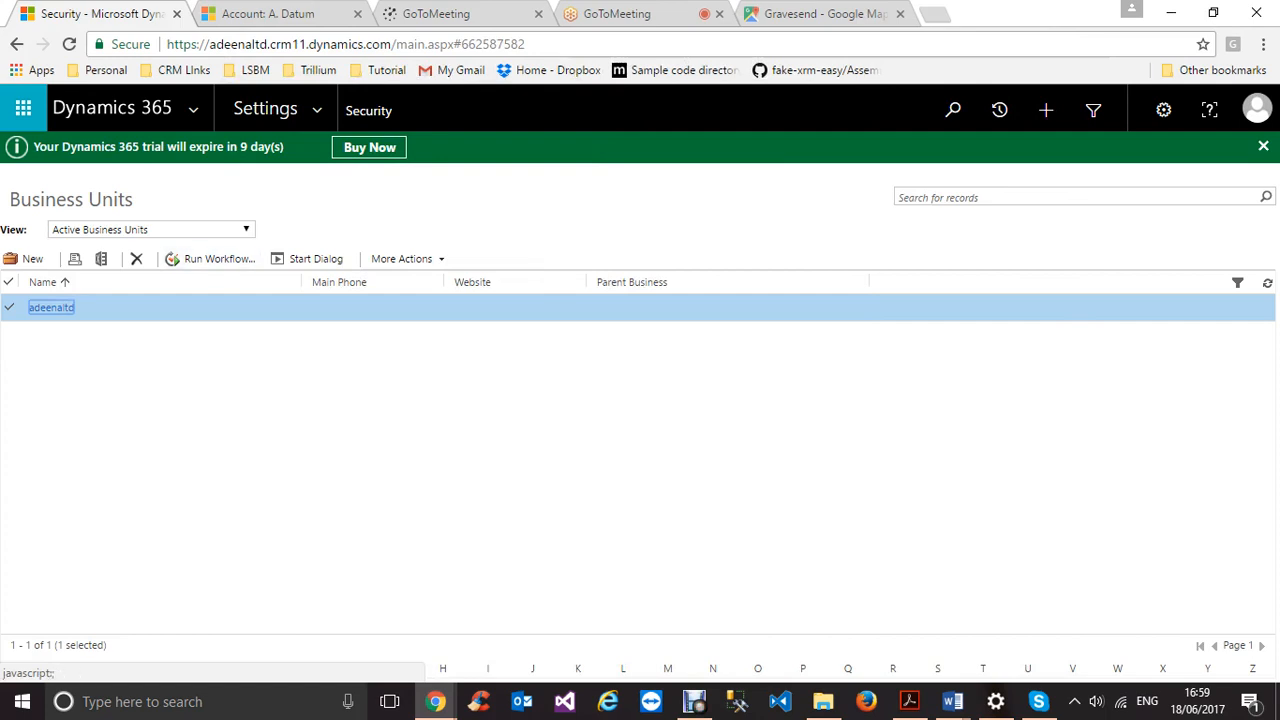
pyautogui.click(150, 229)
pyautogui.click(190, 450)
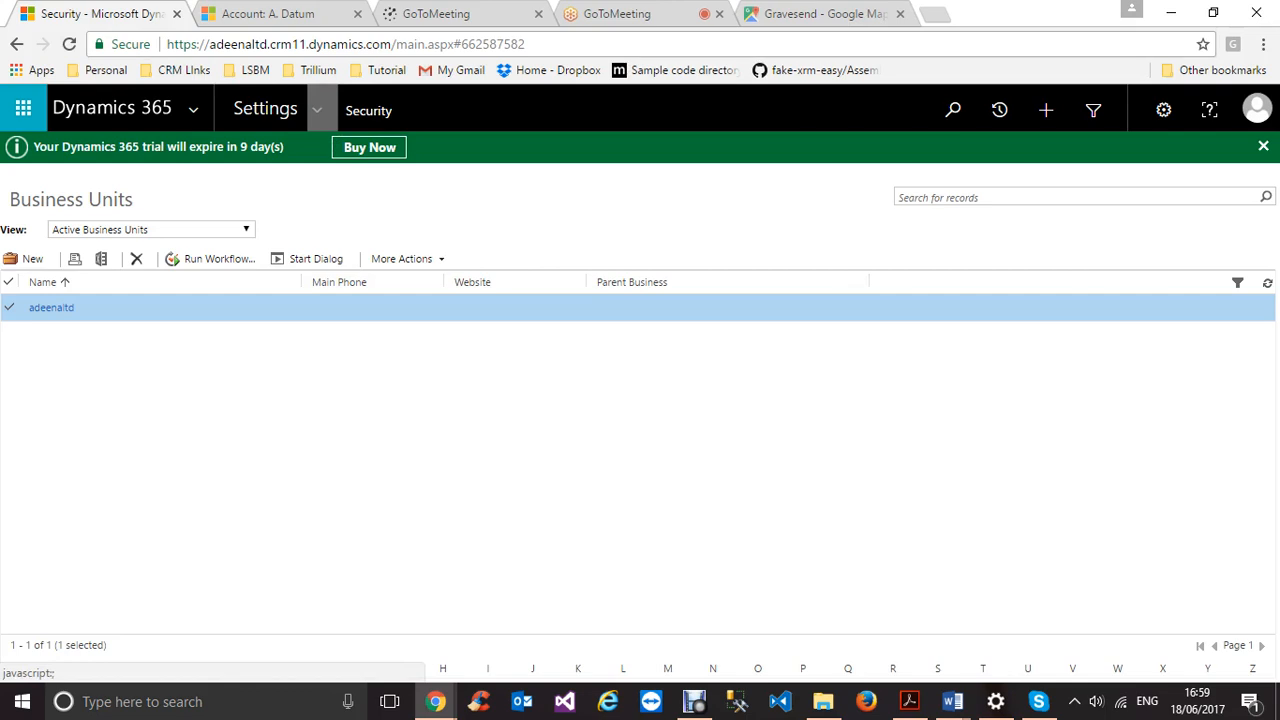
# Step: Switch to the Day 11 CRM session notes in Word to consult the Security Roles section
pyautogui.click(316, 109)
pyautogui.moveTo(952, 701)
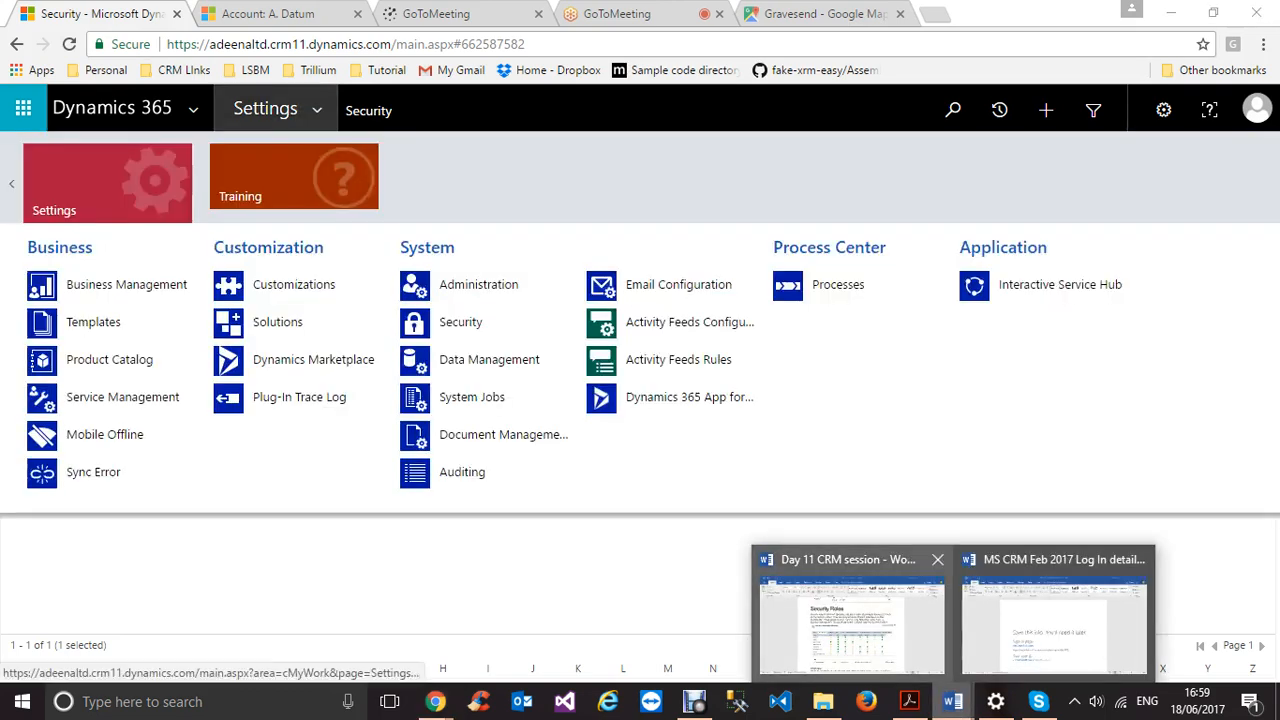
pyautogui.click(823, 600)
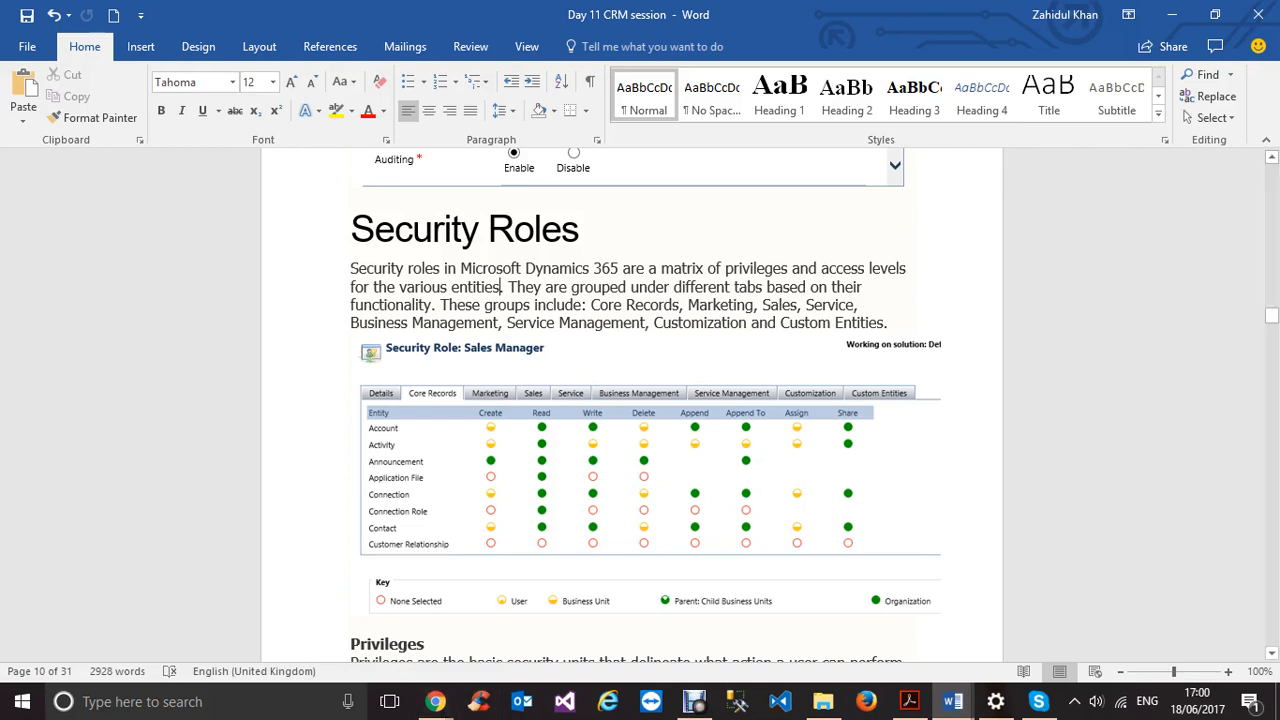
# Step: Switch back to Dynamics 365 and open the Security Roles list from the Security settings
pyautogui.click(435, 701)
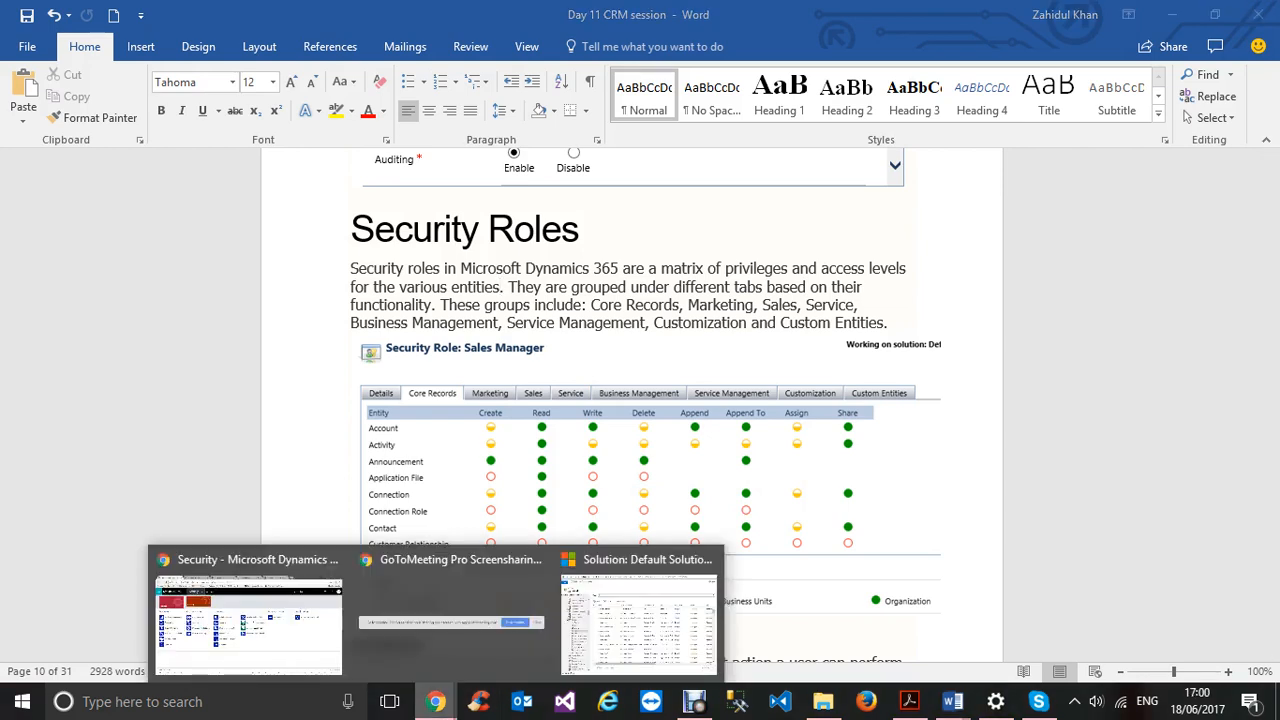
pyautogui.click(248, 615)
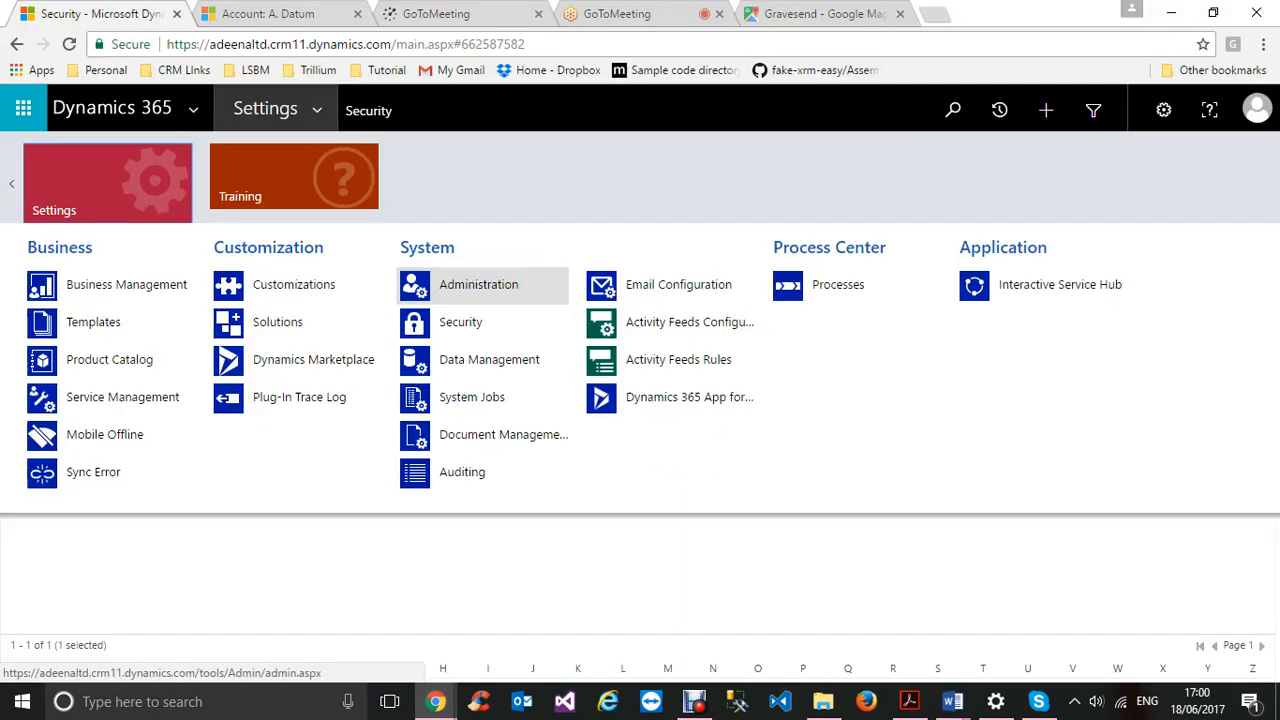
pyautogui.click(461, 322)
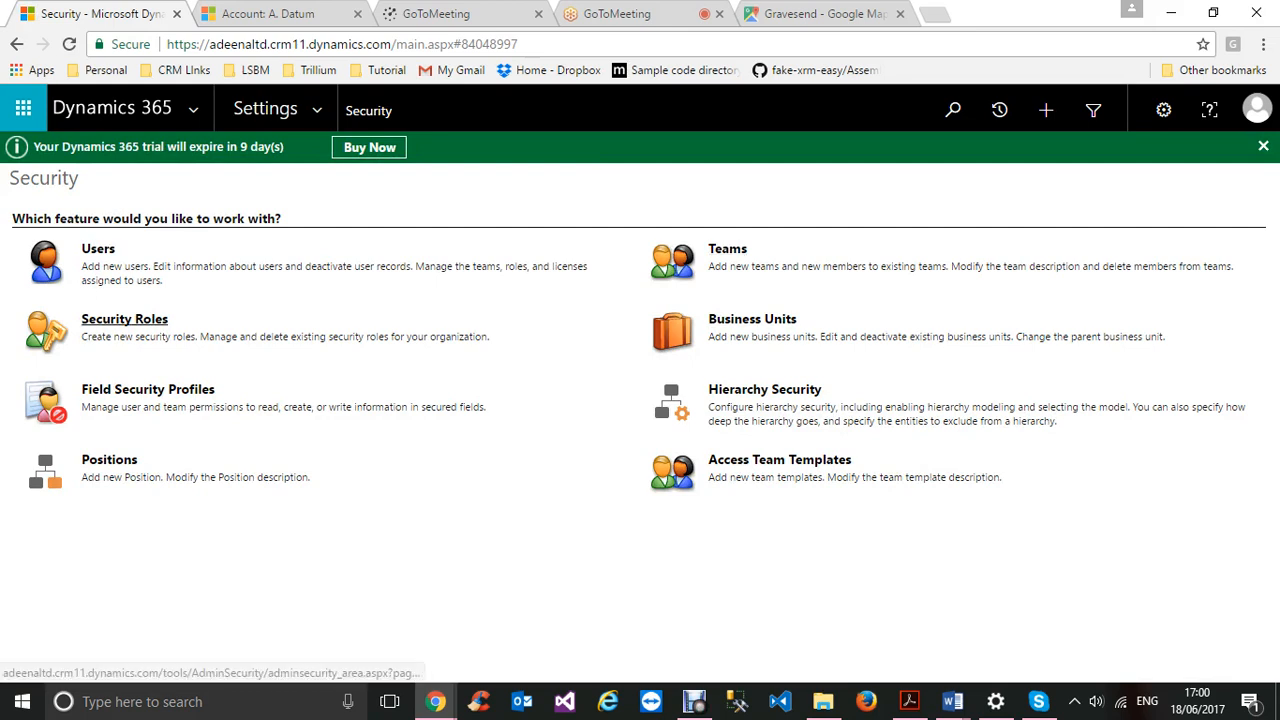
pyautogui.click(124, 319)
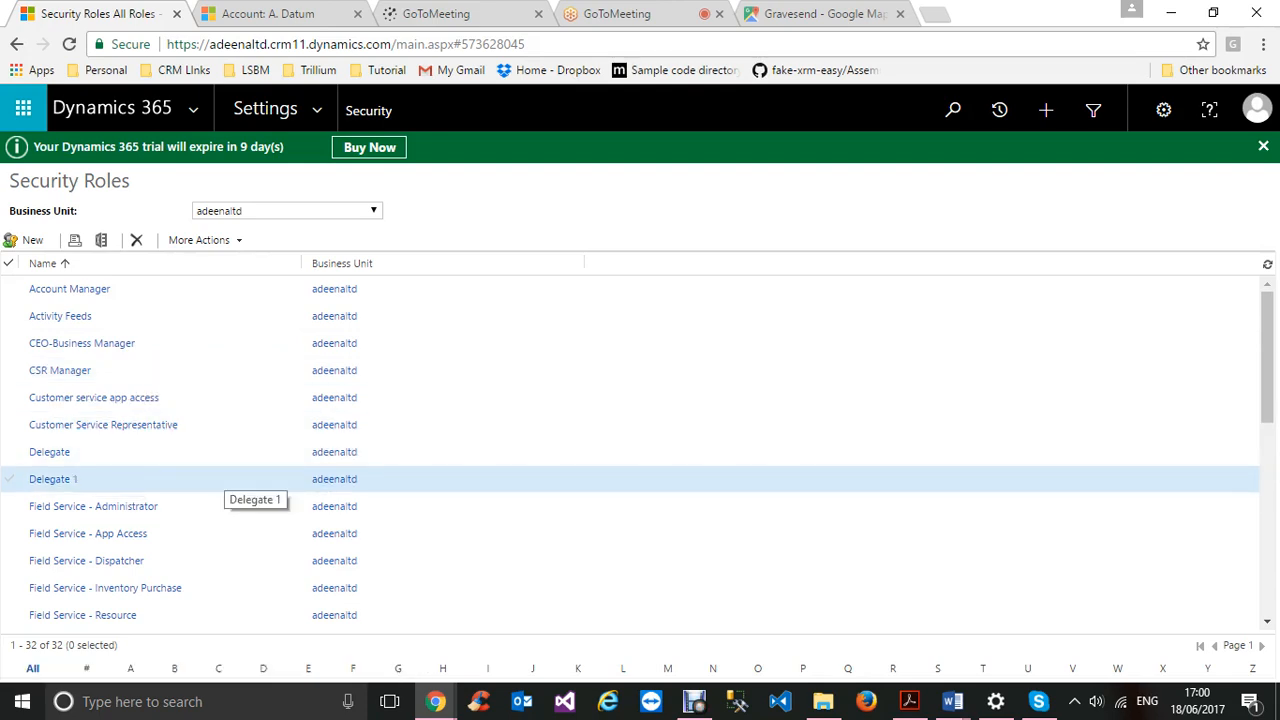
# Step: Look through the list of security roles and open the Account Manager role
pyautogui.scroll(-5, 334, 488)
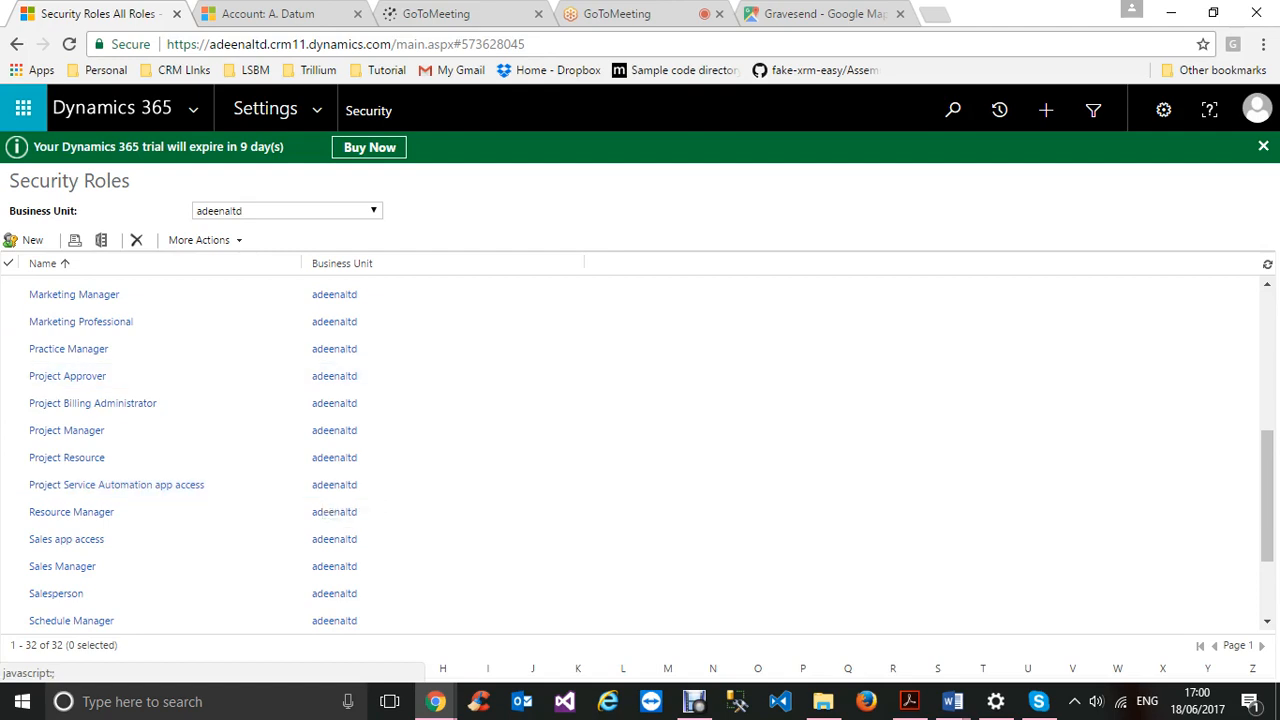
pyautogui.scroll(5, 334, 430)
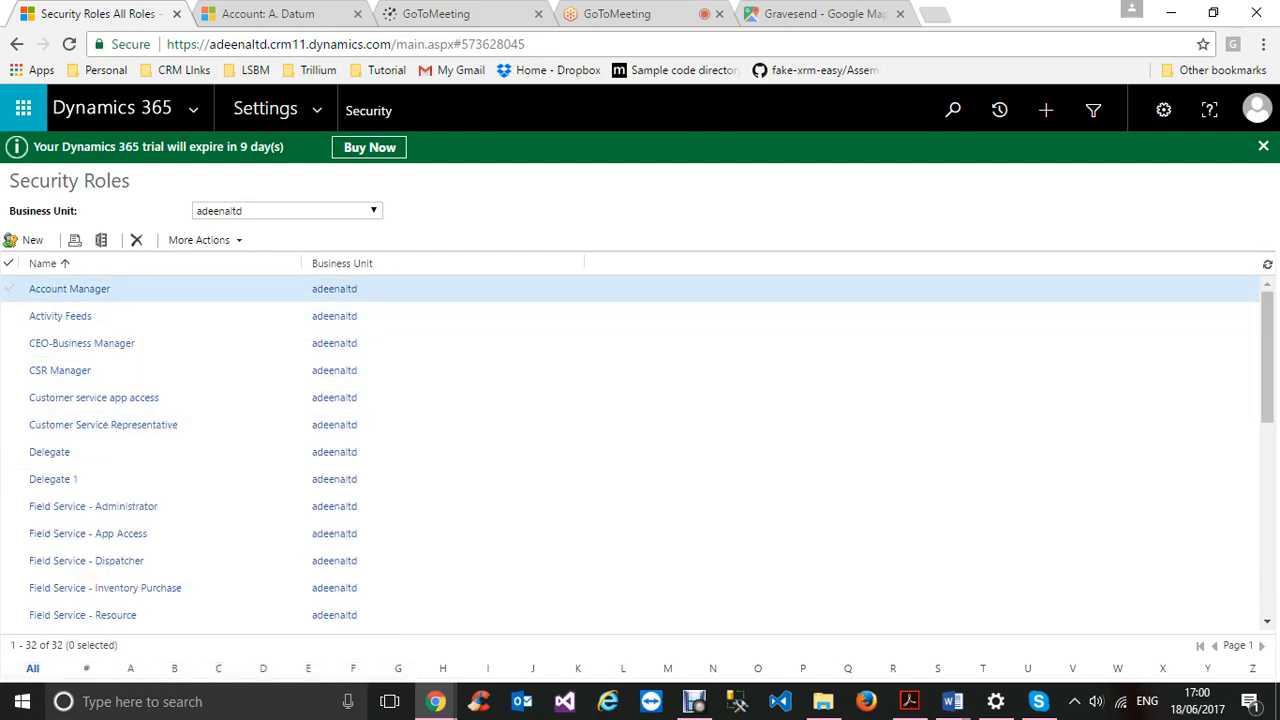
pyautogui.click(125, 292)
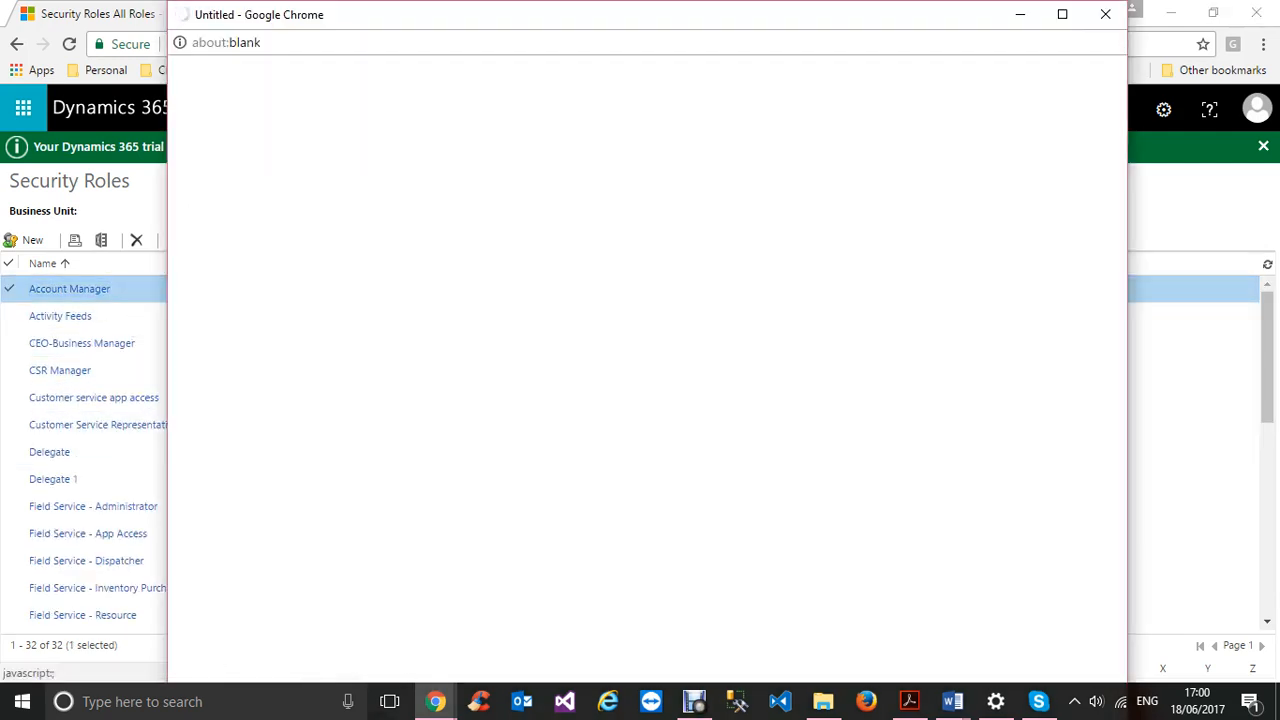
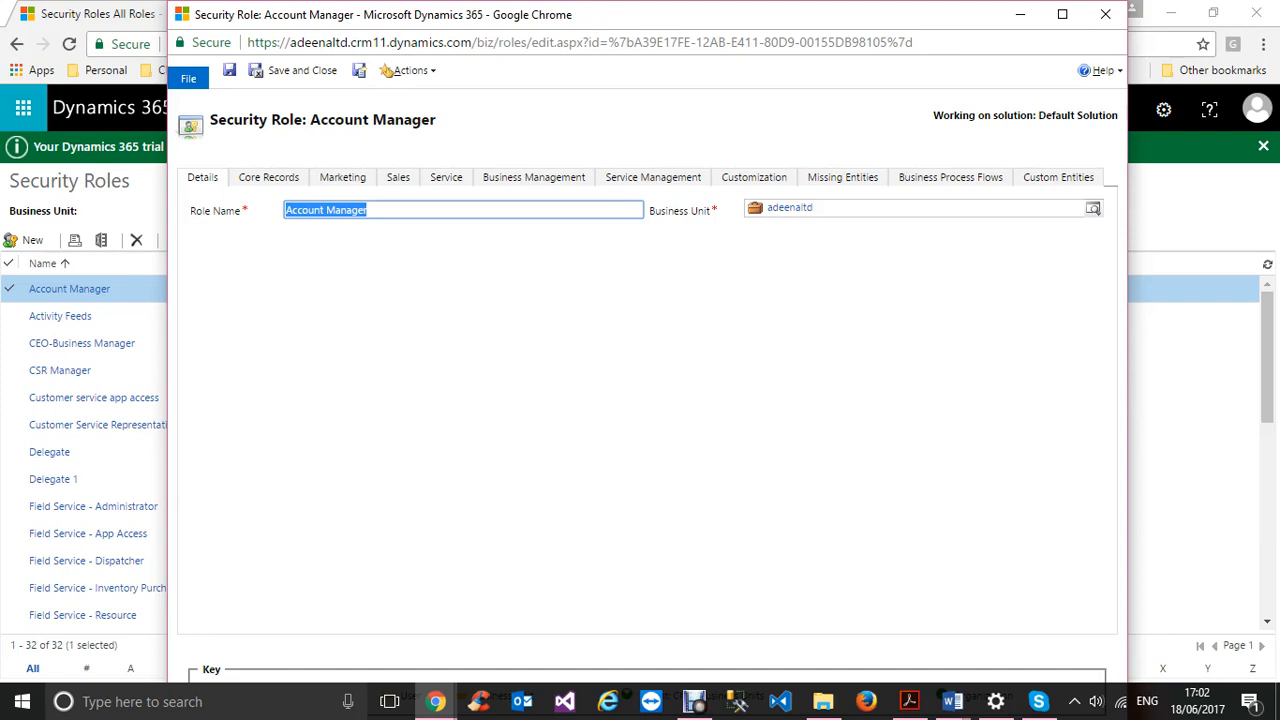
# Step: Show the role's Sales privileges and dock the Windows taskbar at the right edge of the screen to uncover the access-level key
pyautogui.click(398, 178)
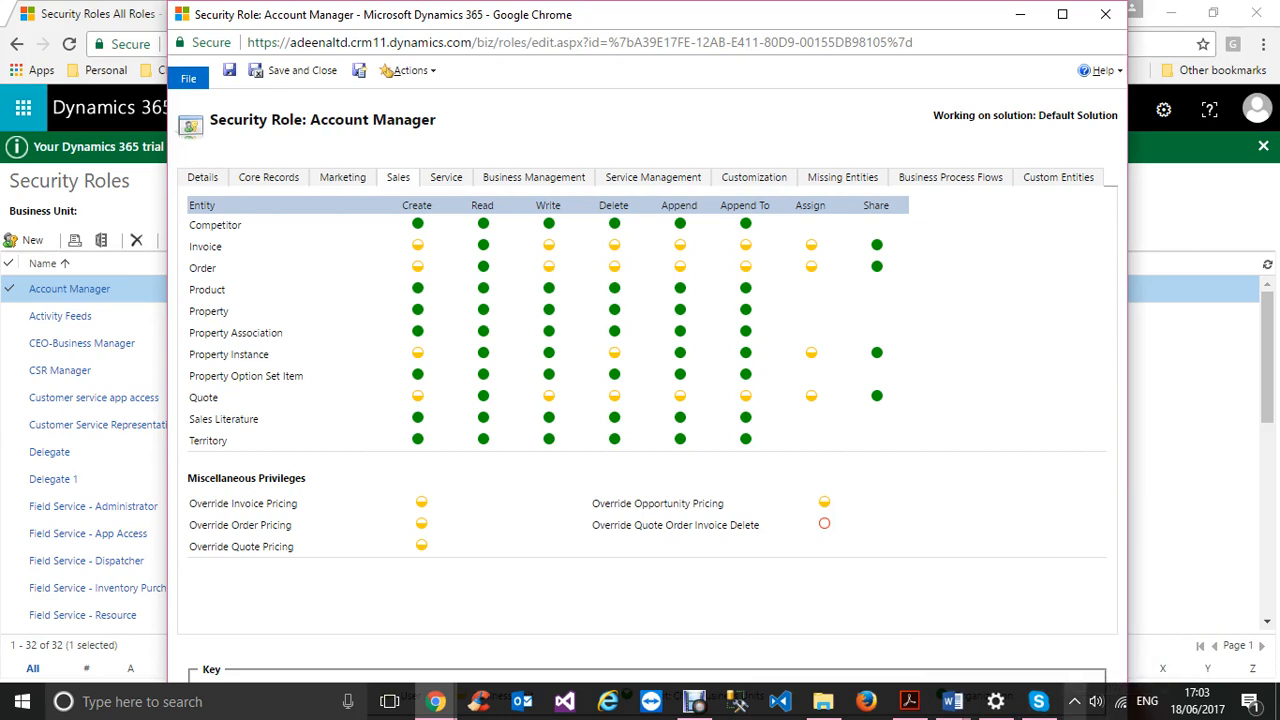
pyautogui.moveTo(1062, 701); pyautogui.dragTo(1245, 530)
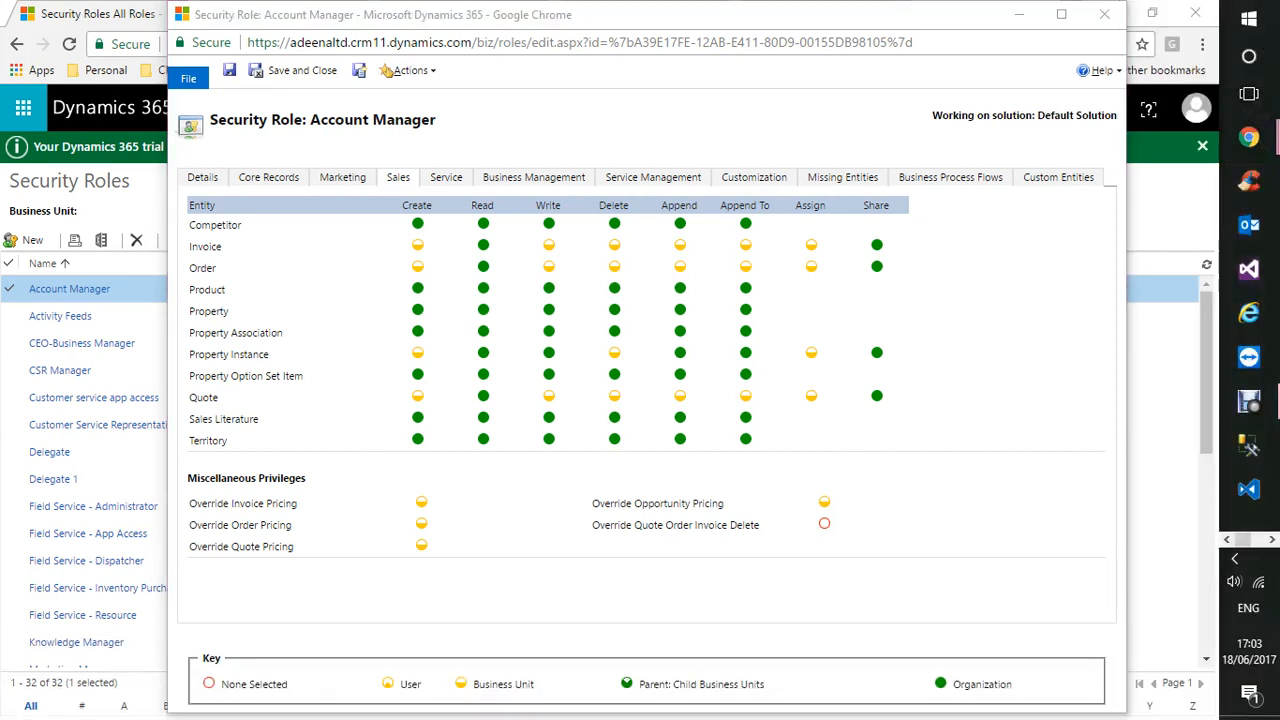
pyautogui.moveTo(981, 685)
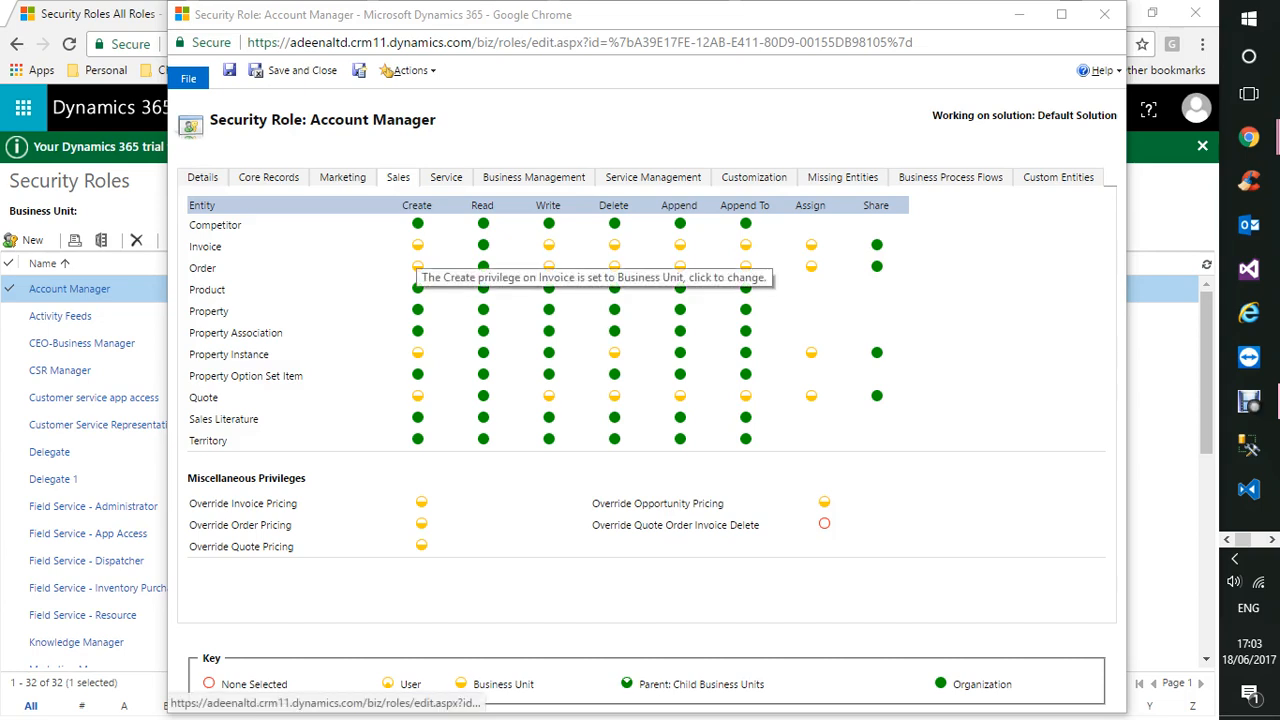
# Step: Set the Create privilege to Parent: Child Business Units for Invoice and to Organization for Quote
pyautogui.click(417, 245)
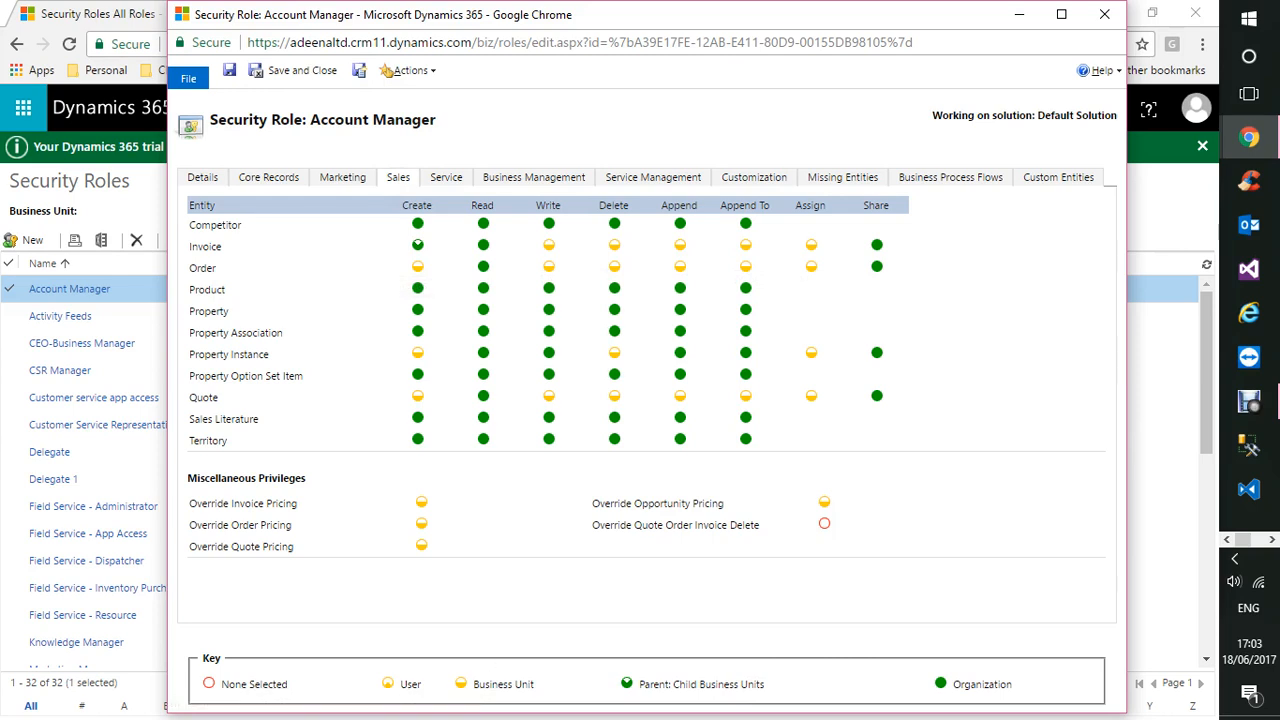
pyautogui.moveTo(392, 684)
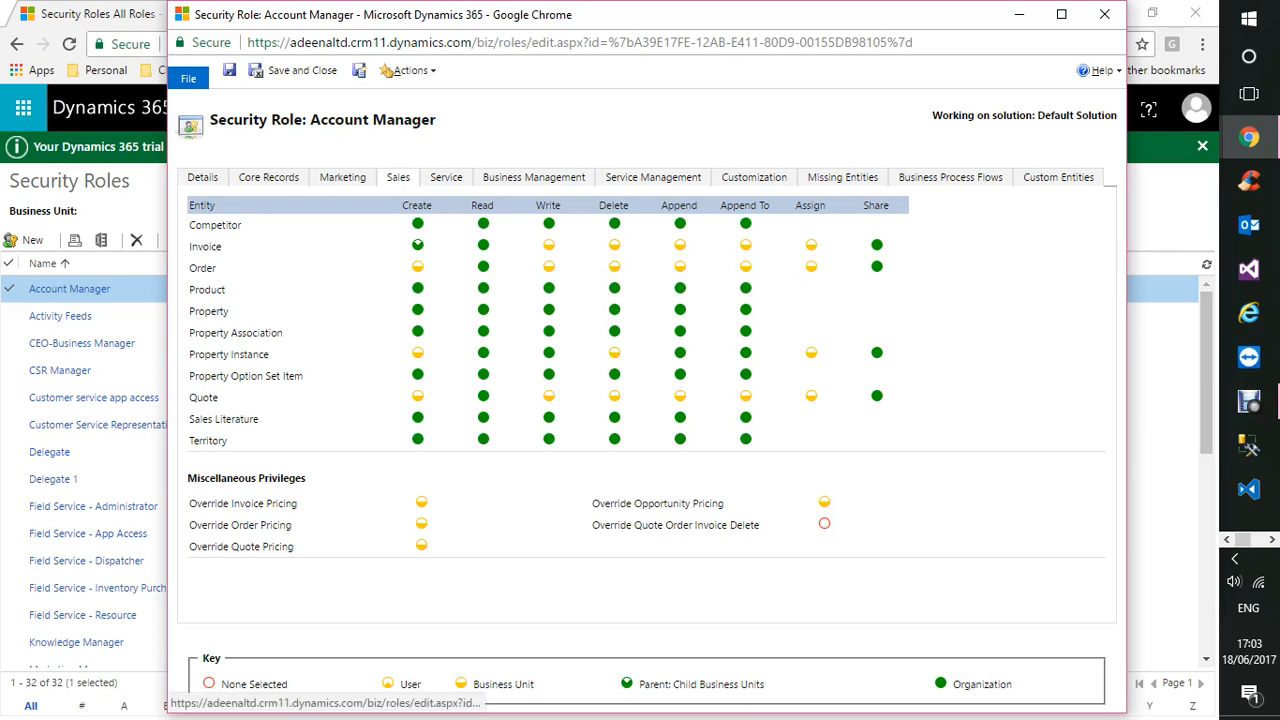
pyautogui.click(417, 396)
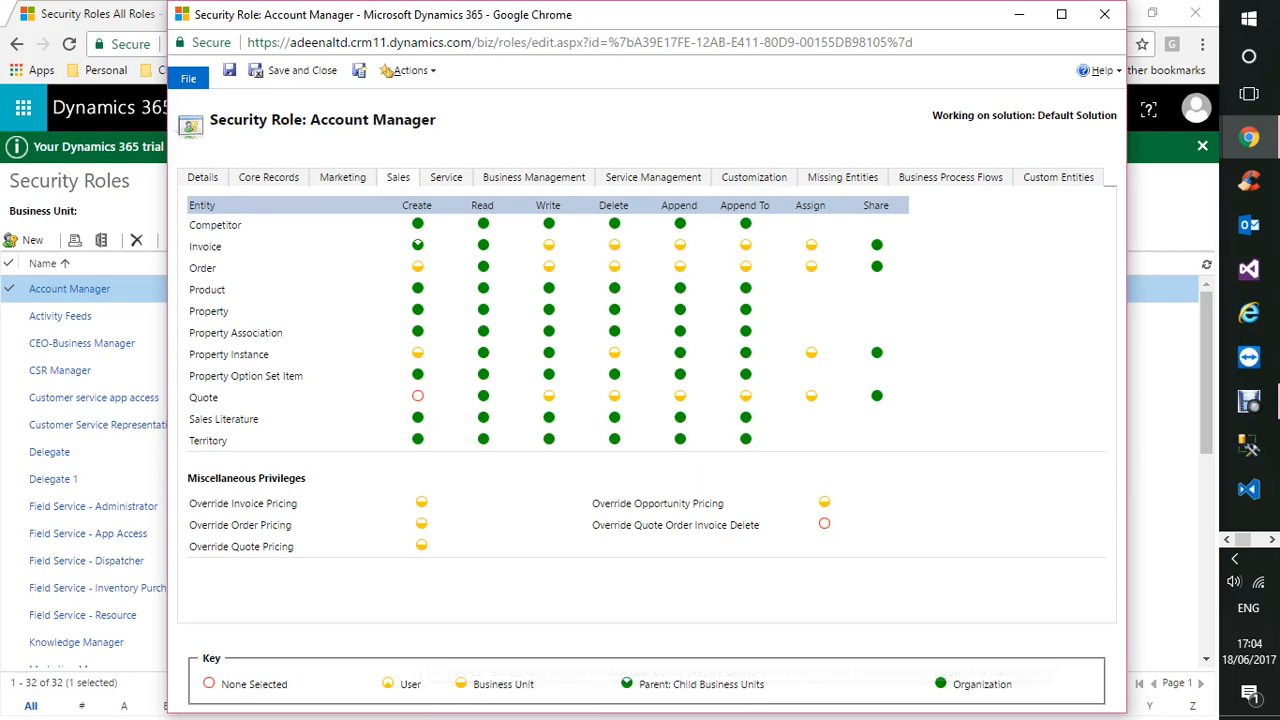
pyautogui.click(417, 397)
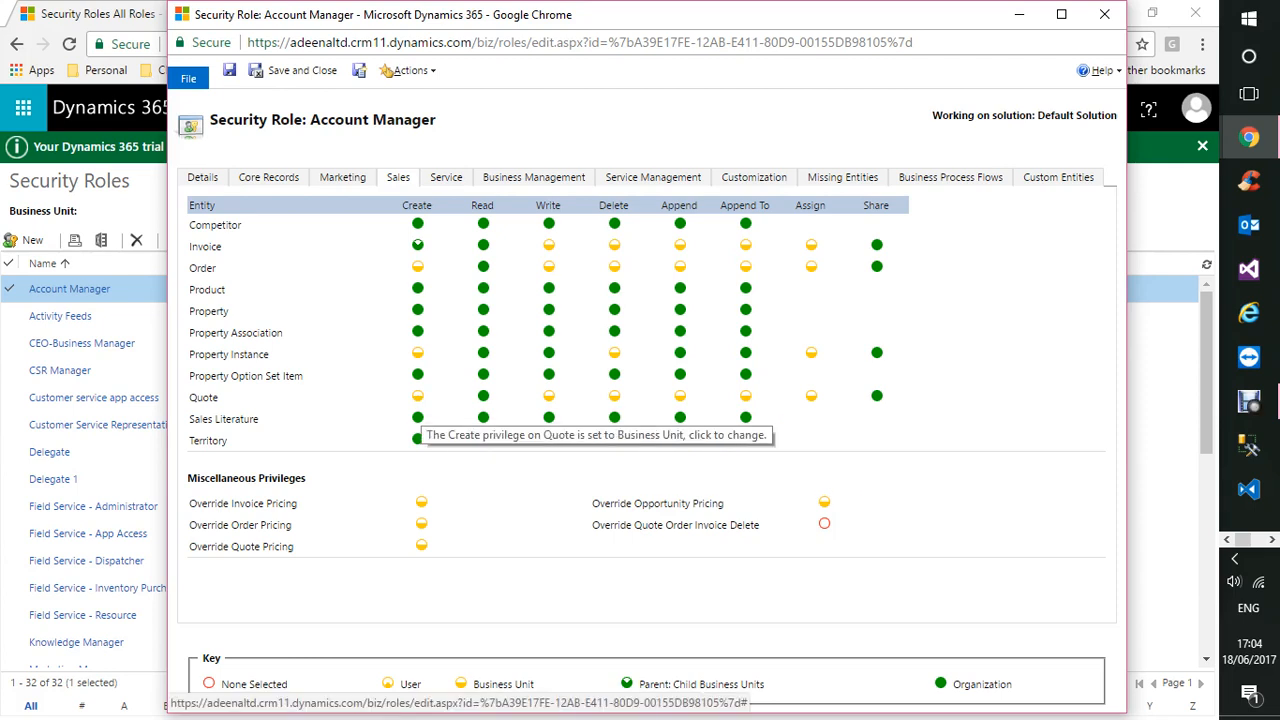
pyautogui.click(417, 397)
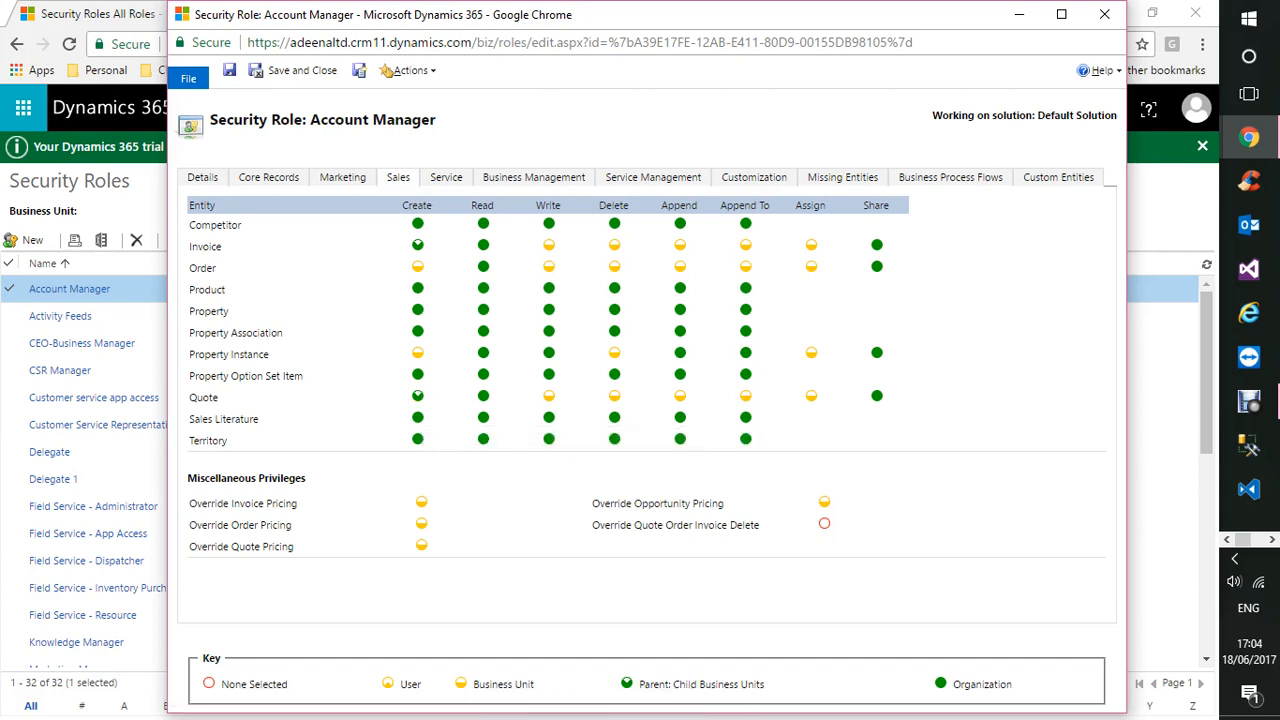
pyautogui.click(417, 397)
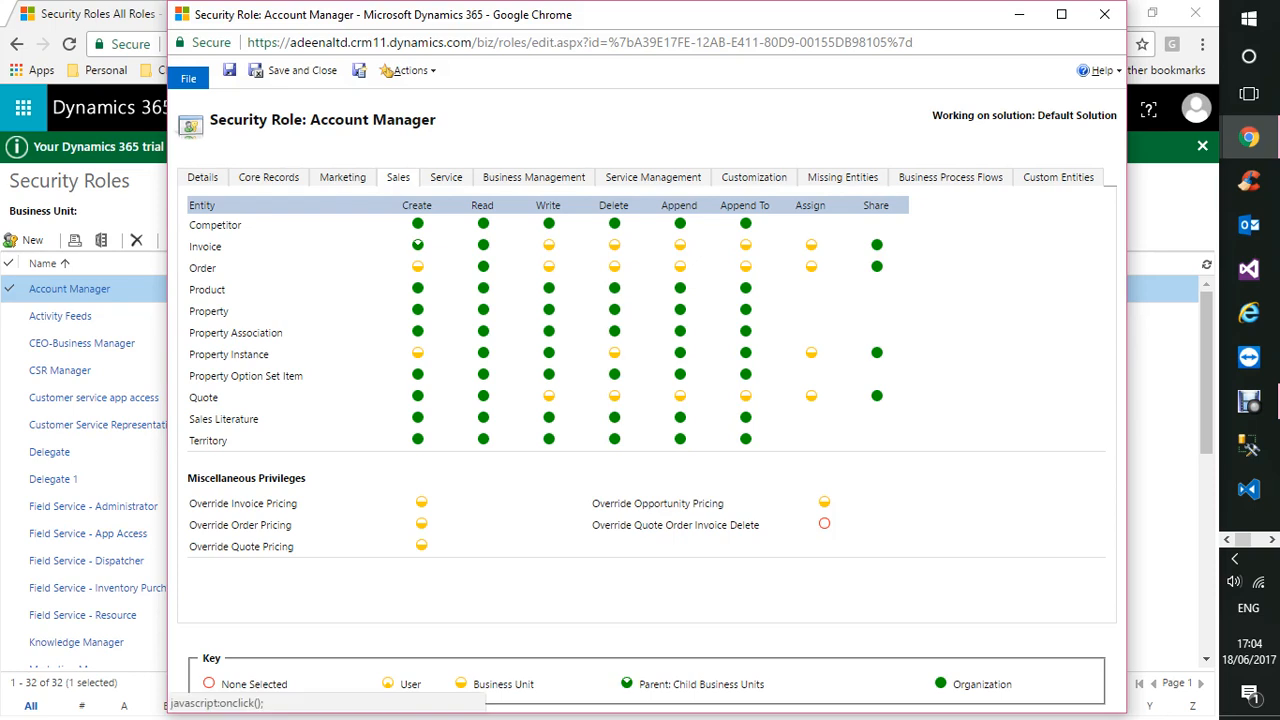
# Step: In the Service privileges, set Write and Delete for Bookable Resource Booking Header to Organization, and switch Article's Delete to Organization and back to None Selected
pyautogui.click(448, 180)
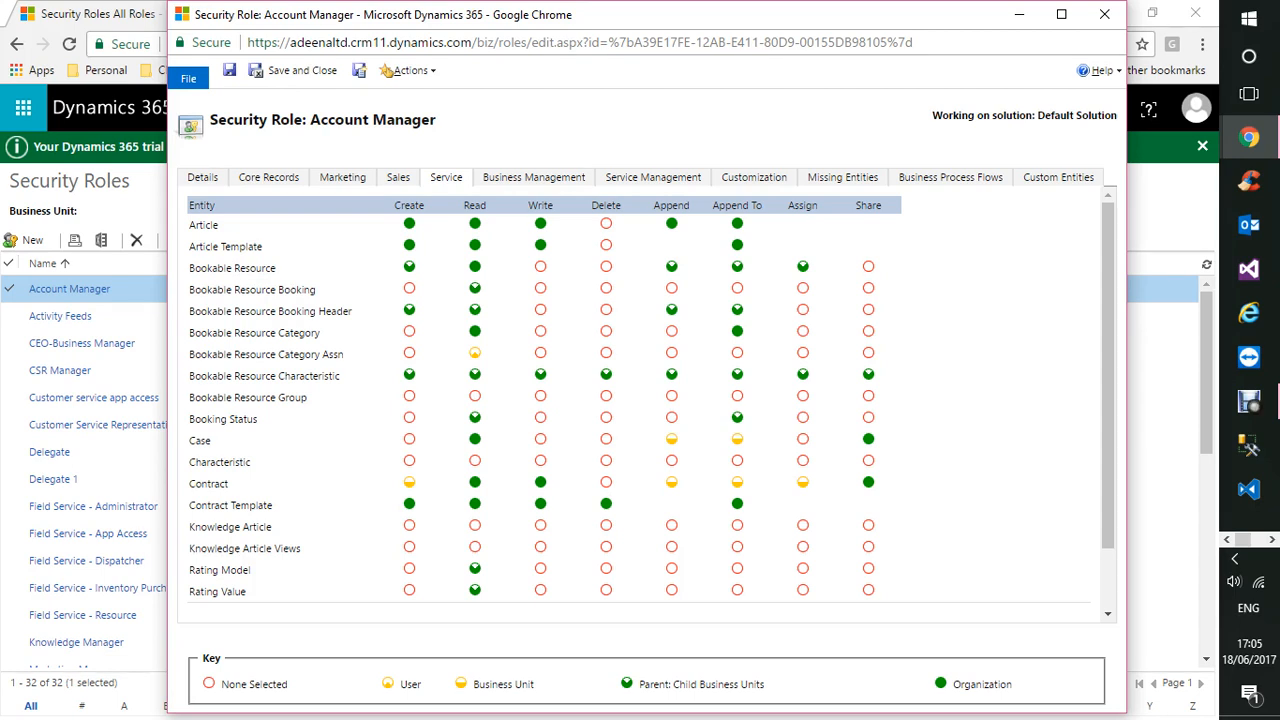
pyautogui.click(540, 309)
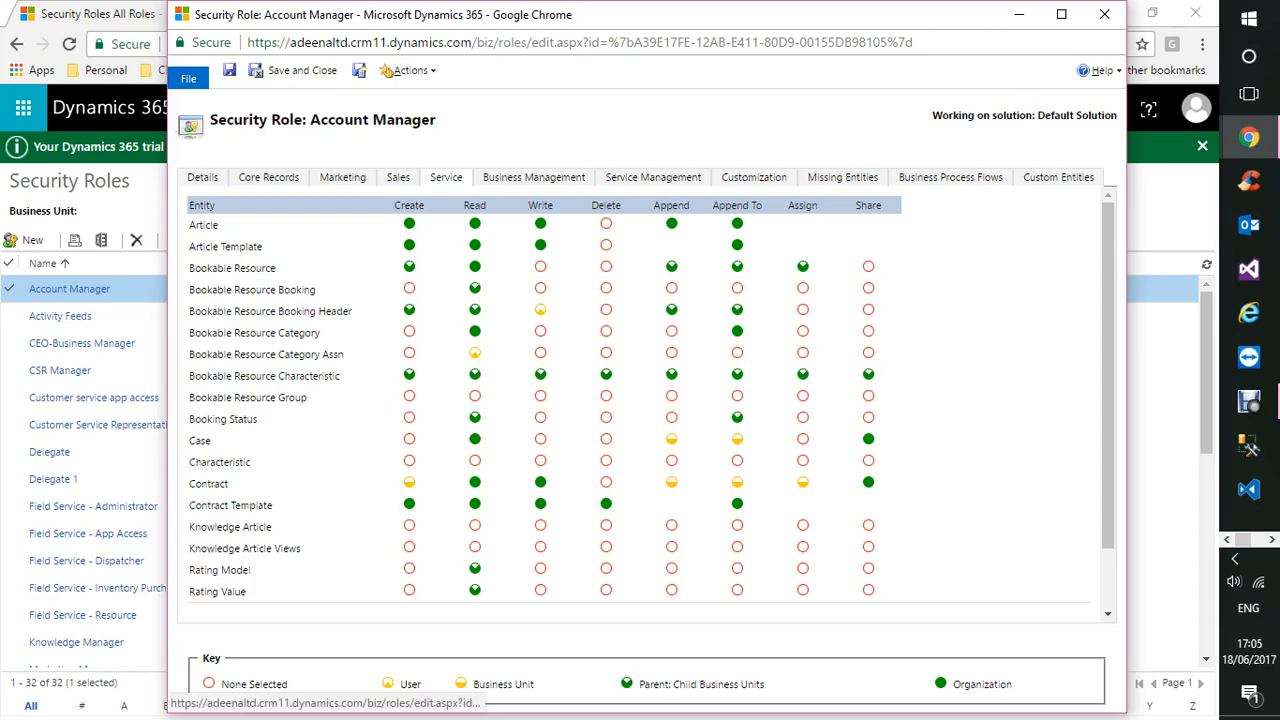
pyautogui.click(540, 310)
pyautogui.click(540, 310)
pyautogui.click(540, 310)
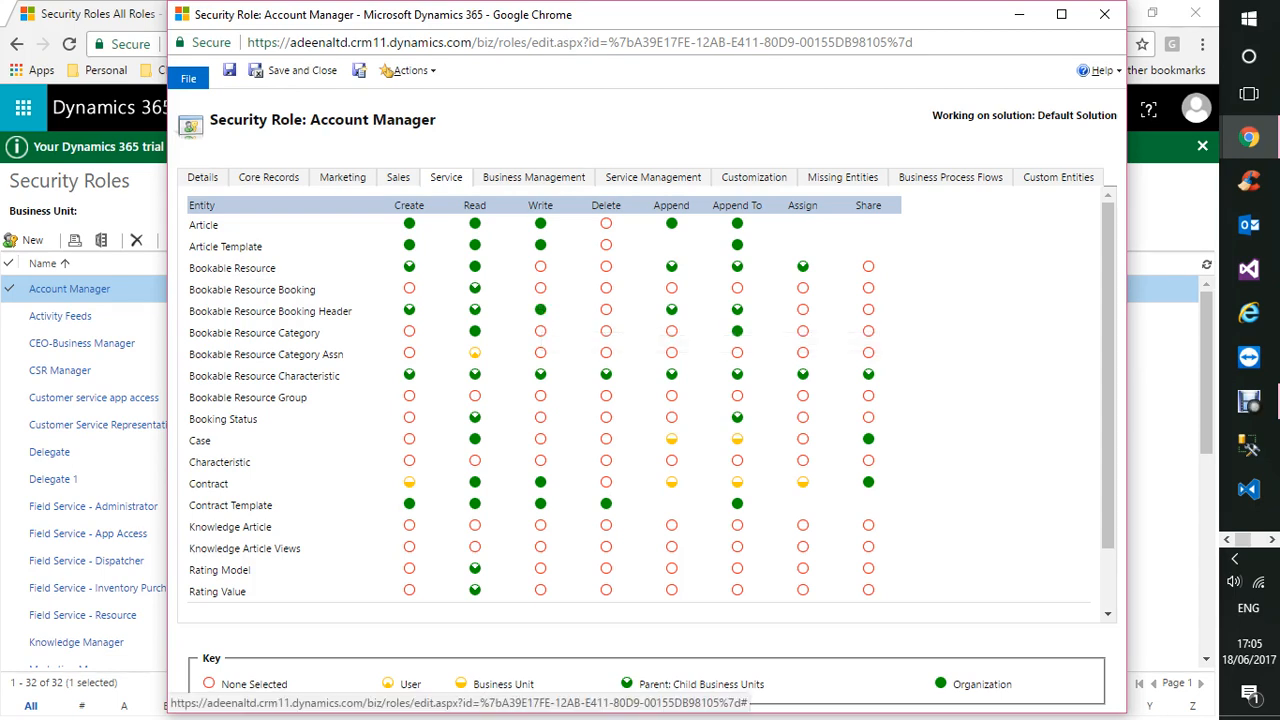
pyautogui.click(606, 309)
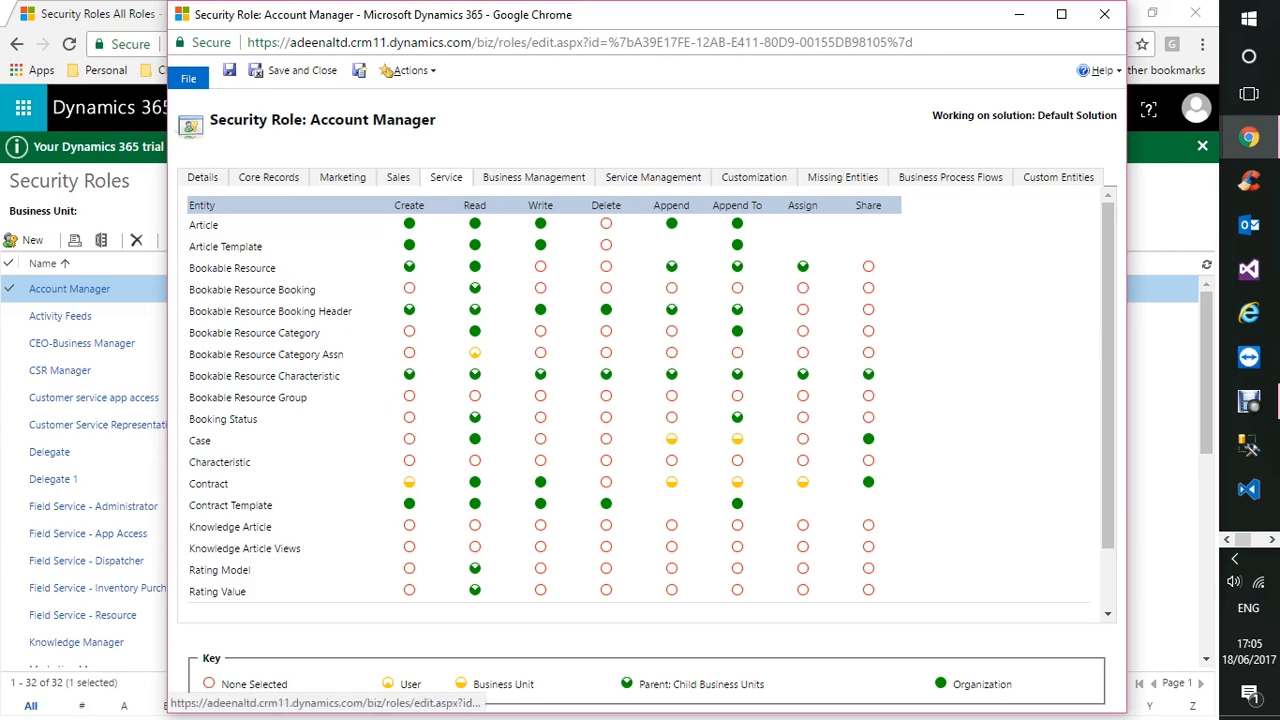
pyautogui.click(208, 226)
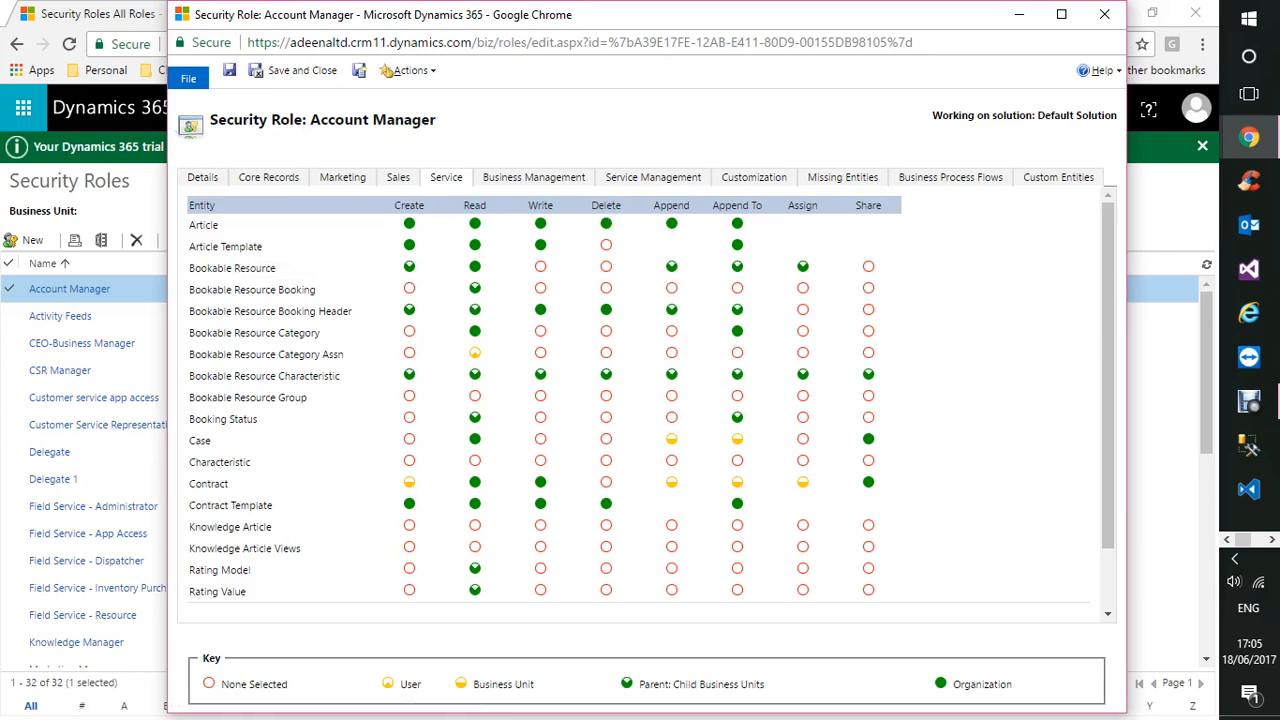
pyautogui.click(606, 223)
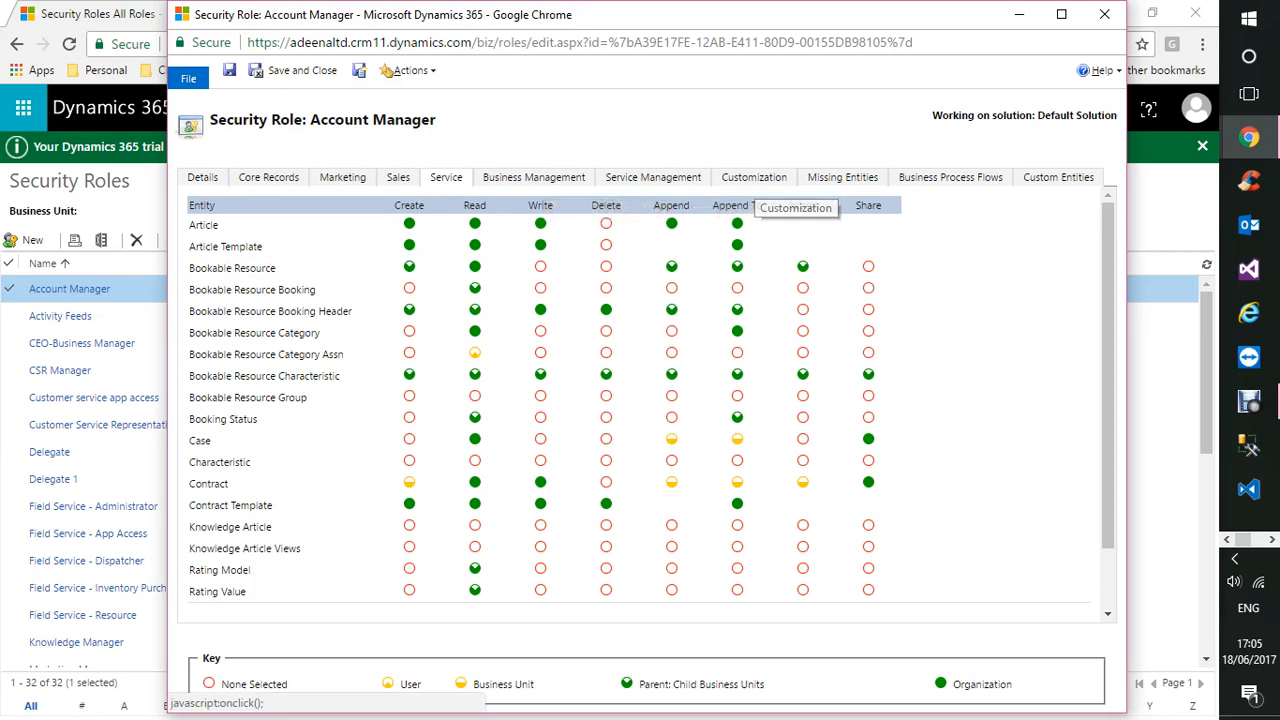
# Step: Review the role's Customization, Missing Entities, Business Process Flows and Custom Entities privileges, and close the role without saving
pyautogui.click(754, 177)
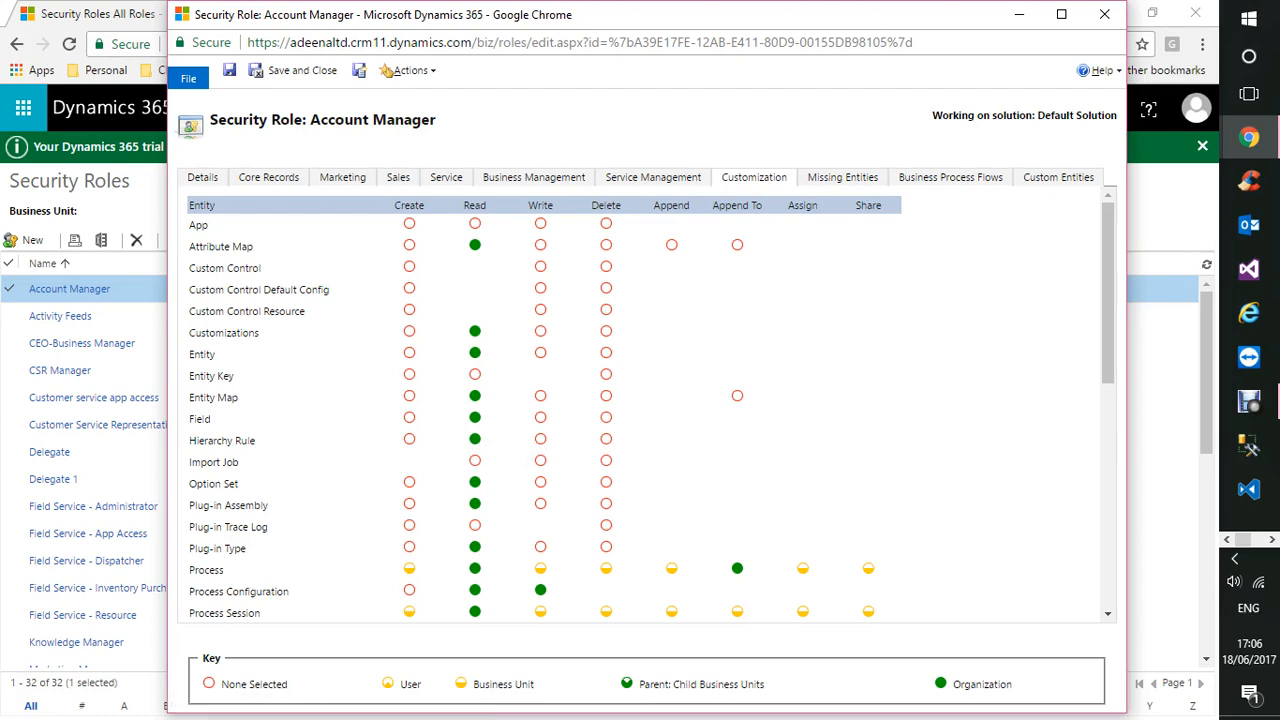
pyautogui.click(845, 180)
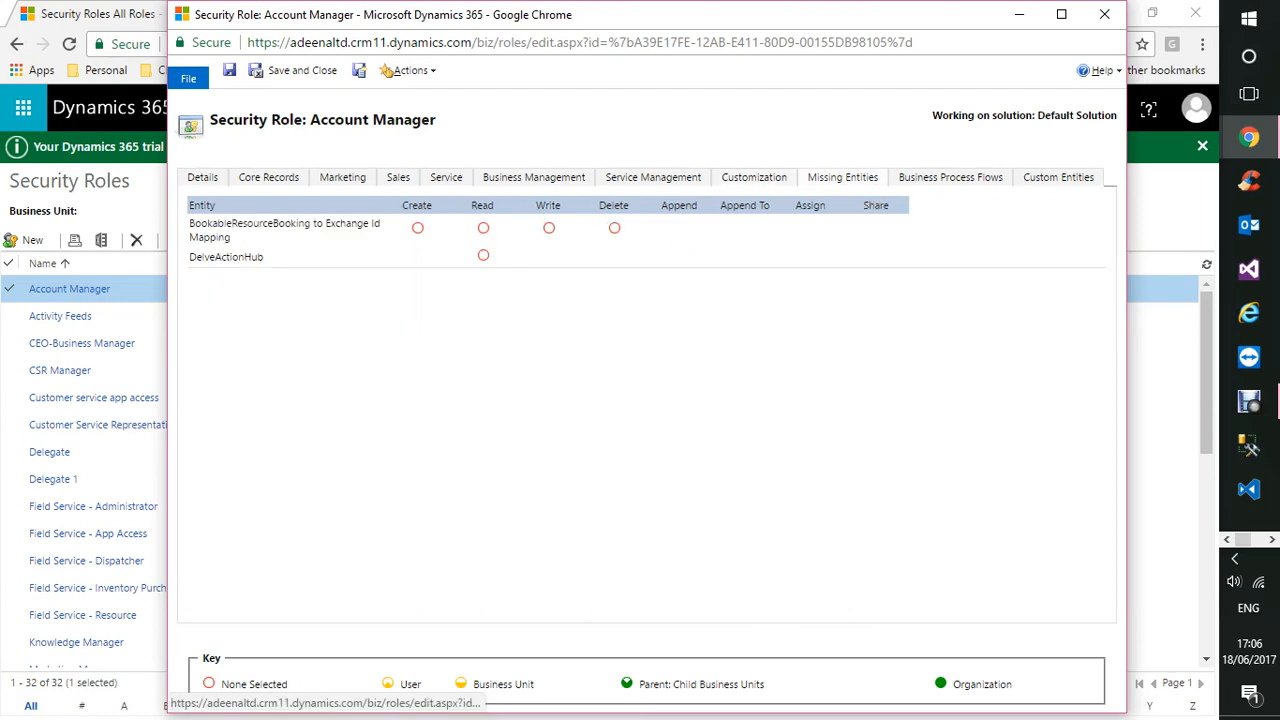
pyautogui.click(950, 177)
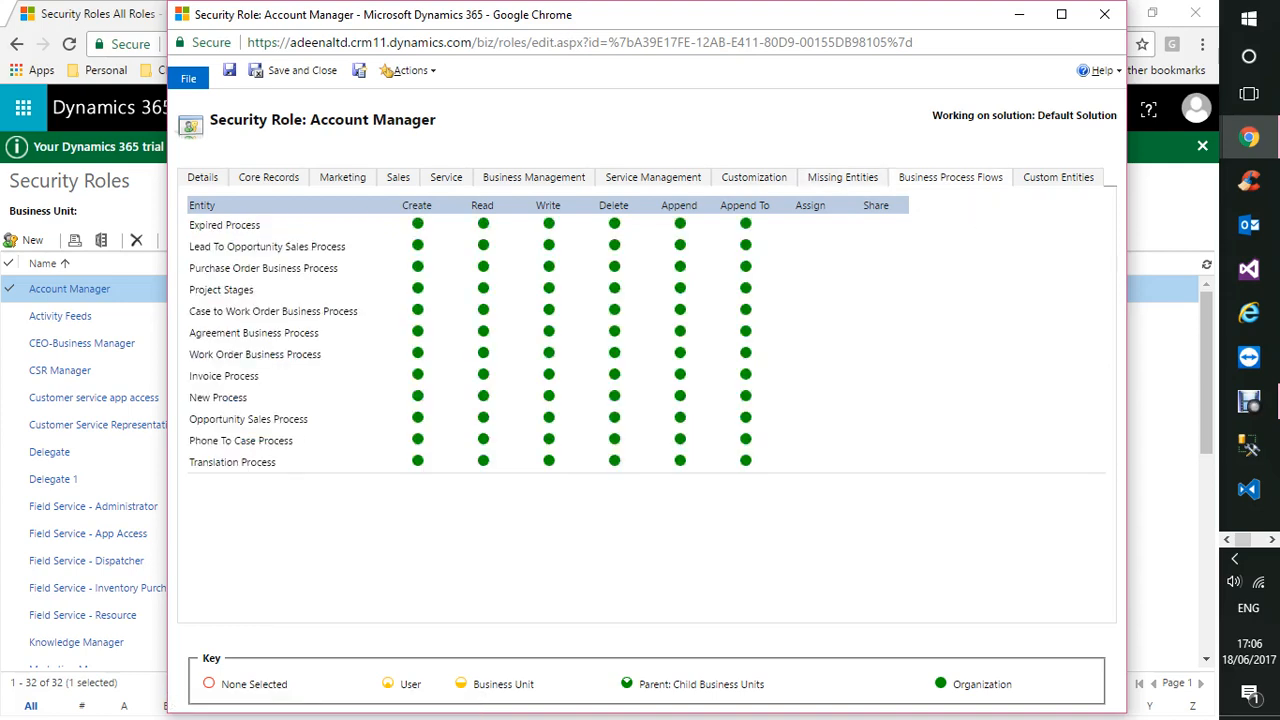
pyautogui.click(1058, 177)
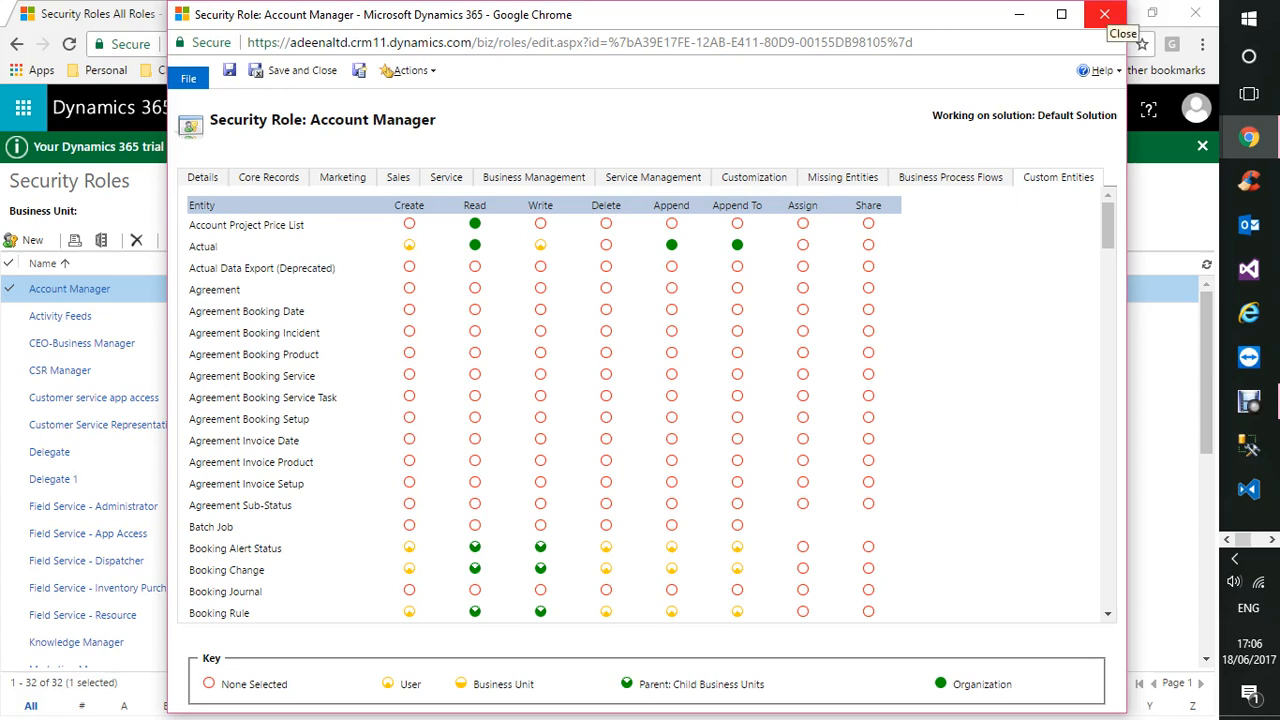
pyautogui.click(1104, 14)
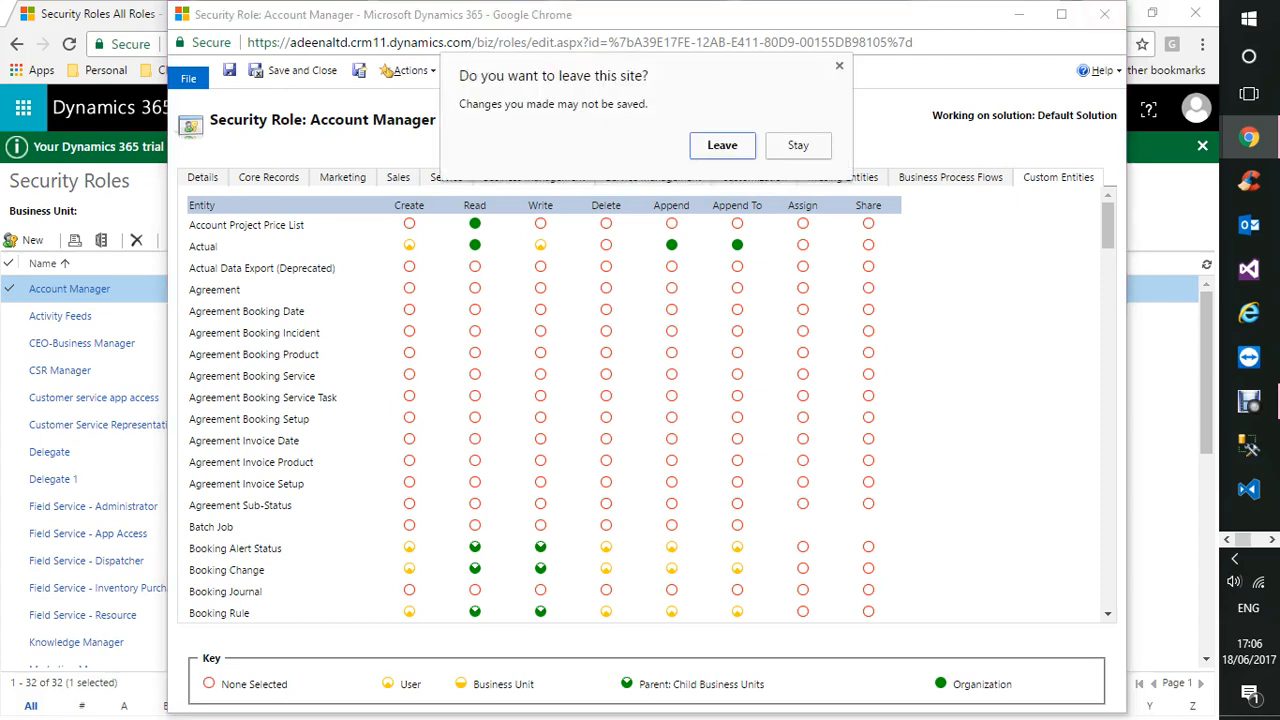
pyautogui.click(722, 146)
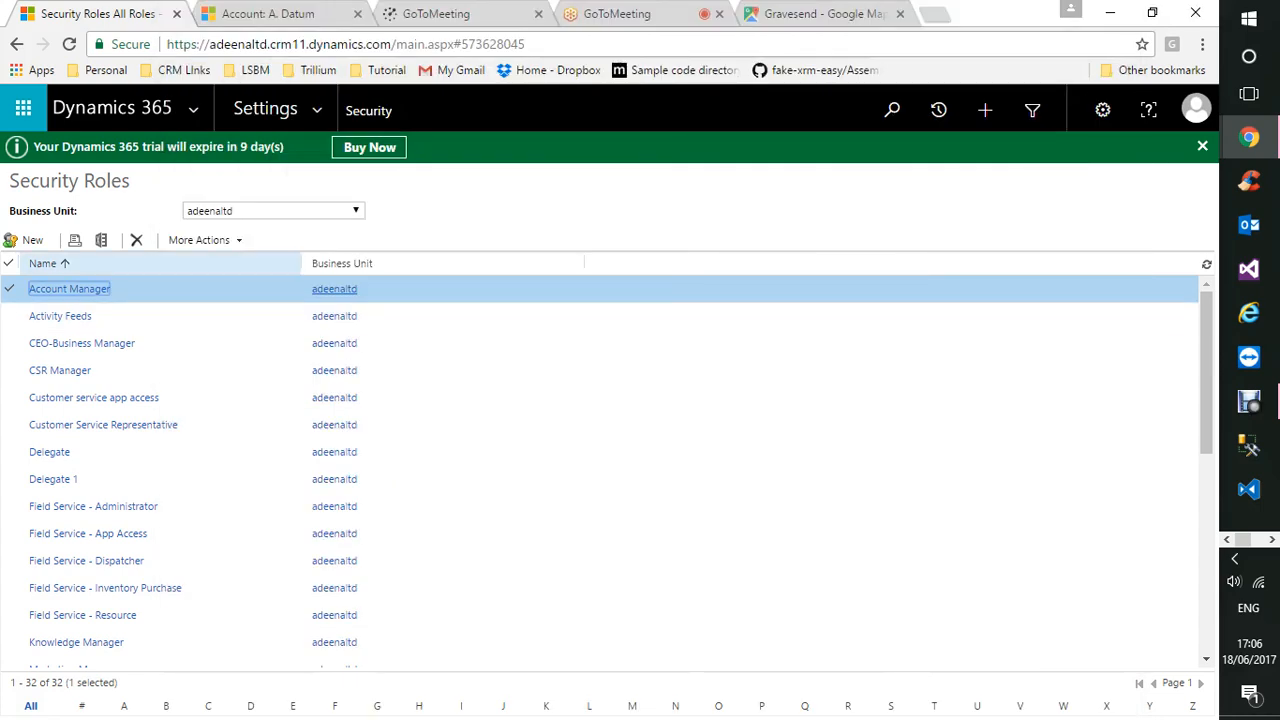
# Step: Look through the security roles list again and open the Users list from the Security settings
pyautogui.scroll(-5, 60, 479)
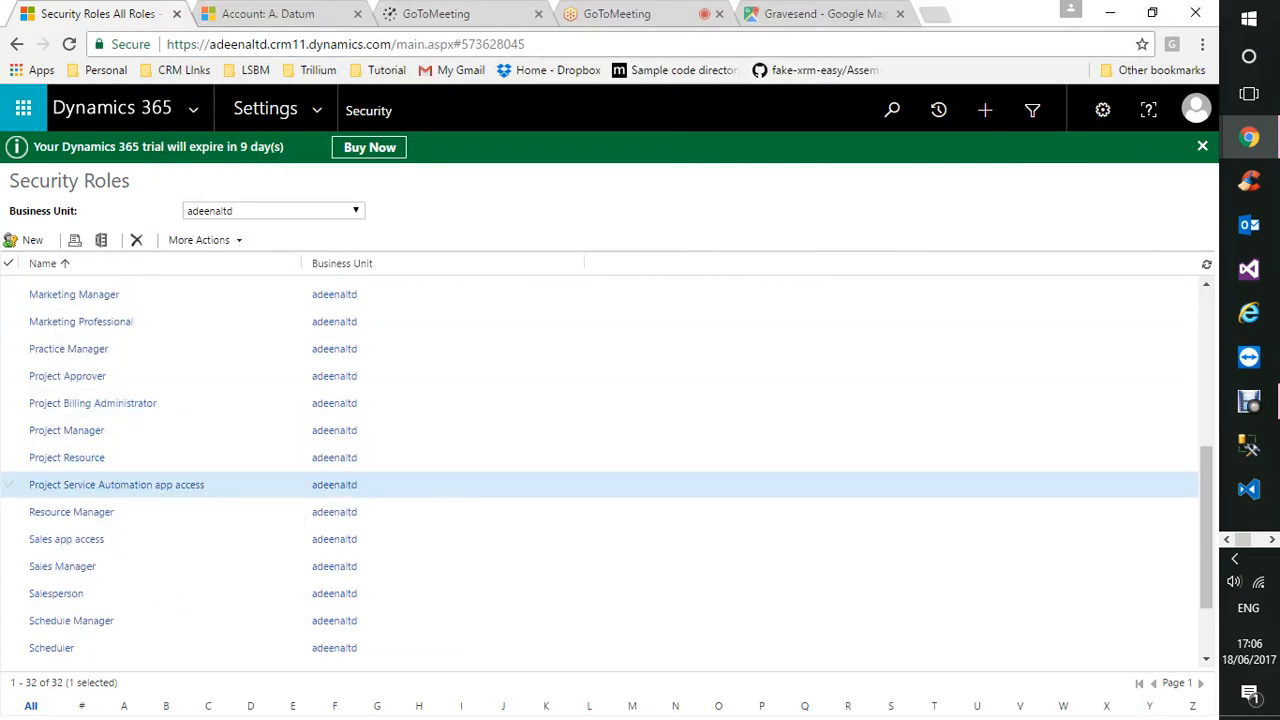
pyautogui.scroll(5, 95, 486)
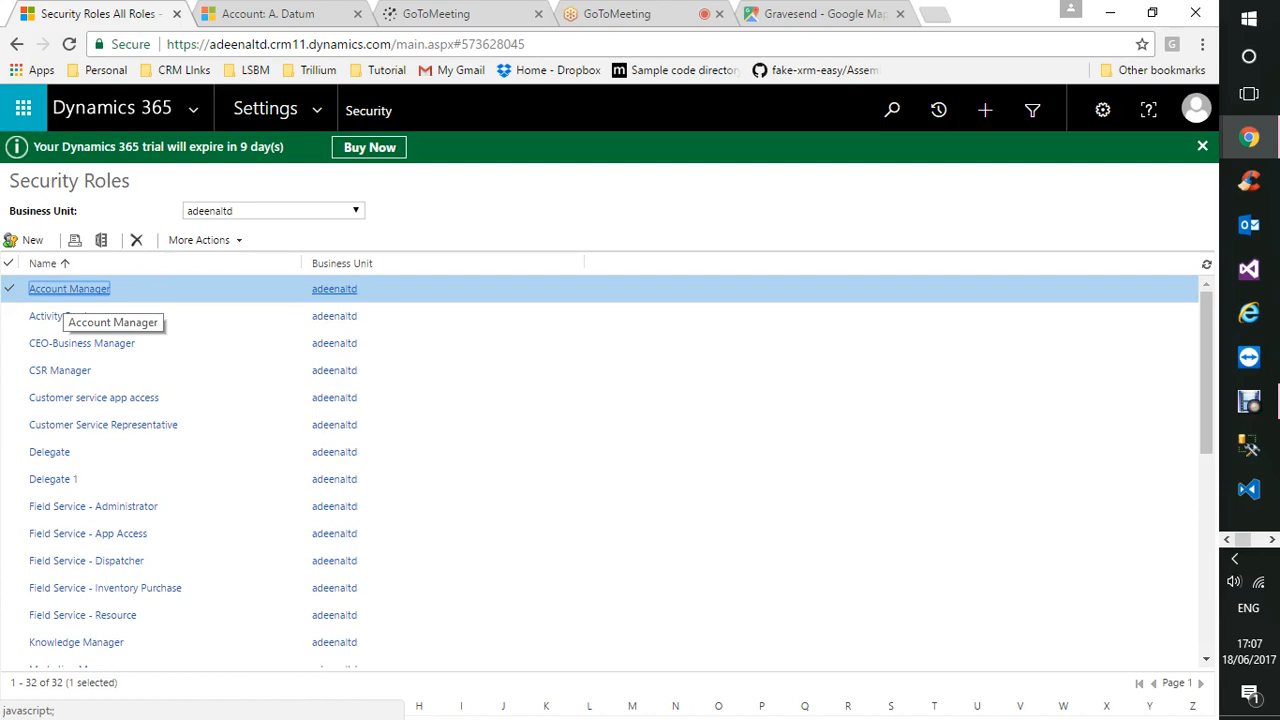
pyautogui.click(316, 108)
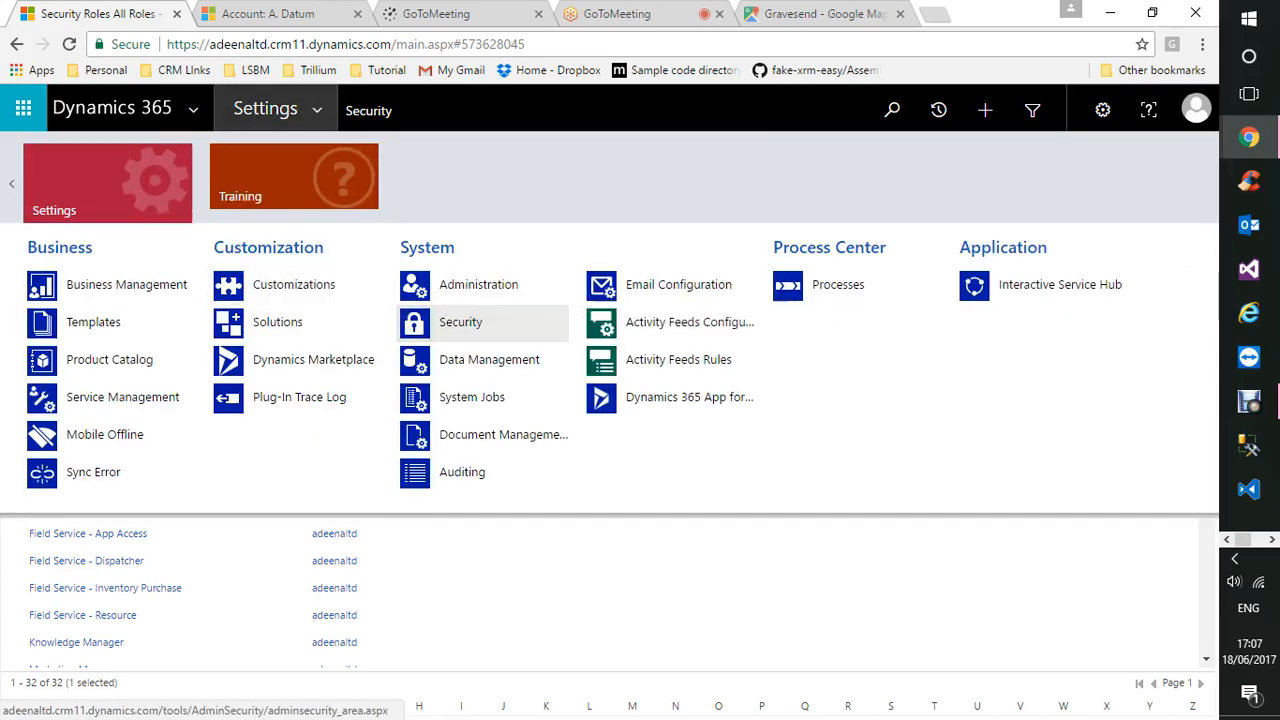
pyautogui.click(461, 322)
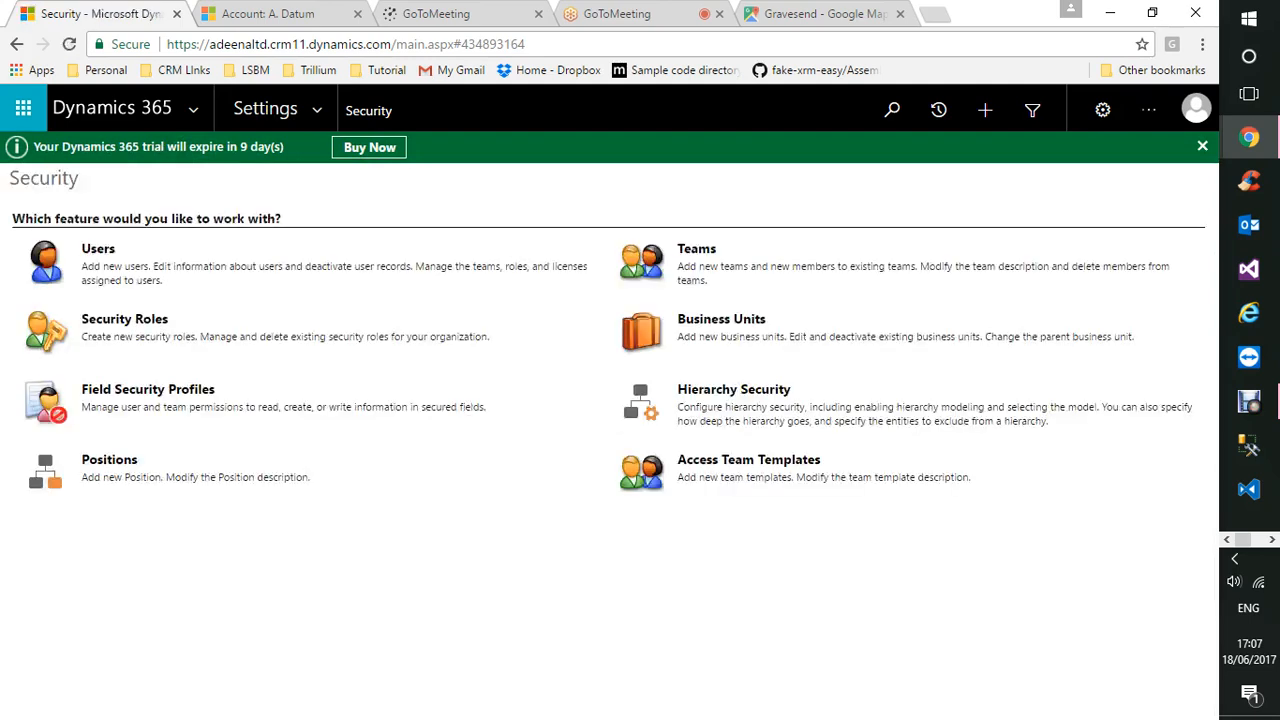
pyautogui.click(98, 249)
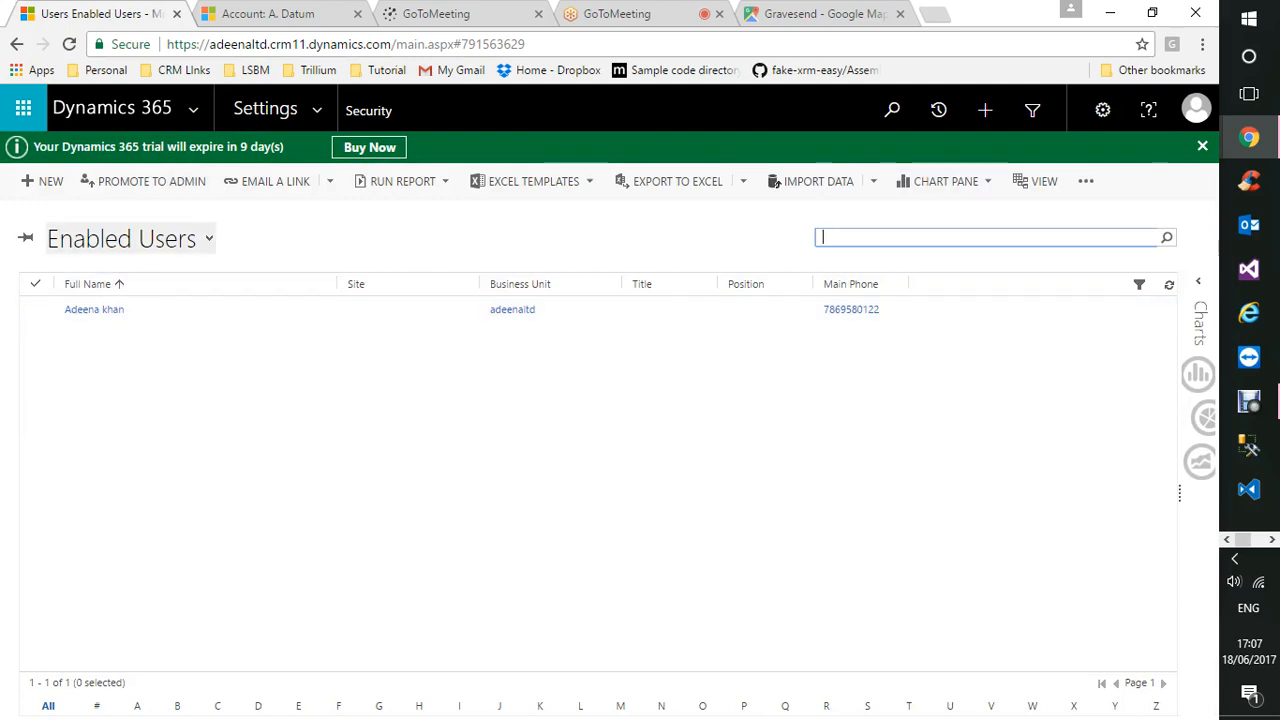
# Step: Start adding and licensing a new user, and sign in to Office 365 with the Trillium Systems account and its saved password
pyautogui.click(42, 181)
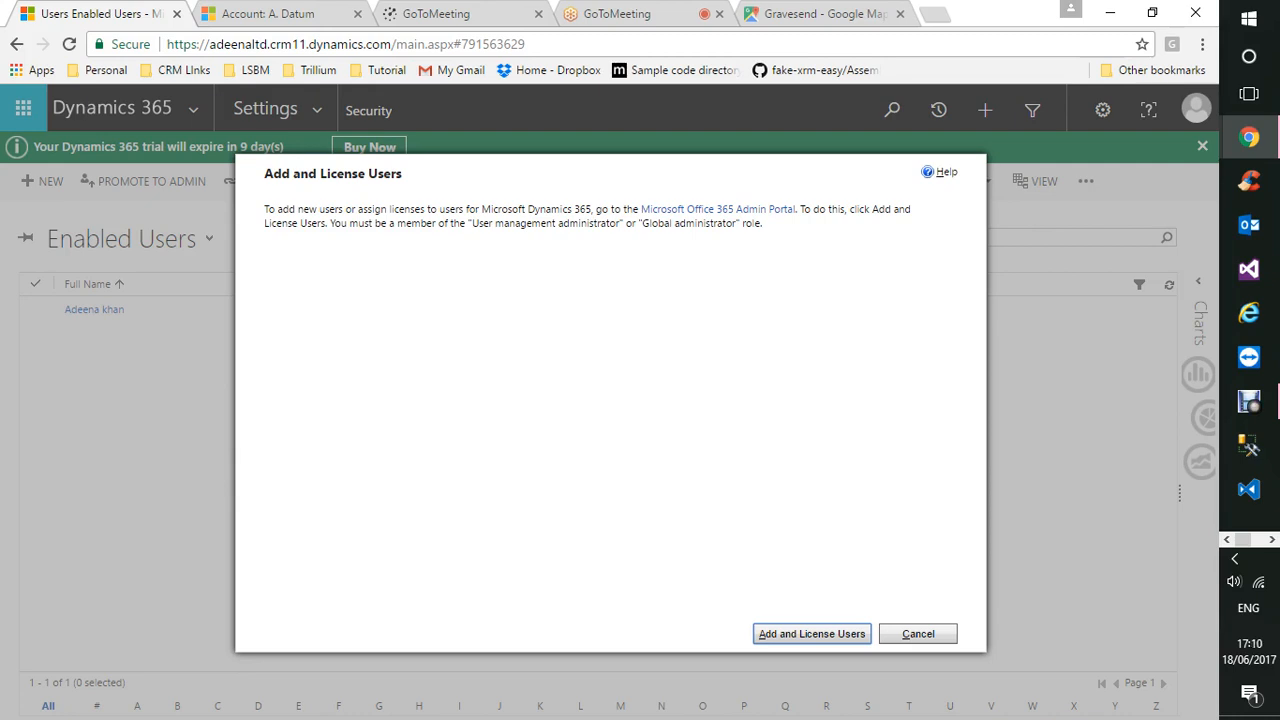
pyautogui.click(812, 634)
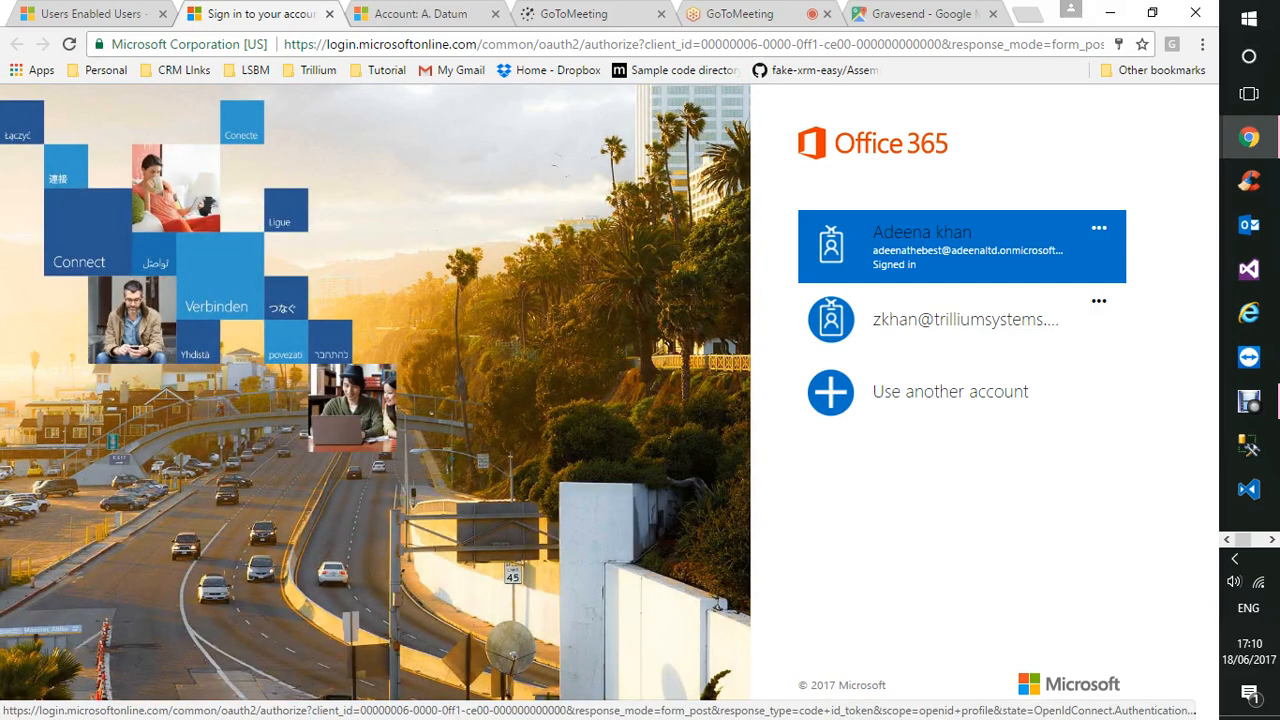
pyautogui.click(963, 320)
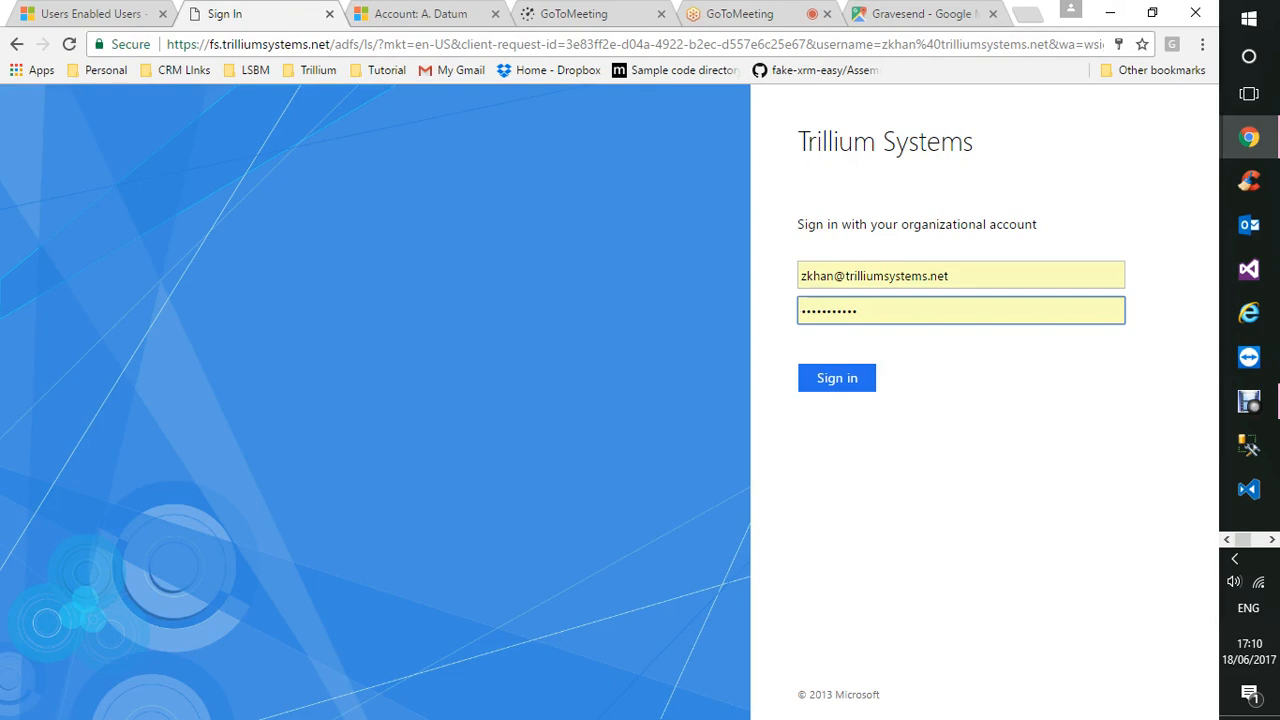
pyautogui.press('Return')
pyautogui.press('Return')
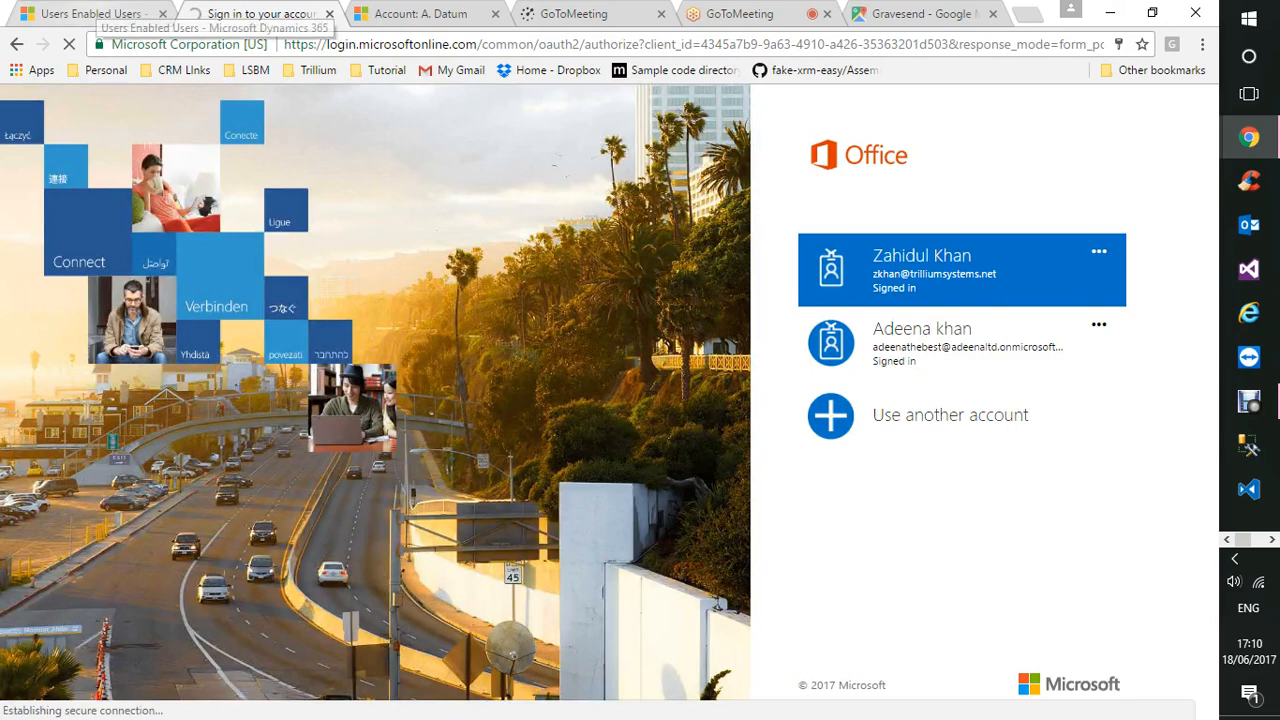
pyautogui.click(962, 270)
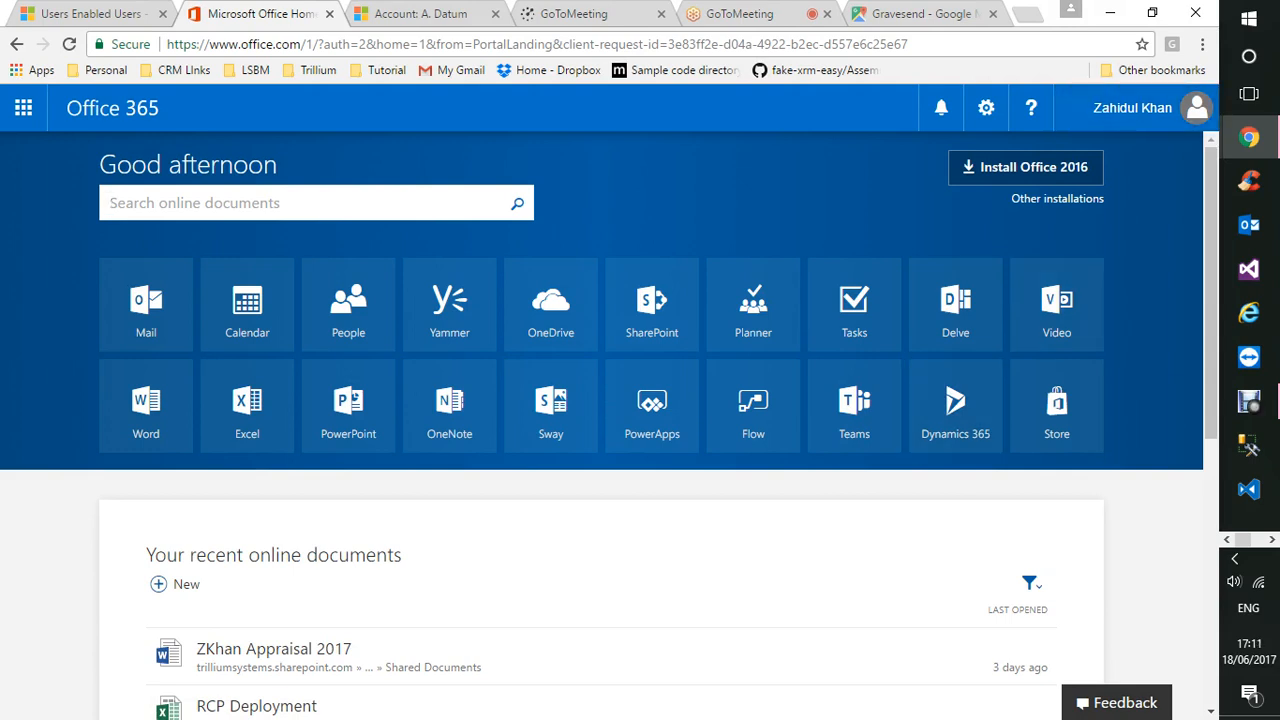
# Step: Sign out of the Trillium Systems account in Office 365 and close the Office 365 home page
pyautogui.click(1145, 108)
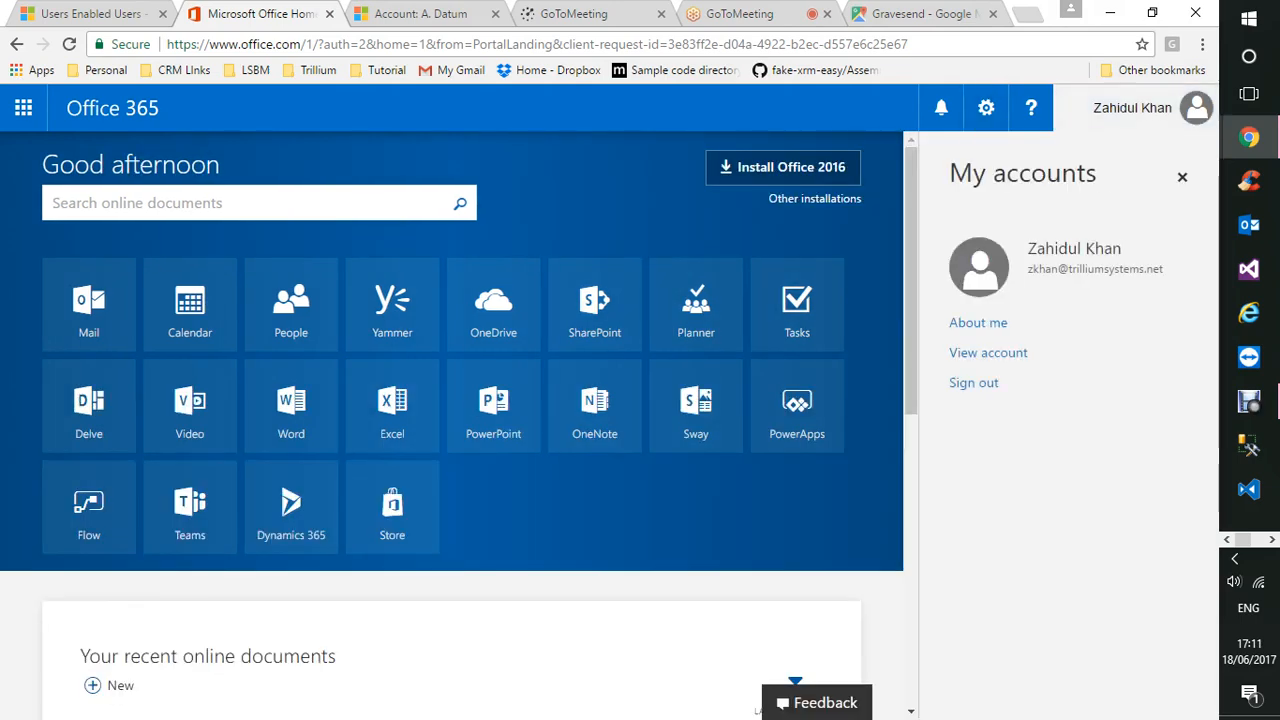
pyautogui.click(978, 383)
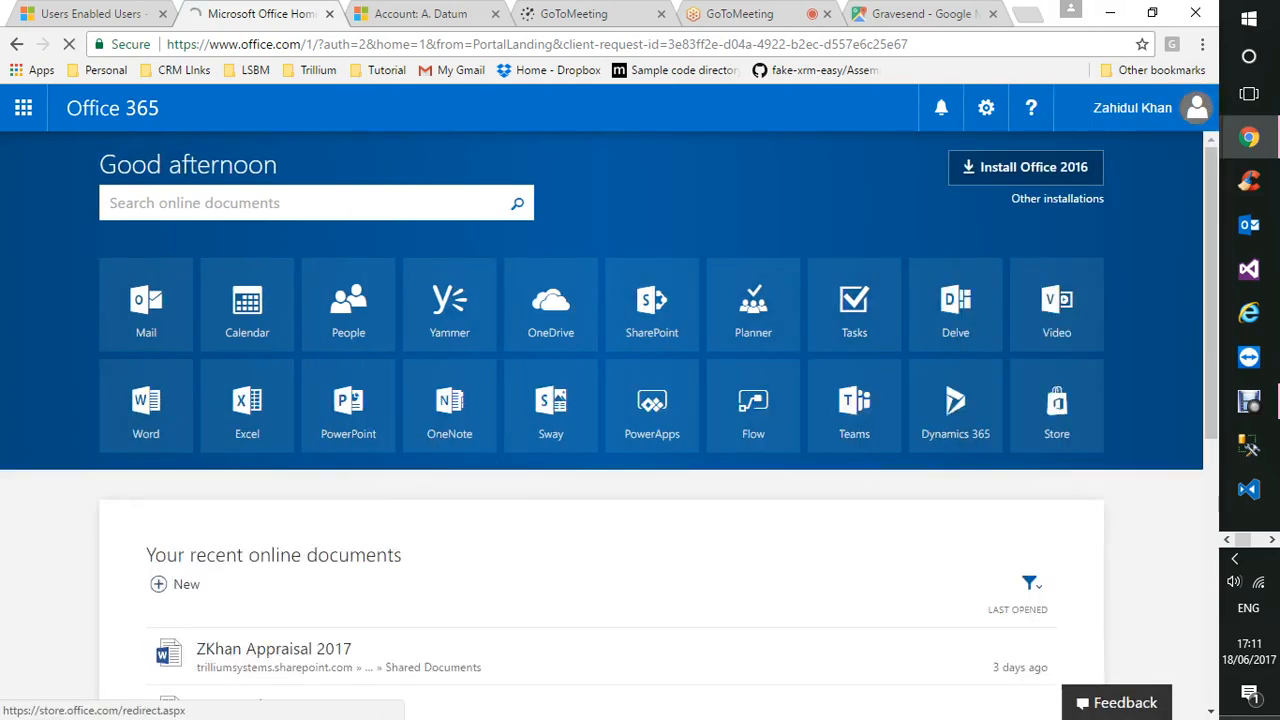
pyautogui.click(330, 14)
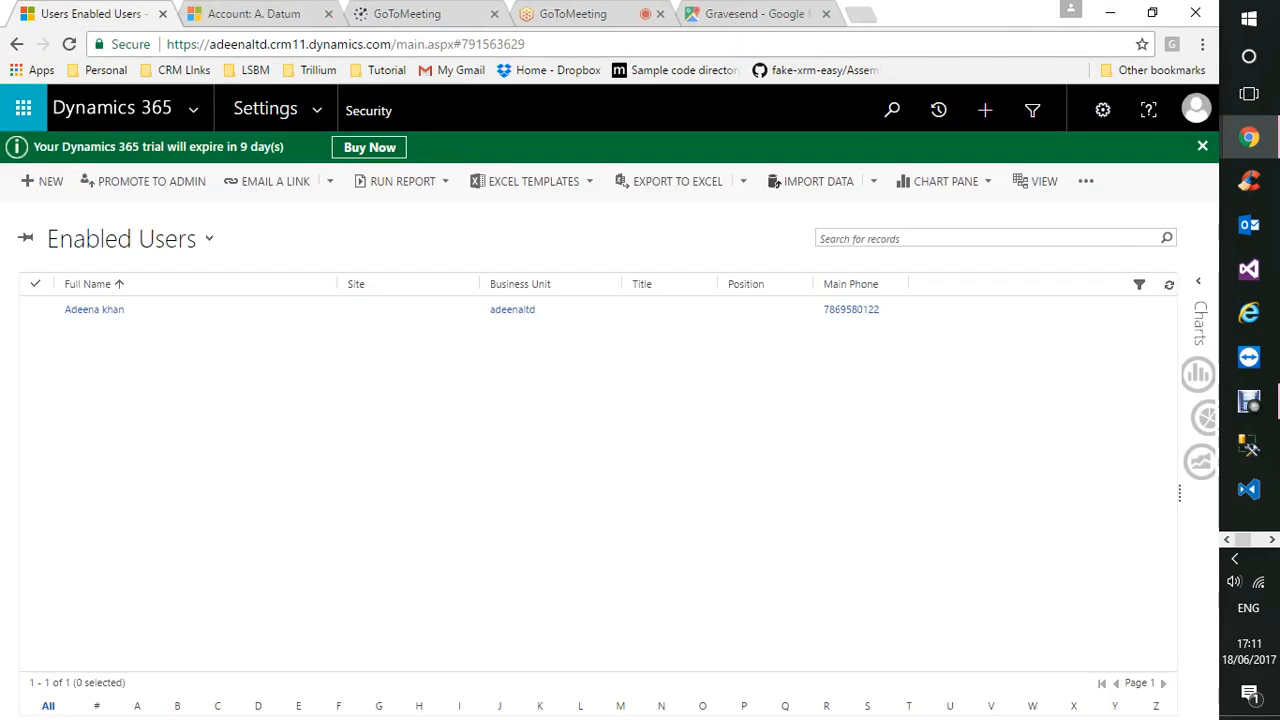
# Step: Try to open the Office 365 Admin portal from the Dynamics 365 app launcher
pyautogui.click(23, 108)
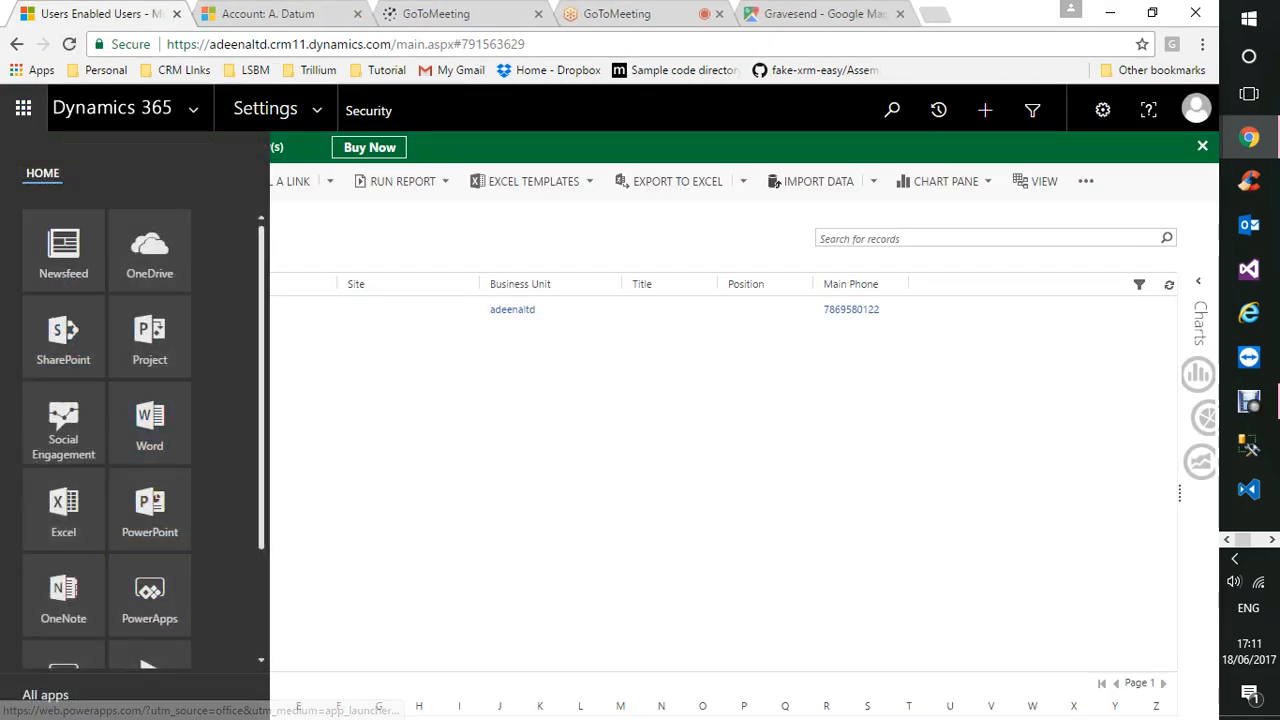
pyautogui.scroll(-3, 63, 610)
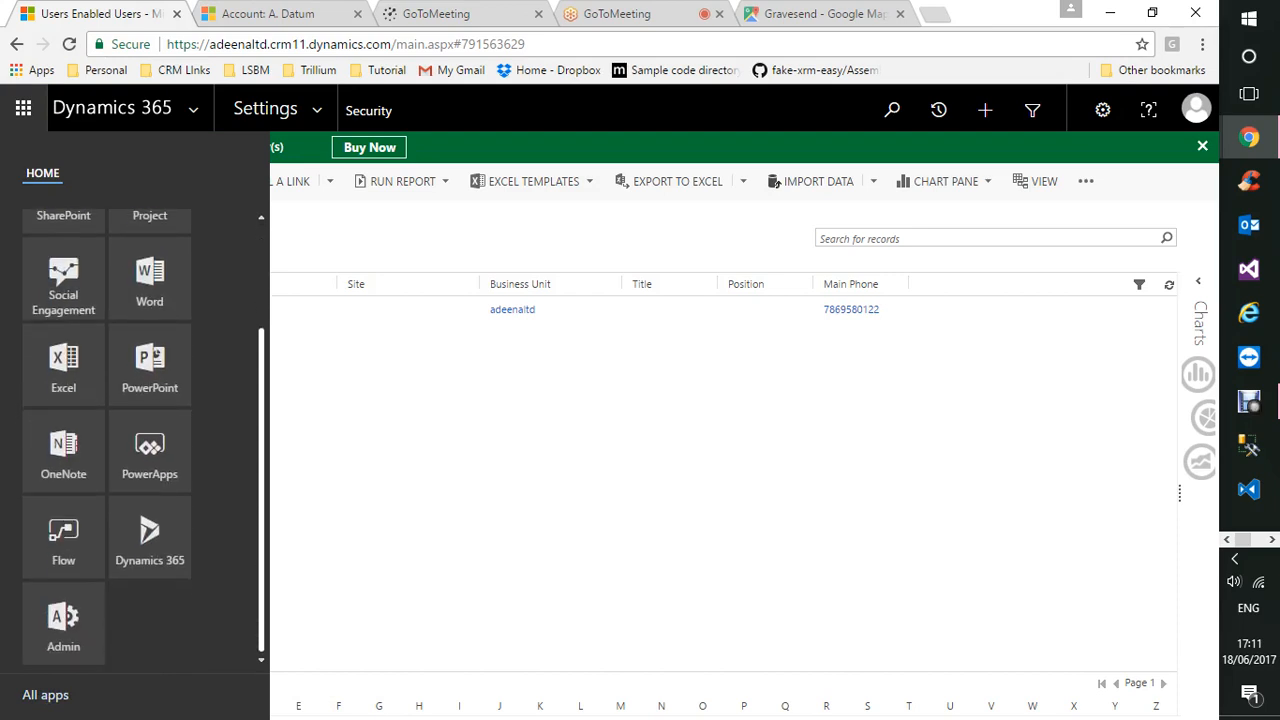
pyautogui.click(63, 617)
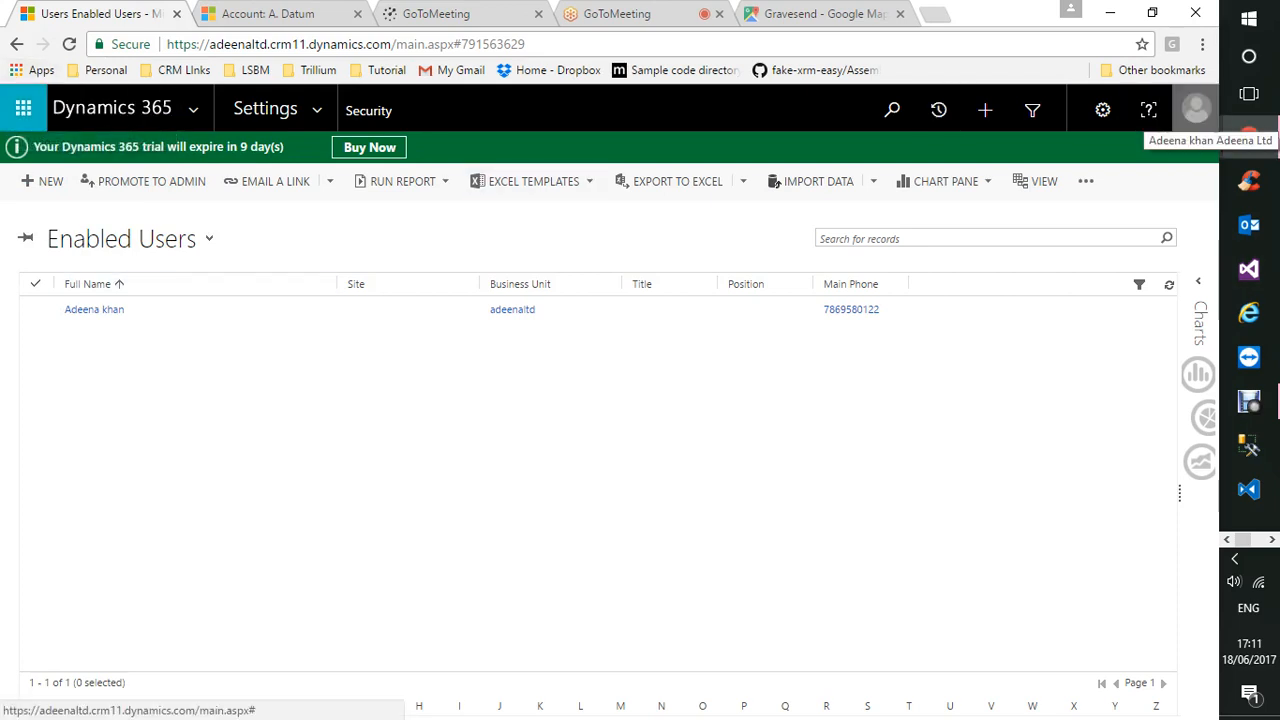
pyautogui.click(23, 108)
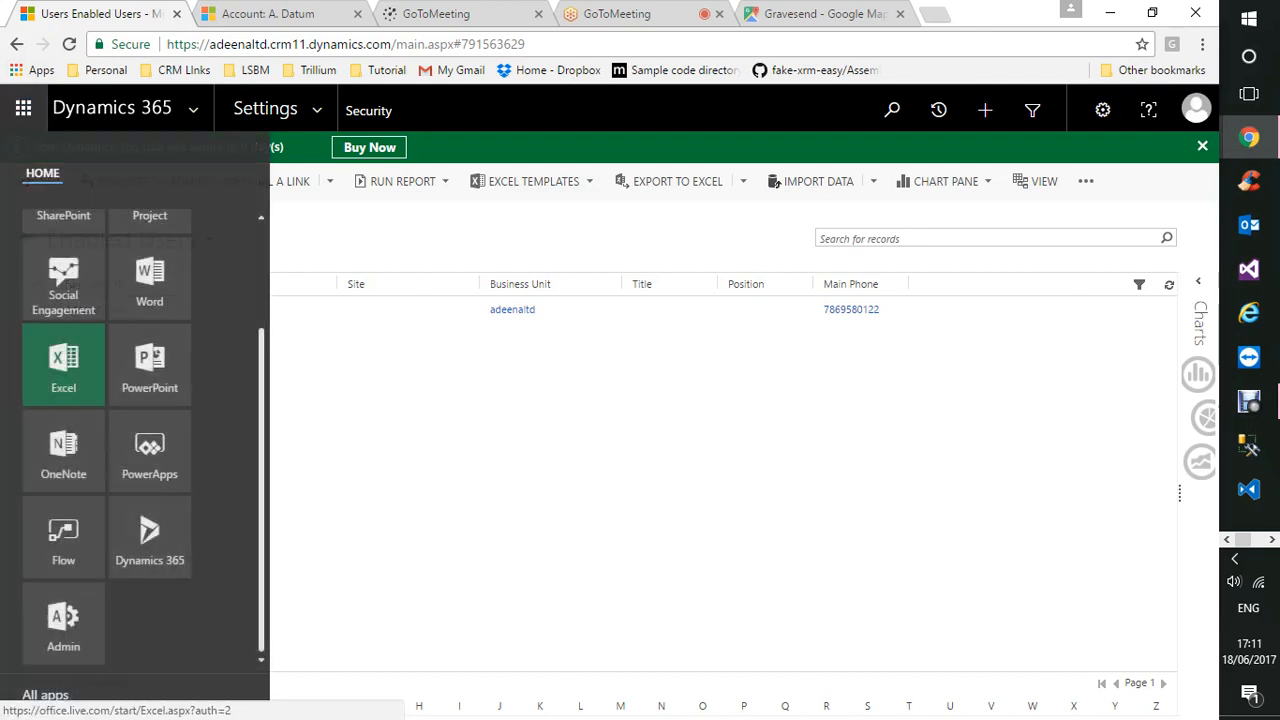
pyautogui.click(63, 622)
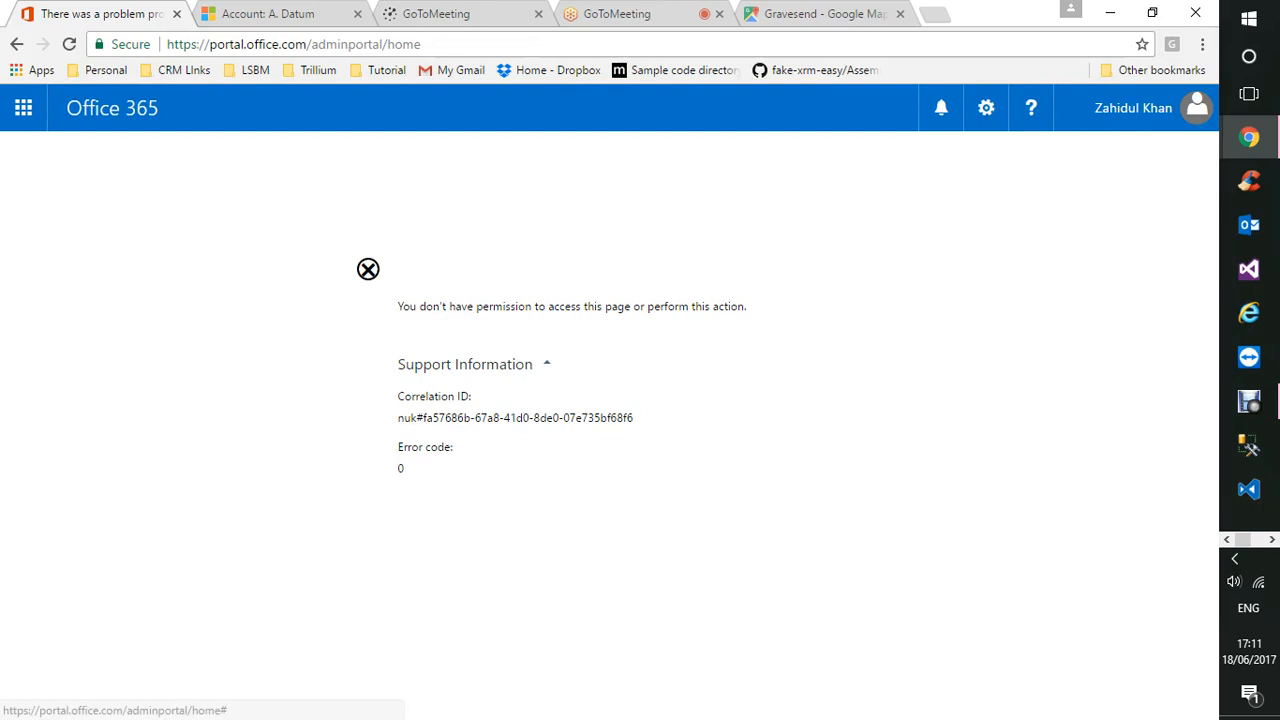
# Step: Check which account is signed in to the Office 365 portal and return to the Enabled Users list
pyautogui.click(547, 365)
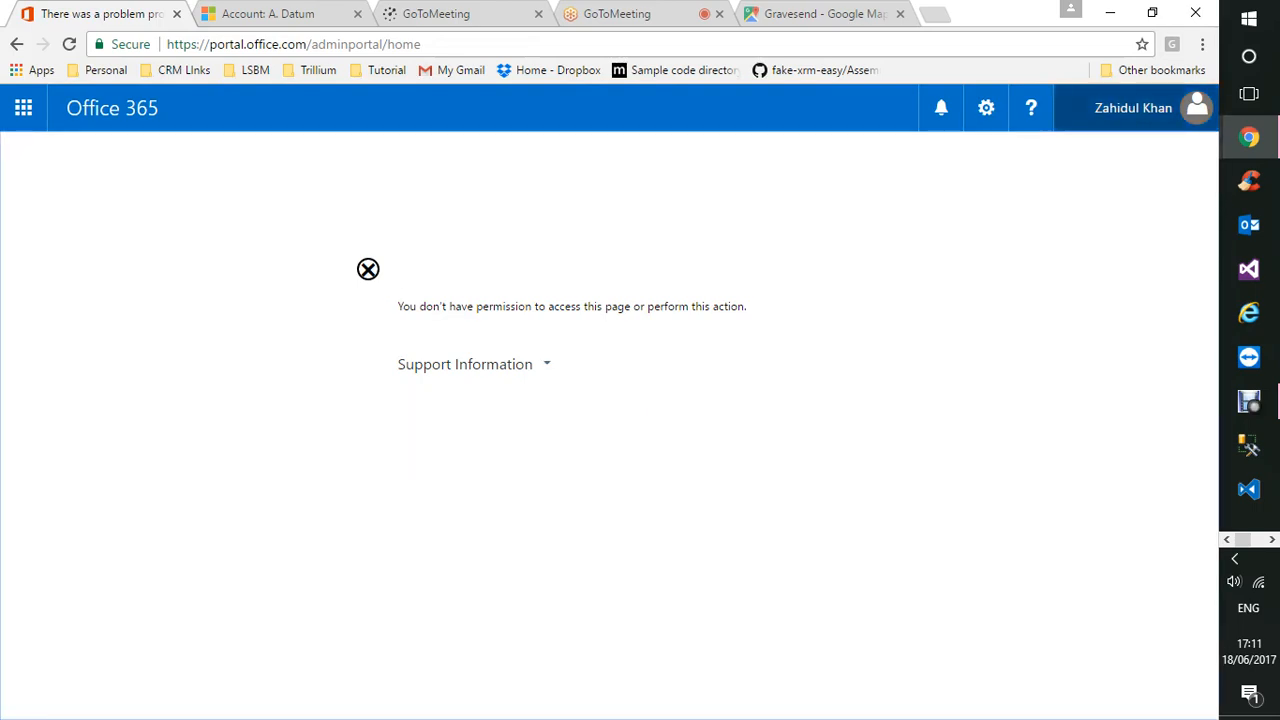
pyautogui.click(1135, 108)
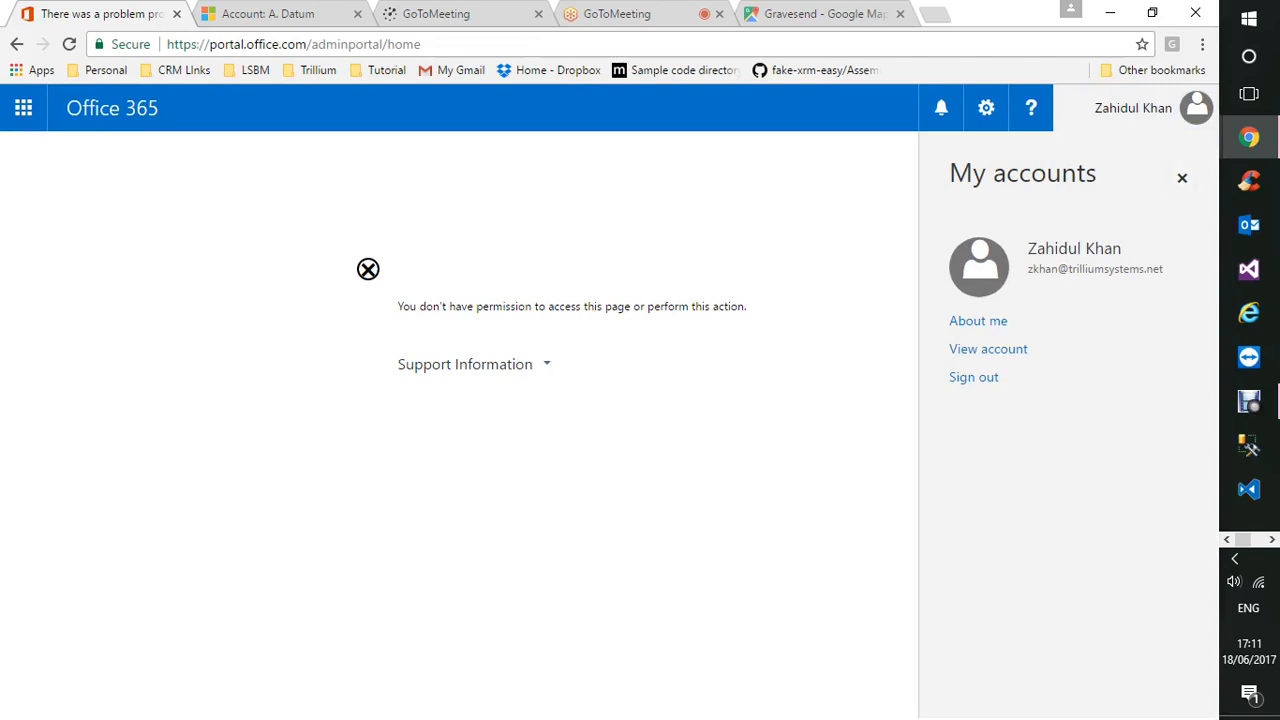
pyautogui.click(17, 44)
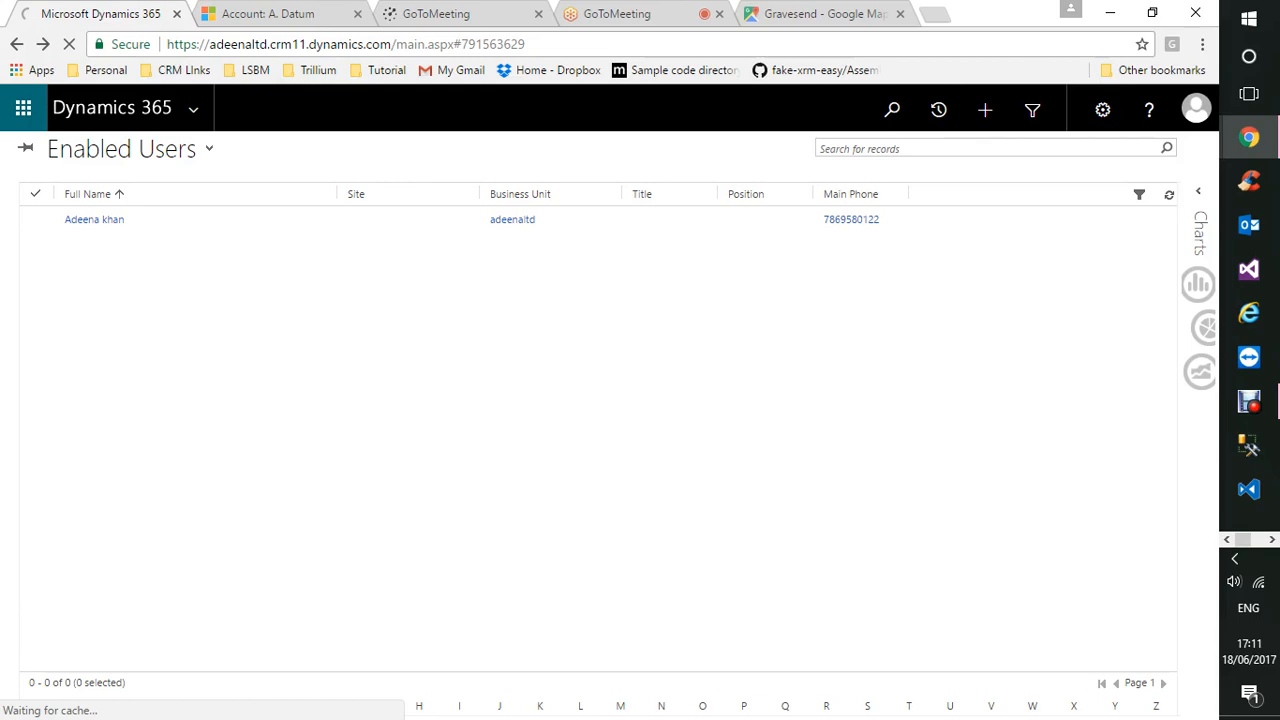
# Step: Try again to reach the Office 365 Admin portal from Enabled Users, leaving the Learning Path sign-in page each time it opens
pyautogui.click(23, 108)
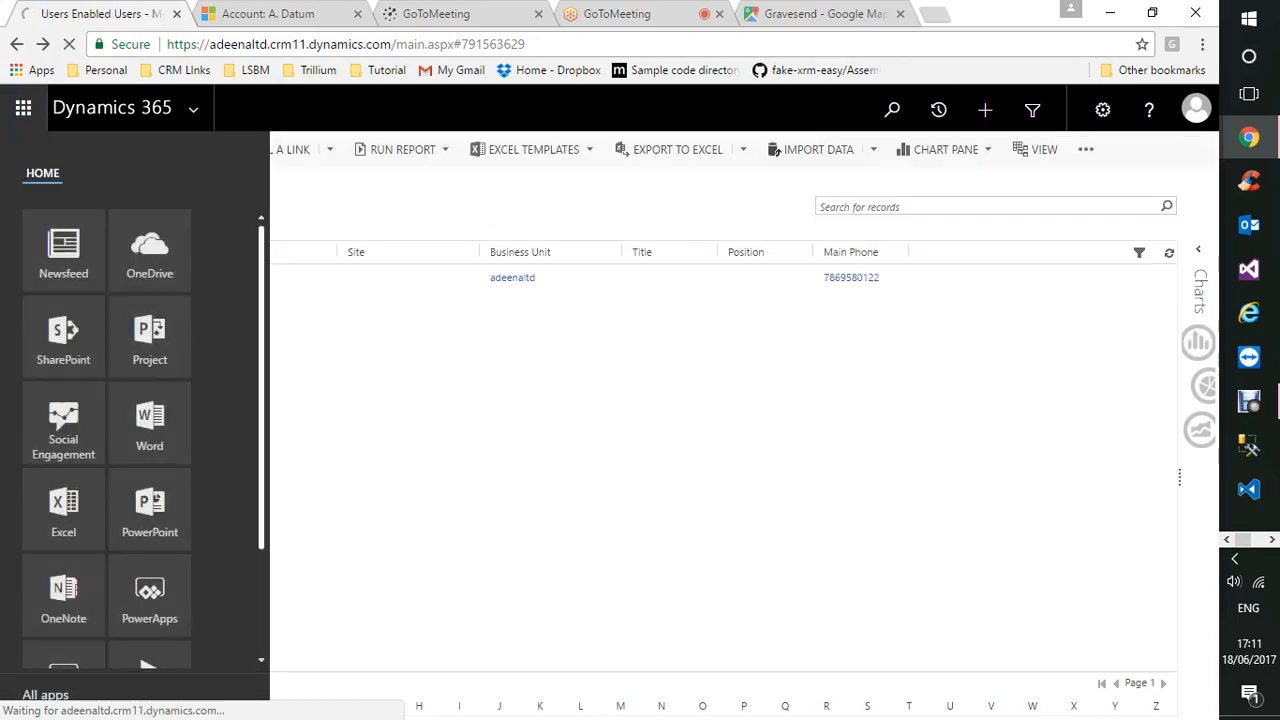
pyautogui.scroll(-2, 150, 600)
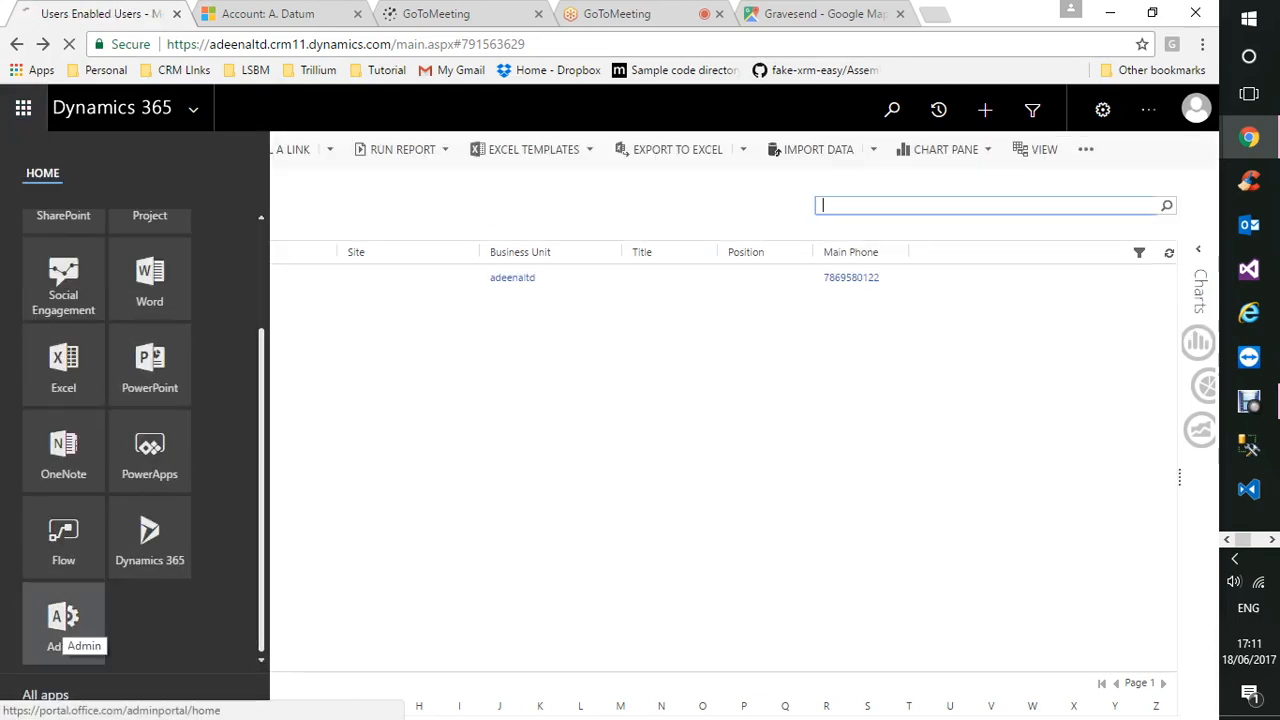
pyautogui.click(62, 628)
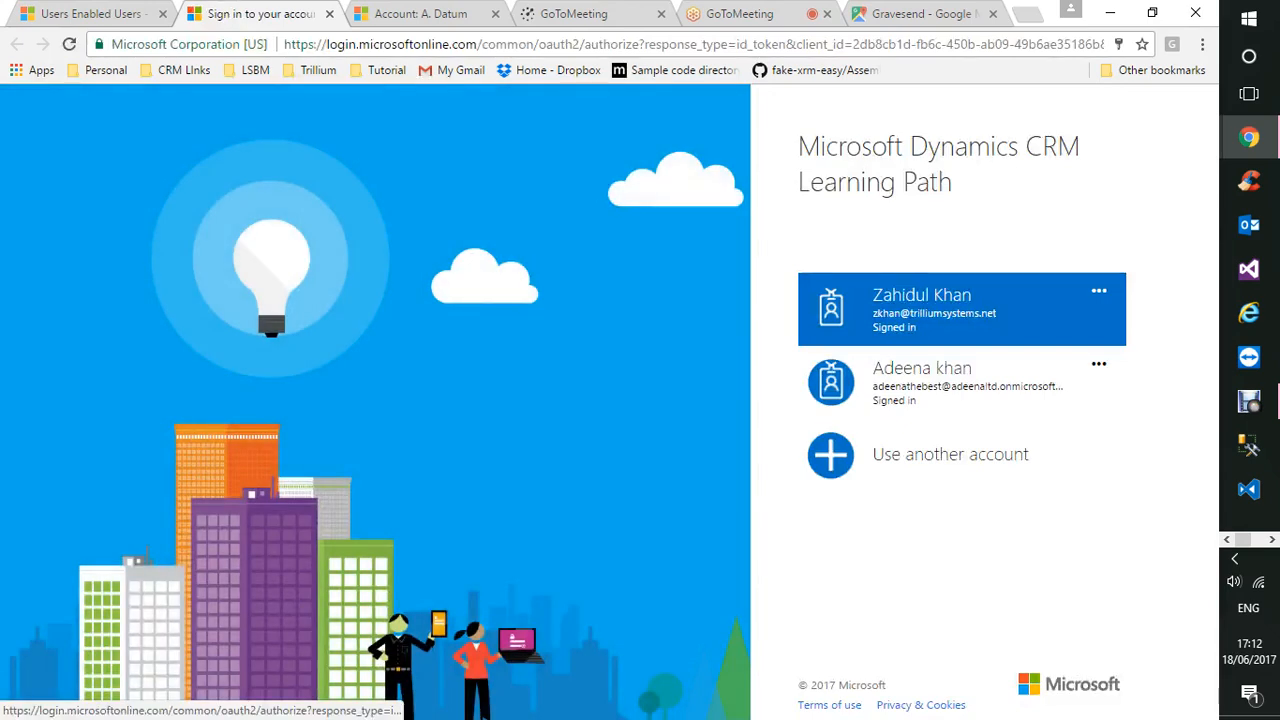
pyautogui.click(962, 310)
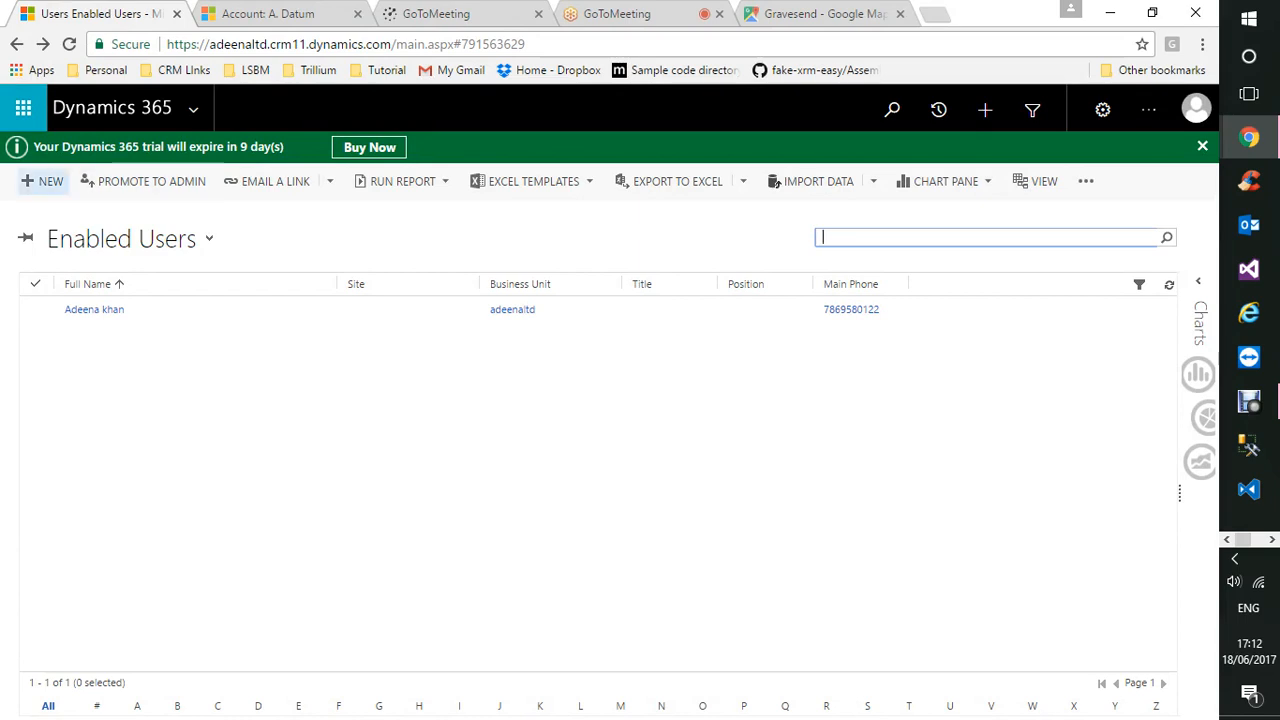
pyautogui.click(23, 107)
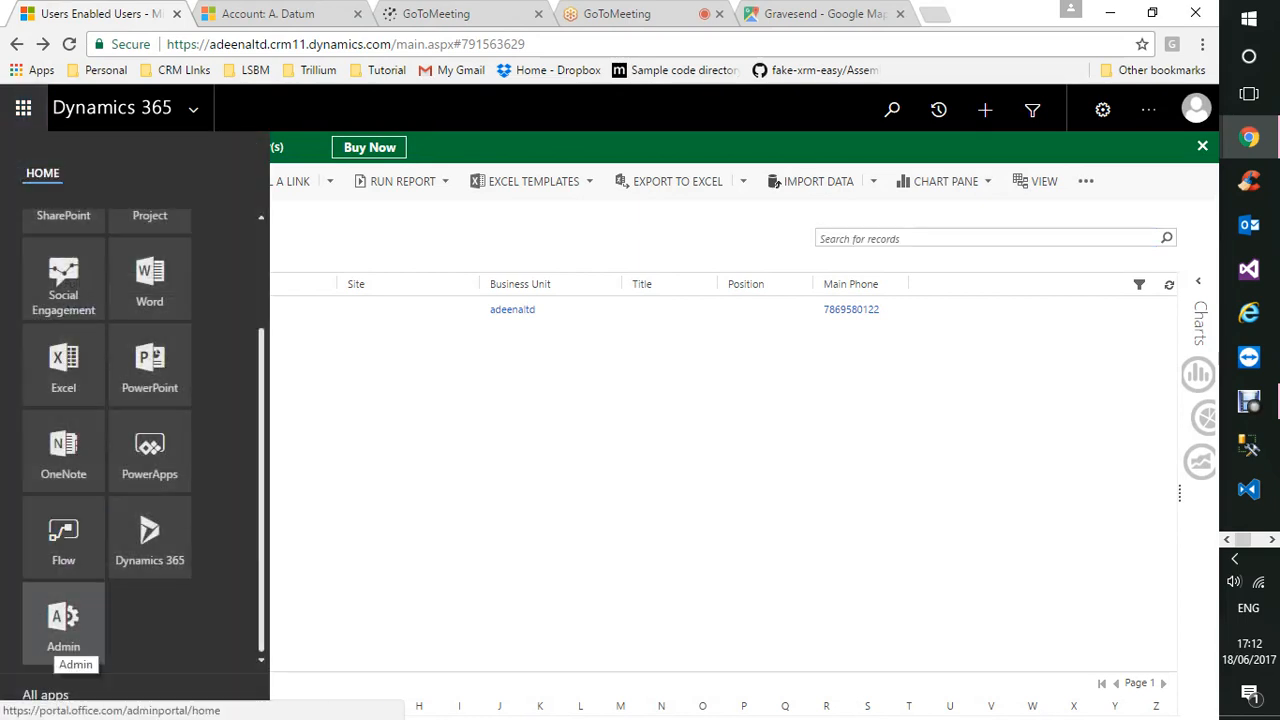
pyautogui.click(63, 625)
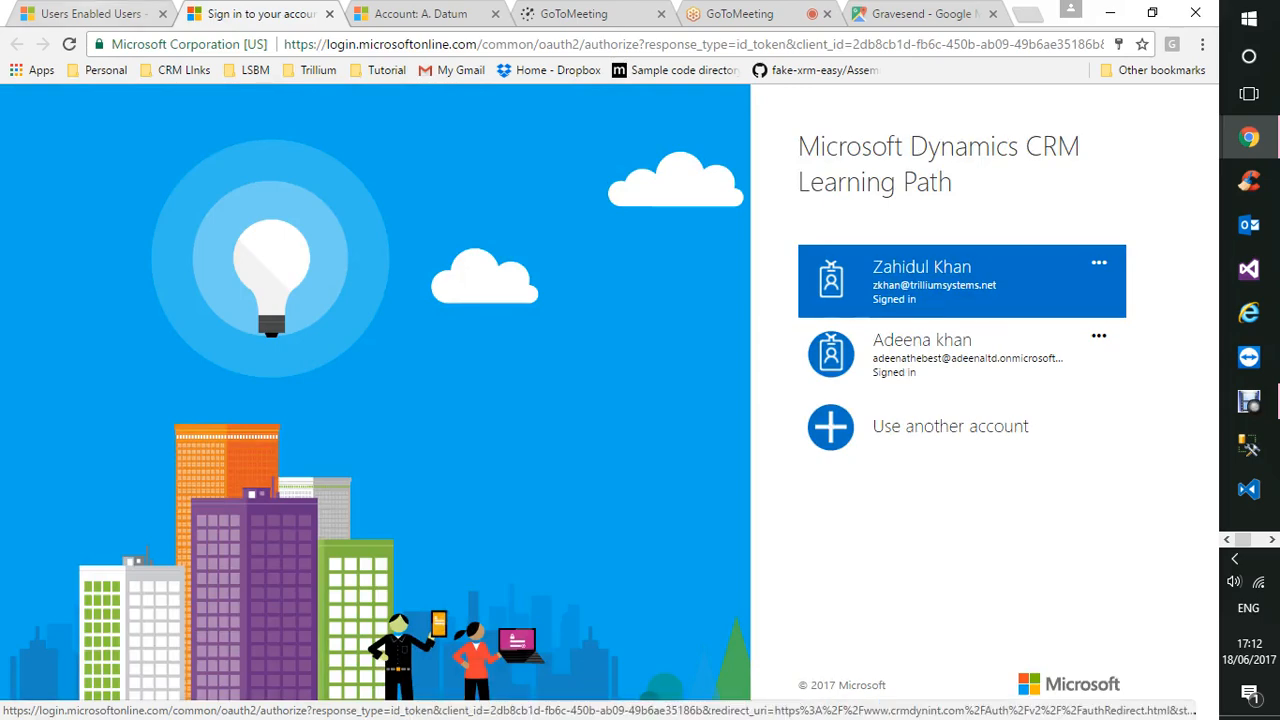
pyautogui.click(92, 14)
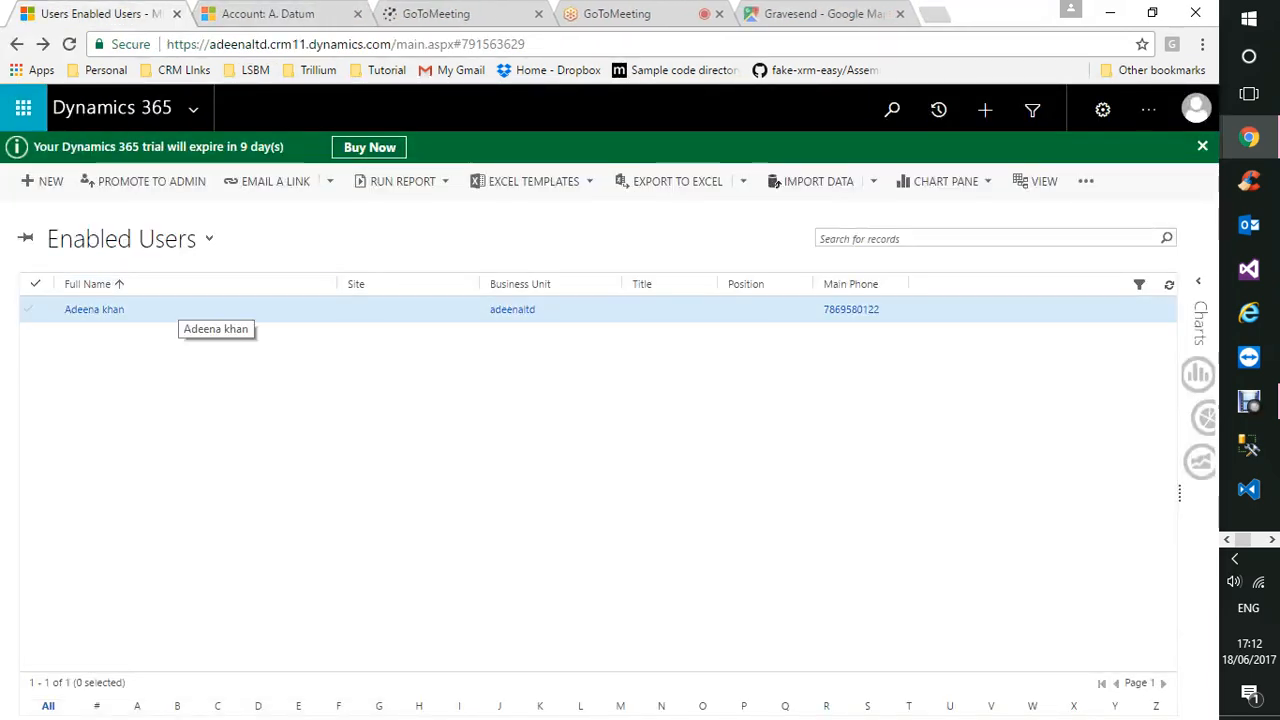
# Step: Close the A. Datum account page and open the listed user's record from Enabled Users
pyautogui.doubleClick(168, 309)
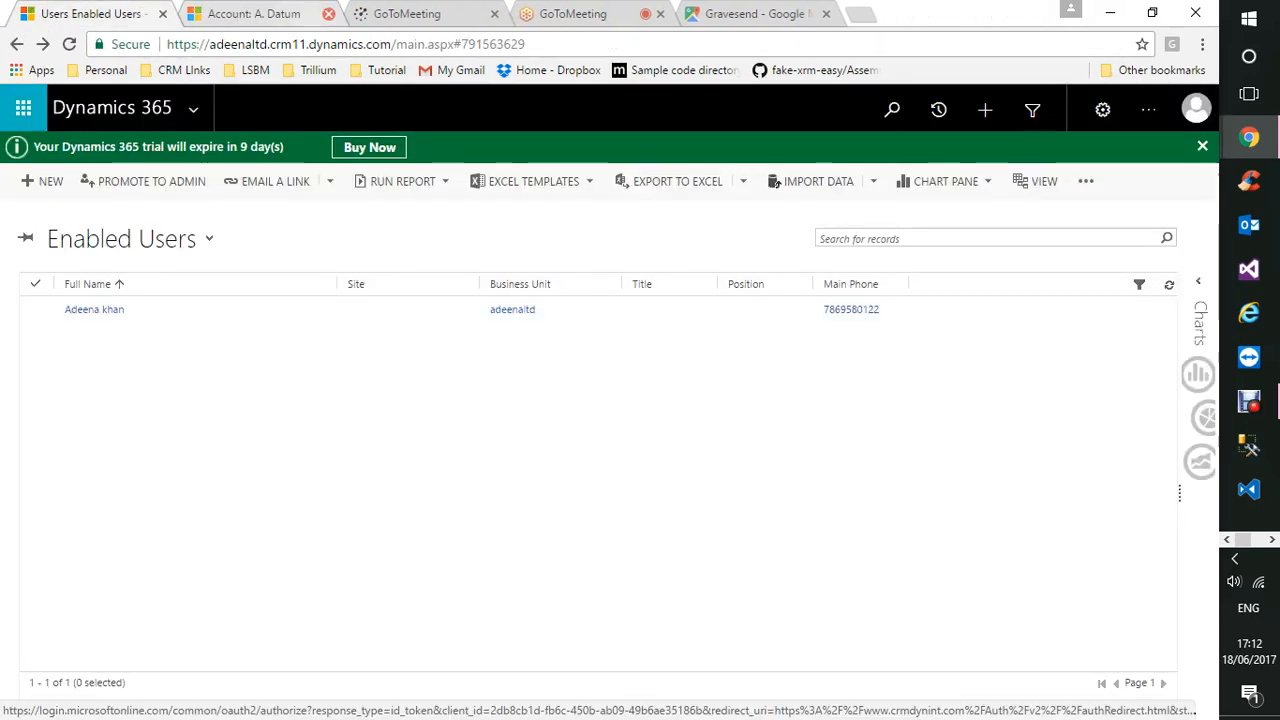
pyautogui.click(328, 14)
pyautogui.click(168, 309)
pyautogui.click(94, 309)
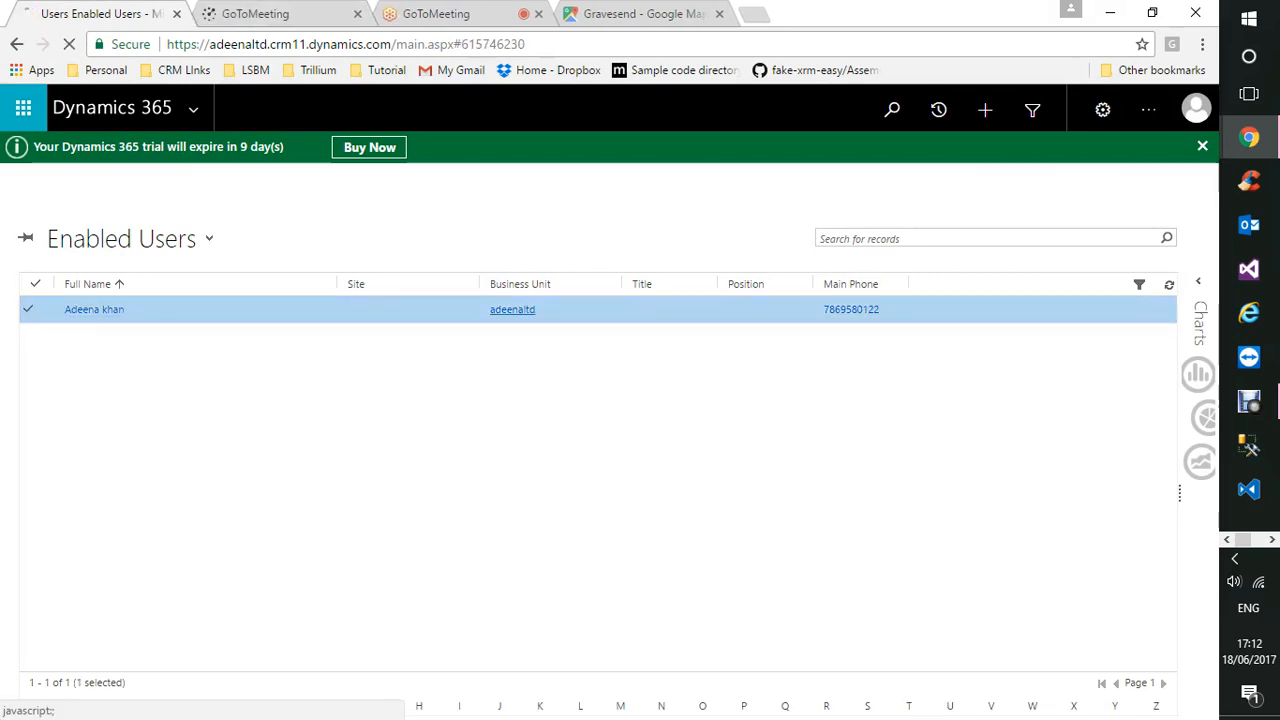